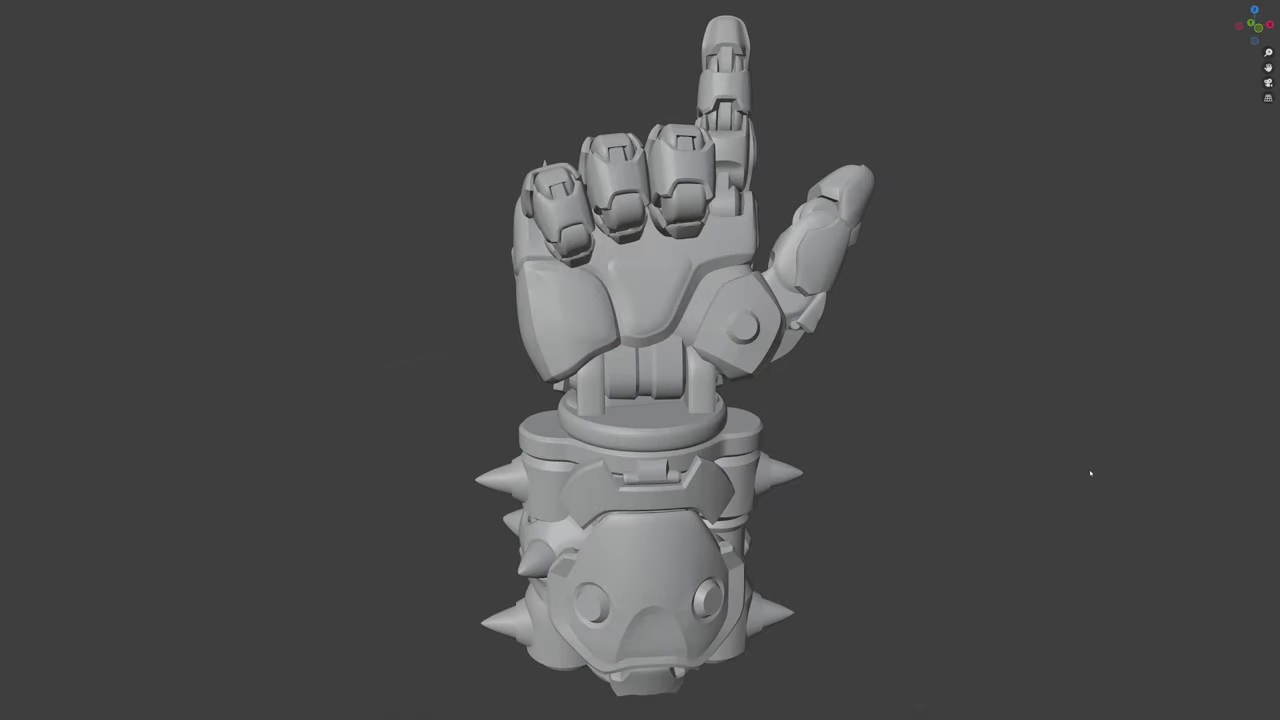
middle_click_drag(1065, 473, 849, 489)
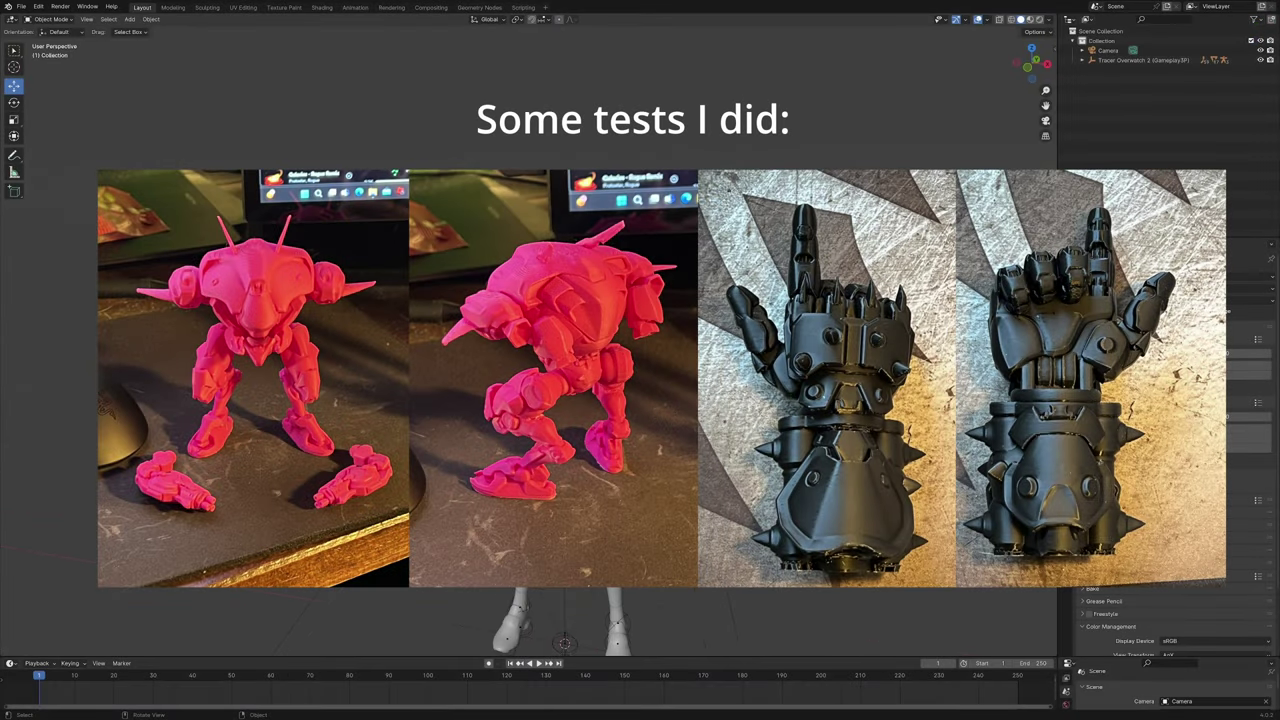
Step: Apply flat shading to the character's body mesh
scroll(590, 366, "up", 5)
mouse_move(590, 366)
middle_mouse_down()
mouse_move(710, 366)
mouse_move(615, 366)
middle_mouse_up()
left_click(649, 366)
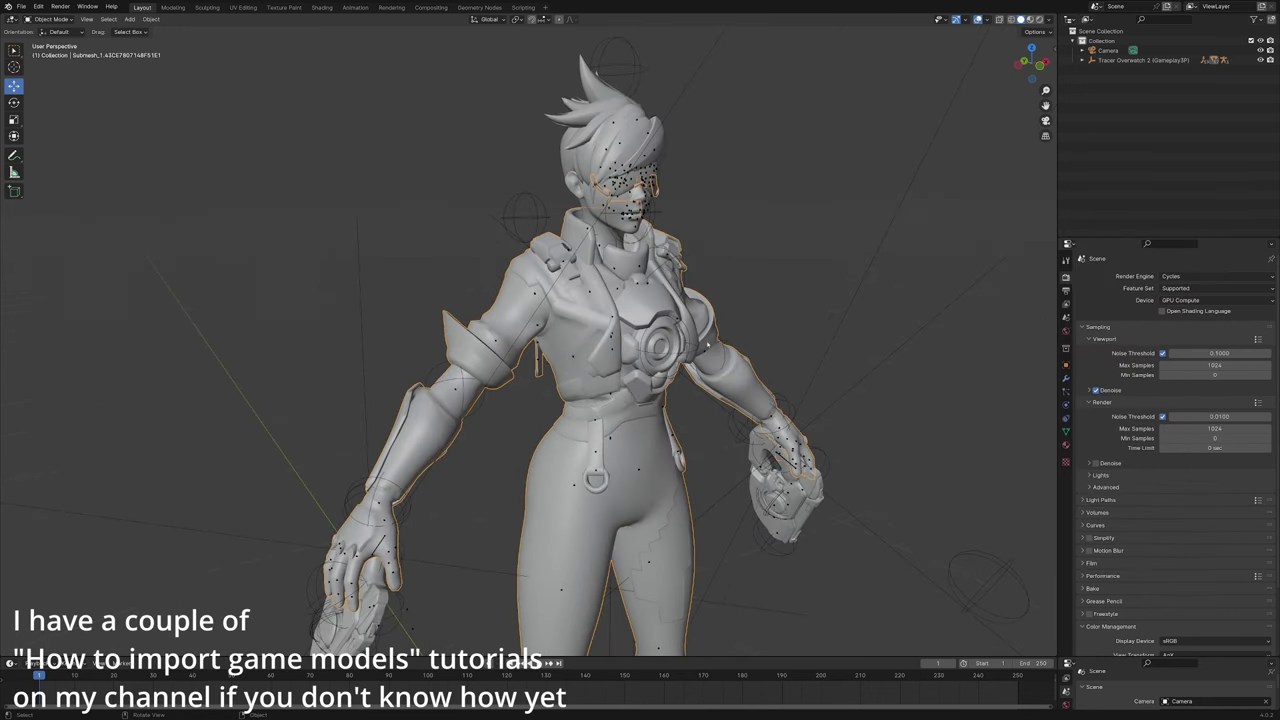
right_click(716, 306)
left_click(713, 329)
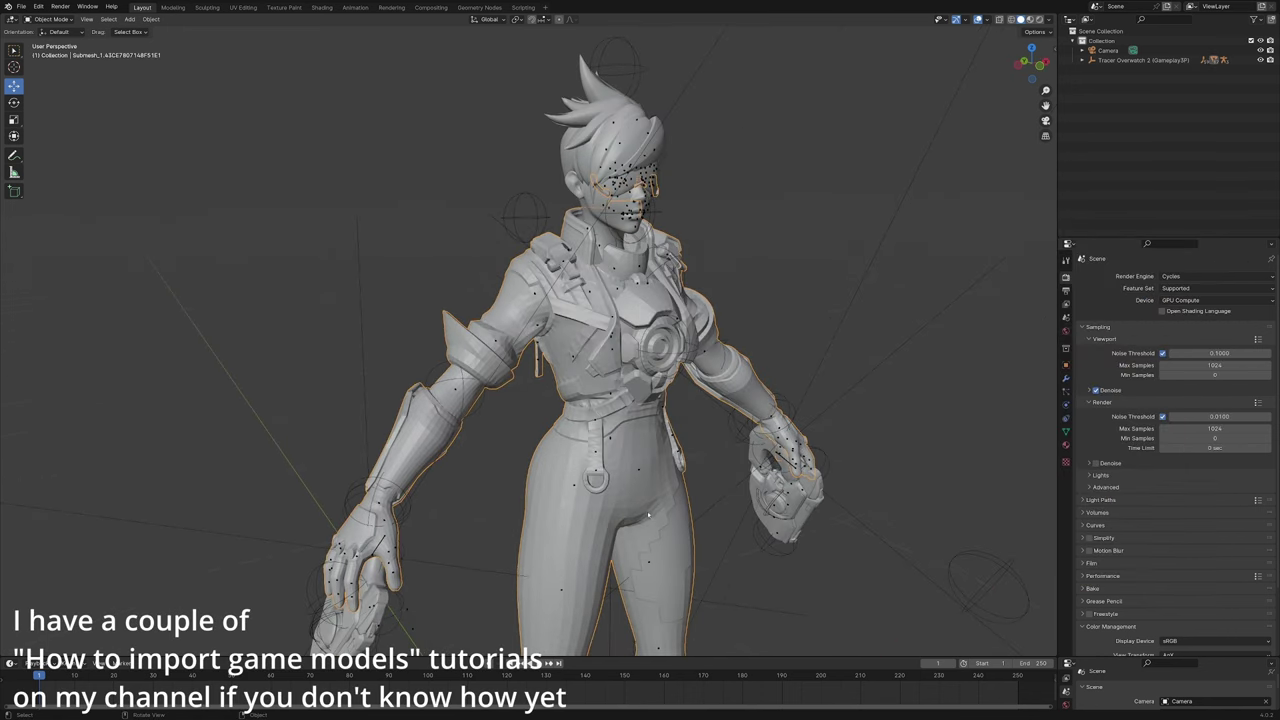
Step: Examine the faceted surface of the body mesh around the hips, torso and arms
scroll(648, 515, "up", 8)
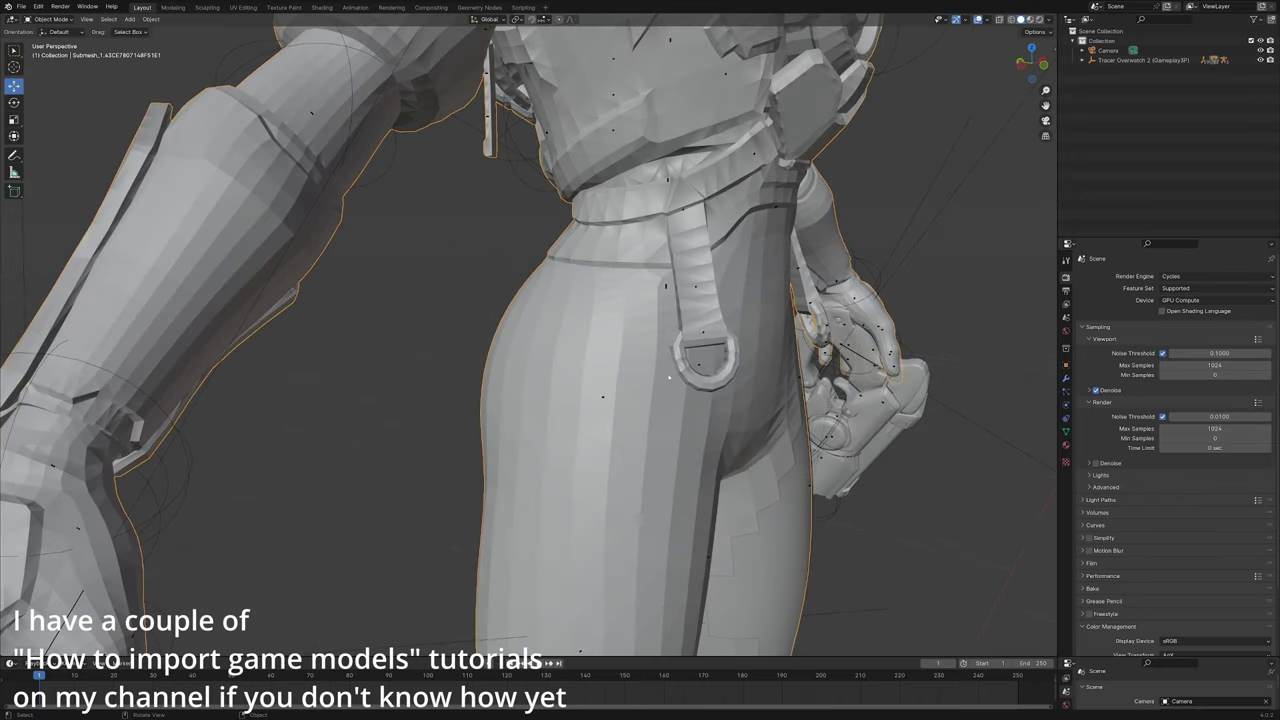
scroll(669, 377, "down", 4)
middle_click_drag(669, 377, 630, 385)
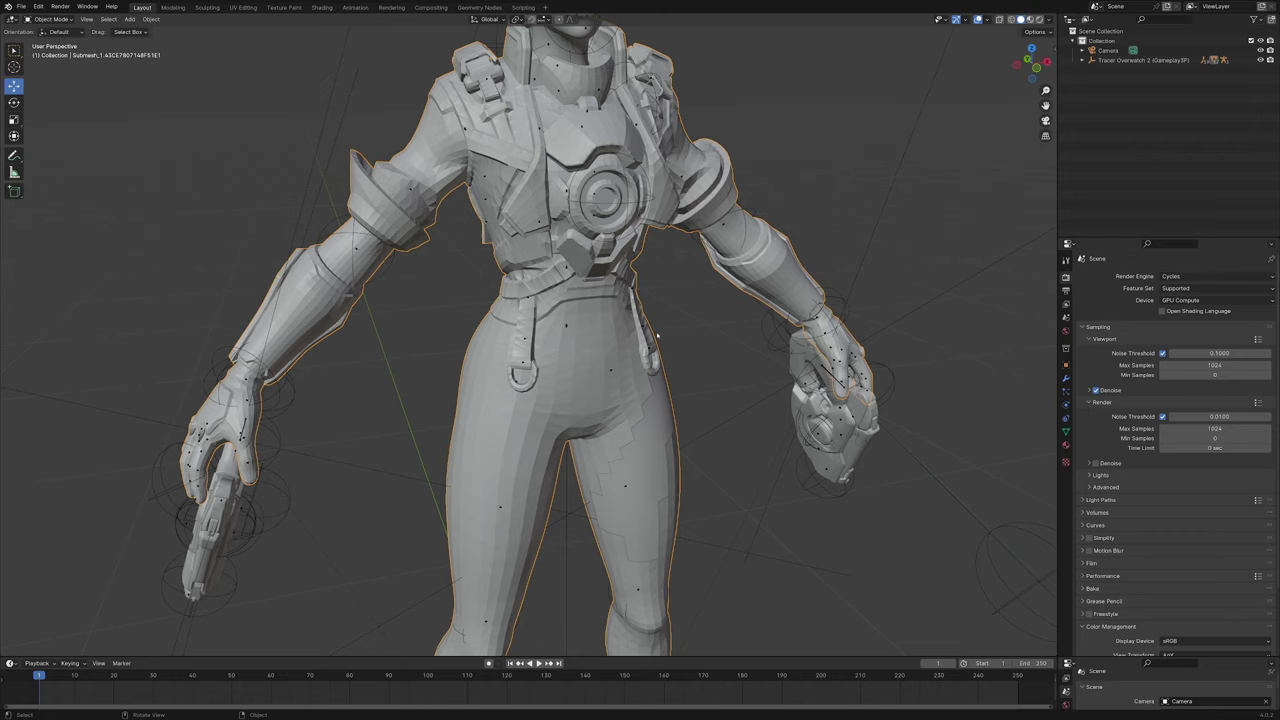
middle_click_drag(636, 325, 669, 364)
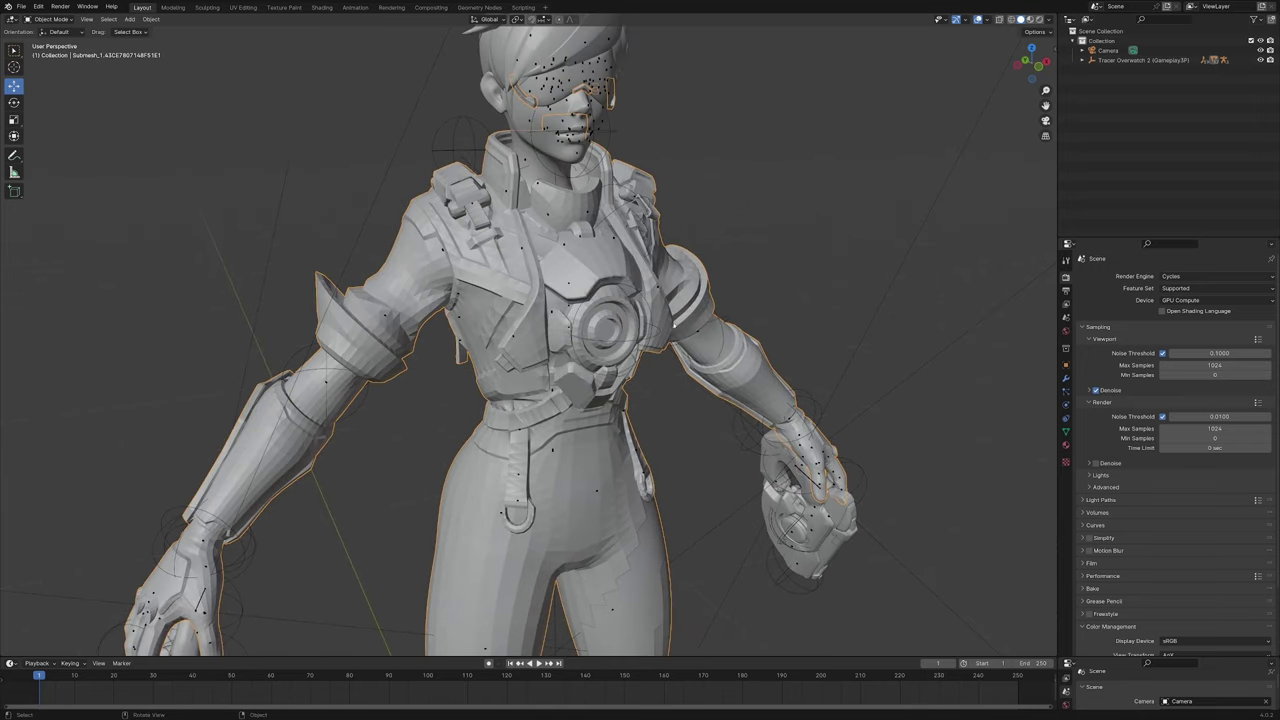
scroll(674, 324, "down", 4)
middle_click_drag(838, 360, 787, 374)
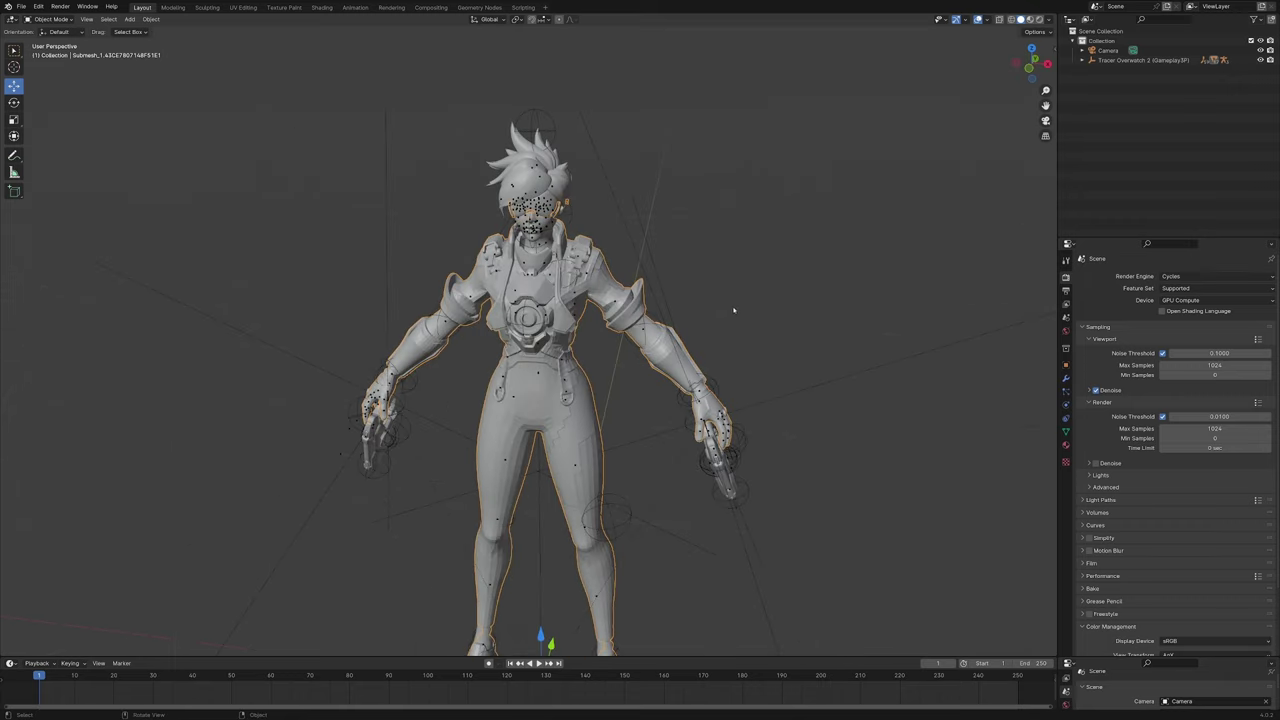
middle_click_drag(733, 311, 745, 323)
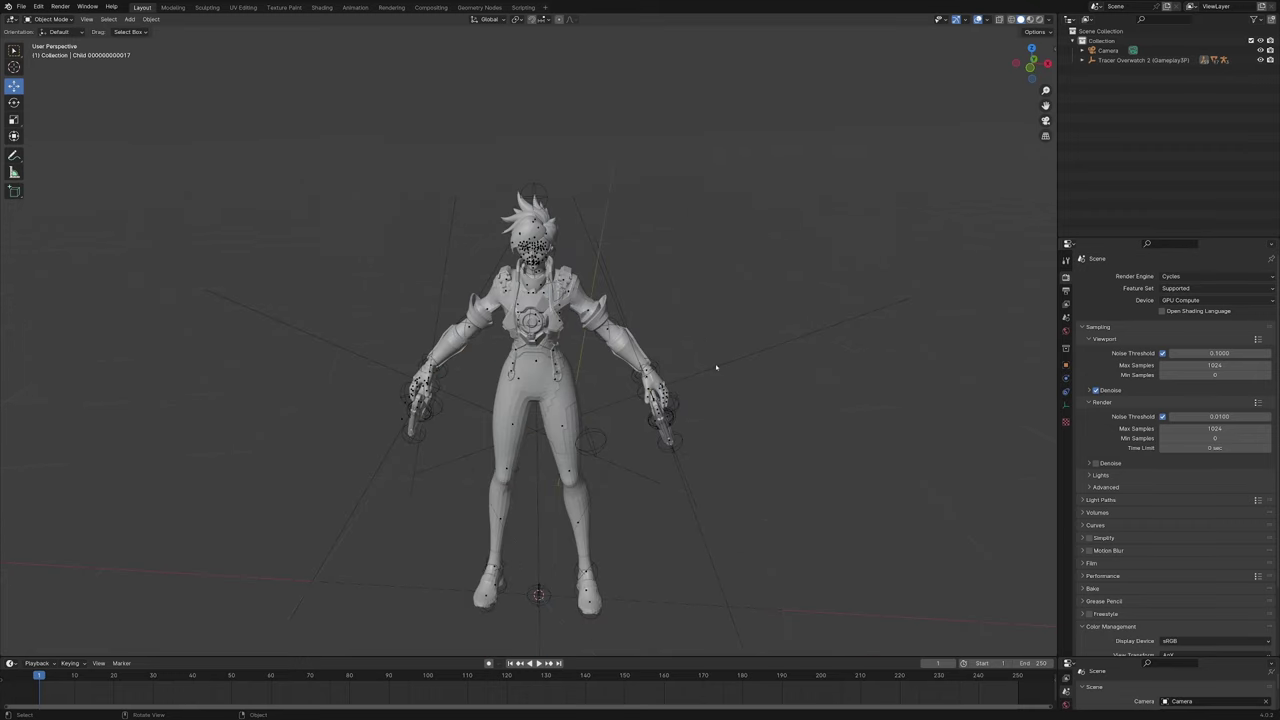
Step: Select all objects of the same type as the empty at the character's hand and delete them
left_click(716, 368)
middle_click_drag(716, 368, 758, 415)
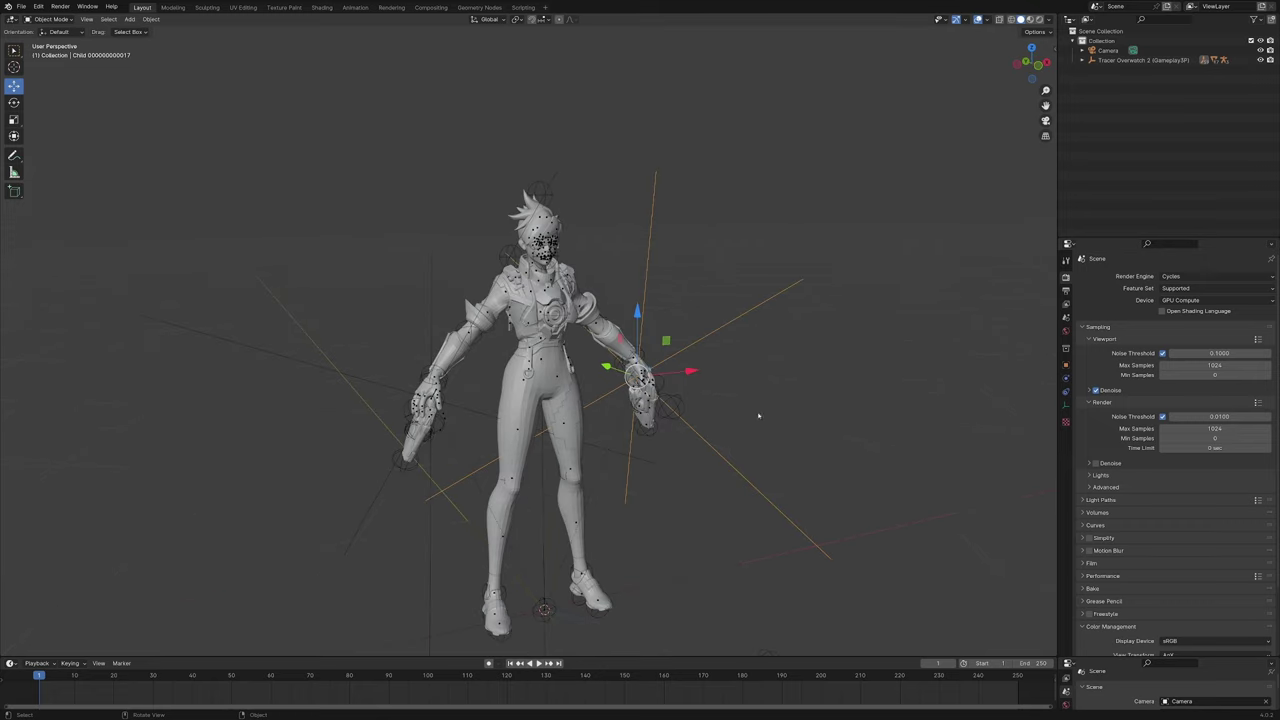
key("shift+g")
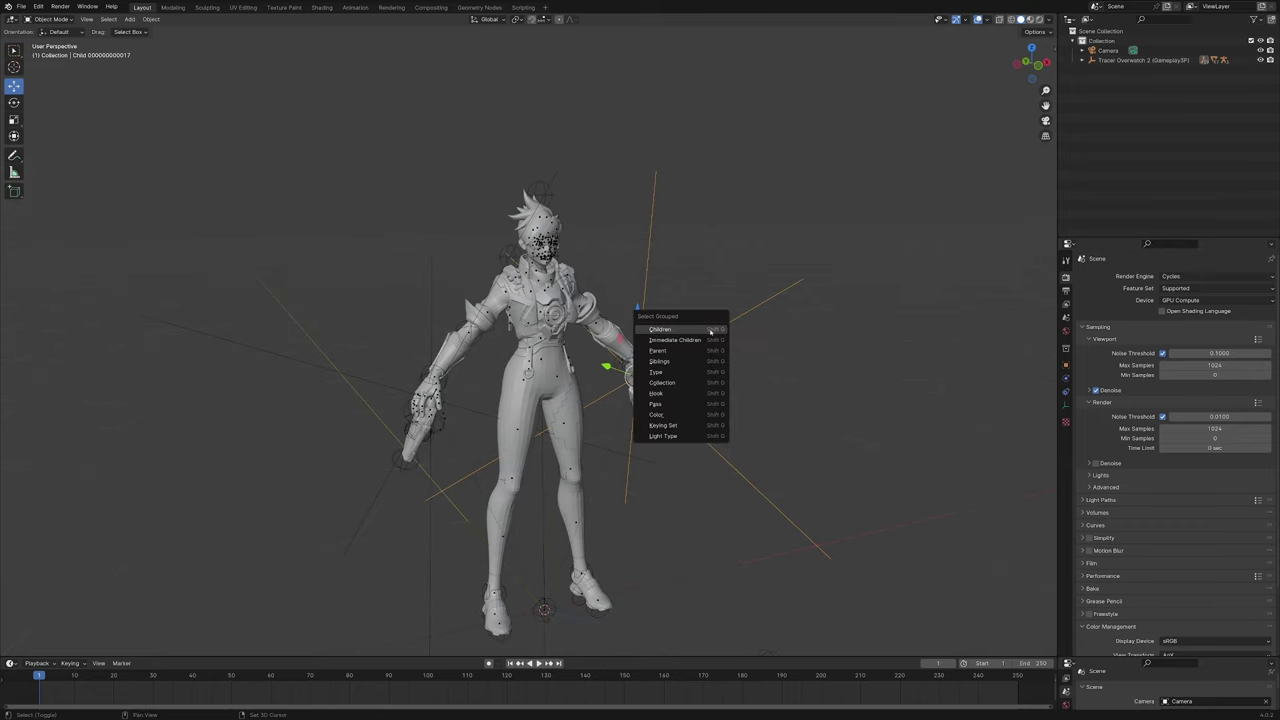
left_click(690, 375)
key("Delete")
Step: Move both pistols with their skeletons away from the character's feet into the empty space beside the character
key("g")
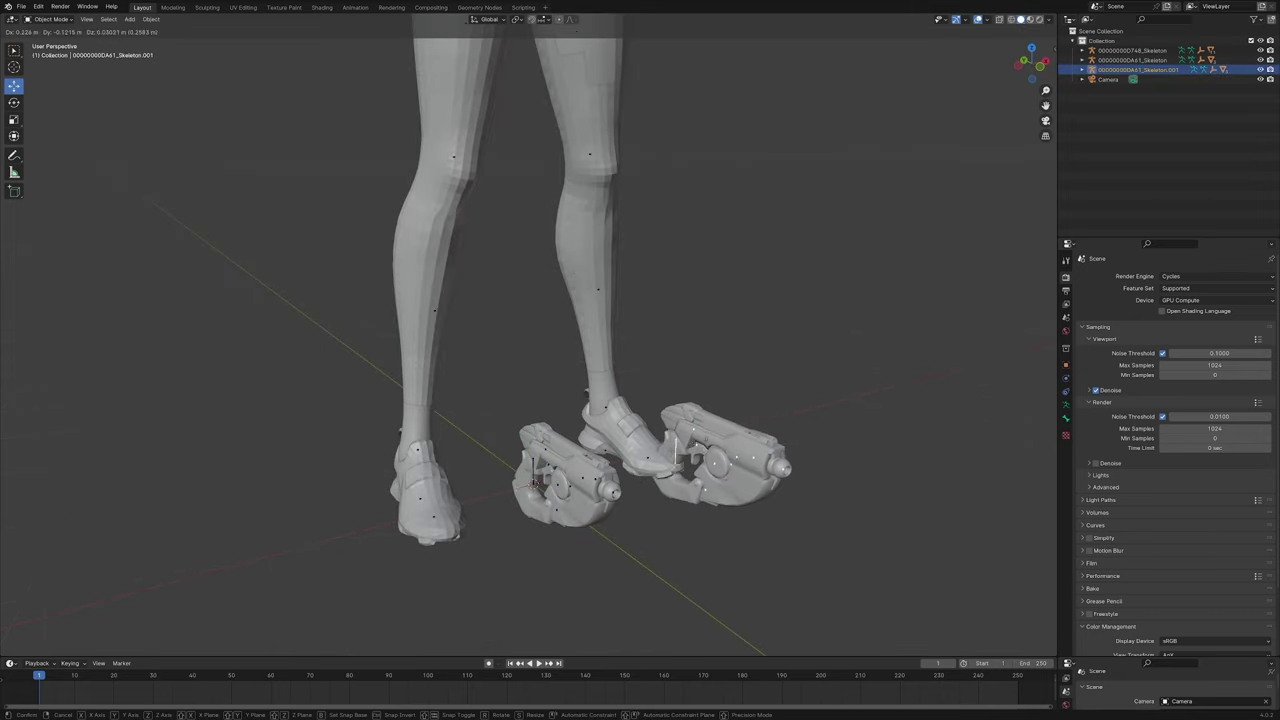
right_click(551, 479)
left_click_drag(533, 483, 845, 398)
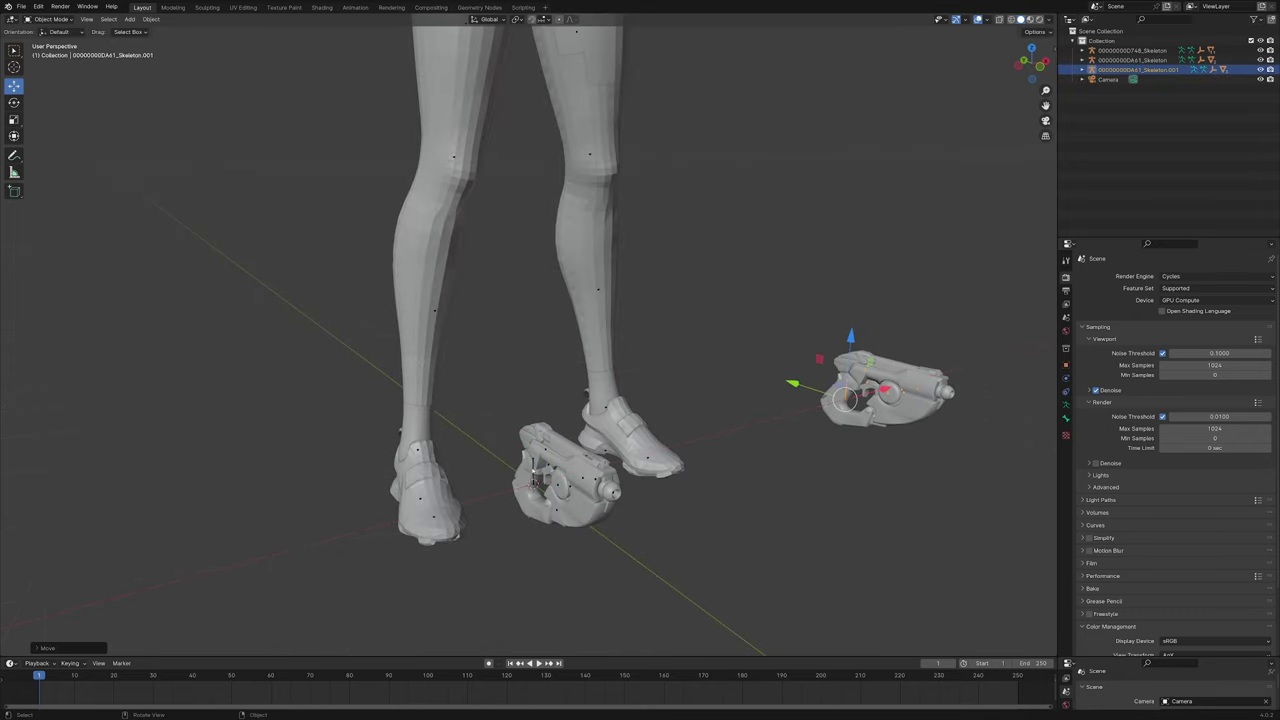
left_click(533, 471)
left_click(538, 468)
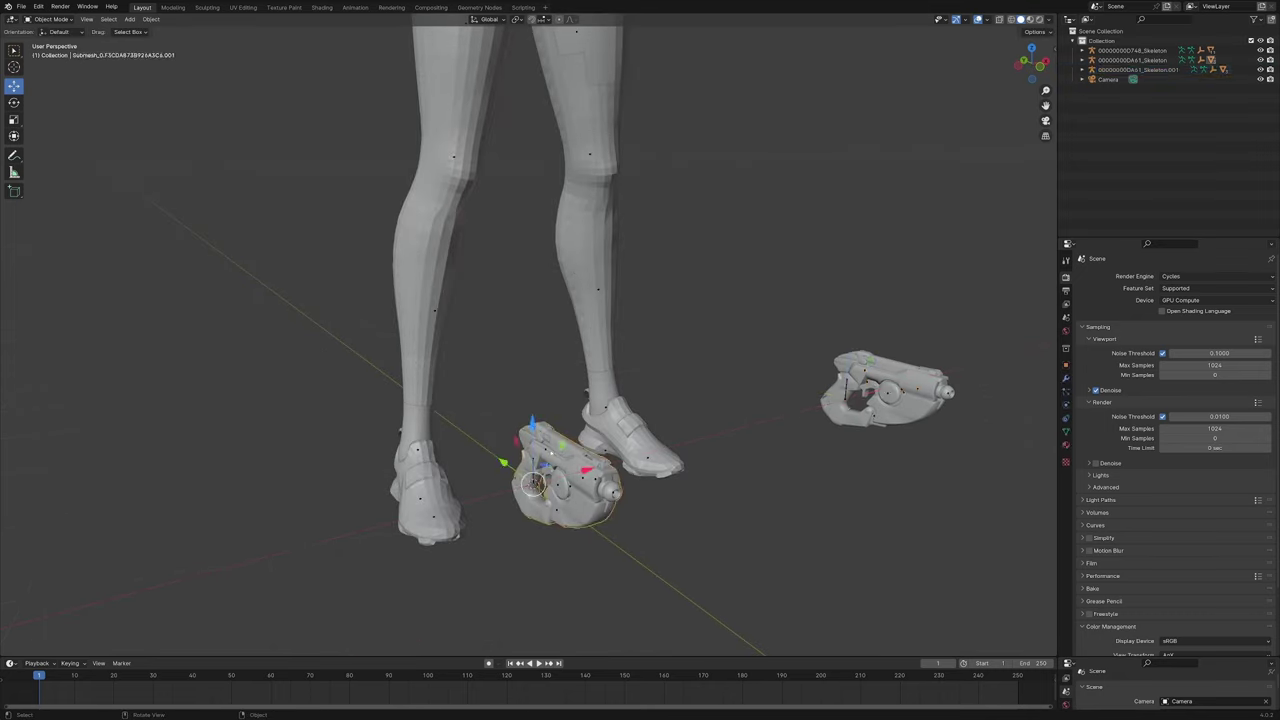
left_click(551, 453)
left_click_drag(586, 470, 1007, 358)
Step: Convert all triangles of the body mesh to quads with Tris to Quads, using 40° angle limits and Compare UVs
scroll(843, 326, "down", 3)
scroll(590, 430, "up", 4)
middle_click_drag(600, 240, 590, 430, "shift")
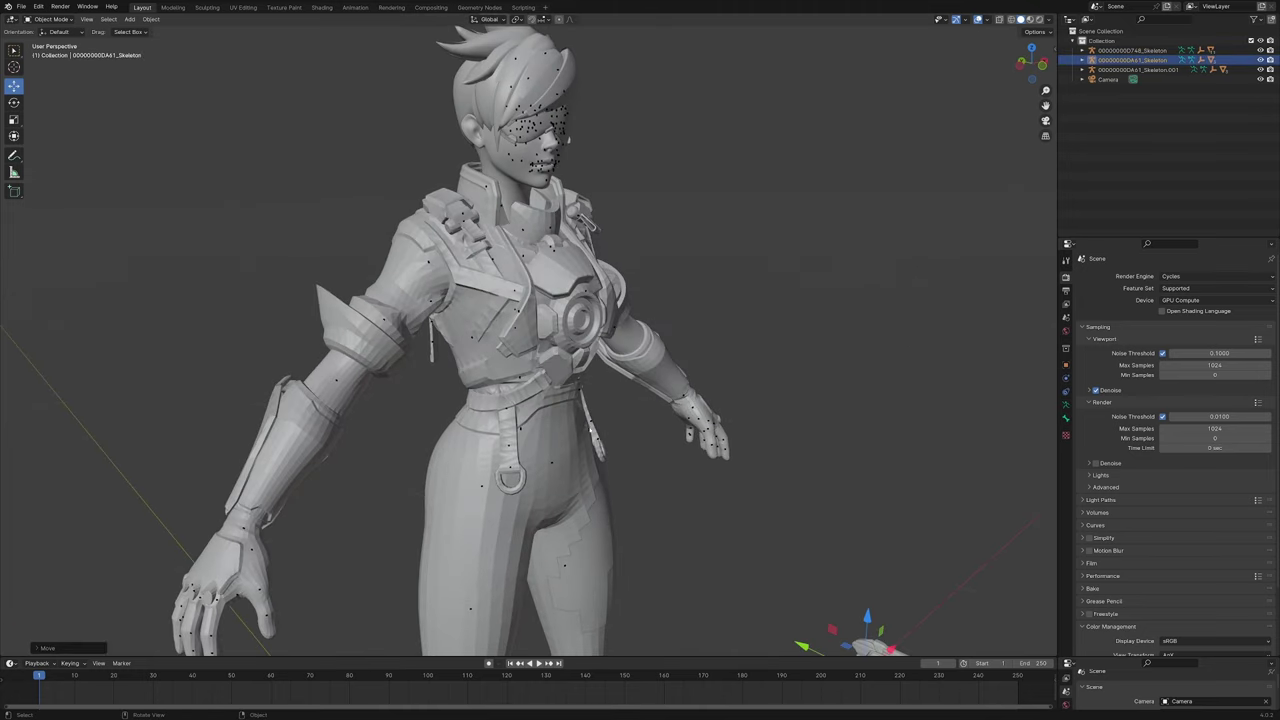
left_click(495, 415)
middle_click_drag(736, 392, 661, 390)
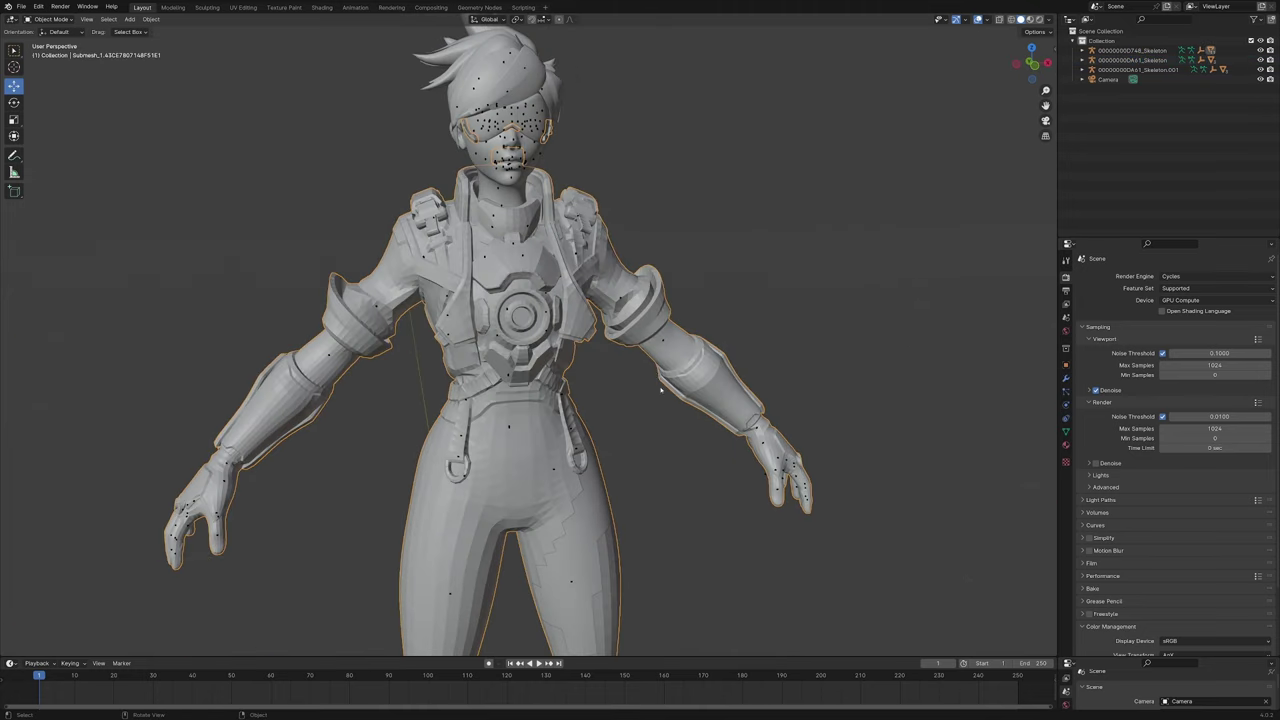
key("Tab")
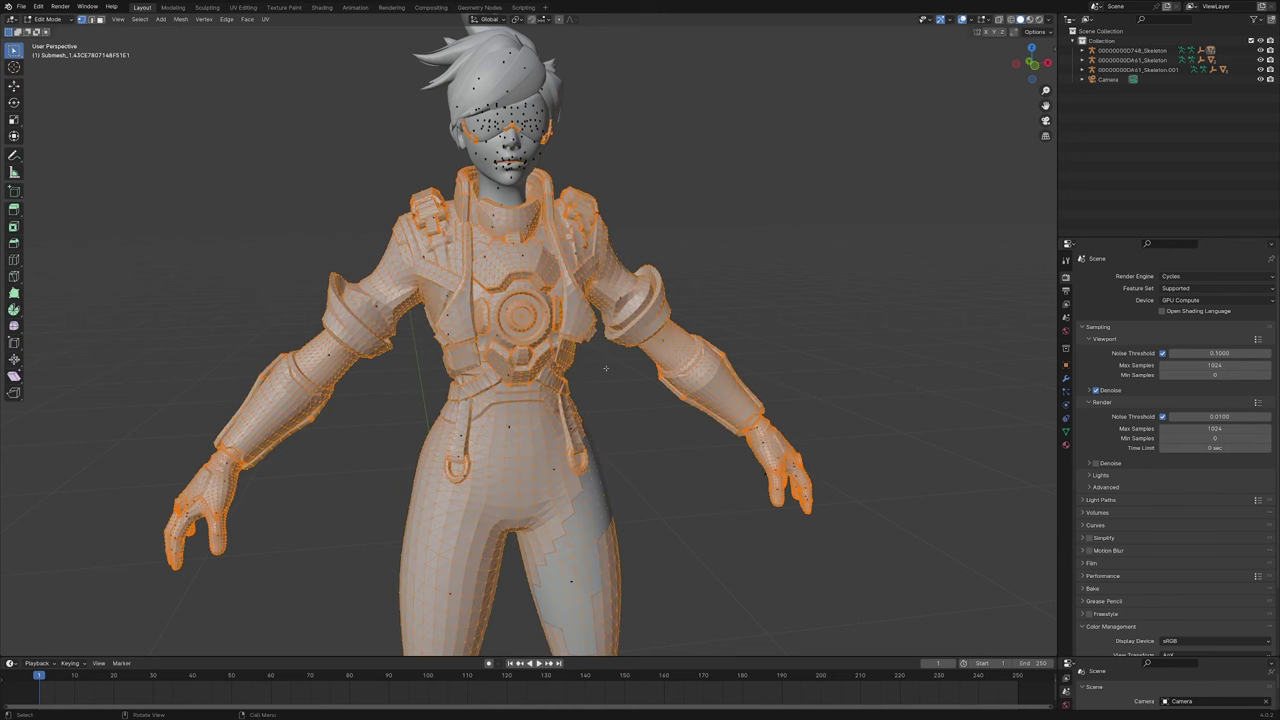
middle_click_drag(560, 330, 490, 328)
left_click(249, 20)
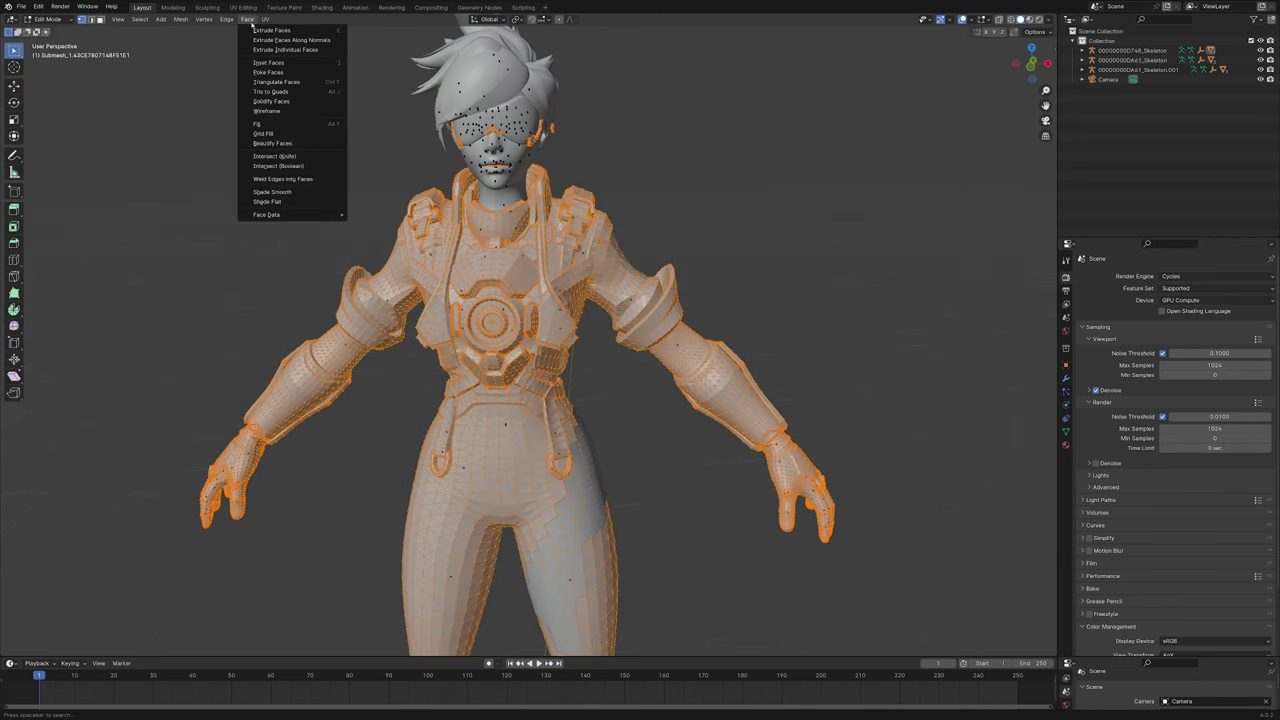
left_click(289, 91)
left_click(72, 649)
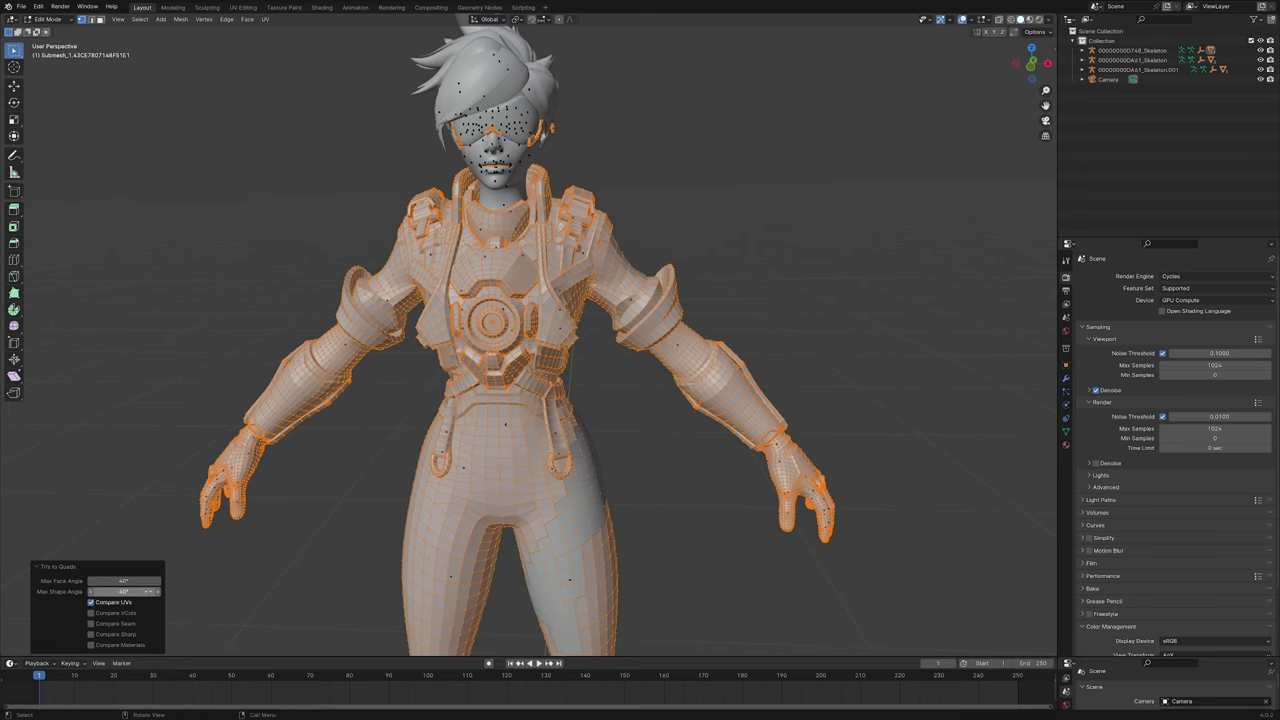
Step: Examine the quad topology on the hips and thighs using a loop cut preview, and return to Object Mode
middle_click_drag(679, 280, 703, 270)
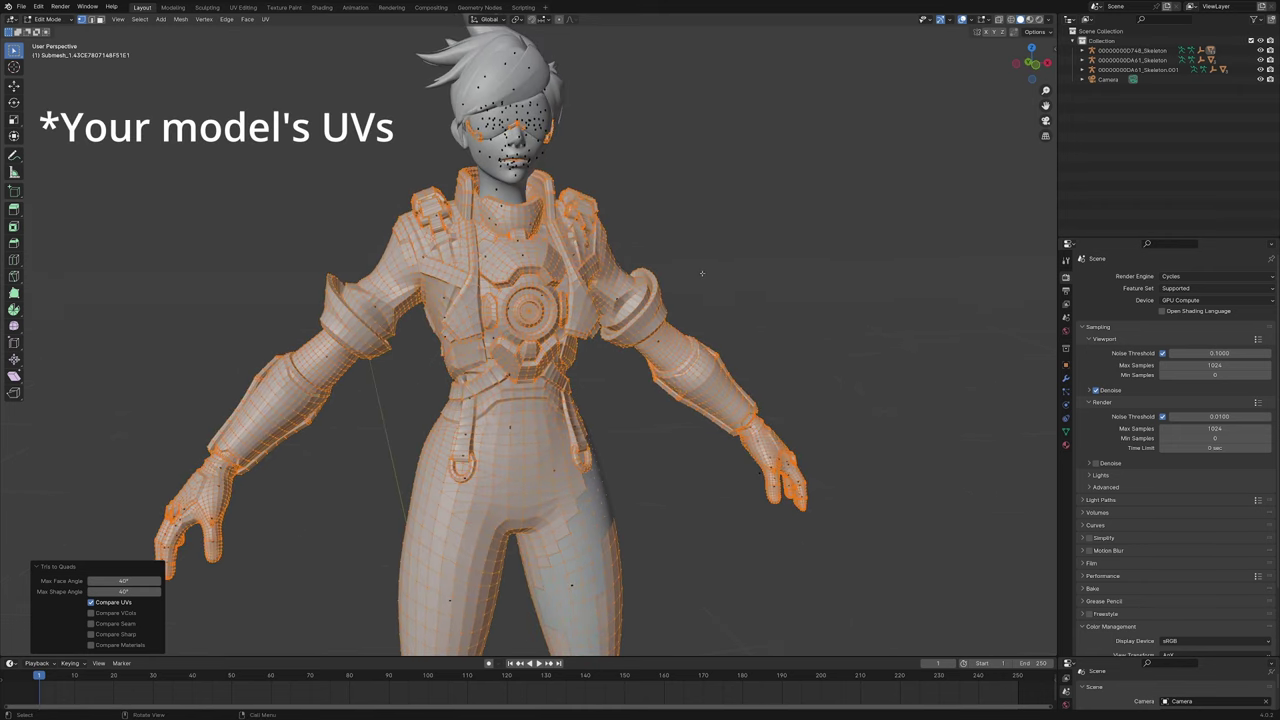
middle_click_drag(708, 379, 700, 237, "shift")
middle_click_drag(435, 502, 550, 403, "shift")
scroll(550, 403, "up", 2)
key("ctrl+r")
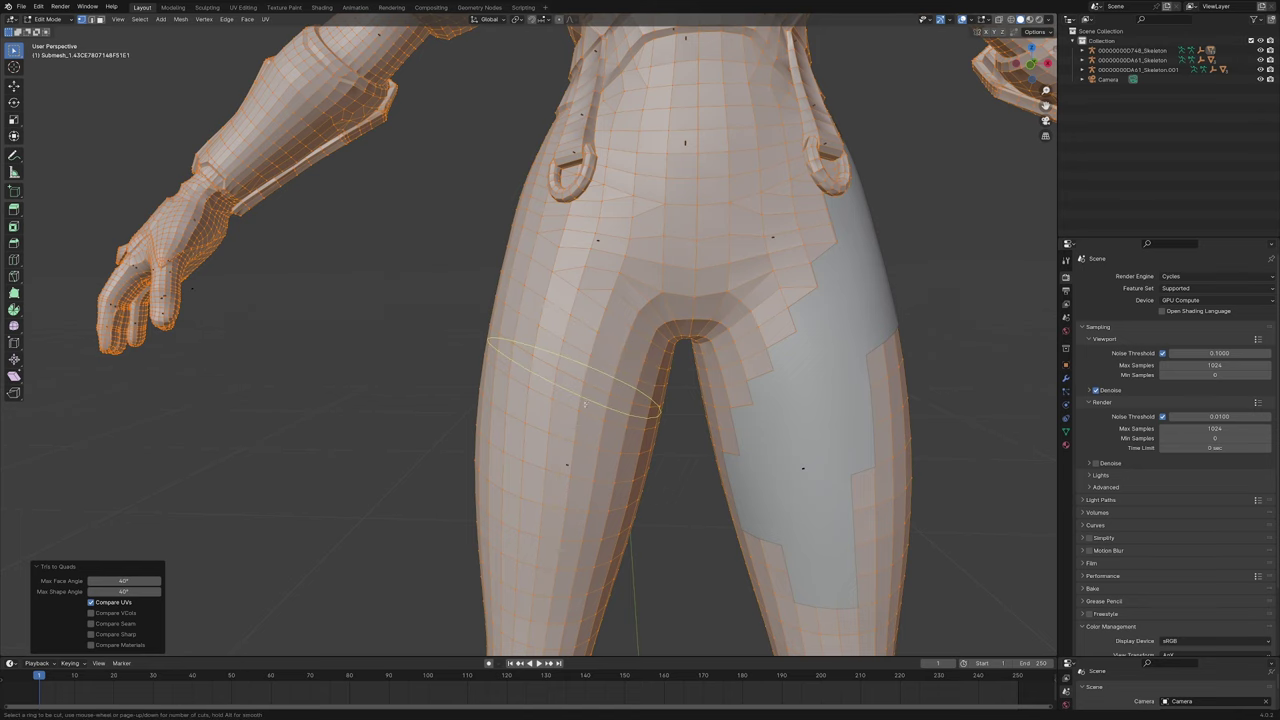
scroll(585, 404, "down", 3)
scroll(620, 390, "down", 4)
key("Tab")
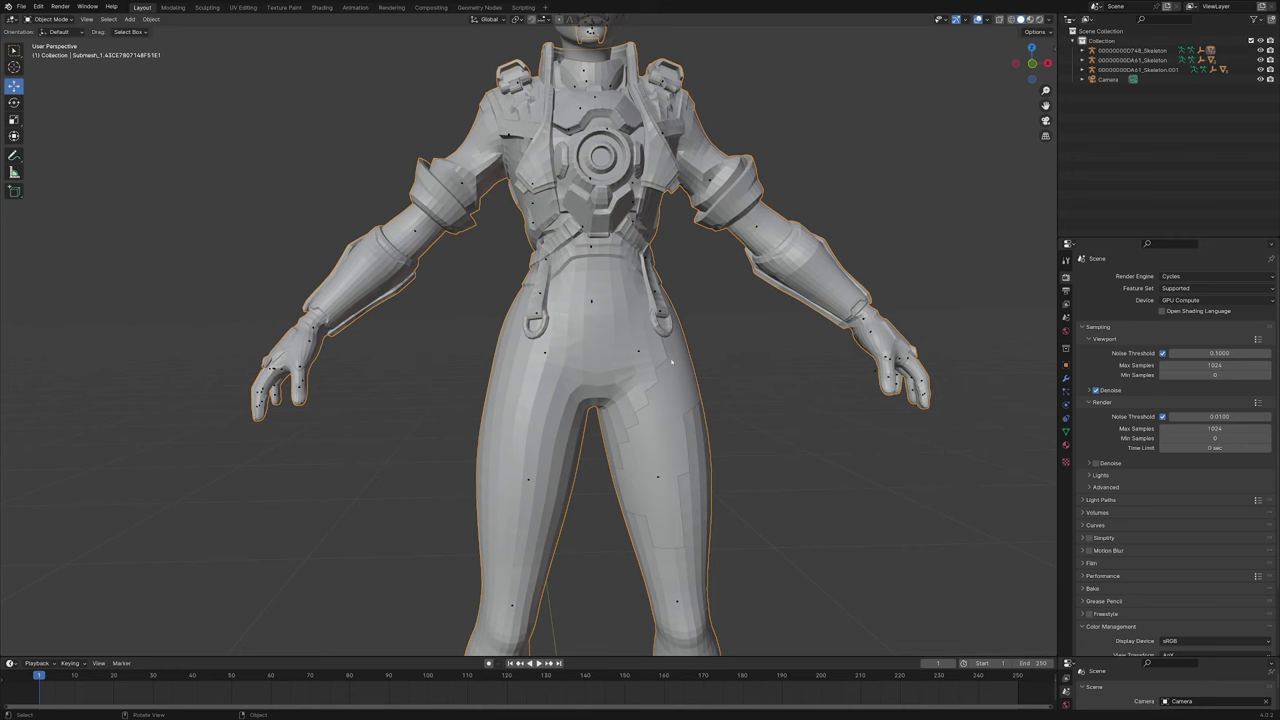
Step: Add a level 2 Subdivision Surface to the body mesh
middle_click_drag(672, 362, 693, 466)
scroll(743, 475, "down", 2)
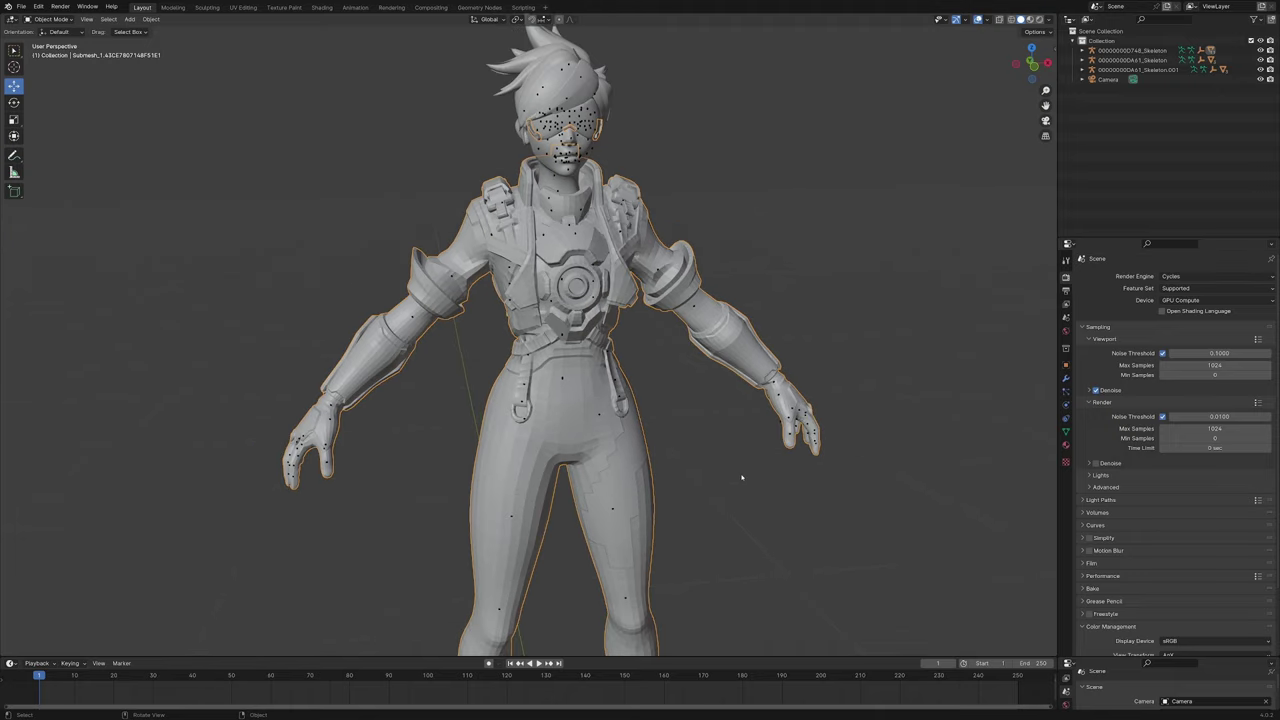
key("ctrl+2")
middle_click_drag(737, 486, 829, 489)
key("Tab")
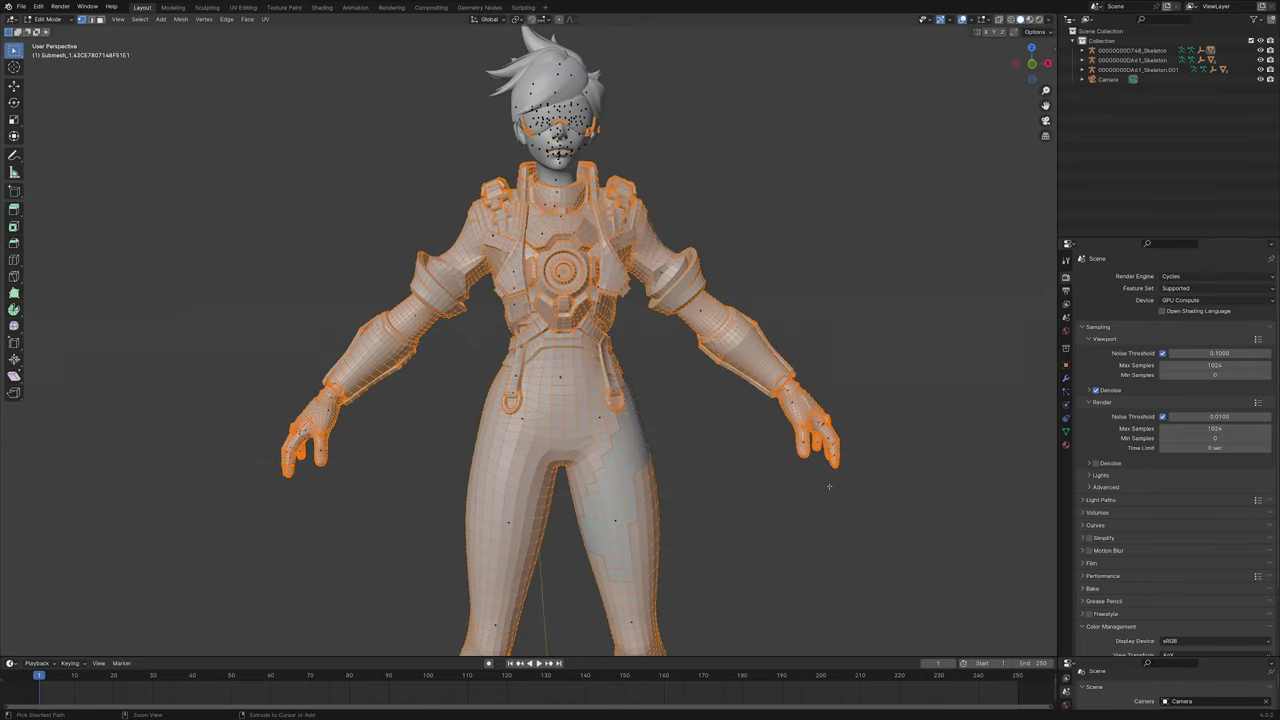
key("Tab")
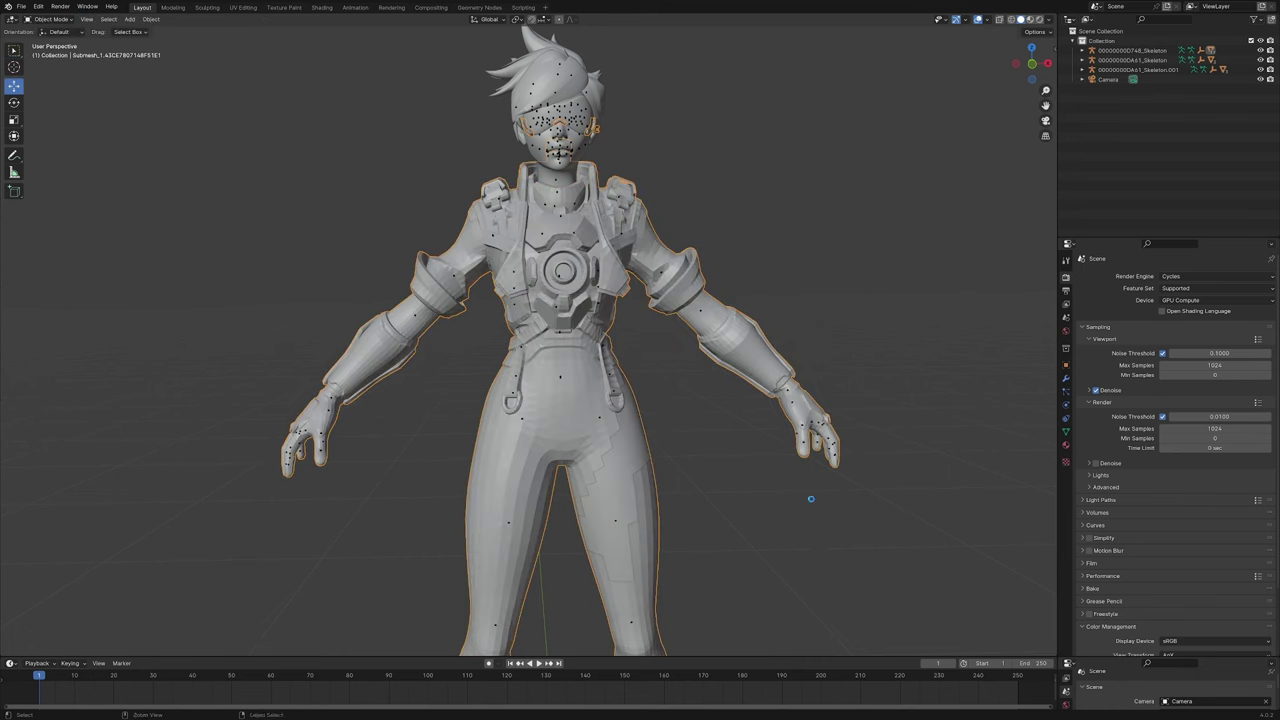
key("ctrl+2")
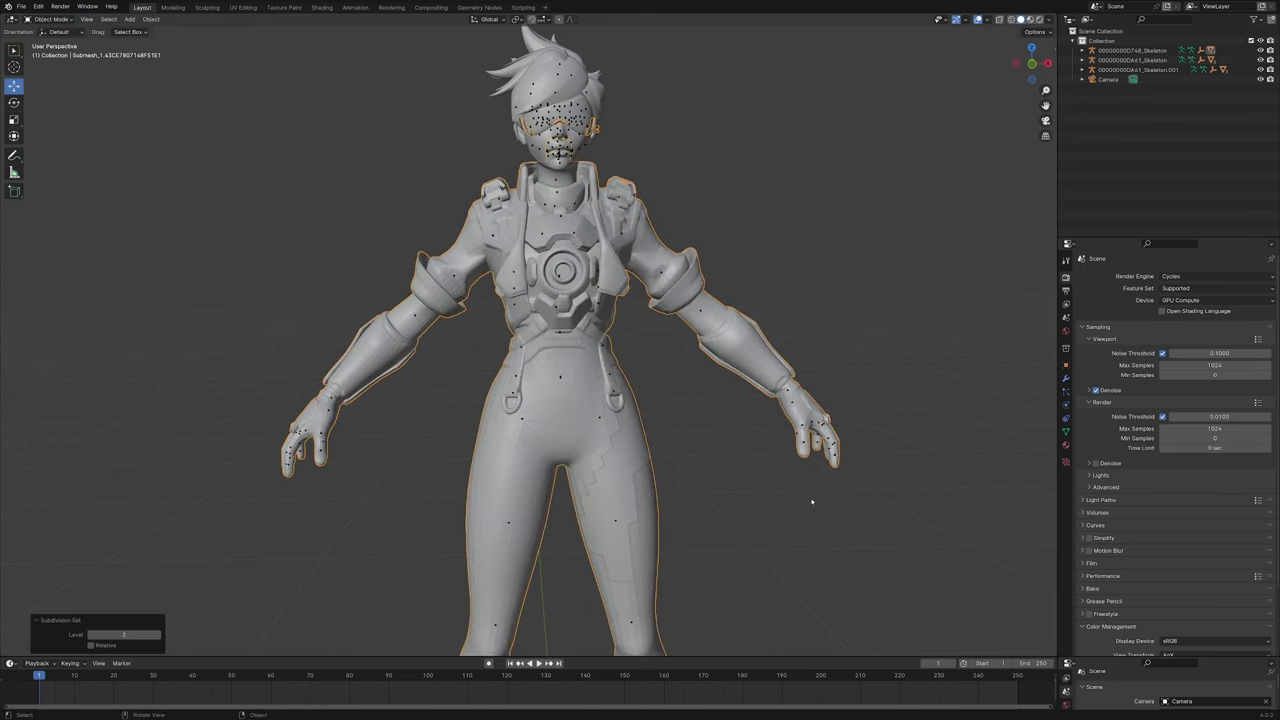
Step: Inspect the smoothed legs and hips, and undo the subdivision and the quad conversion
middle_click_drag(740, 510, 705, 514)
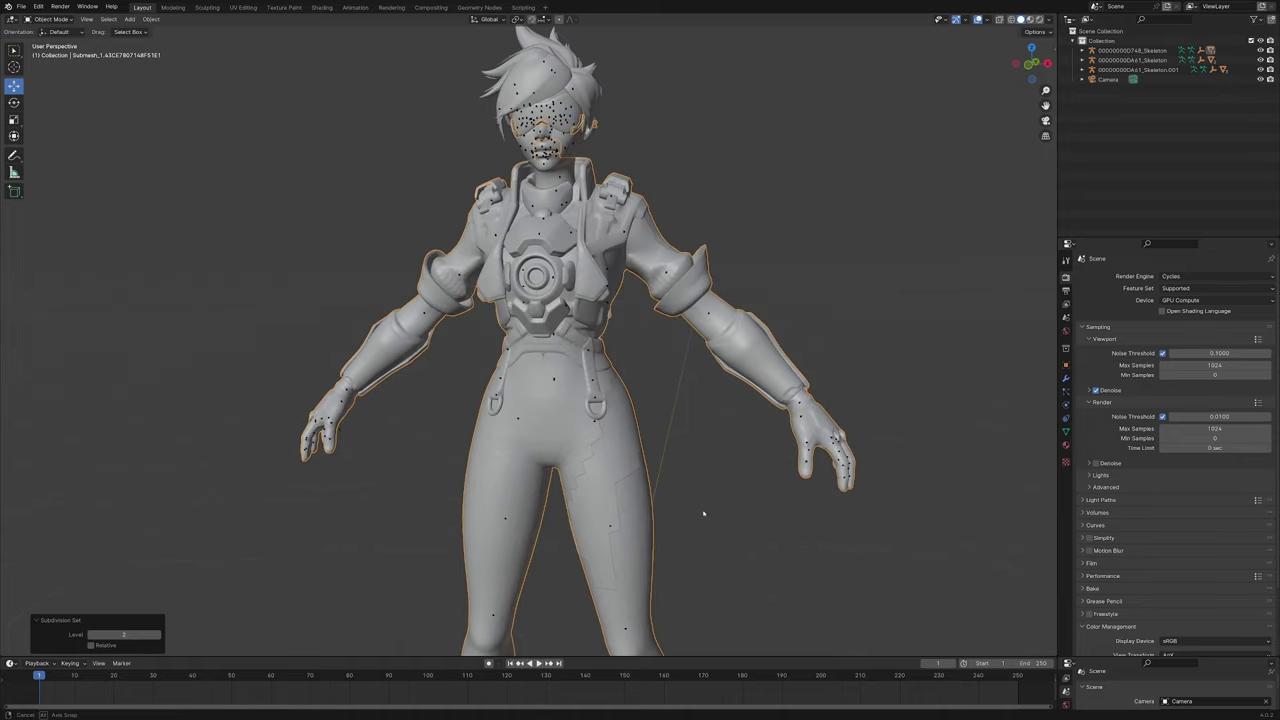
middle_click_drag(610, 615, 628, 350, "shift")
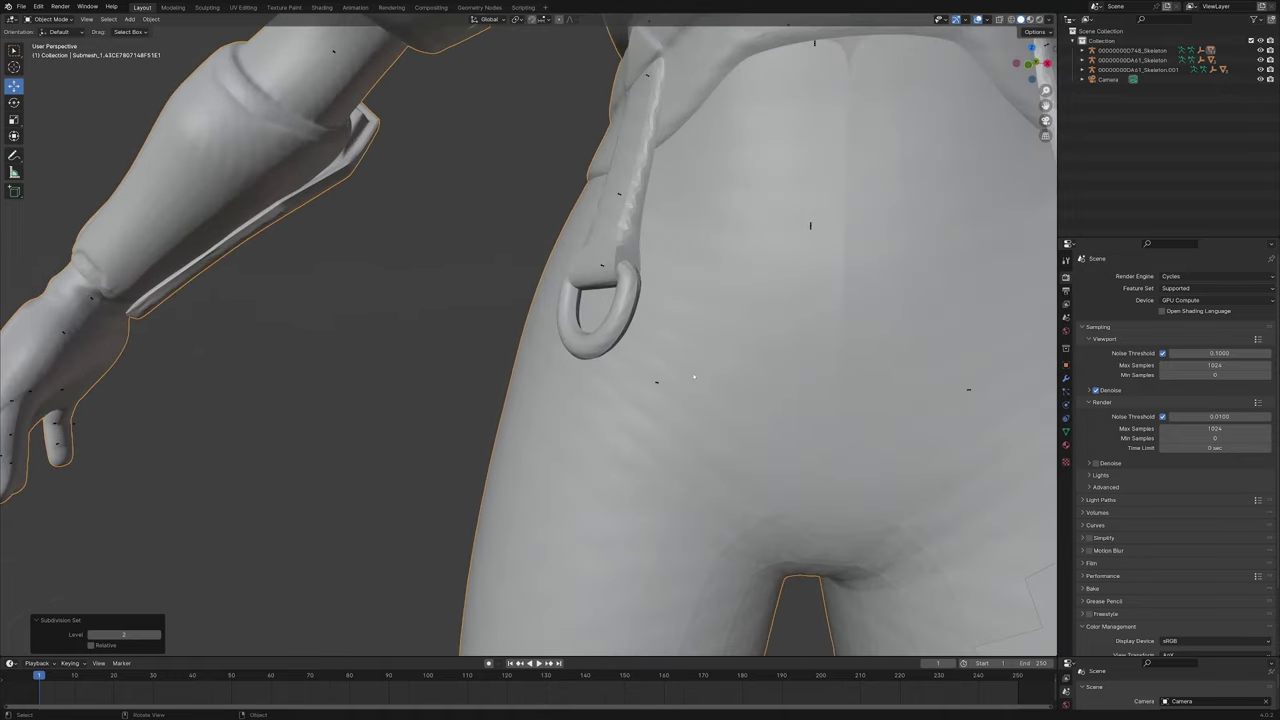
middle_click_drag(690, 545, 632, 330, "shift")
middle_click_drag(632, 330, 632, 372, "ctrl")
middle_click_drag(605, 380, 685, 455)
middle_click_drag(660, 330, 749, 491, "shift")
scroll(780, 477, "down", 4)
scroll(749, 491, "up", 1)
key("ctrl+z")
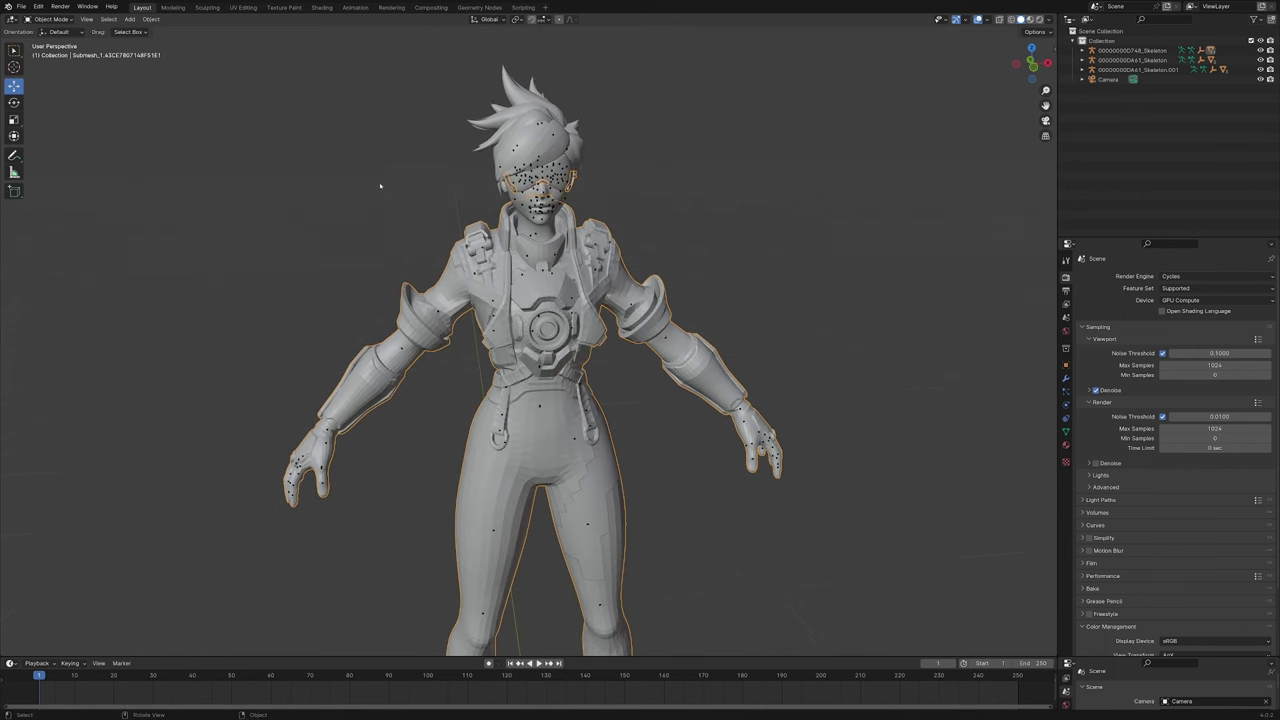
Step: Run Tris to Quads on the whole body mesh with Compare UVs enabled and return to Object Mode
key("Tab")
left_click(247, 19)
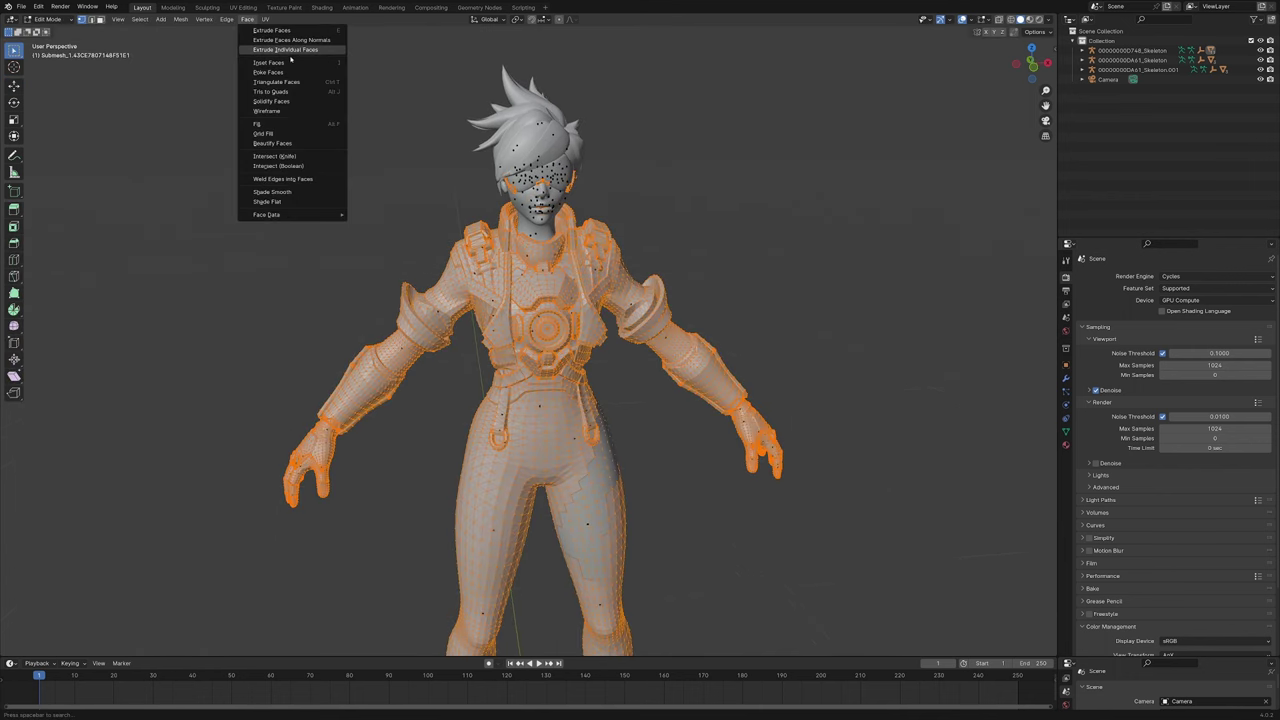
left_click(285, 91)
scroll(405, 139, "up", 3)
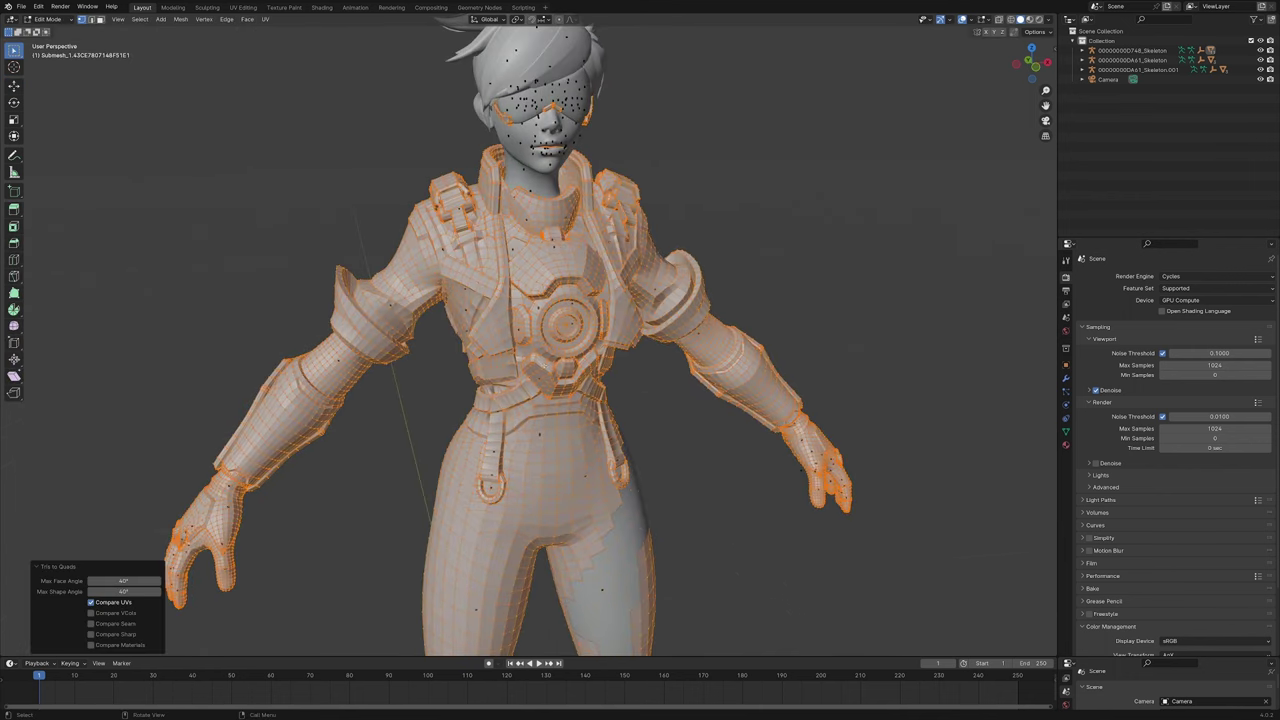
middle_click_drag(604, 477, 655, 290, "shift")
middle_click_drag(655, 290, 606, 290)
key("Tab")
Step: Try moving the separate patch on the character's left thigh aside, and delete it
mouse_move(705, 408)
middle_mouse_down()
mouse_move(637, 404)
mouse_move(684, 397)
middle_mouse_up()
scroll(632, 405, "down", 1)
left_click(670, 362)
key("g")
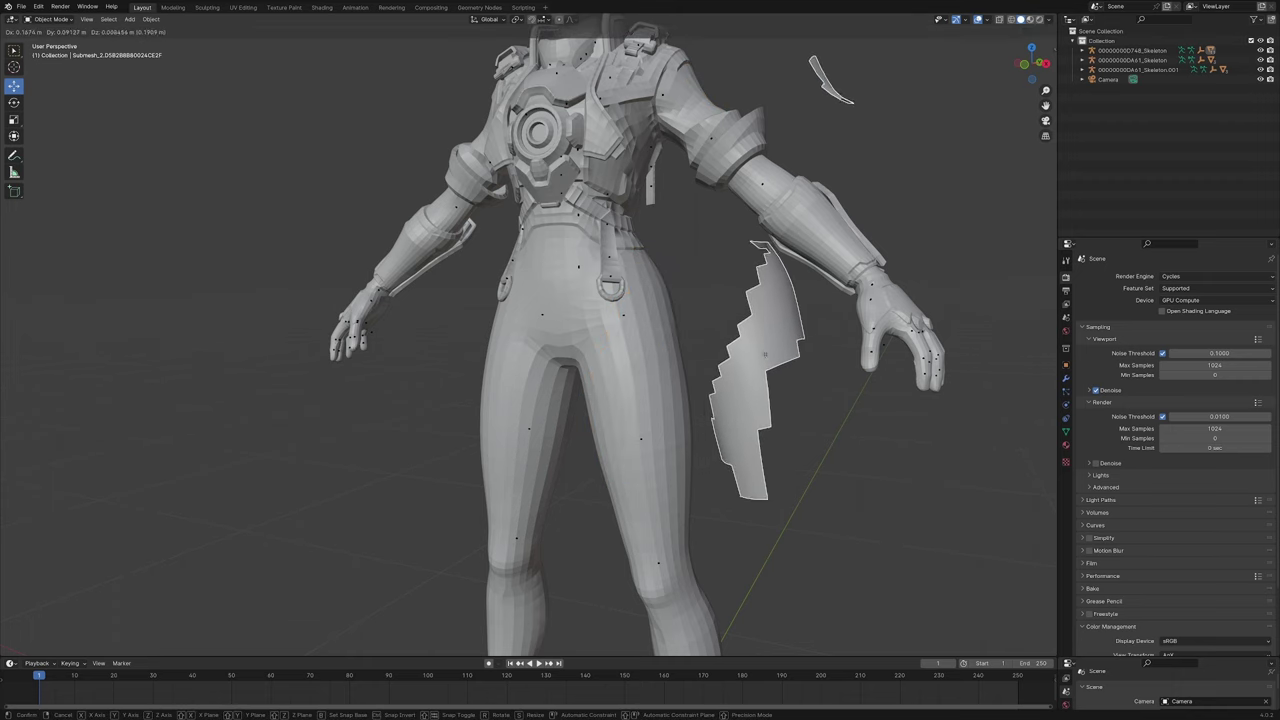
right_click(757, 377)
scroll(690, 341, "down", 2)
key("x")
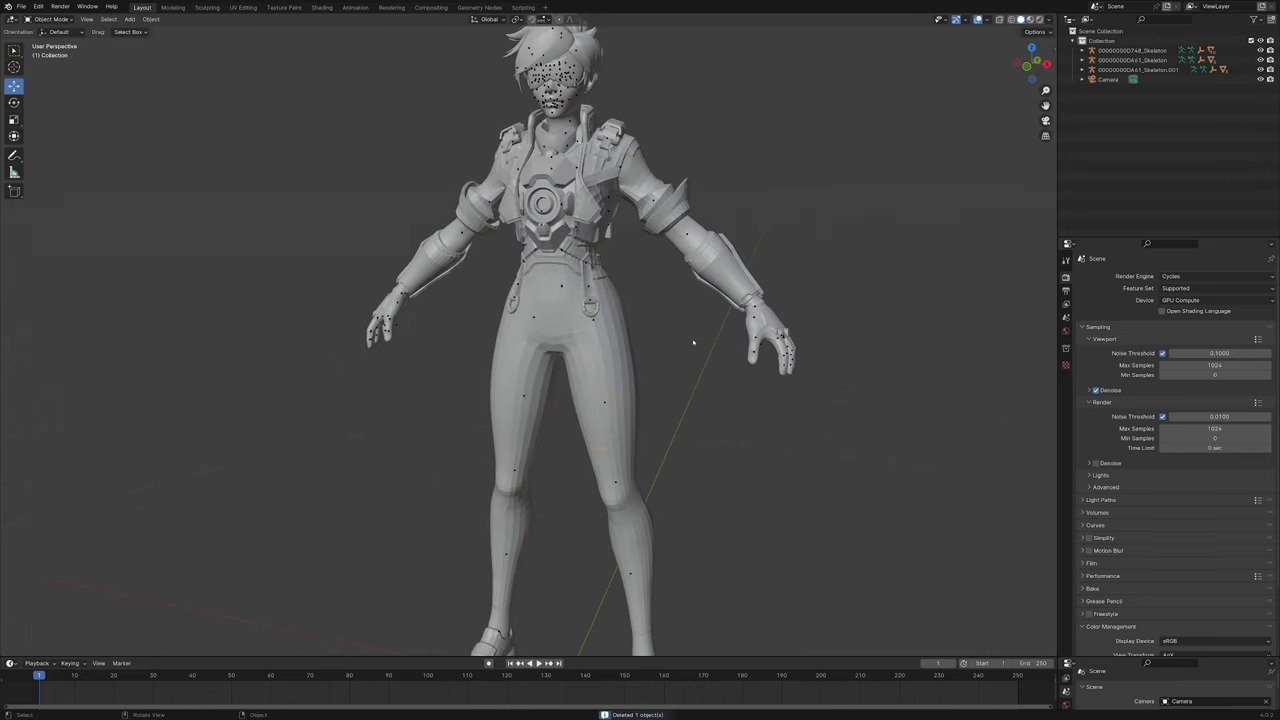
Step: Select the separate patch on the character's left thigh and examine how it sits on the surrounding leg mesh
left_click(634, 358)
mouse_move(637, 360)
middle_mouse_down()
mouse_move(674, 354)
mouse_move(669, 420)
mouse_move(657, 357)
middle_mouse_up()
scroll(660, 400, "down", 2)
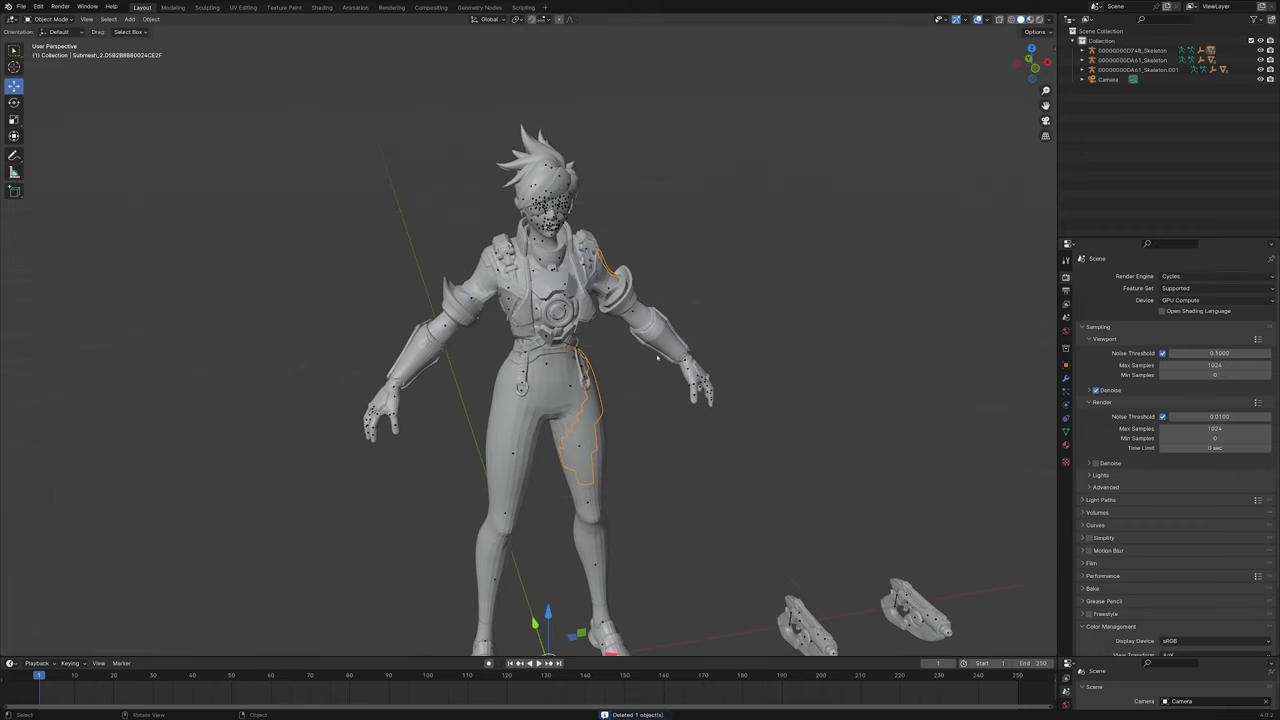
middle_click_drag(608, 523, 681, 521)
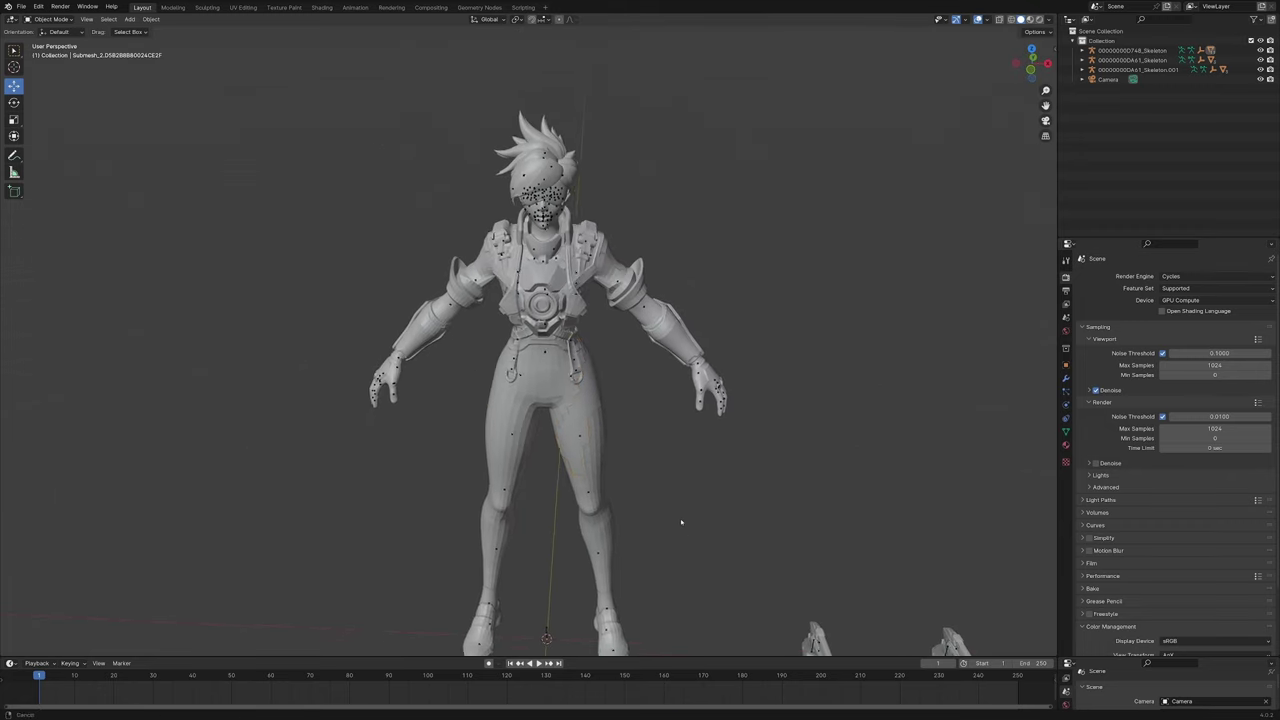
scroll(652, 440, "up", 4)
middle_click_drag(660, 431, 627, 415)
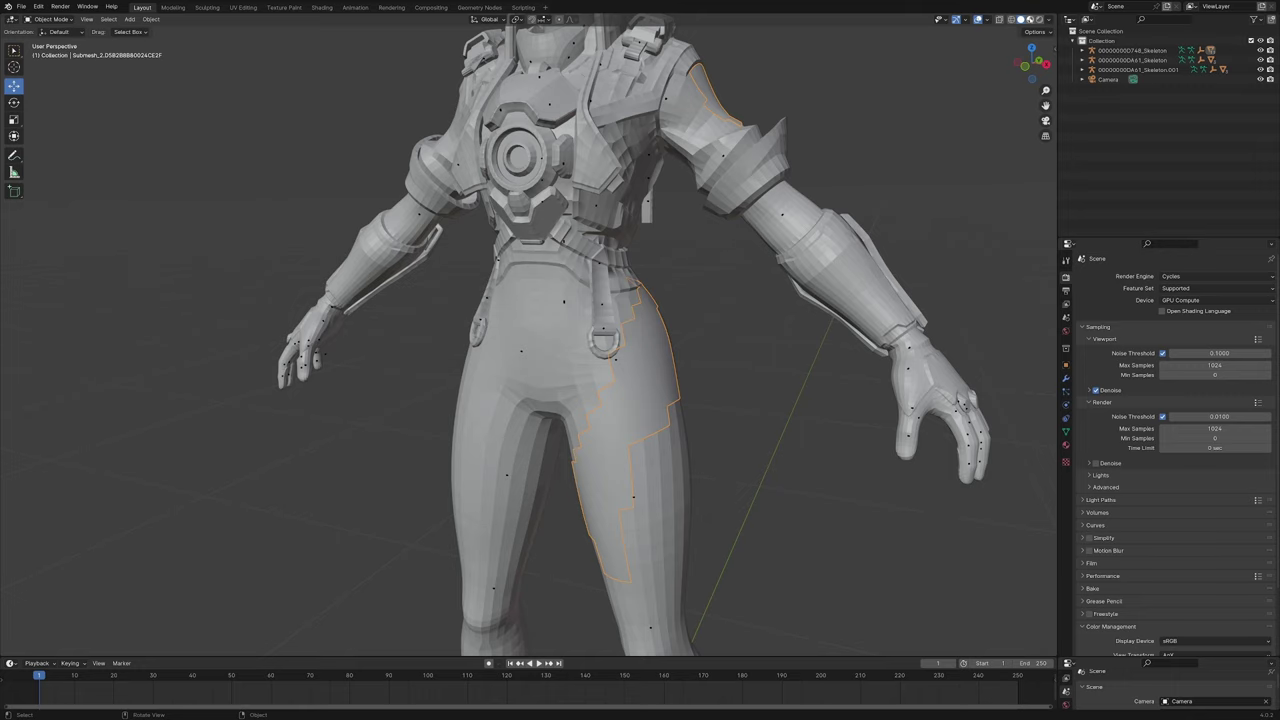
Step: Show the character with its textures to identify the decal patch on the left thigh, and delete that patch
left_click(1030, 19)
mouse_move(772, 490)
middle_mouse_down()
mouse_move(796, 494)
mouse_move(675, 492)
middle_mouse_up()
middle_click_drag(693, 427, 716, 428)
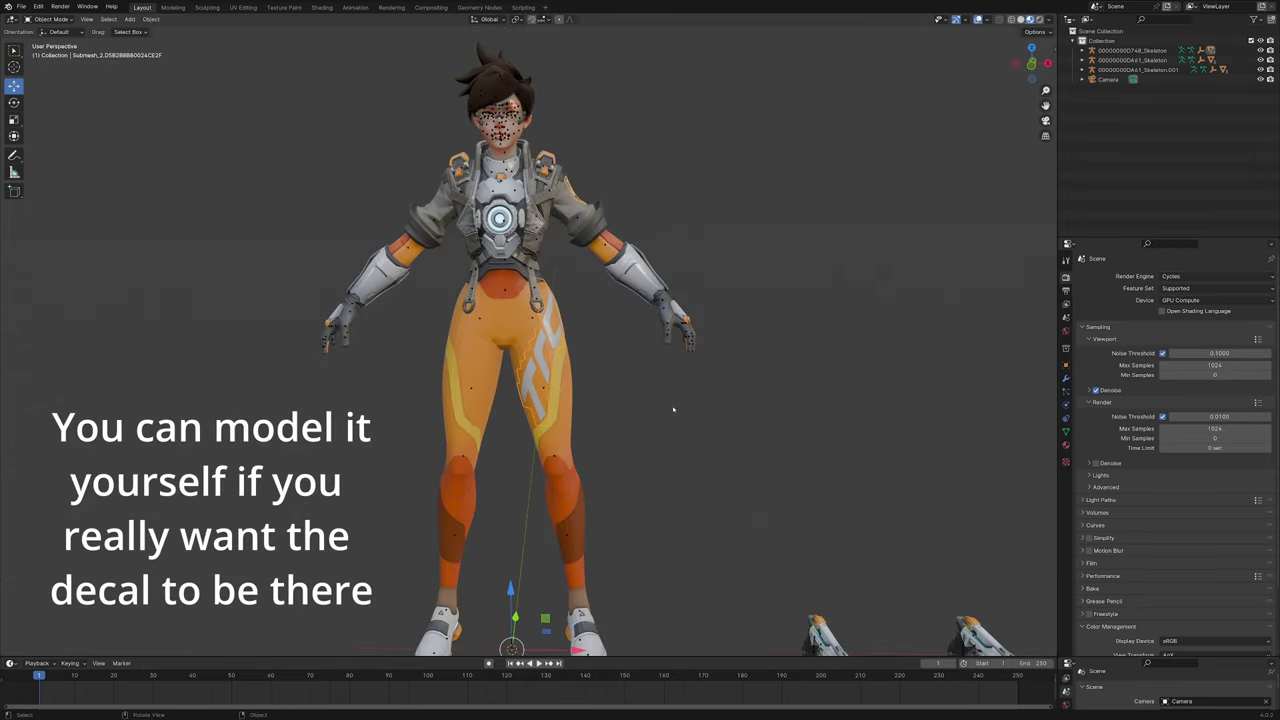
scroll(655, 411, "up", 2)
key("g")
right_click(718, 418)
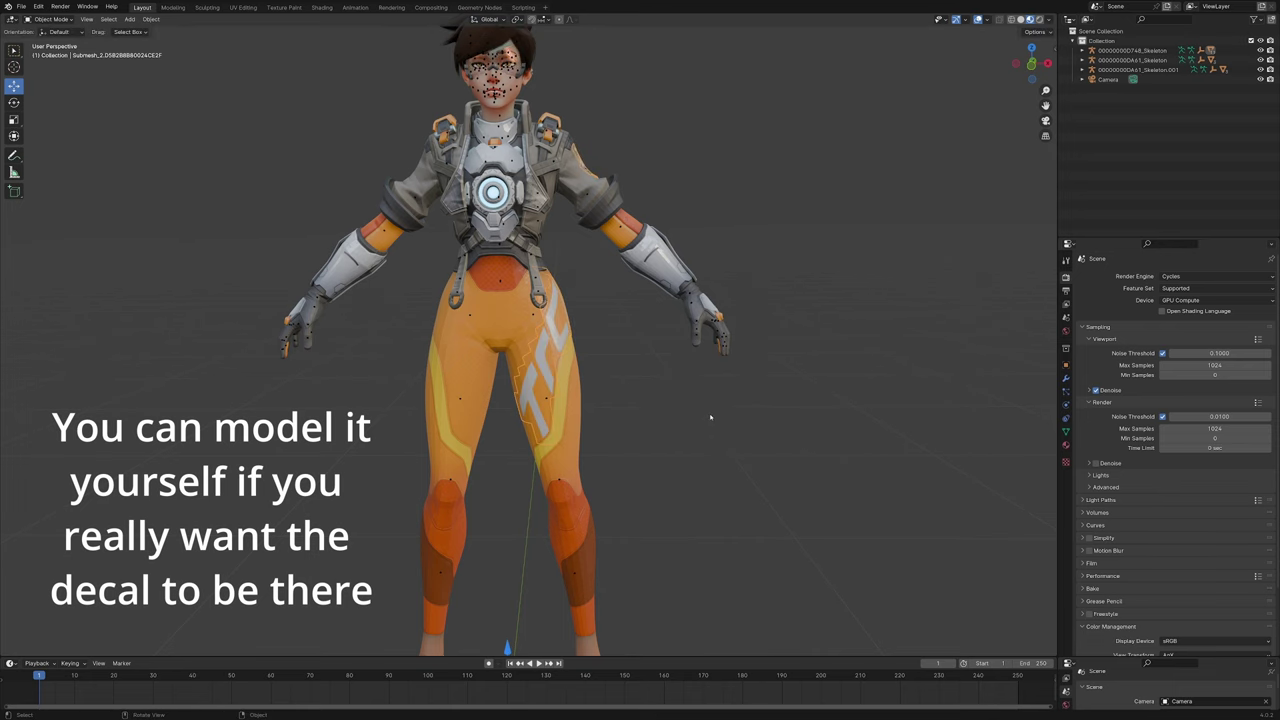
scroll(684, 431, "up", 4)
middle_click_drag(684, 431, 632, 590)
scroll(650, 423, "down", 4)
key("Delete")
Step: Return to solid shading and convert the whole hair mesh with Tris to Quads in Edit Mode
scroll(620, 500, "up", 5)
middle_click_drag(575, 415, 554, 398)
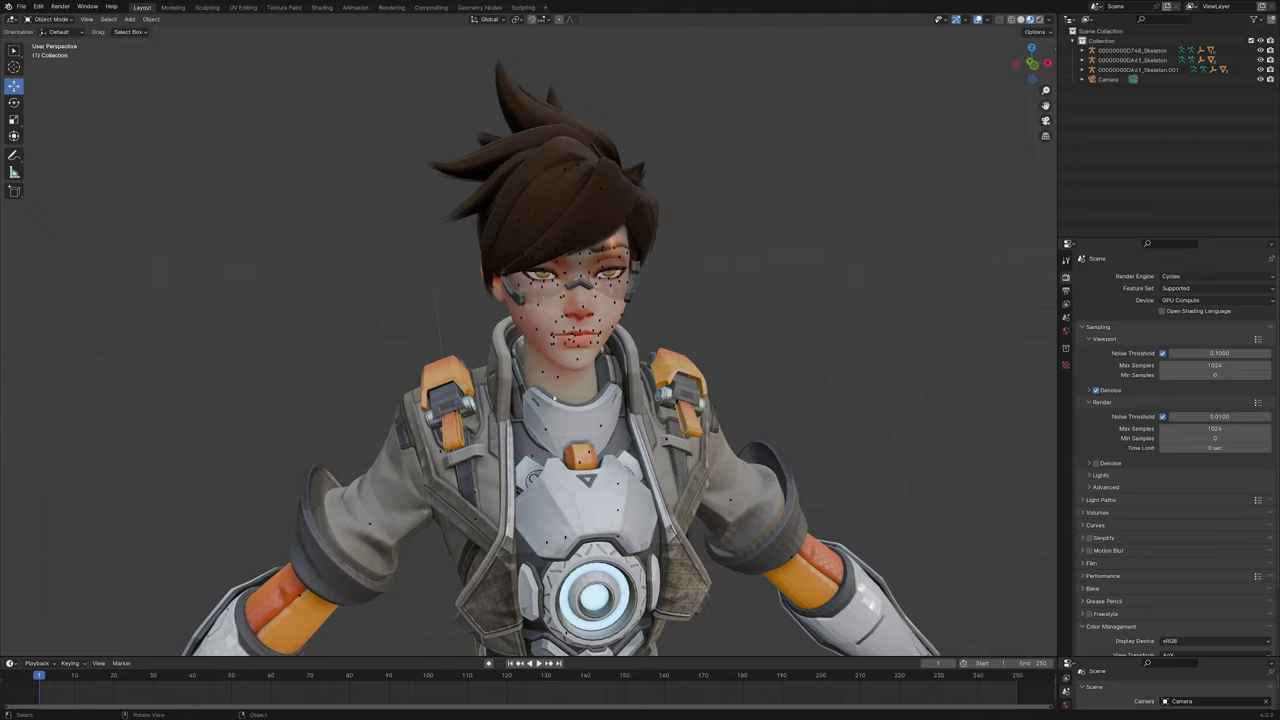
left_click(1021, 19)
mouse_move(690, 270)
middle_mouse_down()
mouse_move(580, 300)
mouse_move(810, 300)
mouse_move(620, 330)
mouse_move(571, 367)
mouse_move(630, 358)
middle_mouse_up()
scroll(580, 300, "up", 1)
left_click(690, 230)
scroll(690, 270, "up", 3)
key("Tab")
scroll(571, 367, "down", 4)
scroll(571, 367, "up", 2)
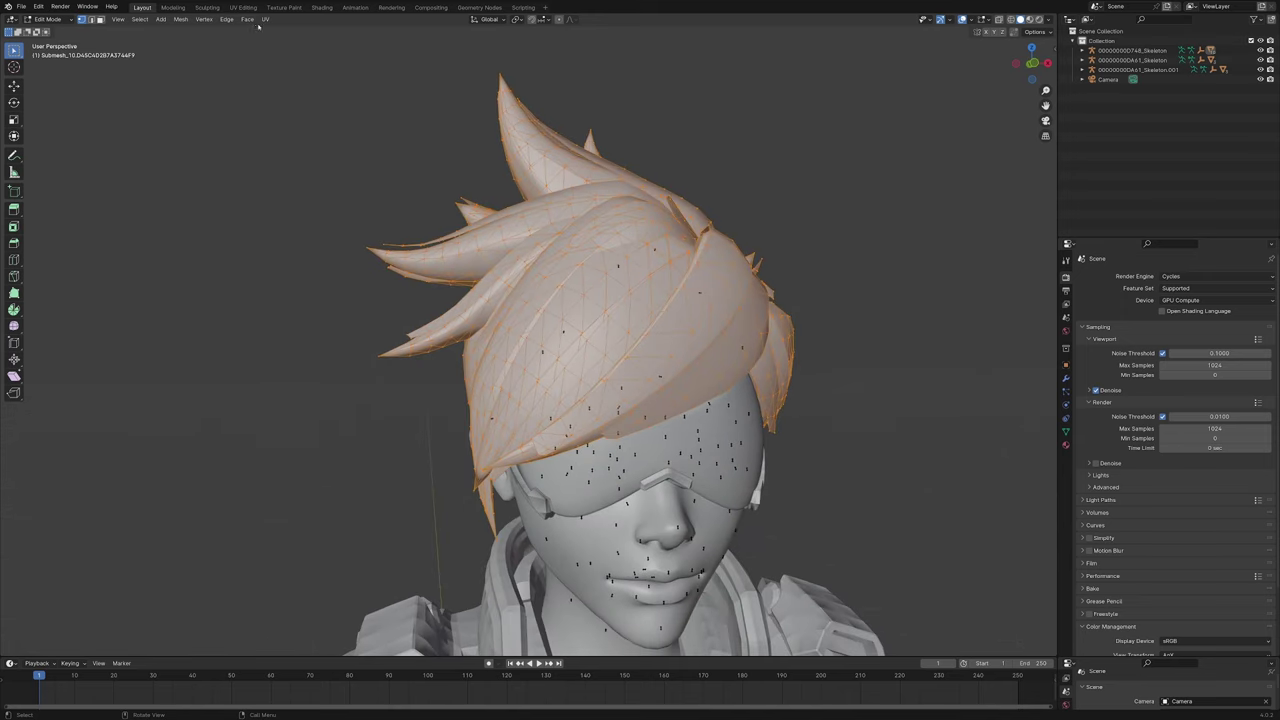
left_click(249, 20)
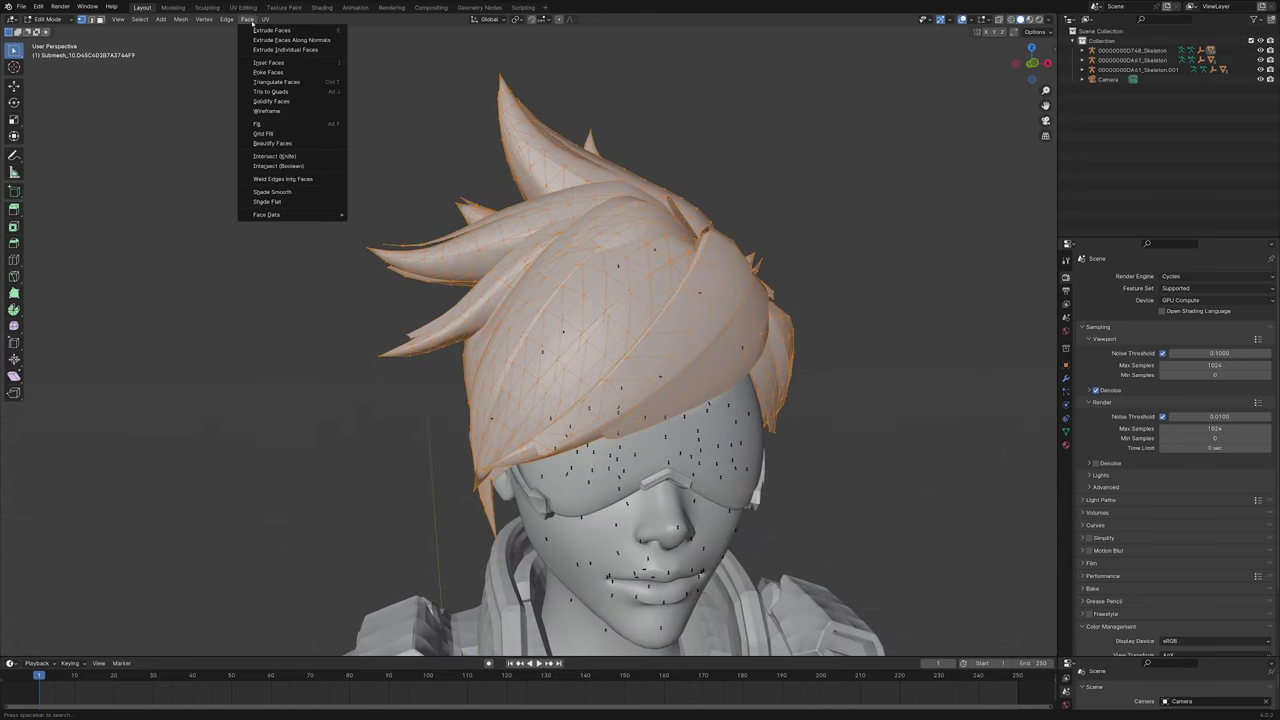
left_click(302, 93)
mouse_move(430, 270)
middle_mouse_down()
mouse_move(403, 246)
mouse_move(394, 262)
mouse_move(428, 243)
mouse_move(424, 270)
mouse_move(404, 266)
middle_mouse_up()
left_click(394, 262)
Step: Display the hair with its textures and examine the strand tips up close
scroll(428, 245, "up", 4)
left_click(1030, 19)
key("Tab")
left_click(441, 207)
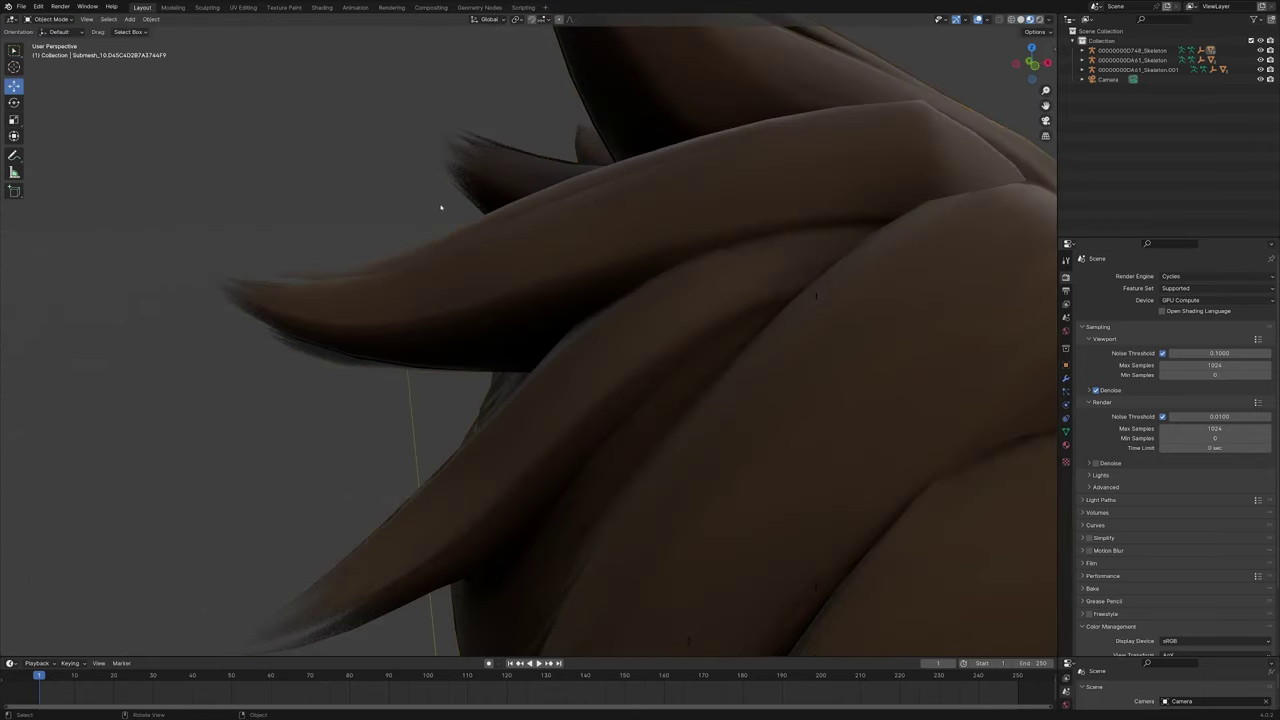
middle_click_drag(441, 207, 464, 229)
scroll(409, 229, "down", 6)
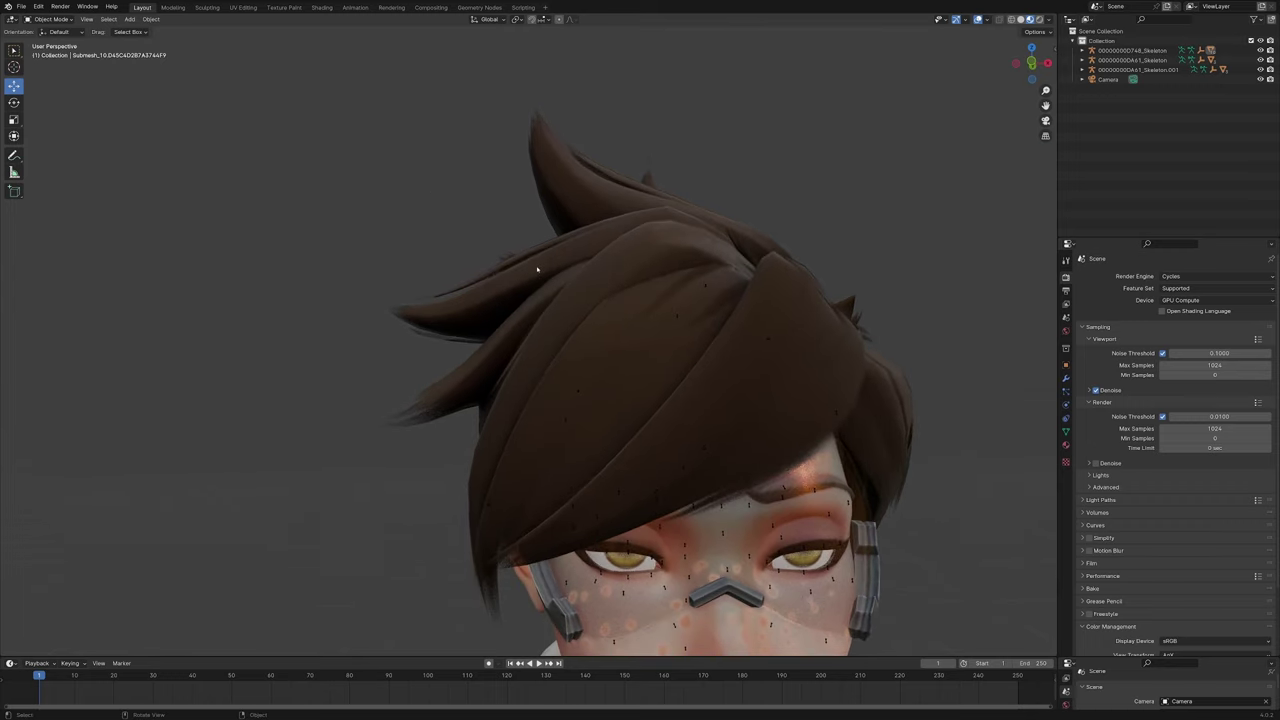
key("Tab")
scroll(641, 263, "up", 3)
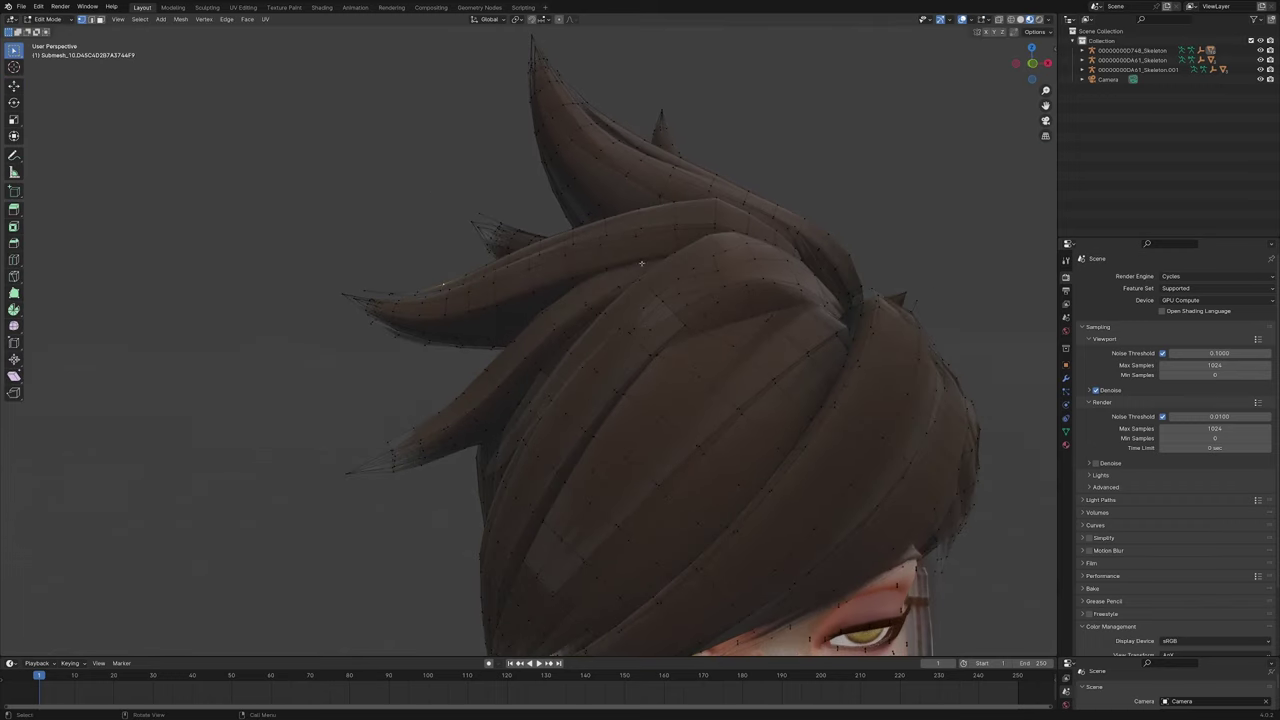
Step: Return to solid shading and examine the hair's quad layout from the front and side
left_click(1021, 20)
scroll(750, 163, "down", 2)
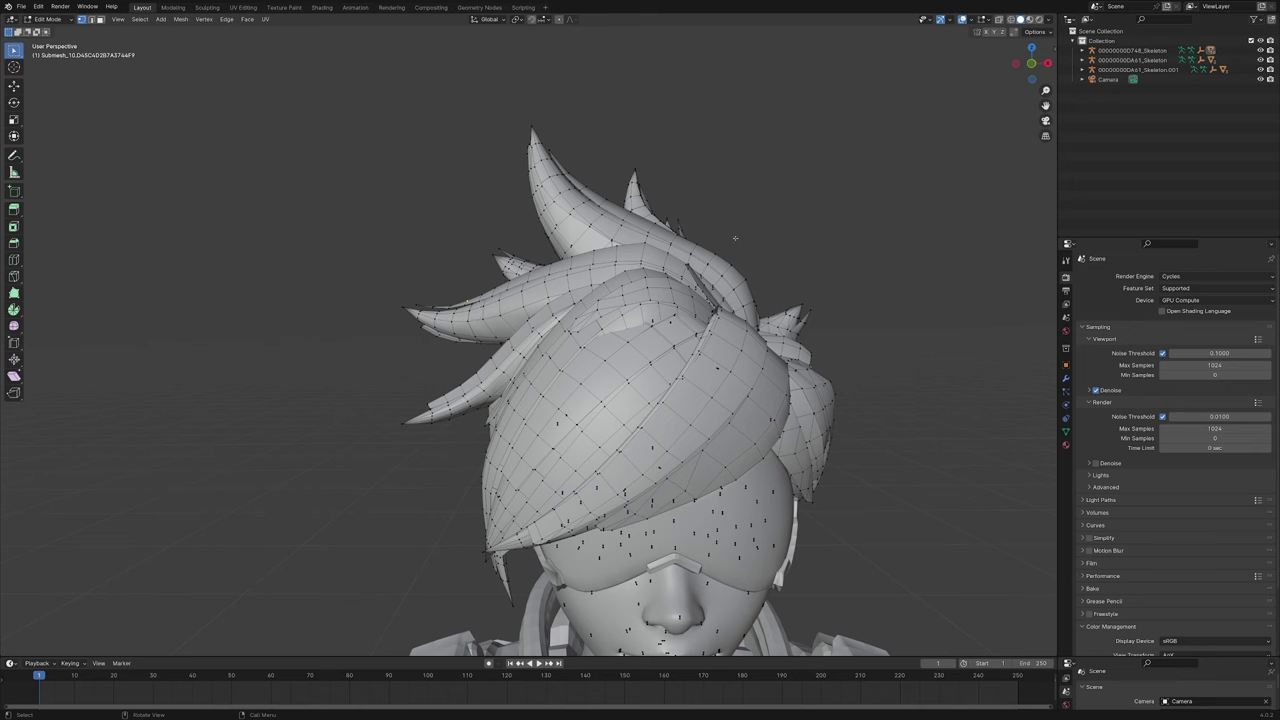
scroll(732, 240, "up", 1)
middle_click_drag(732, 240, 740, 247)
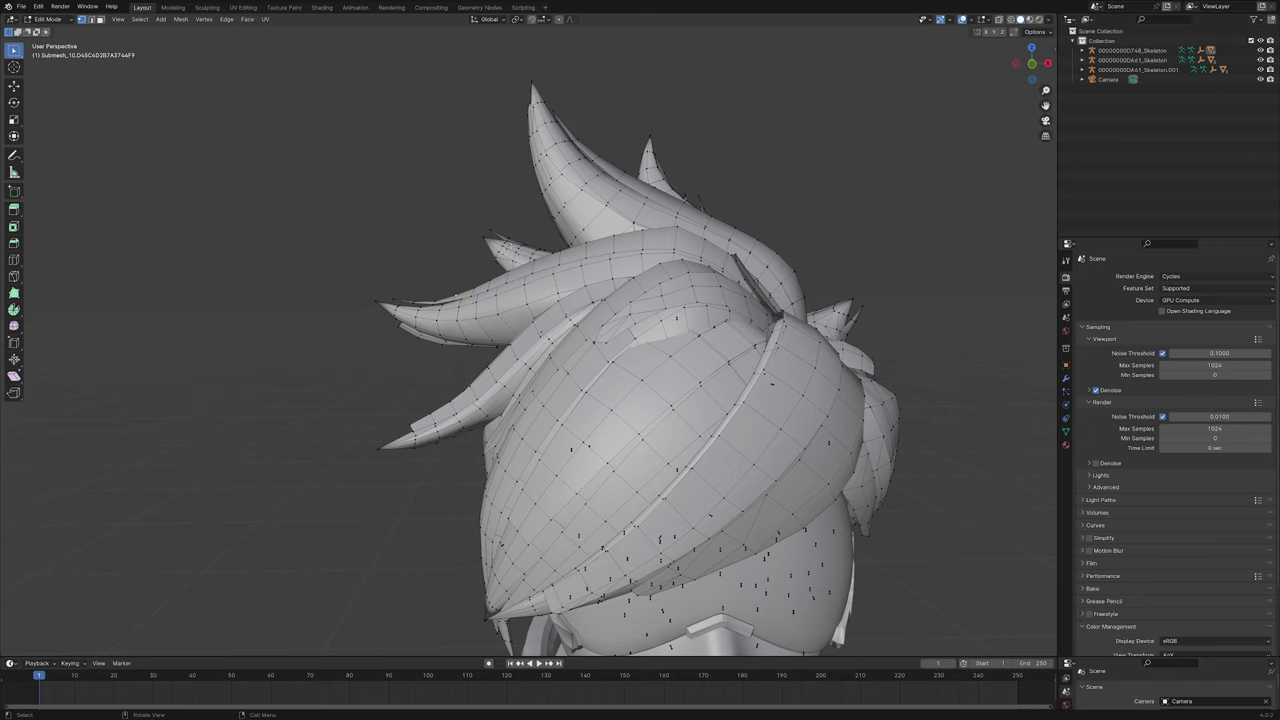
scroll(560, 400, "down", 6)
middle_click_drag(580, 400, 535, 402)
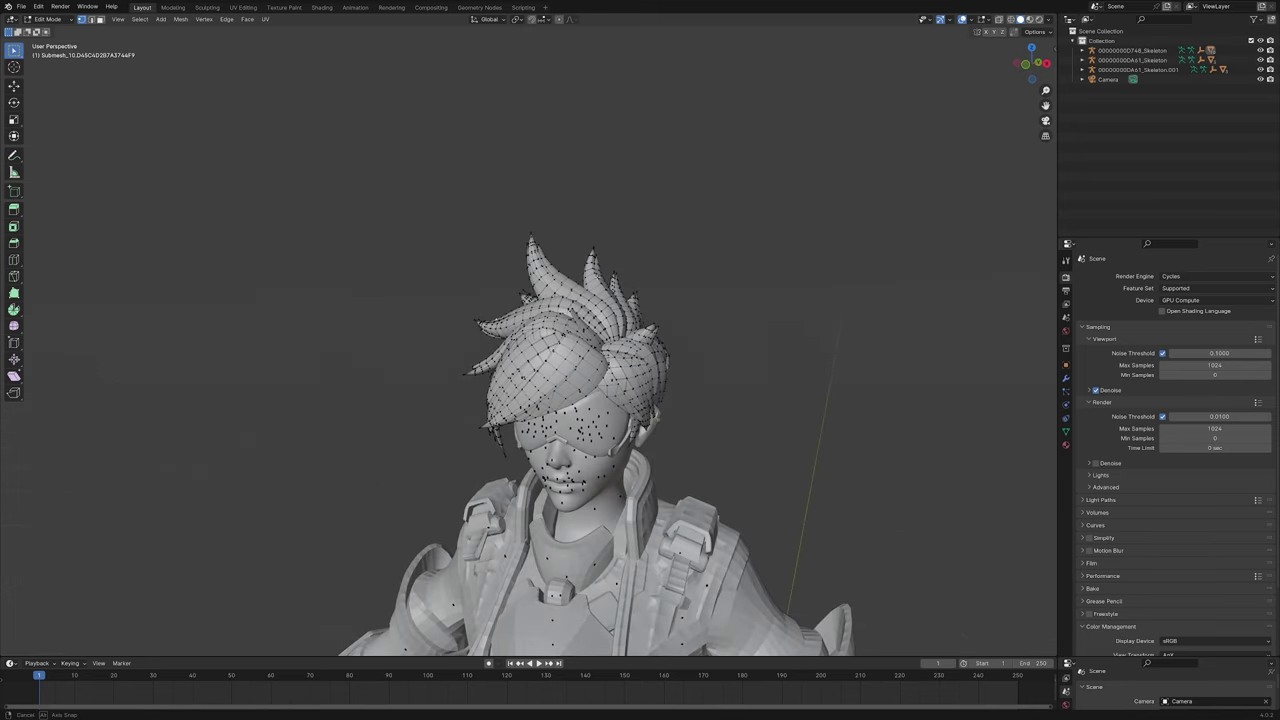
scroll(560, 400, "up", 1)
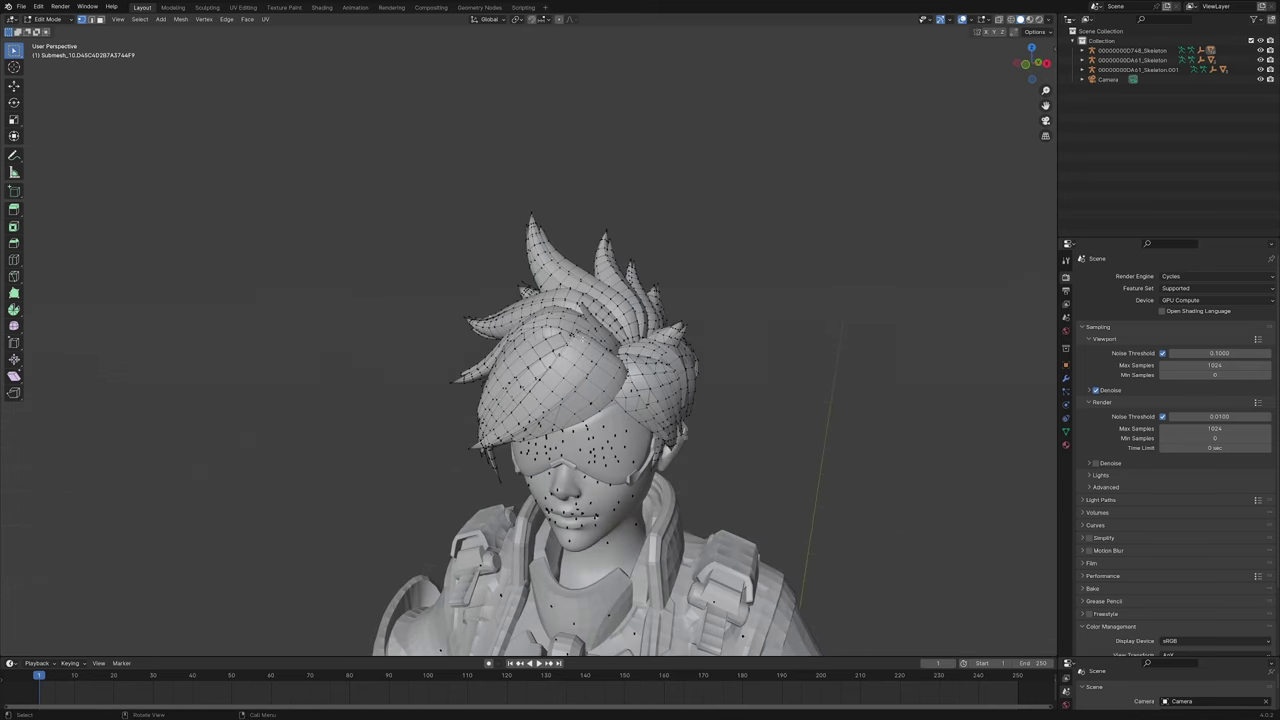
scroll(580, 336, "up", 1)
Step: Select the loose outer strand layers lying over the hair by their linked geometry, and delete their vertices
middle_click_drag(580, 340, 755, 357)
scroll(648, 355, "up", 2)
scroll(624, 370, "up", 2)
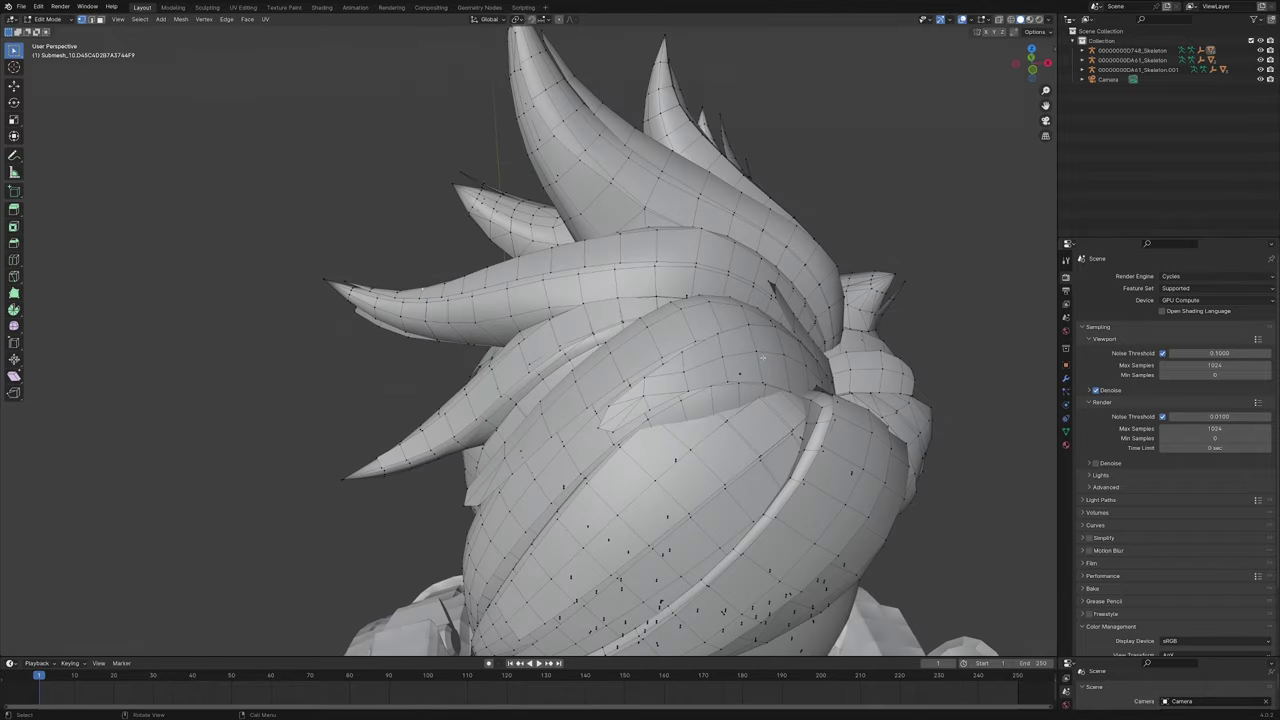
key("l")
middle_click_drag(757, 356, 715, 360)
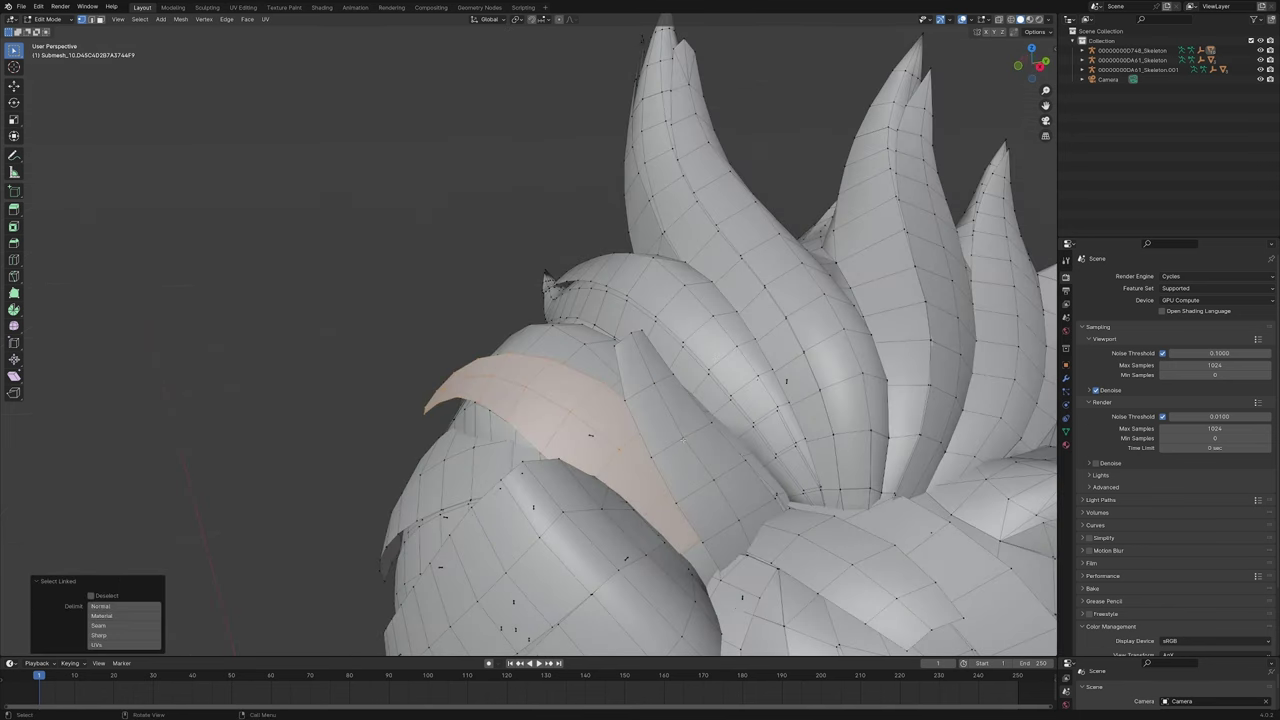
left_click(684, 438, "shift")
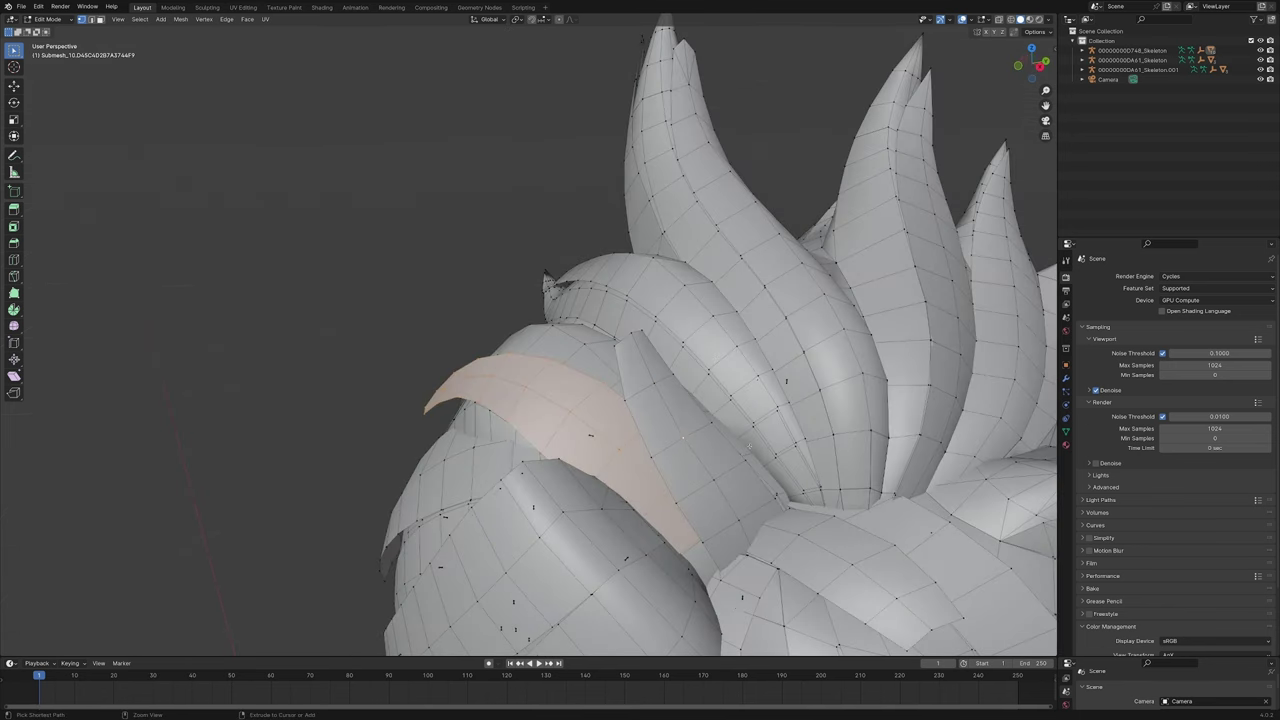
key("ctrl+l")
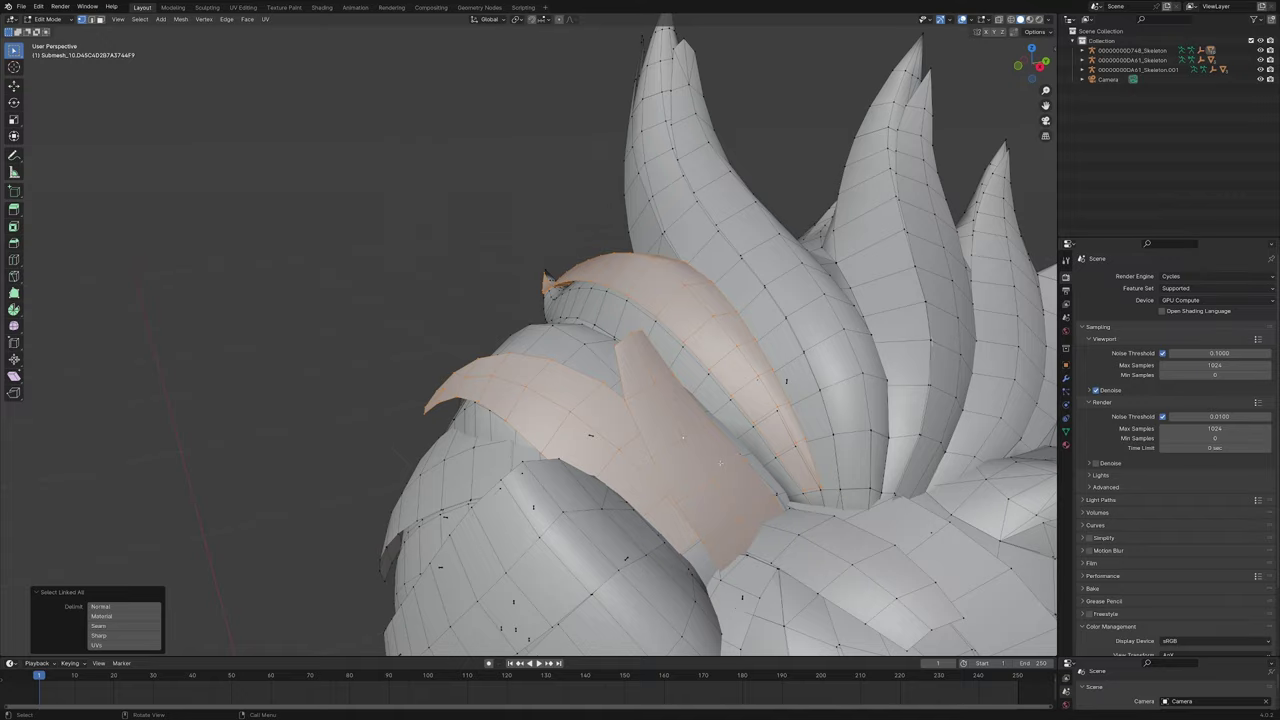
middle_click_drag(683, 437, 640, 438)
key("l")
scroll(492, 438, "down", 3)
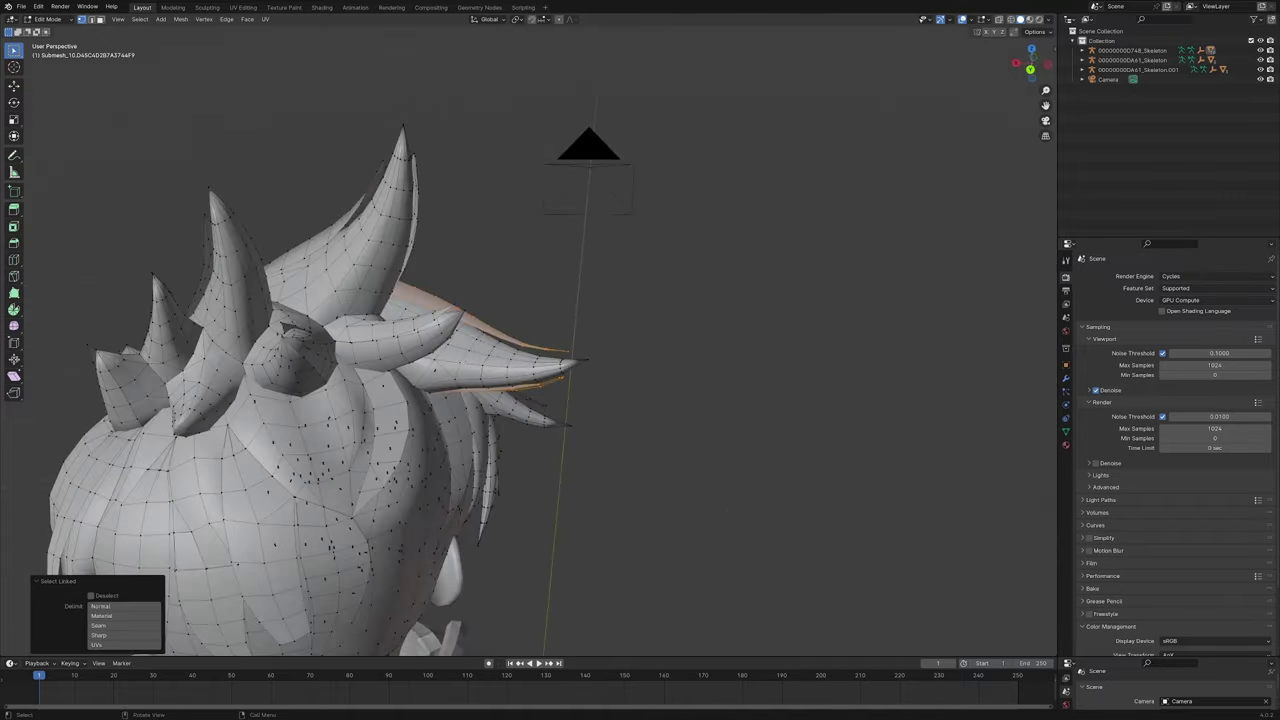
scroll(400, 430, "up", 3)
middle_click_drag(340, 400, 410, 440)
scroll(650, 415, "down", 4)
scroll(540, 390, "up", 4)
scroll(540, 390, "up", 2)
middle_click_drag(560, 310, 738, 220)
scroll(620, 280, "down", 3)
key("x")
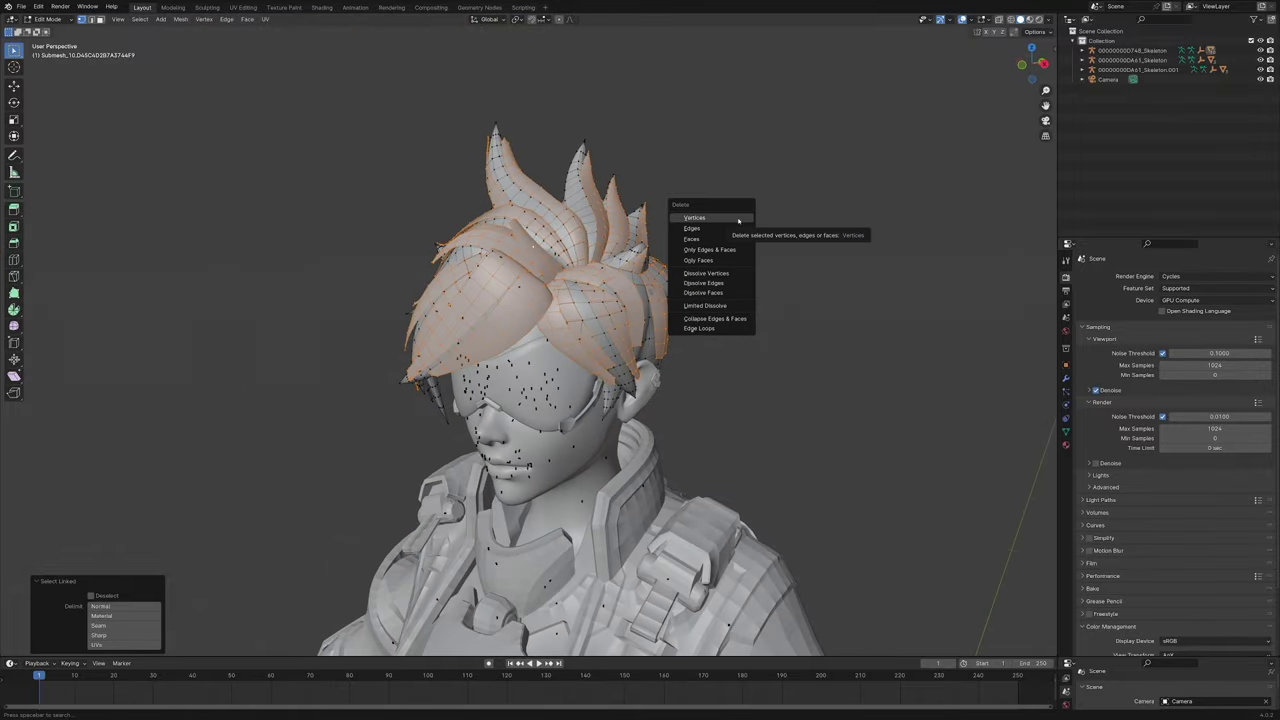
left_click(738, 218)
middle_click_drag(738, 218, 585, 382)
Step: Add a level 2 Subdivision modifier to the hair mesh in Object Mode
key("Tab")
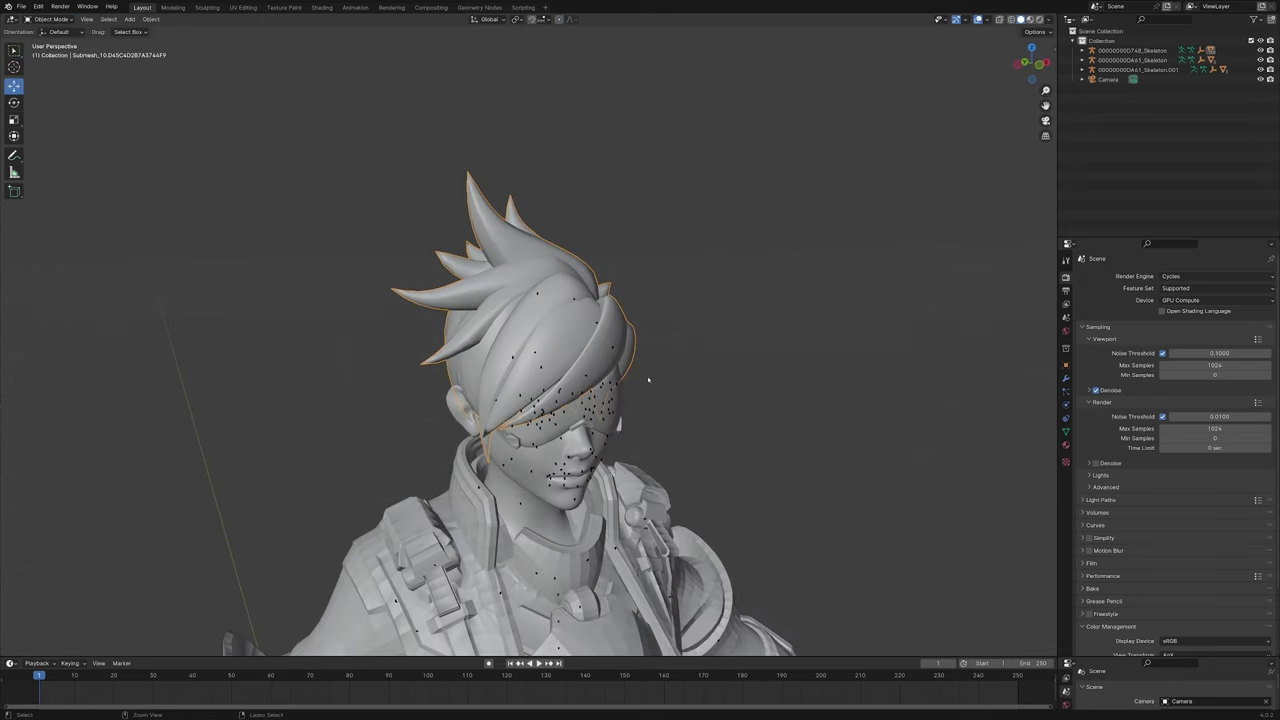
key("ctrl+2")
middle_click_drag(648, 383, 541, 405)
scroll(585, 370, "up", 4)
scroll(637, 421, "down", 3)
Step: Examine the hidden geometry inside the hair spikes with X-ray display in Edit Mode and Object Mode
key("Tab")
scroll(571, 408, "up", 3)
scroll(571, 408, "up", 1)
left_click(999, 19)
middle_click_drag(687, 267, 587, 357)
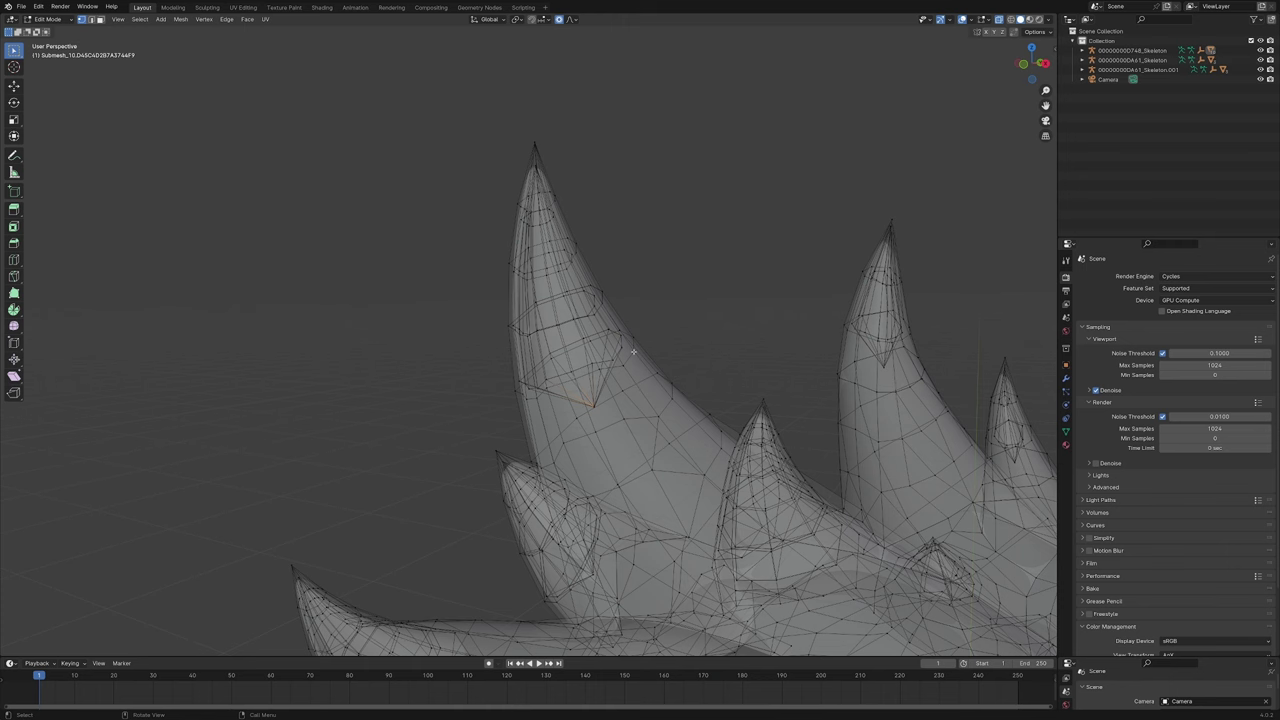
scroll(632, 352, "down", 4)
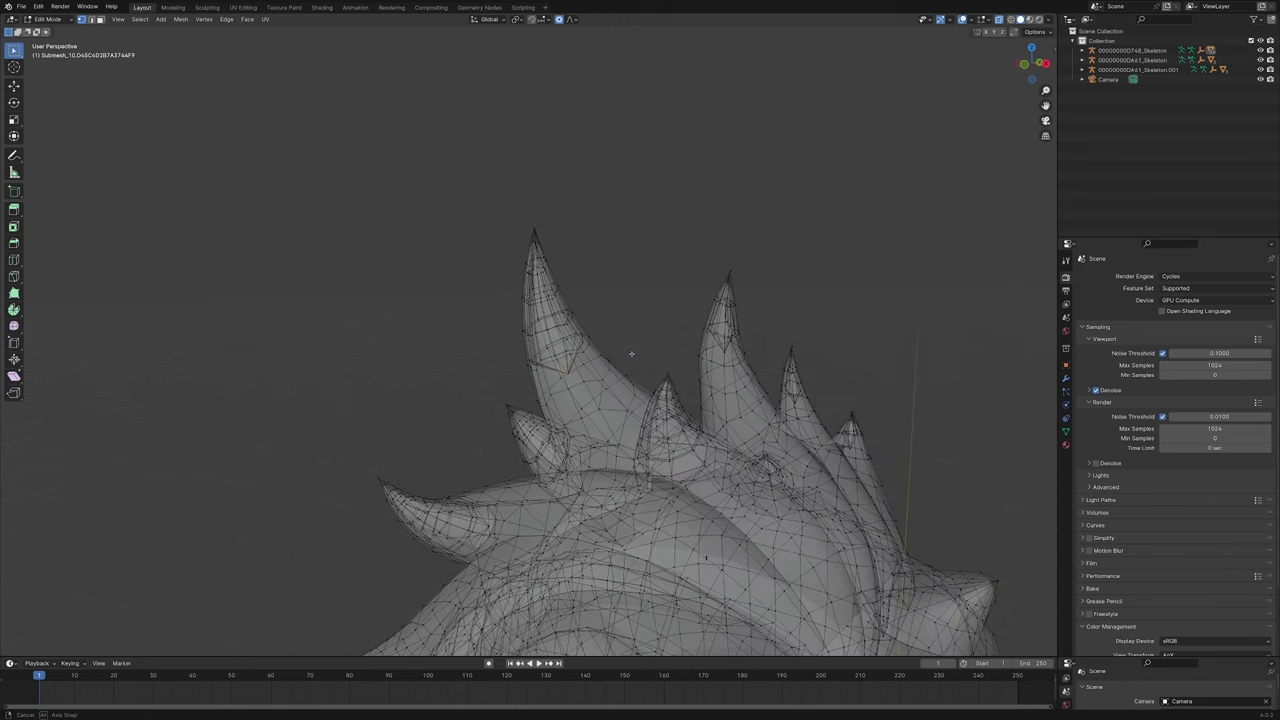
middle_click_drag(632, 353, 643, 350)
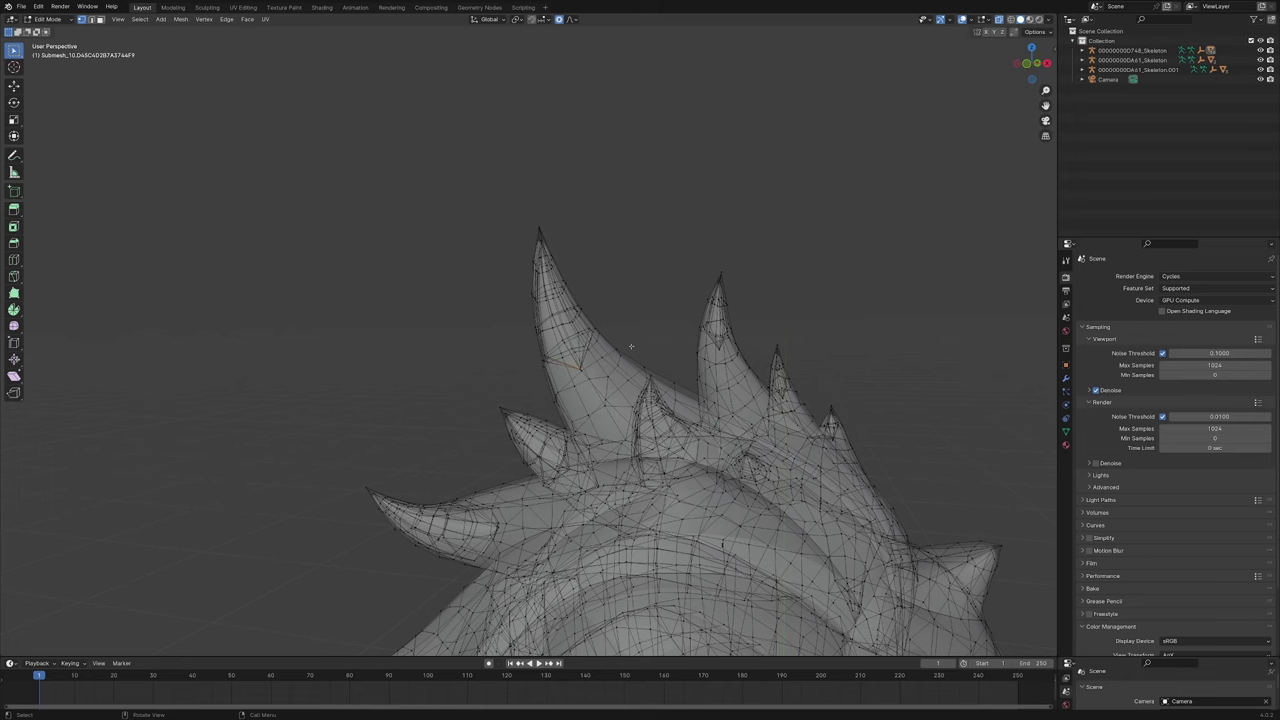
key("q")
key("Tab")
scroll(690, 385, "down", 5)
middle_click_drag(690, 385, 716, 319)
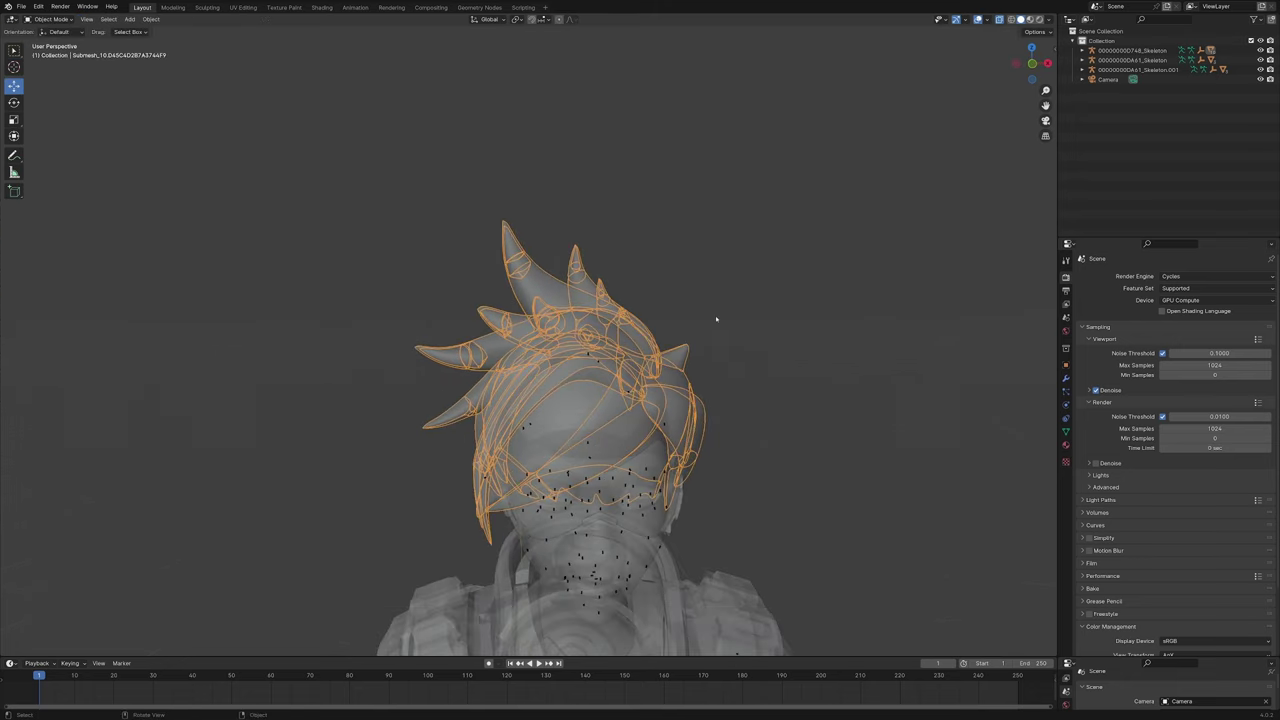
key("alt+z")
middle_click_drag(640, 412, 714, 410)
Step: Select every vertex of the hair mesh in Edit Mode and merge them by distance
key("Tab")
scroll(698, 403, "up", 3)
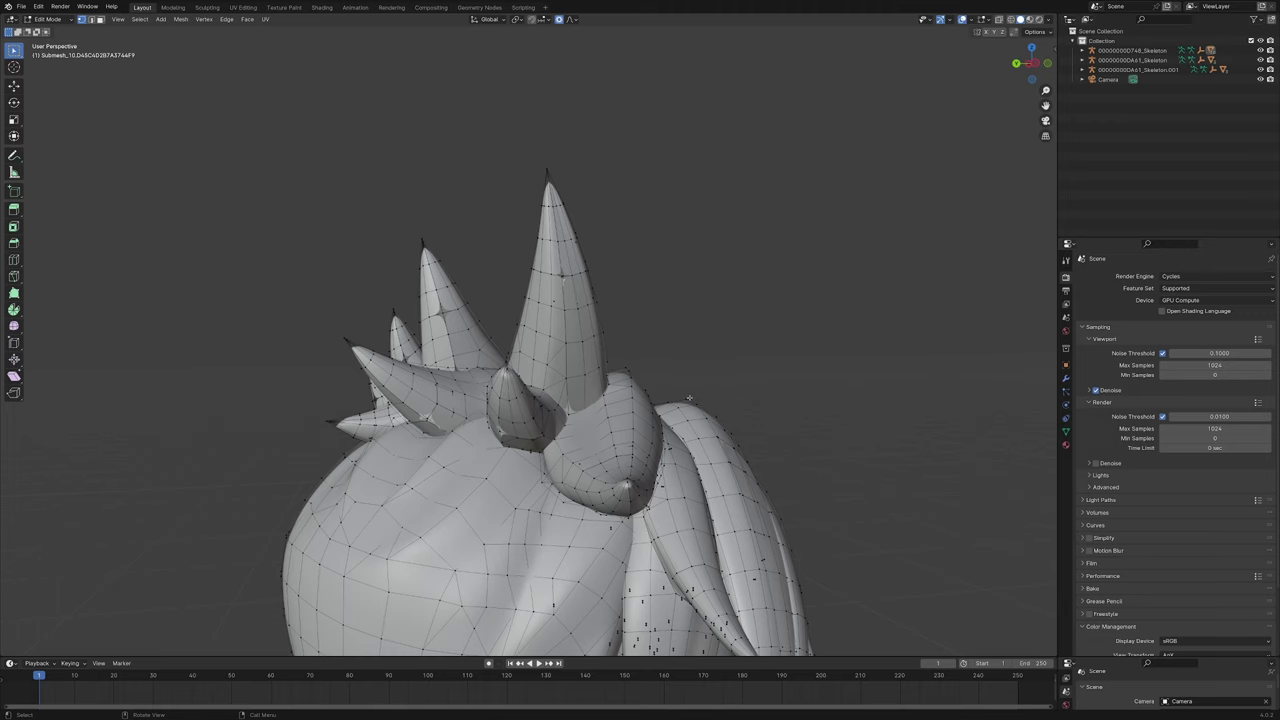
key("a")
key("m")
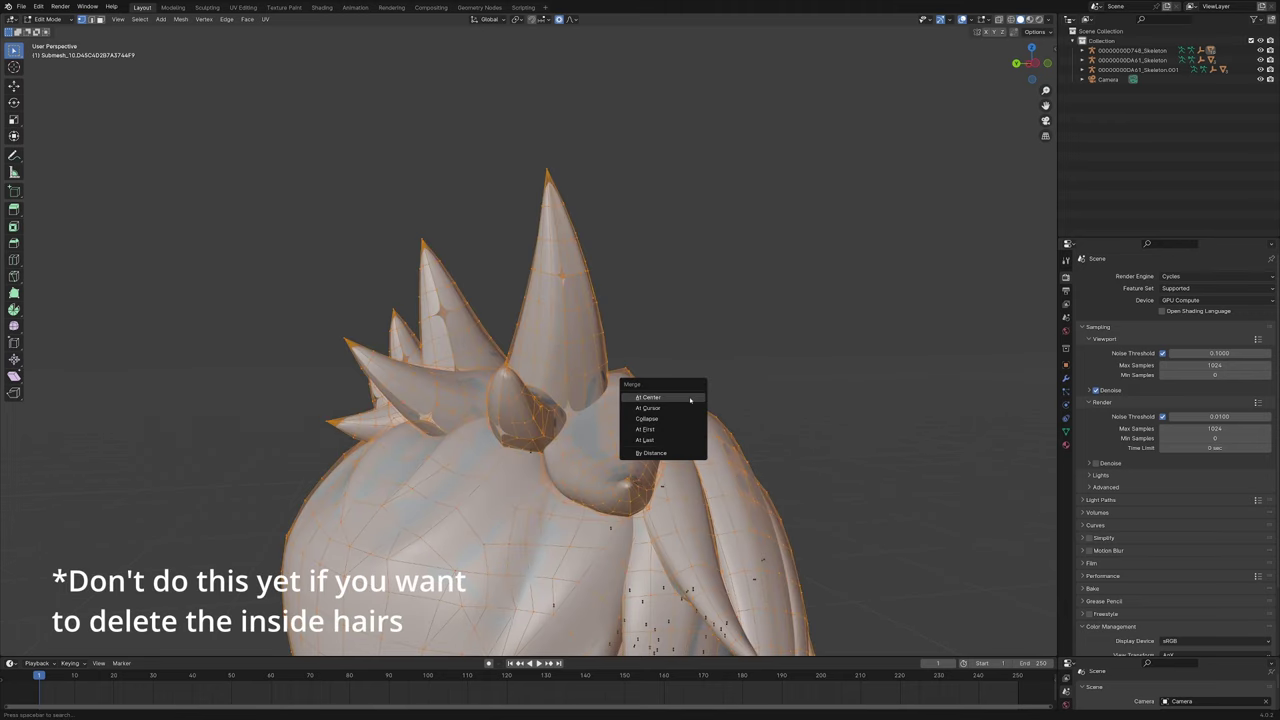
left_click(651, 453)
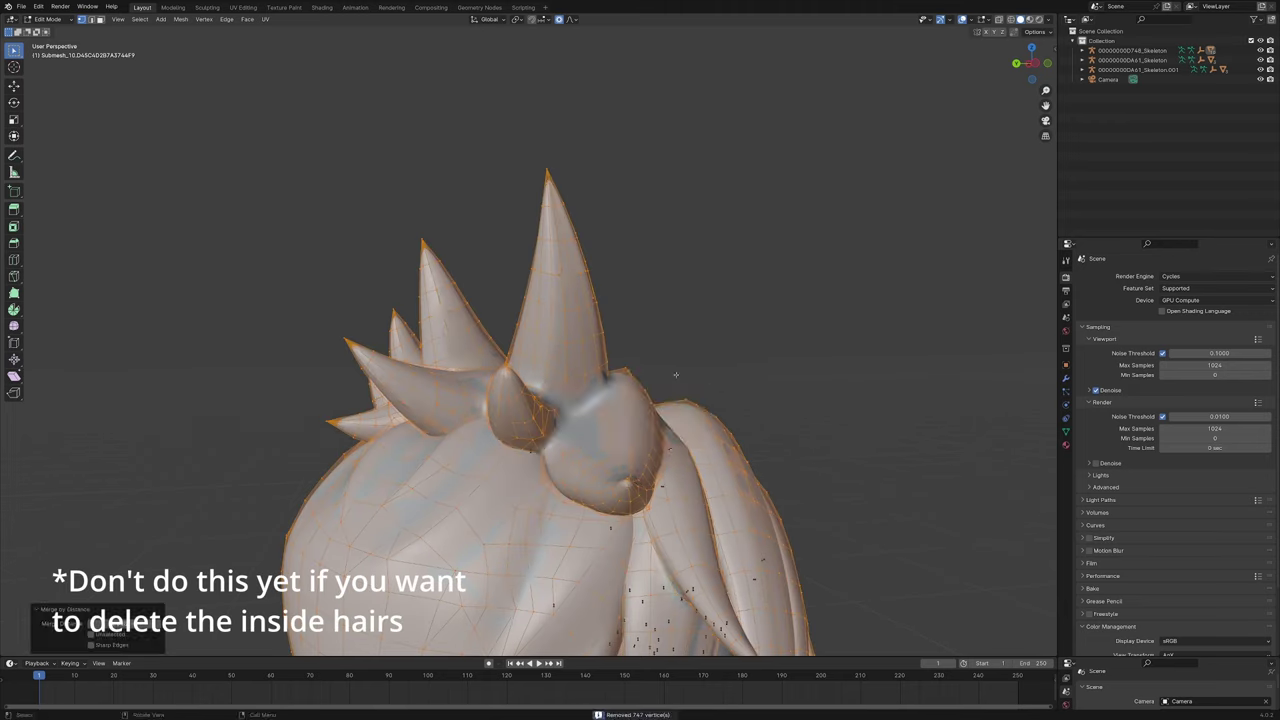
Step: Examine the smoothness of the merged hair spikes up close and return to Object Mode
key("Tab")
scroll(611, 241, "up", 1)
middle_click_drag(662, 284, 595, 330)
scroll(565, 300, "down", 6)
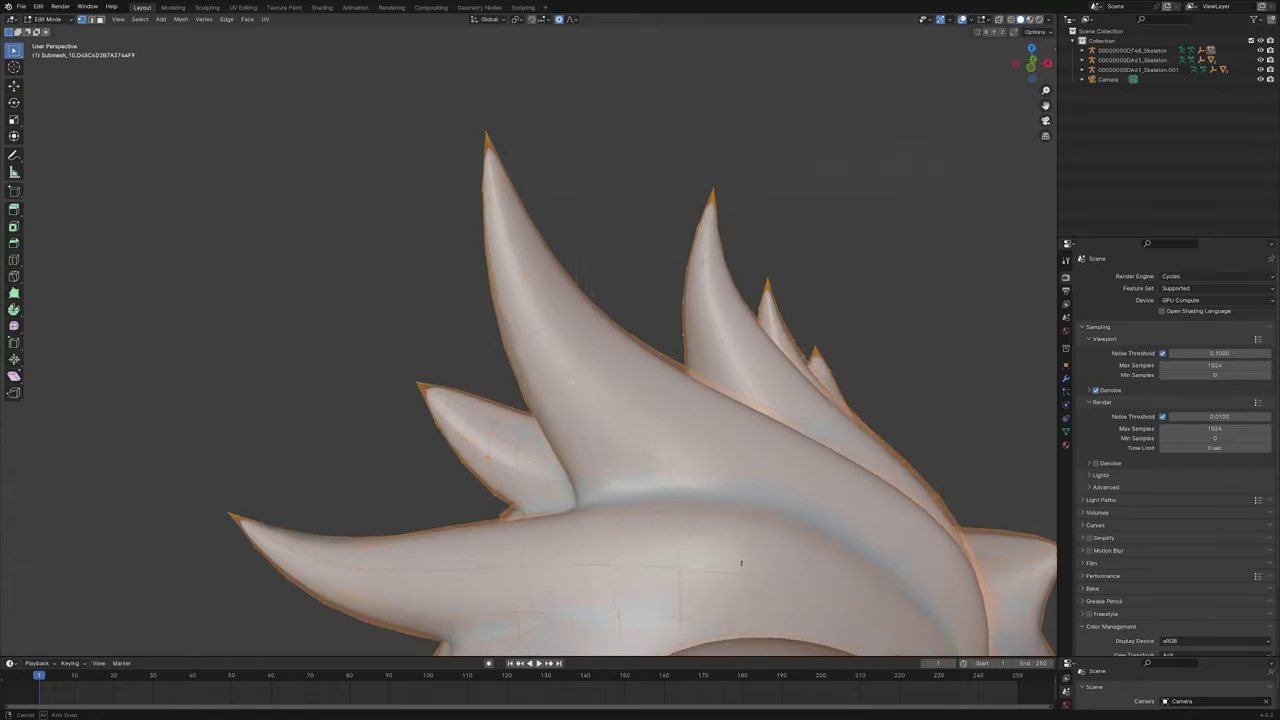
middle_click_drag(571, 381, 570, 318)
key("Tab")
scroll(577, 258, "down", 4)
scroll(872, 366, "up", 3)
middle_click_drag(866, 363, 775, 344)
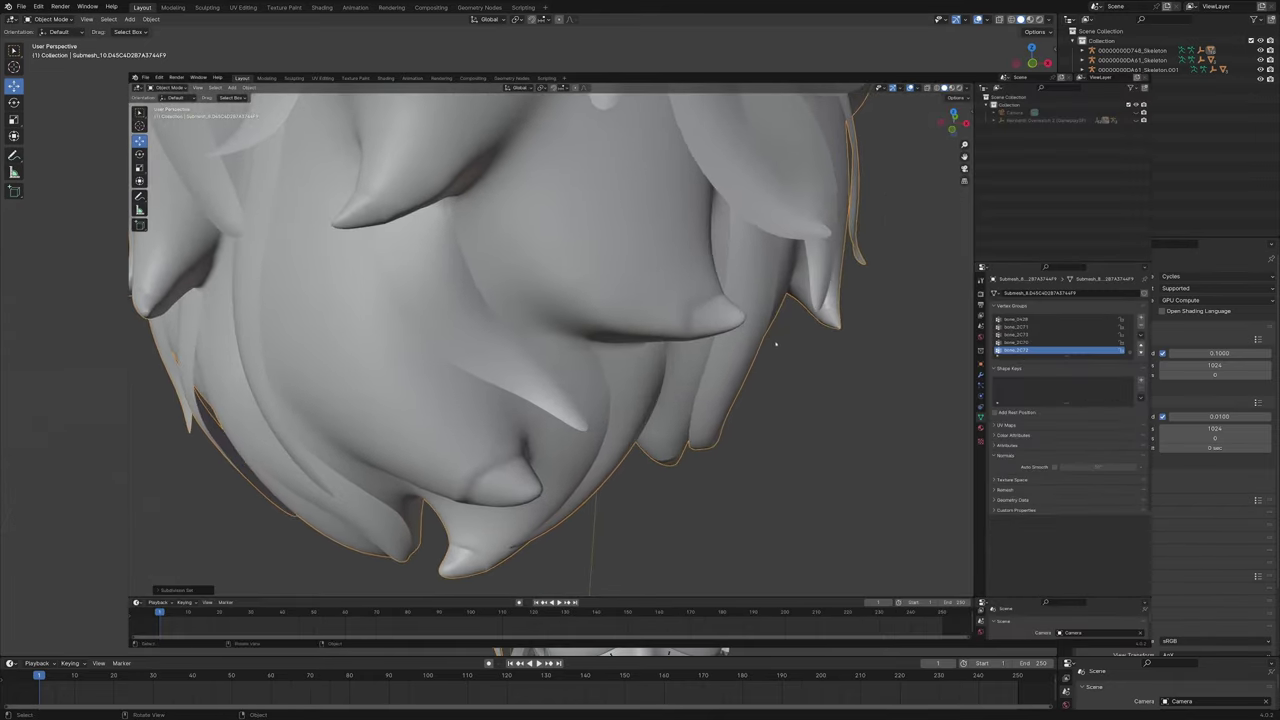
Step: Compare the hair tufts in Edit Mode and Object Mode to check their smoothed shape
scroll(660, 269, "down", 2)
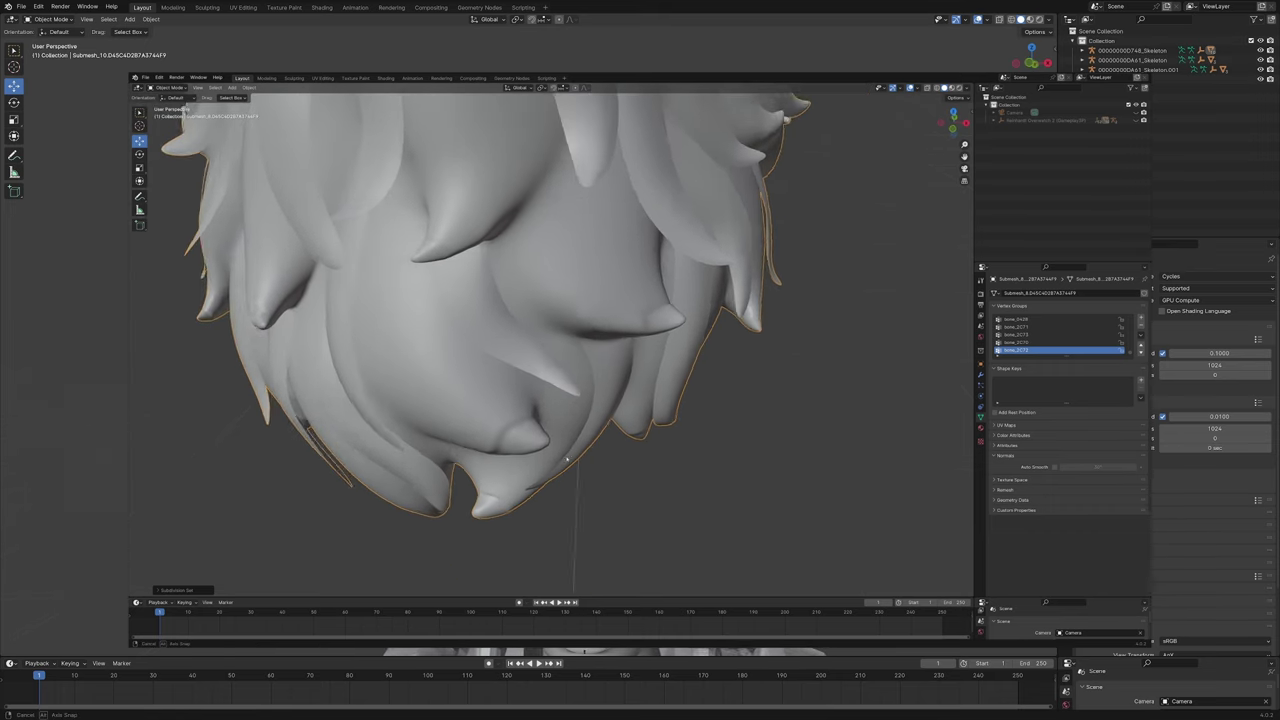
middle_click_drag(660, 269, 580, 367)
scroll(580, 367, "up", 2)
scroll(580, 367, "down", 3)
key("Tab")
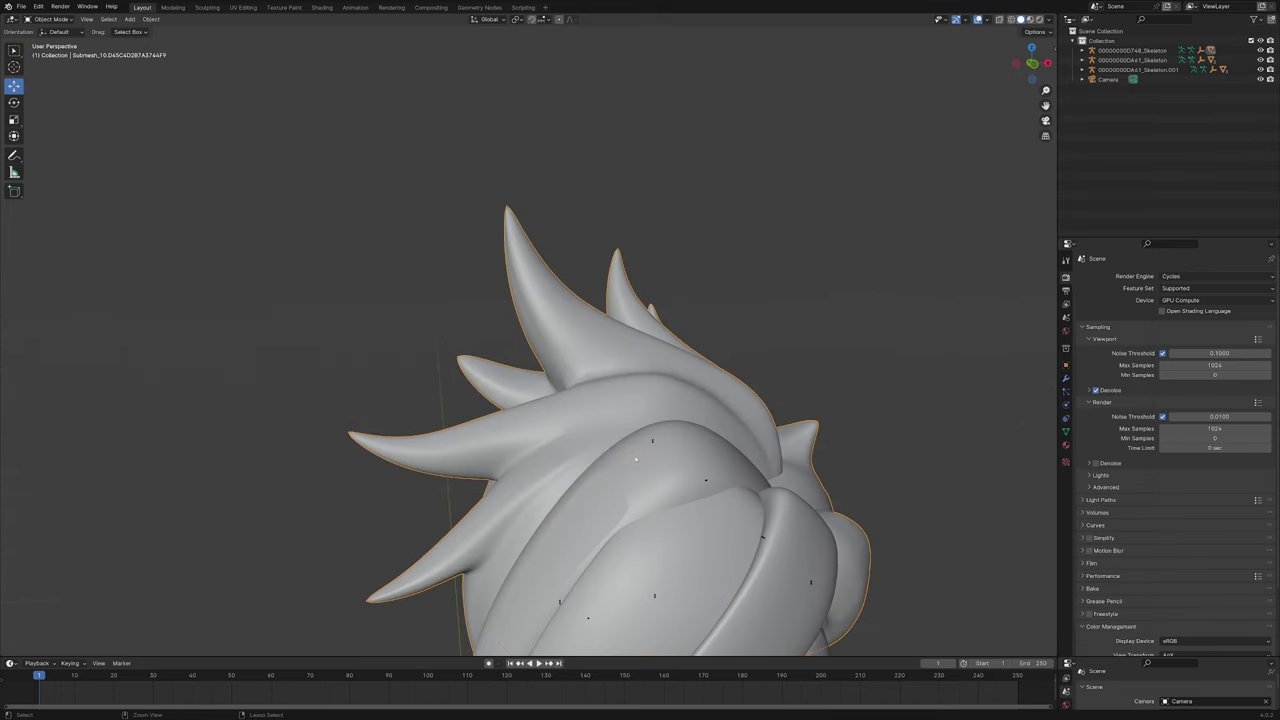
key("Tab")
key("Tab")
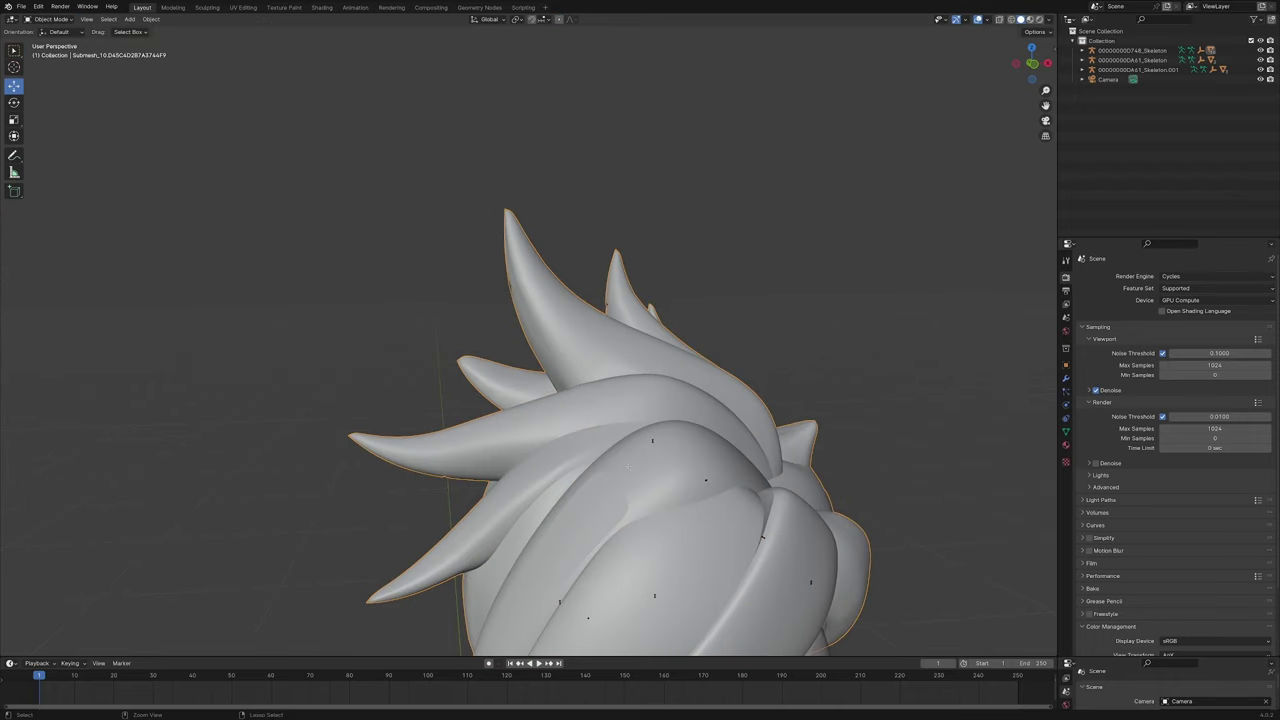
Step: Check the faces inside the hair spikes, and merge all hair vertices by distance with Sharp Edges enabled
key("Tab")
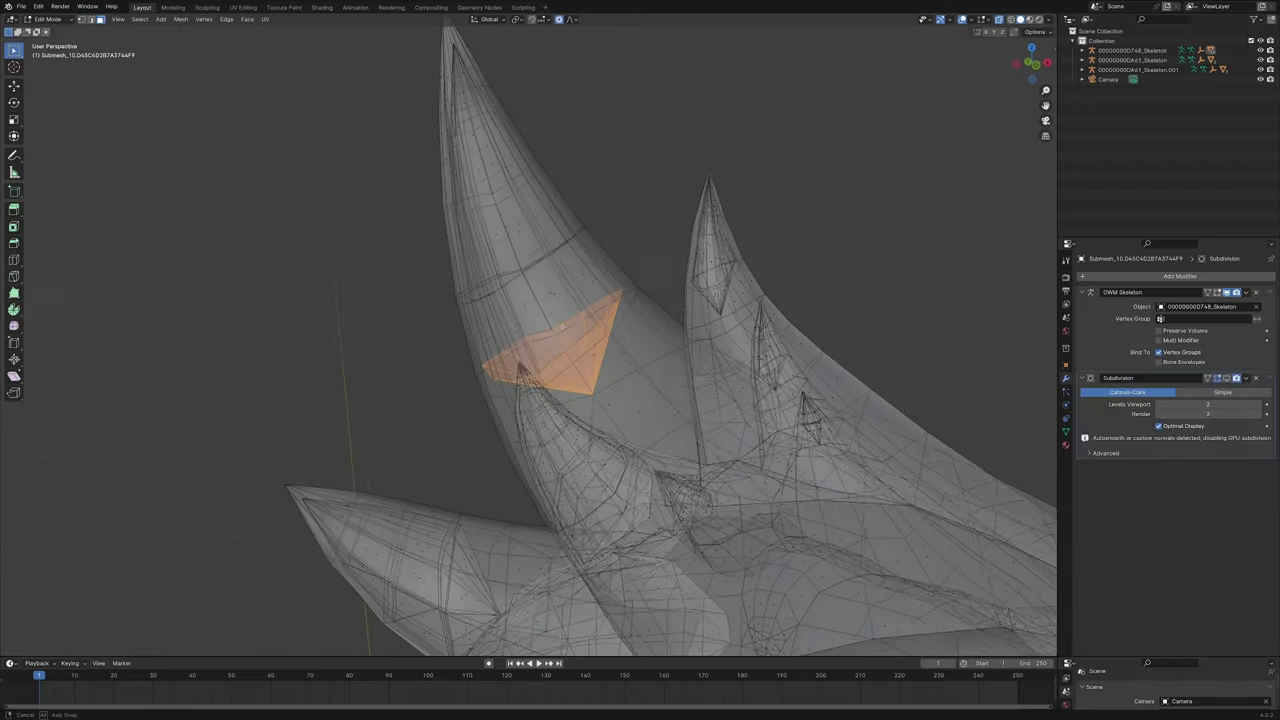
middle_click_drag(520, 330, 539, 338)
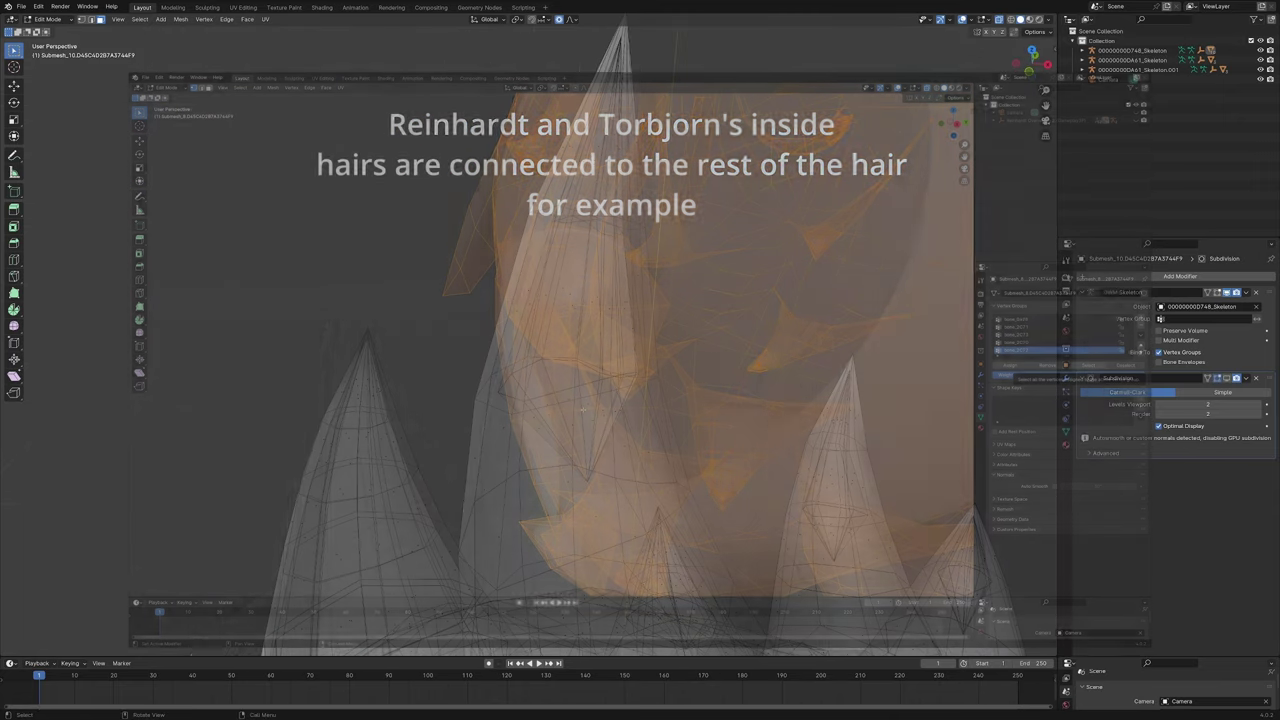
scroll(589, 399, "down", 4)
scroll(589, 399, "down", 5)
key("1")
middle_click_drag(494, 356, 588, 465)
key("a")
key("m")
left_click(627, 363)
scroll(588, 465, "up", 2)
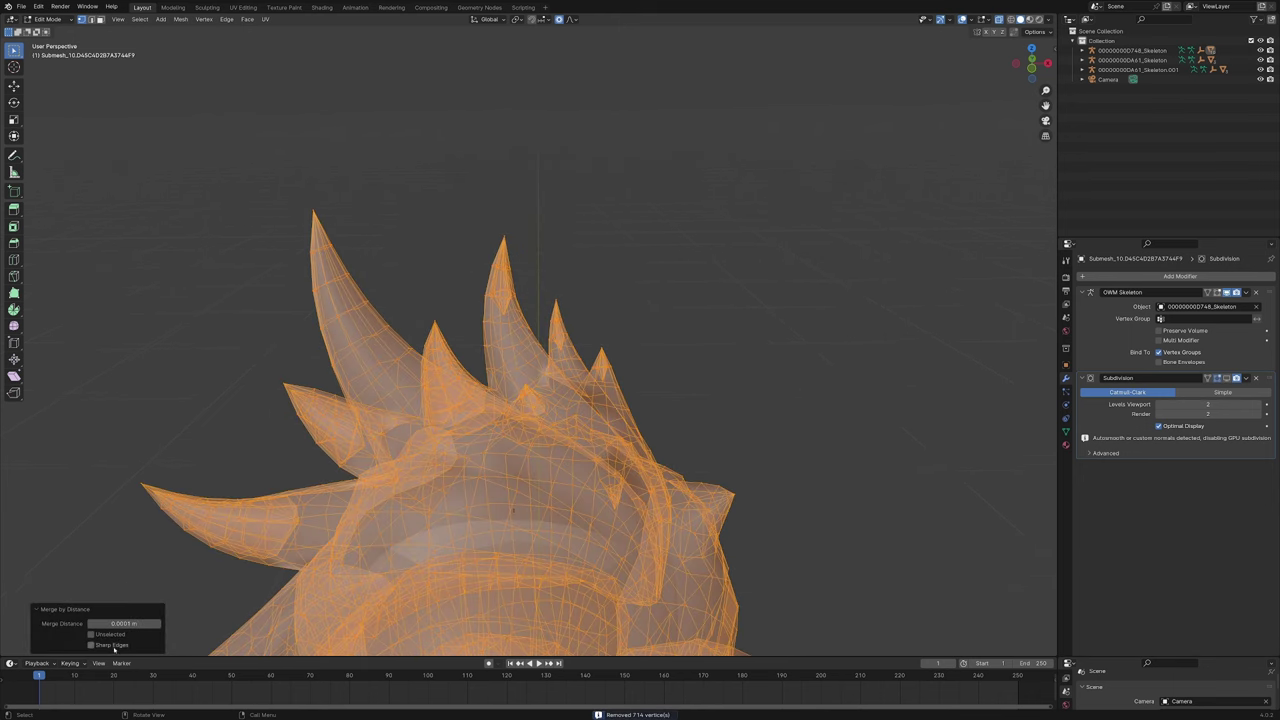
left_click(92, 645)
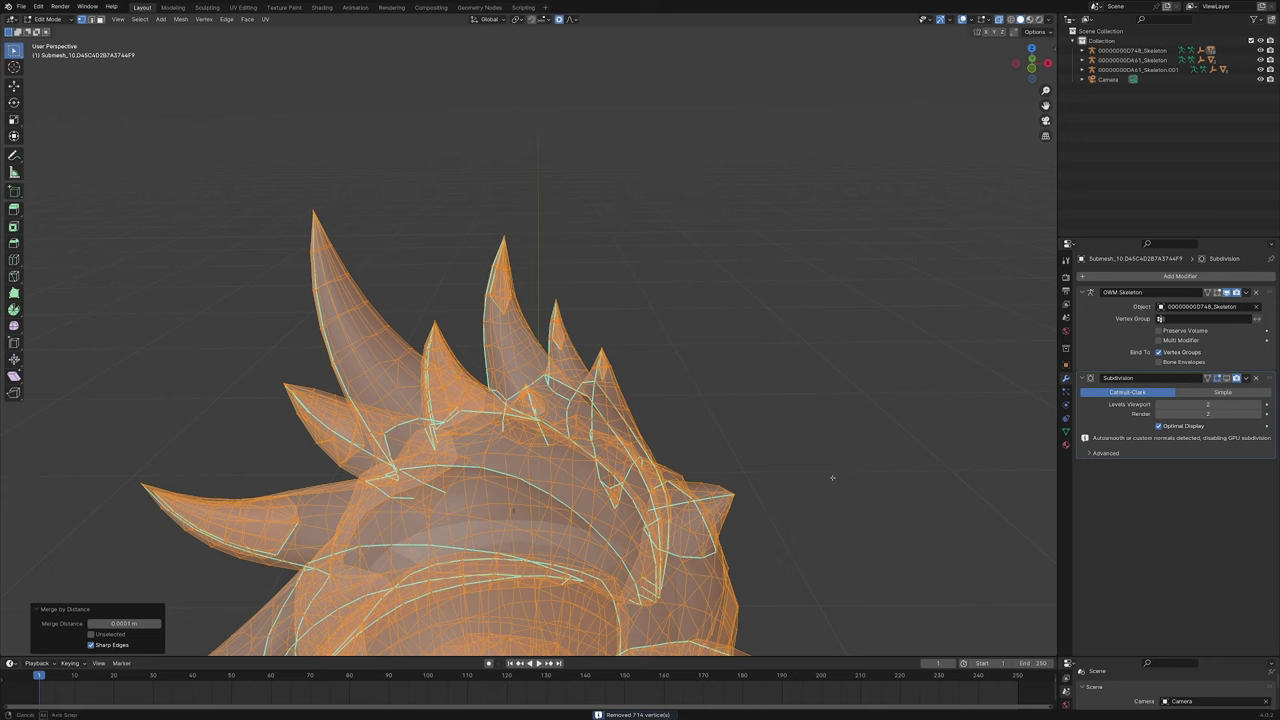
Step: Turn on X-ray view and delete the linked inner piece inside the tall hair spike's tip
middle_click_drag(832, 478, 778, 472)
left_click(999, 19)
key("Tab")
scroll(863, 285, "down", 3)
middle_click_drag(890, 288, 925, 286)
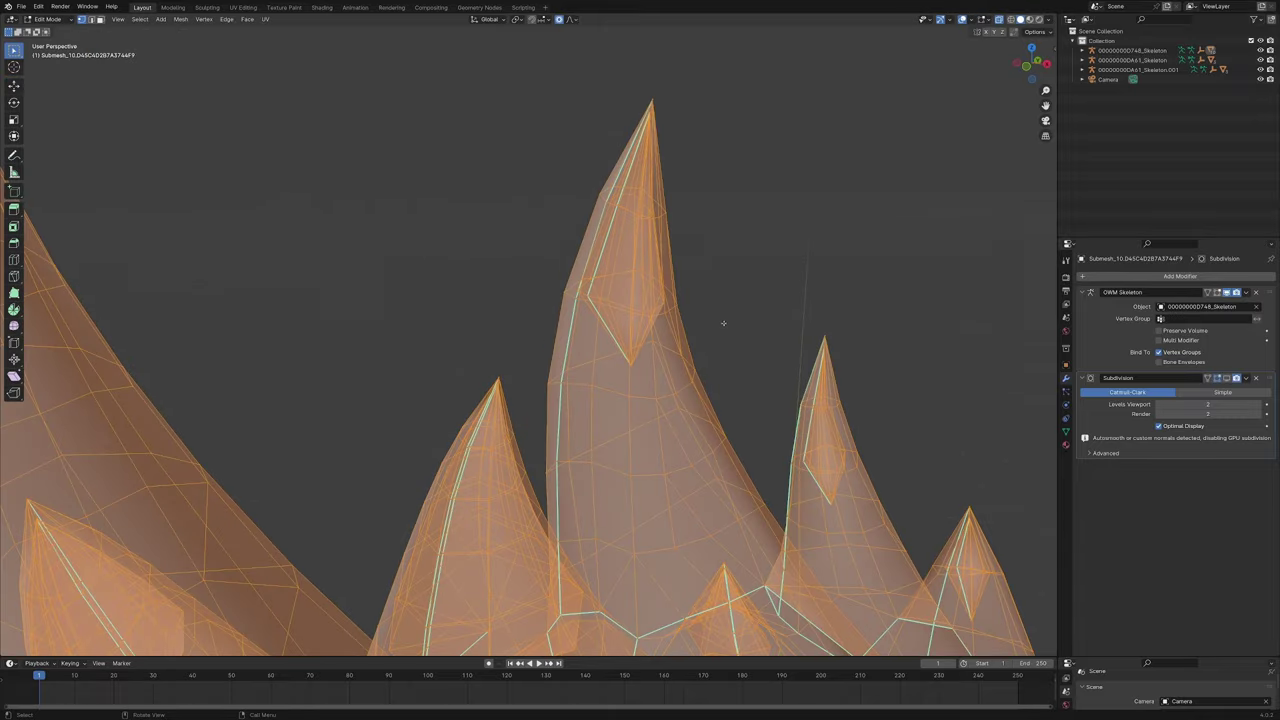
left_click(723, 323)
left_click(634, 366)
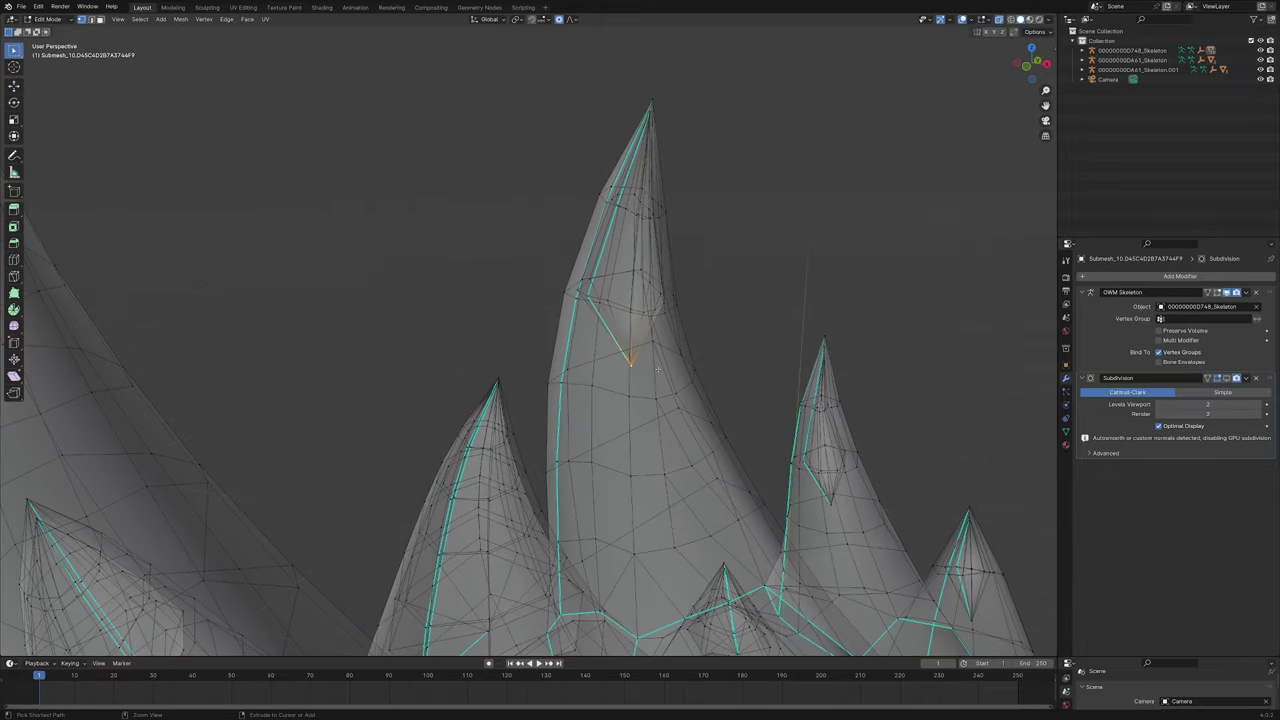
key("ctrl+l")
key("x")
left_click(723, 289)
Step: Select the linked inner pieces inside the tips of the remaining hair spikes and delete them
middle_click_drag(723, 289, 728, 395)
key("l")
scroll(690, 420, "down", 5)
key("l")
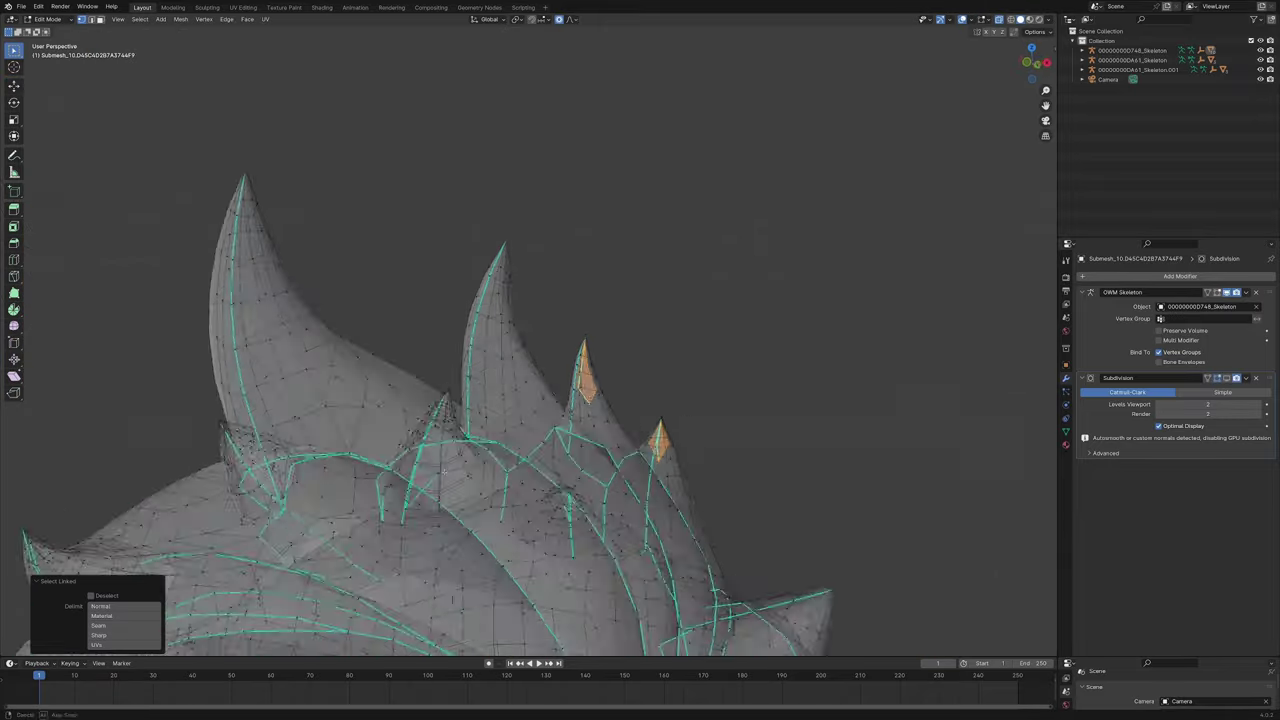
key("l")
middle_click_drag(657, 440, 610, 375)
key("l")
scroll(509, 217, "down", 3)
middle_click_drag(509, 217, 590, 215)
scroll(598, 297, "down", 4)
scroll(590, 215, "up", 3)
key("x")
left_click(703, 231)
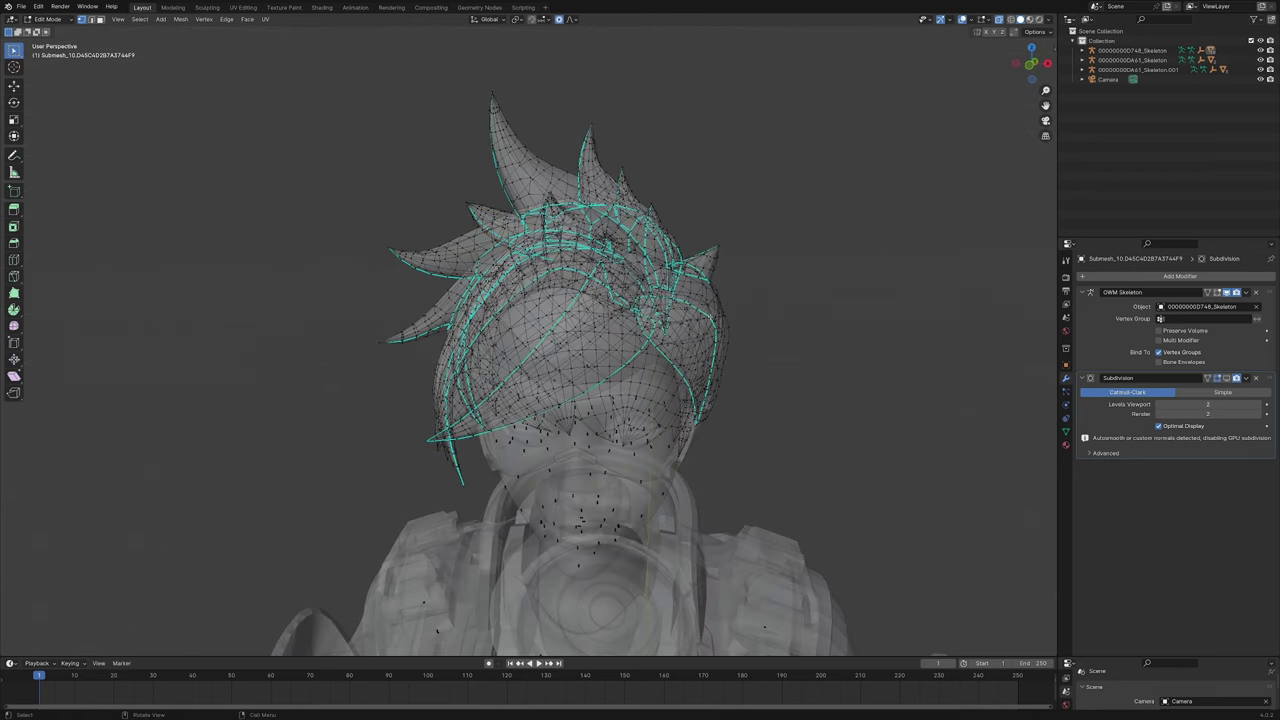
Step: Turn off X-ray view and inspect the cleaned hair from the side in Object Mode and Edit Mode
middle_click_drag(703, 231, 734, 307)
left_click(999, 19)
key("Tab")
scroll(737, 314, "down", 4)
middle_click_drag(790, 255, 546, 230)
scroll(737, 314, "up", 4)
key("Tab")
scroll(748, 287, "up", 2)
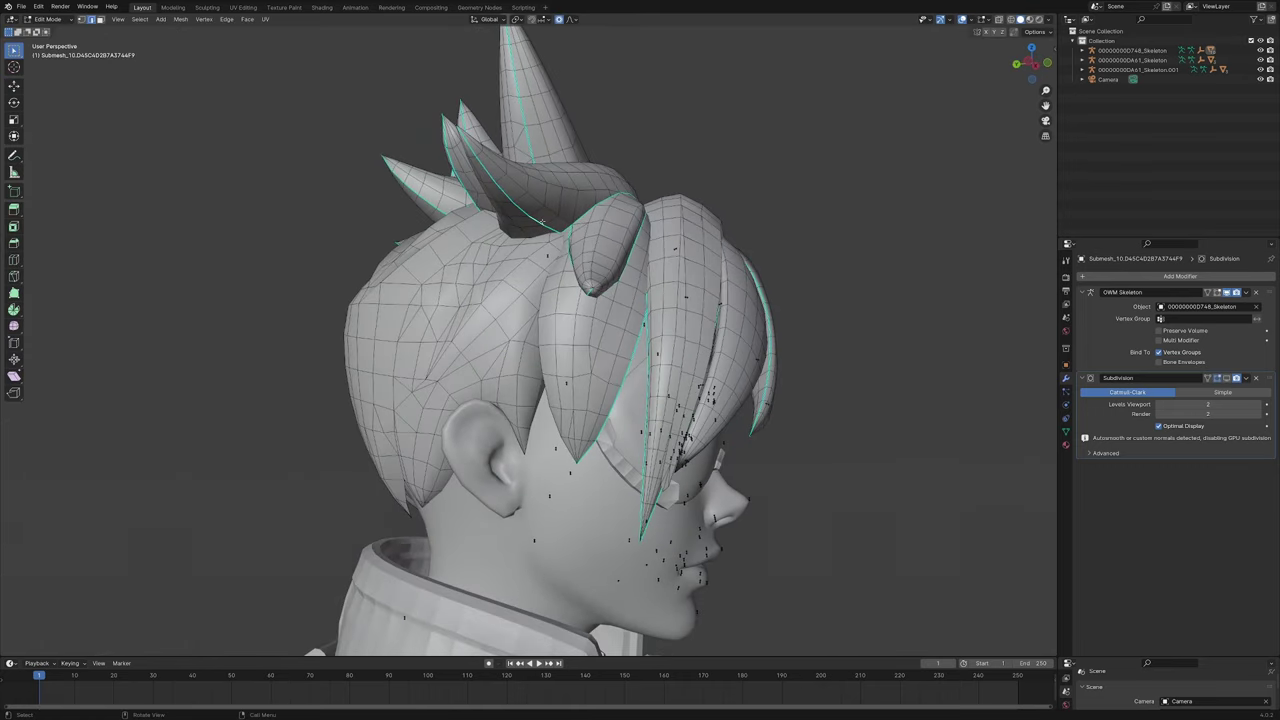
Step: Select all sharp hair edges with Select Similar by Sharpness and set their edge crease to 1
key("shift+g")
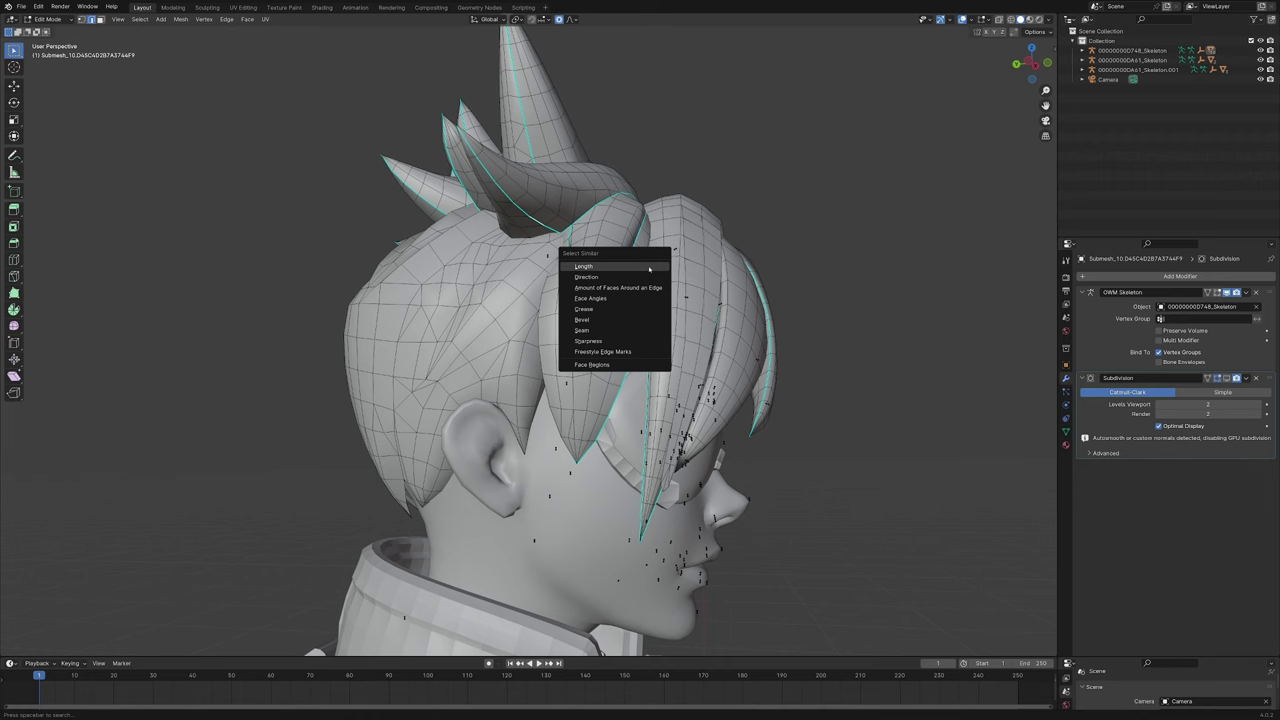
left_click(600, 341)
scroll(600, 341, "down", 3)
middle_click_drag(600, 341, 445, 323)
scroll(570, 290, "up", 4)
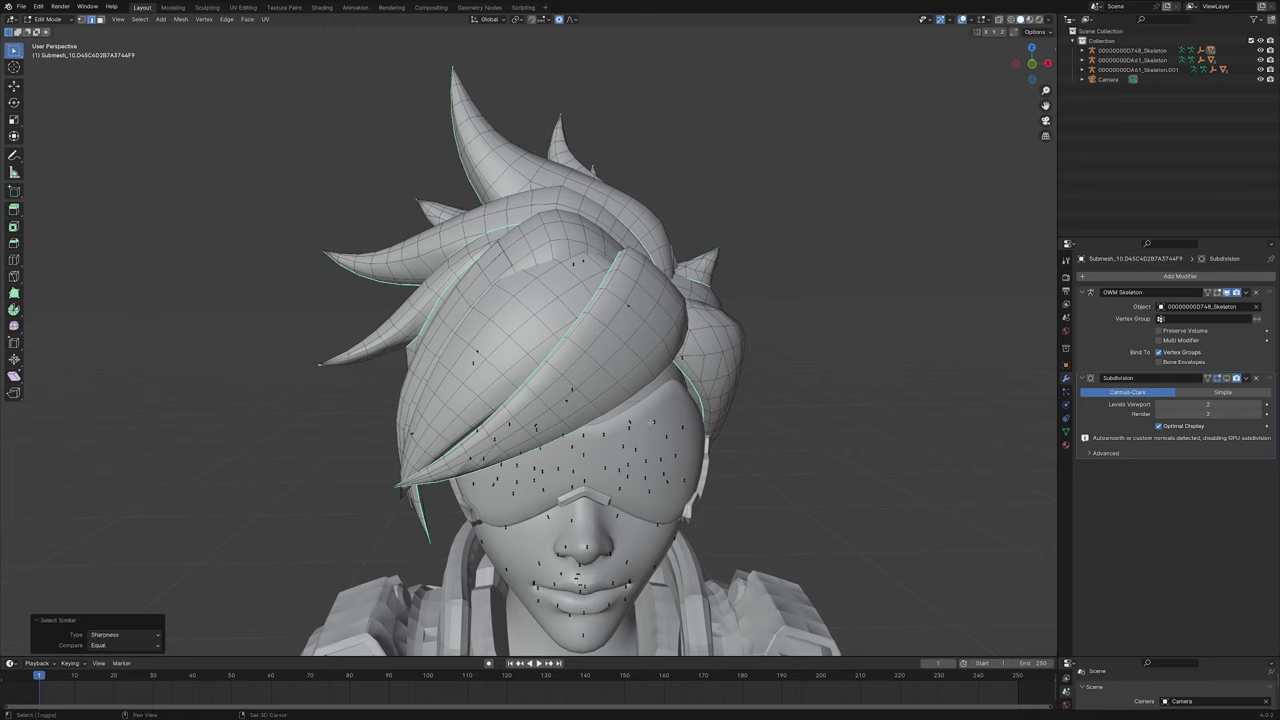
key("shift+e")
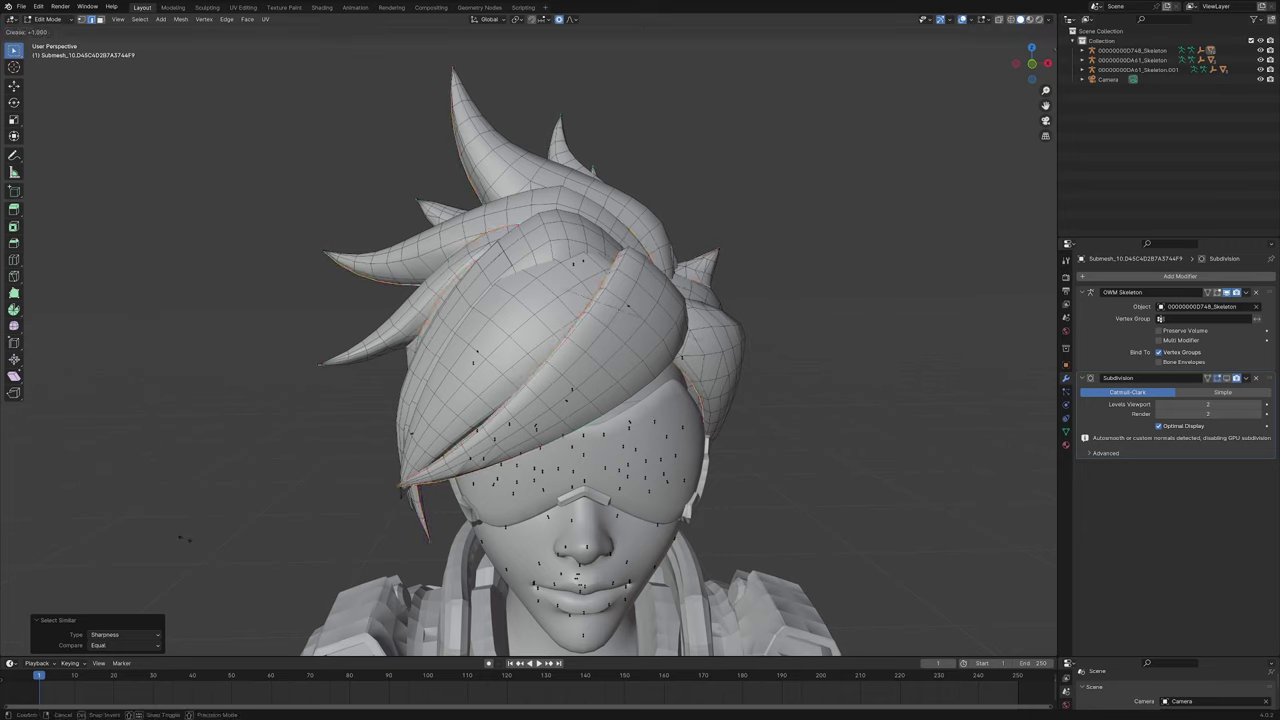
key("Return")
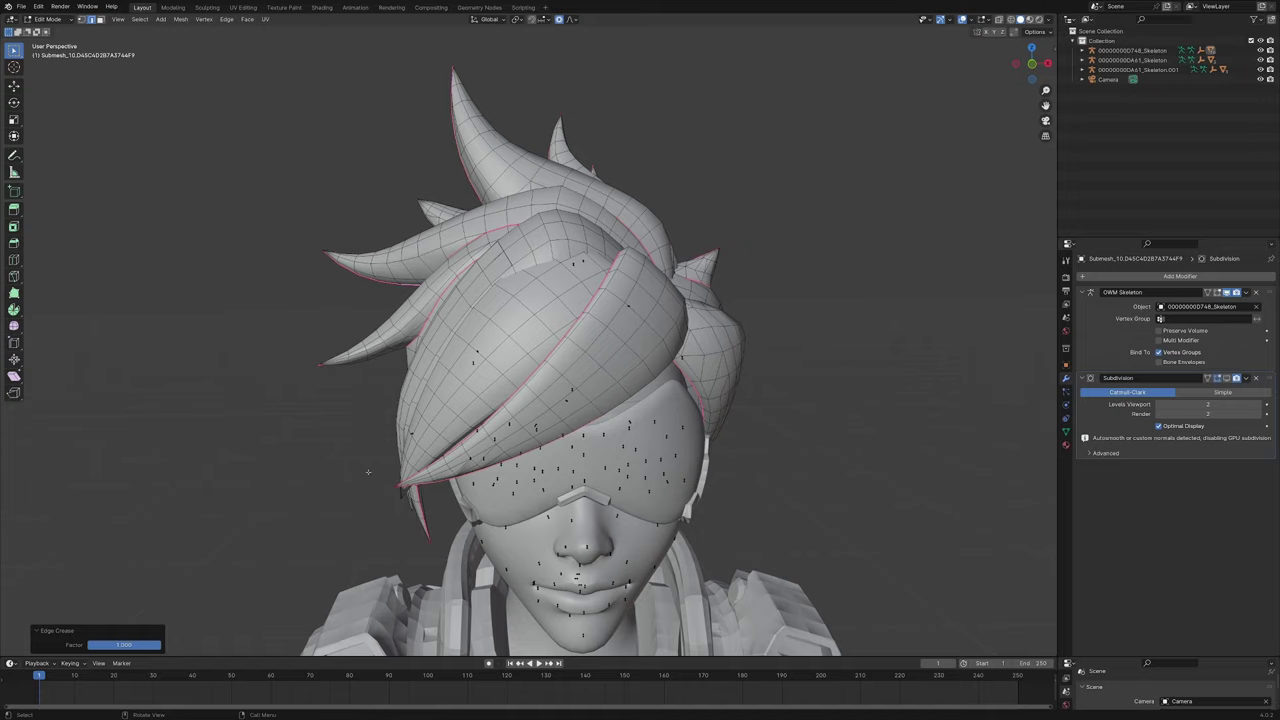
Step: Compare the creased hair tufts in Edit Mode and Object Mode from several angles to judge their edge definition
middle_click_drag(368, 472, 455, 515)
key("Tab")
key("Tab")
key("Tab")
middle_click_drag(535, 512, 565, 364)
scroll(635, 366, "up", 3)
key("Tab")
scroll(578, 358, "up", 3)
key("Tab")
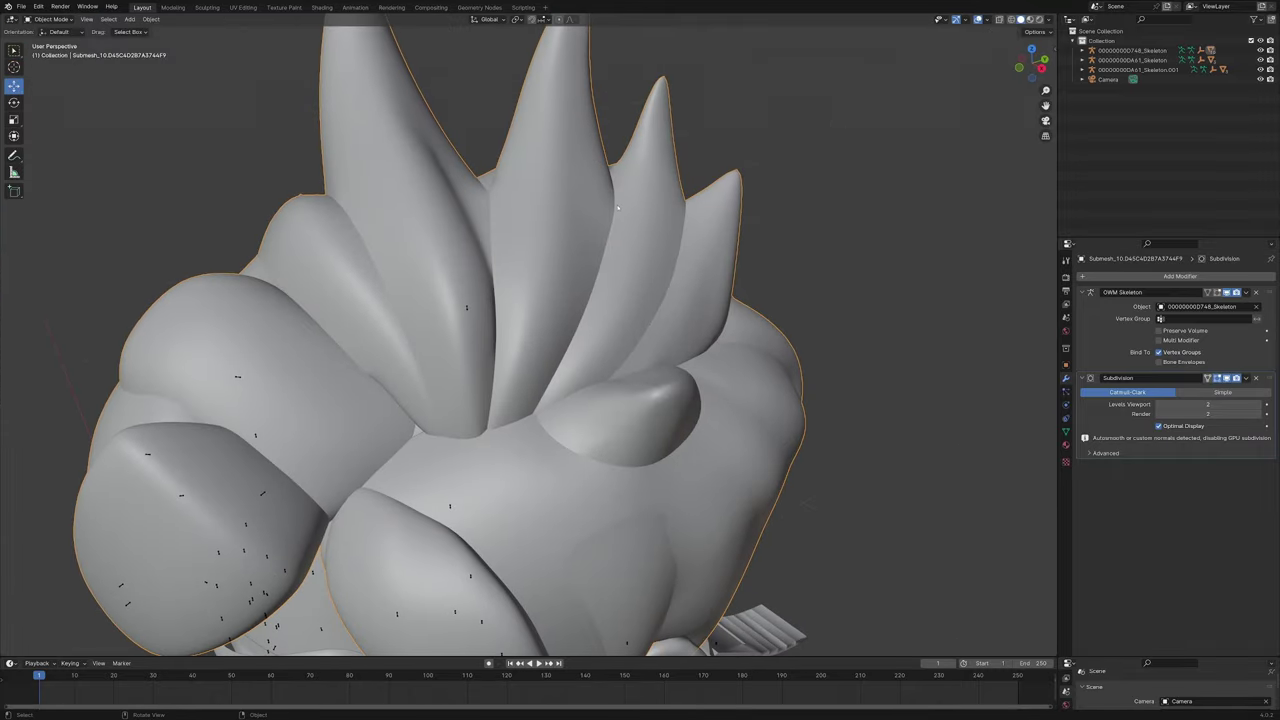
middle_click_drag(618, 208, 688, 225)
scroll(660, 260, "down", 8)
middle_click_drag(592, 400, 559, 293, "shift")
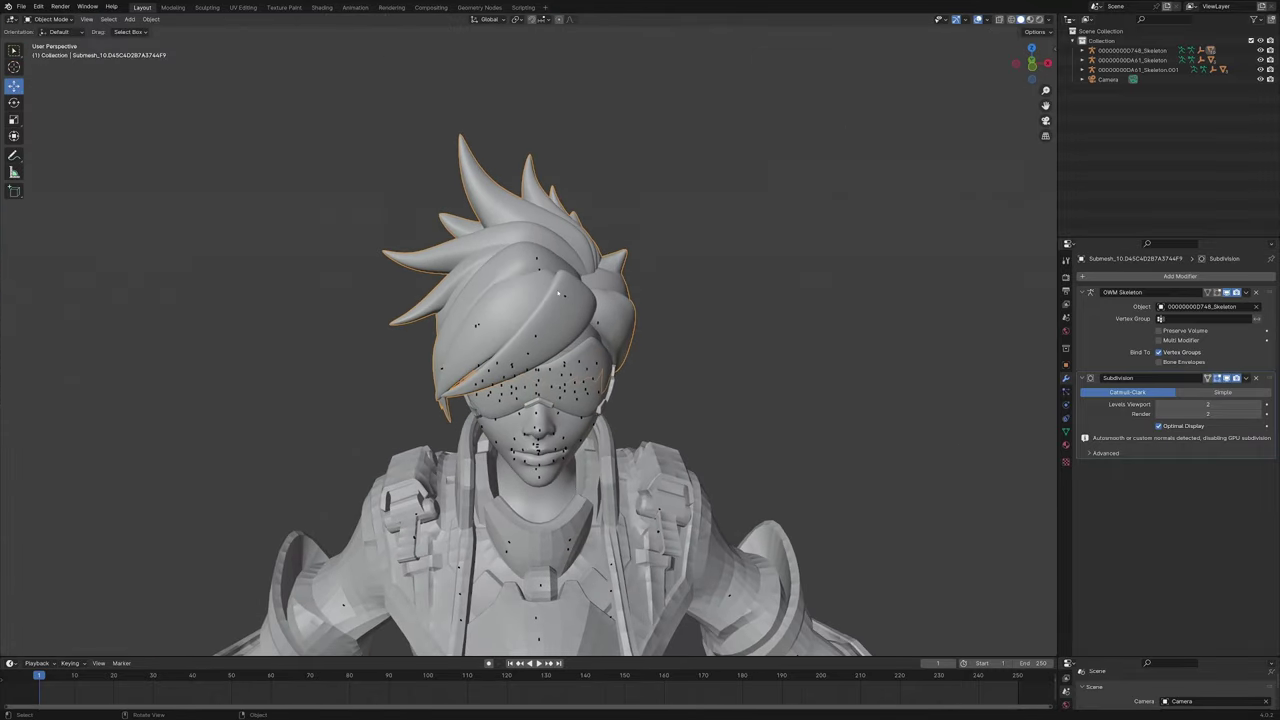
Step: Select the lengthwise edge path on the side lock in front of the ear and crease it
key("Tab")
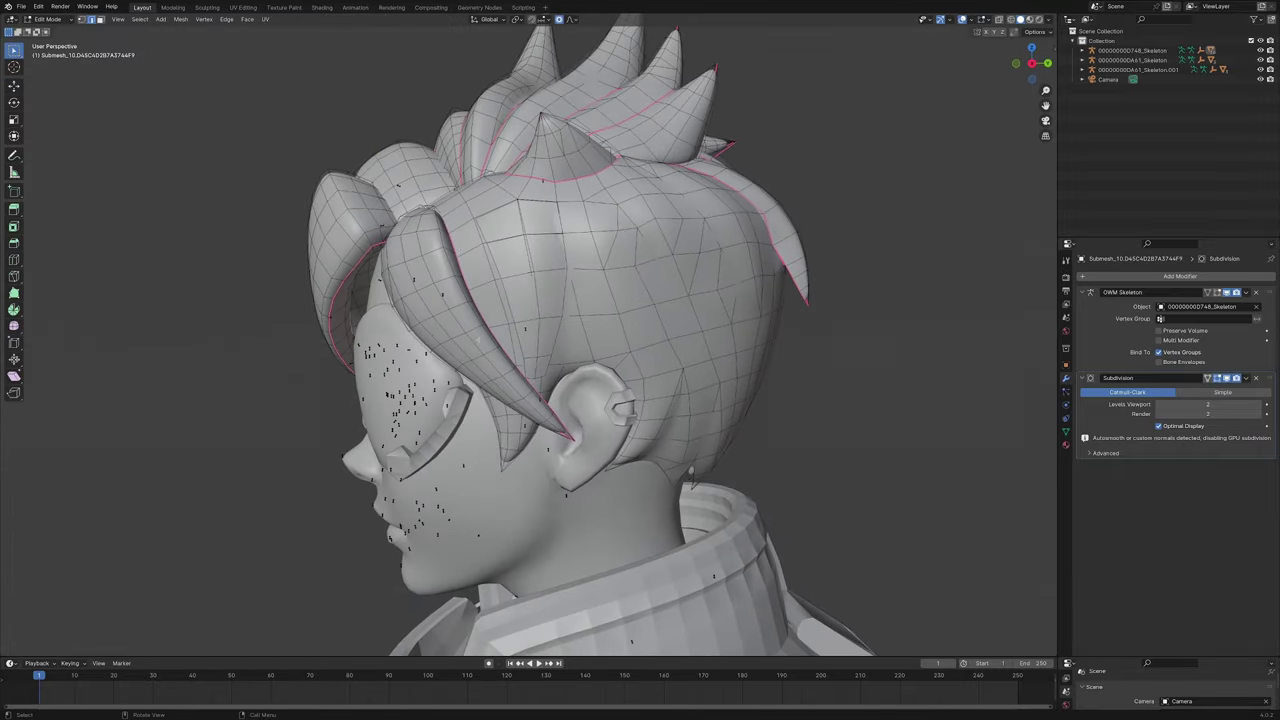
scroll(460, 240, "up", 2)
middle_click_drag(460, 240, 476, 430)
key("Tab")
scroll(420, 330, "down", 3)
scroll(488, 385, "up", 3)
key("Tab")
scroll(487, 382, "up", 2)
left_click(427, 328, "ctrl")
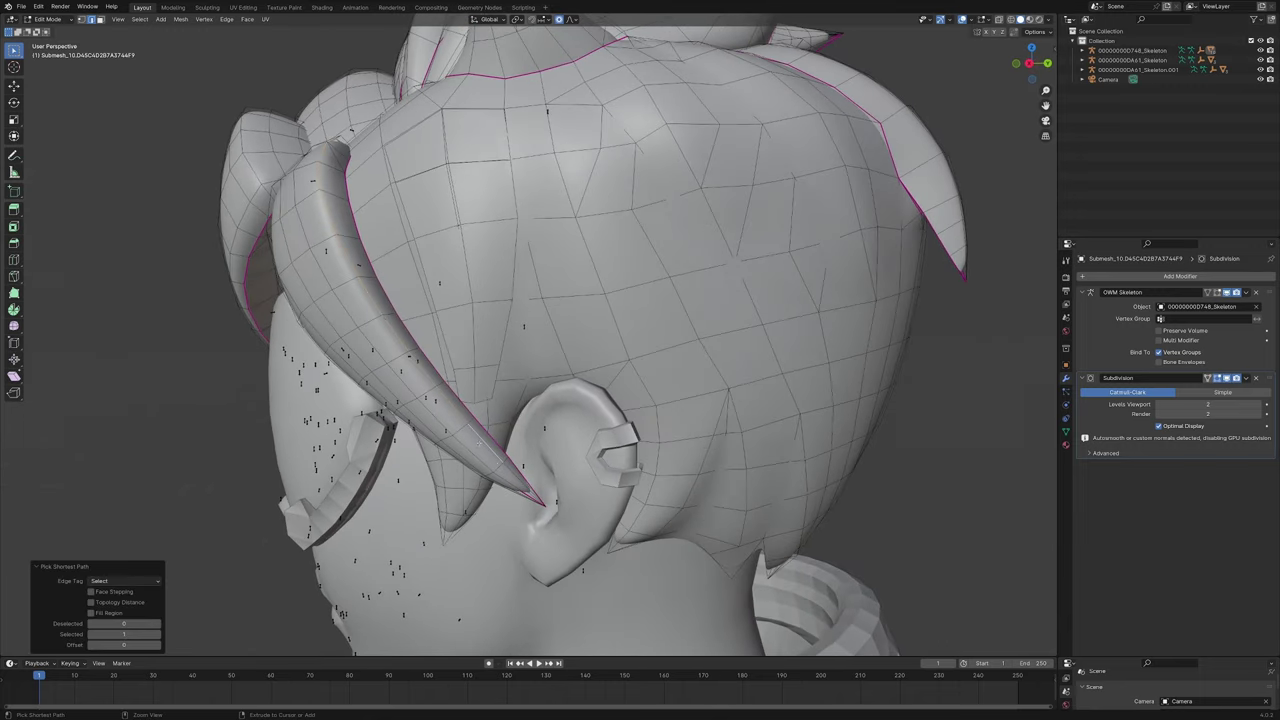
middle_click_drag(517, 381, 540, 402)
scroll(538, 386, "down", 4)
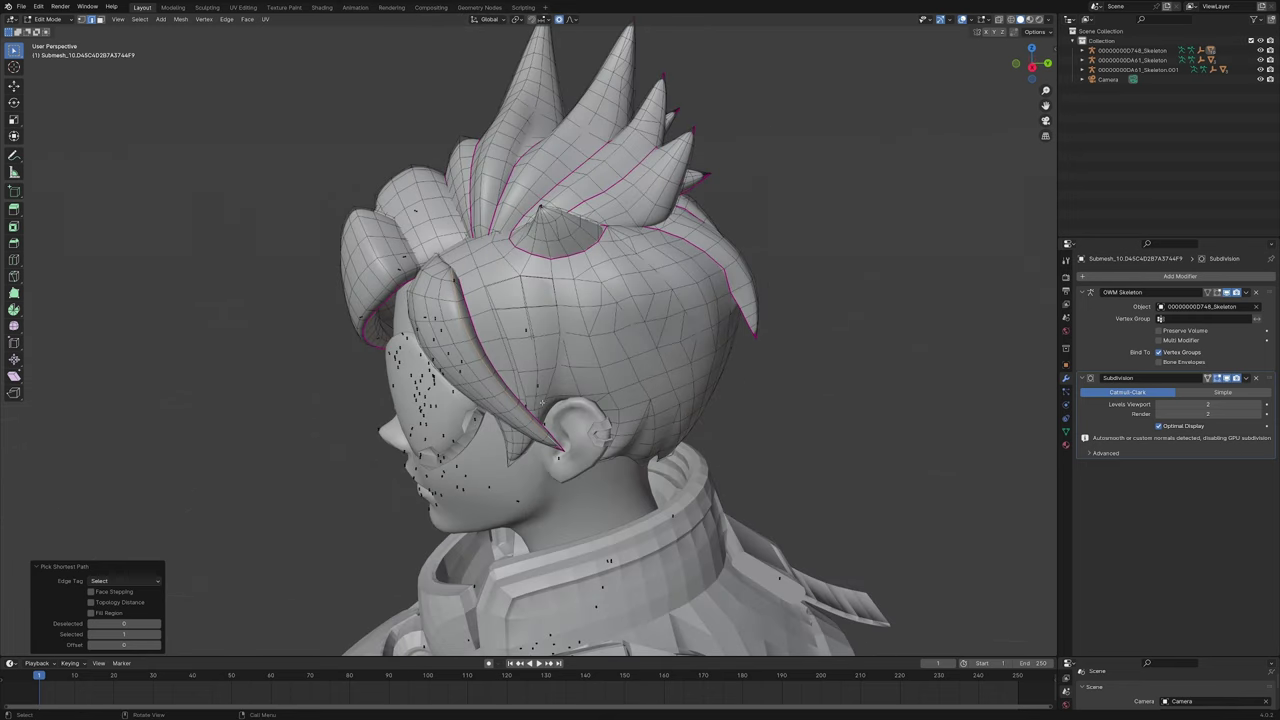
scroll(541, 403, "up", 2)
key("shift+e")
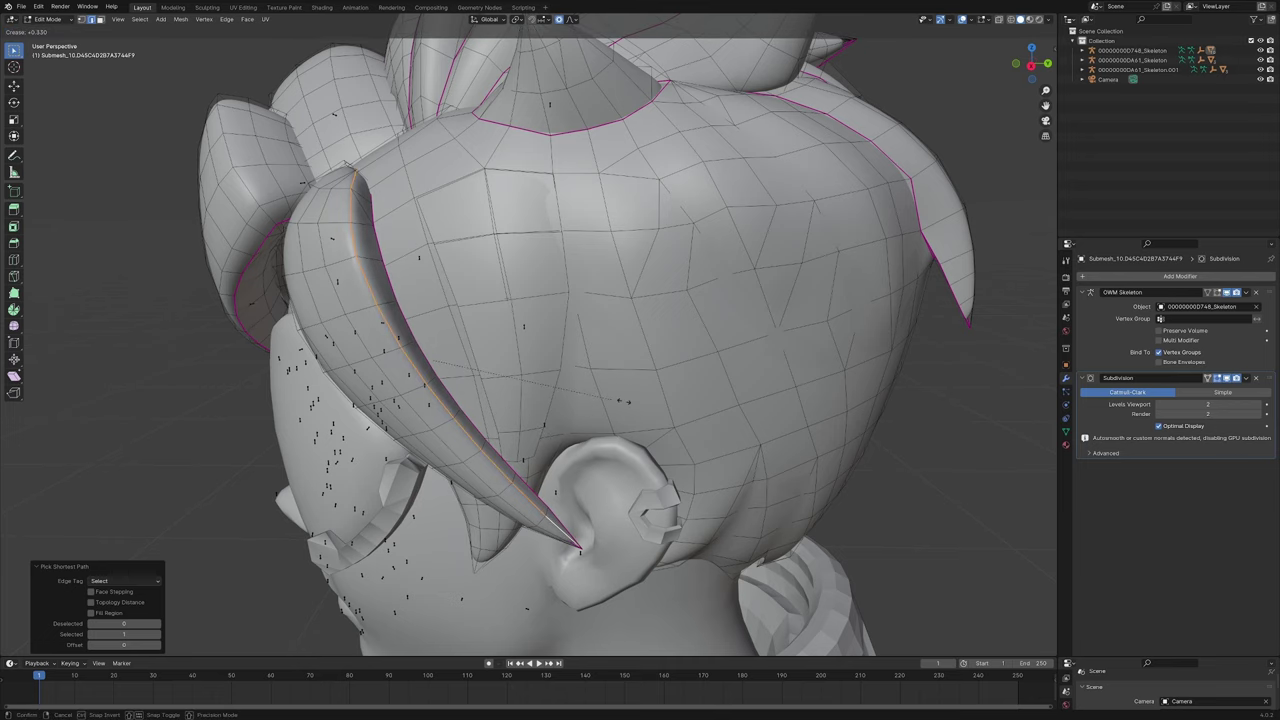
left_click(714, 416)
key("Tab")
Step: Turn off Auto Smooth in the hair mesh's normals and return to its modifier settings
middle_click_drag(714, 416, 880, 390)
scroll(880, 390, "down", 3)
left_click(1066, 432)
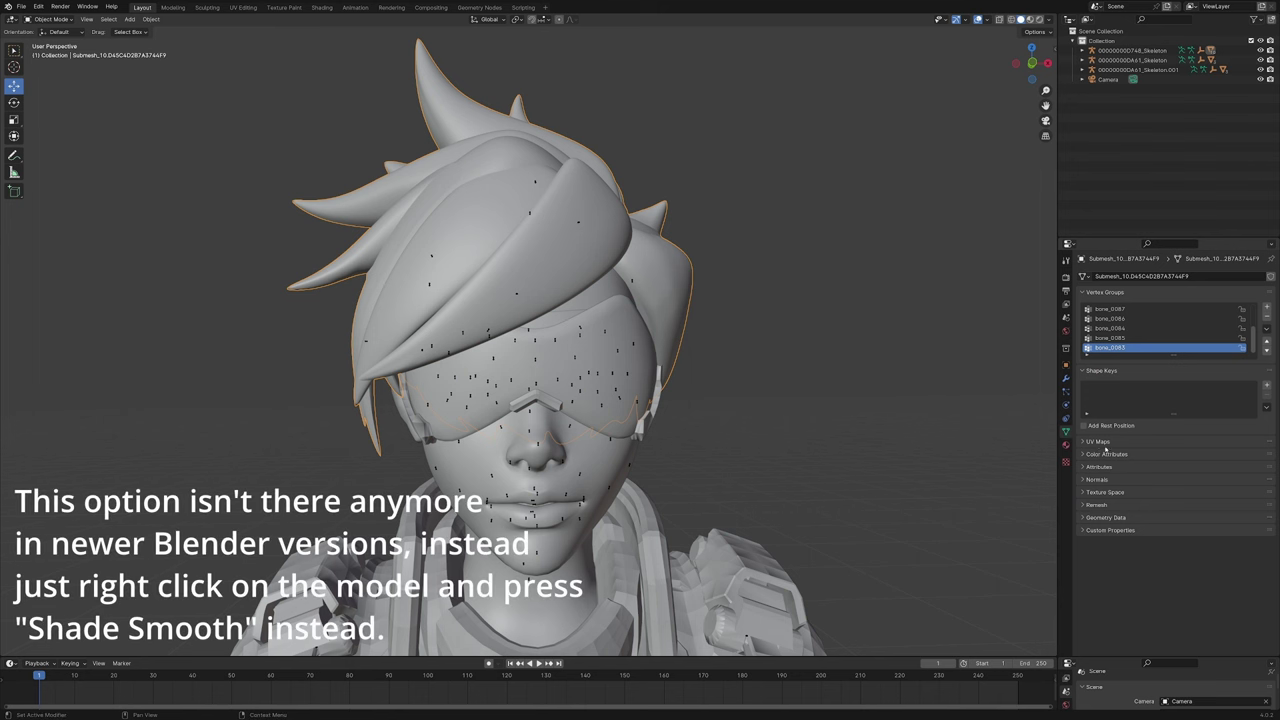
left_click(1150, 480)
left_click(1159, 494)
scroll(901, 413, "down", 3)
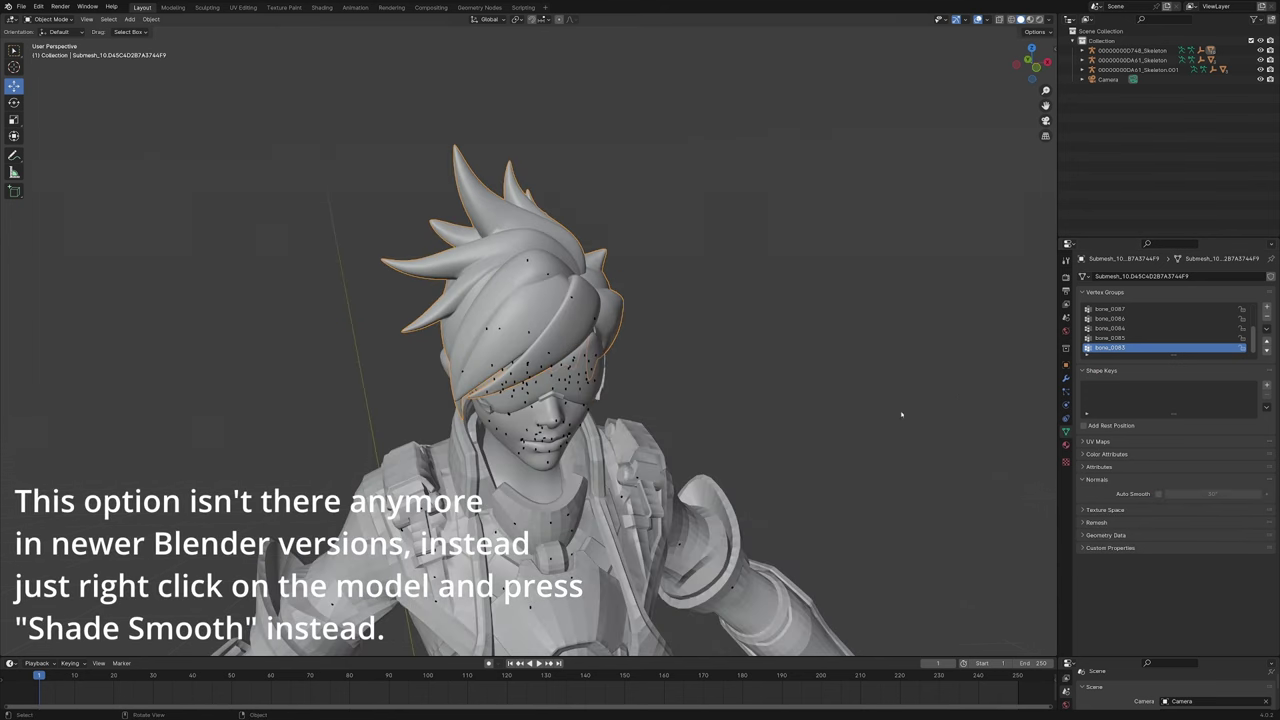
left_click(1066, 380)
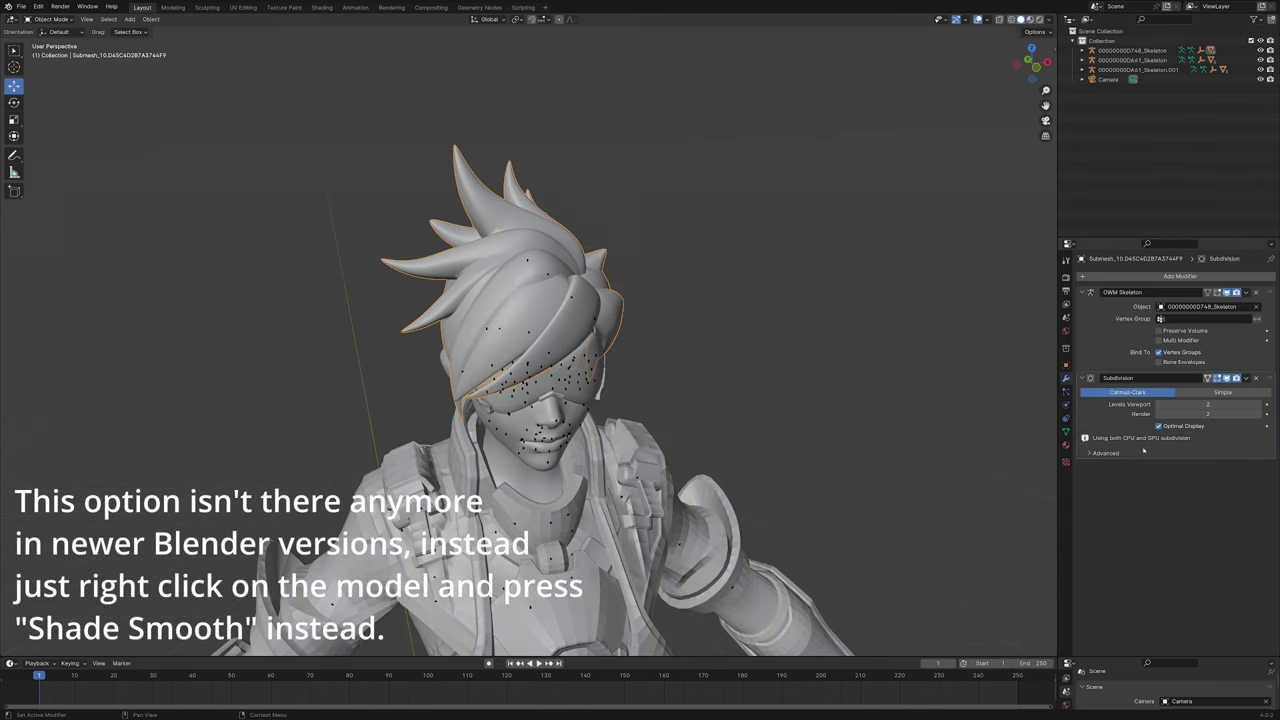
scroll(700, 508, "down", 2)
Step: Merge all vertices of the body mesh by distance in Edit Mode with Sharp Edges enabled
middle_click_drag(740, 478, 724, 198)
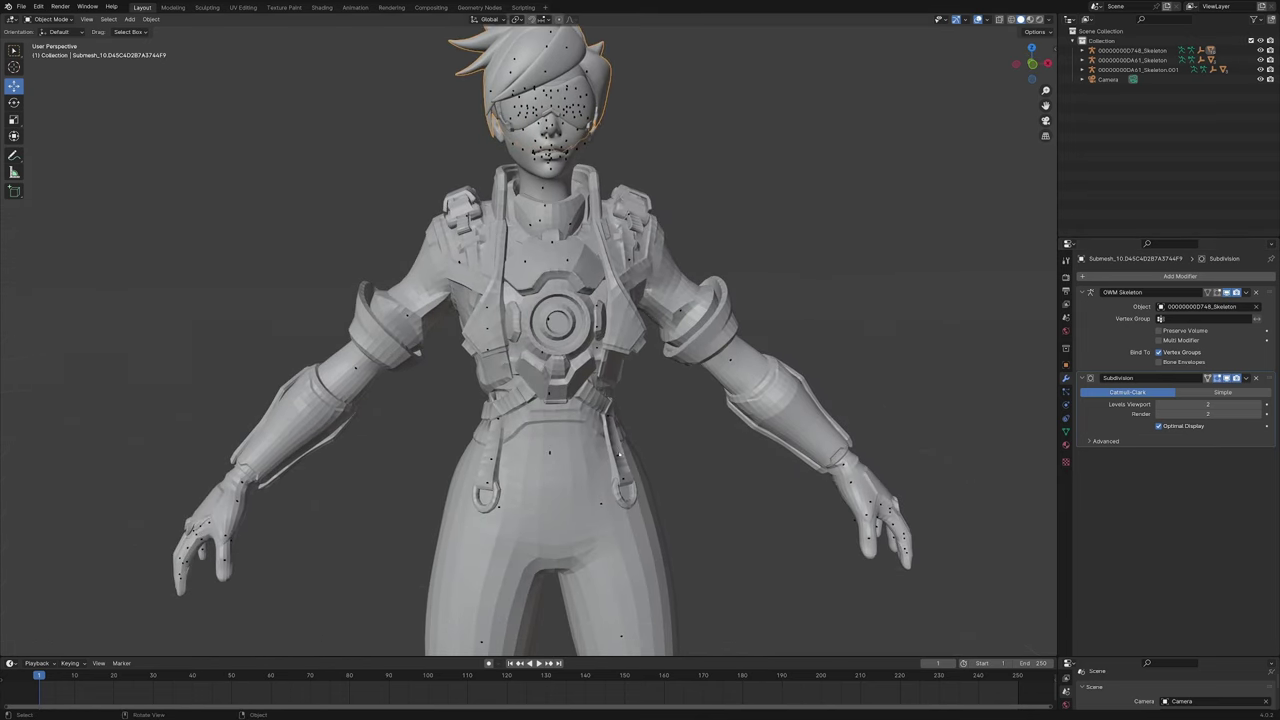
left_click(643, 524)
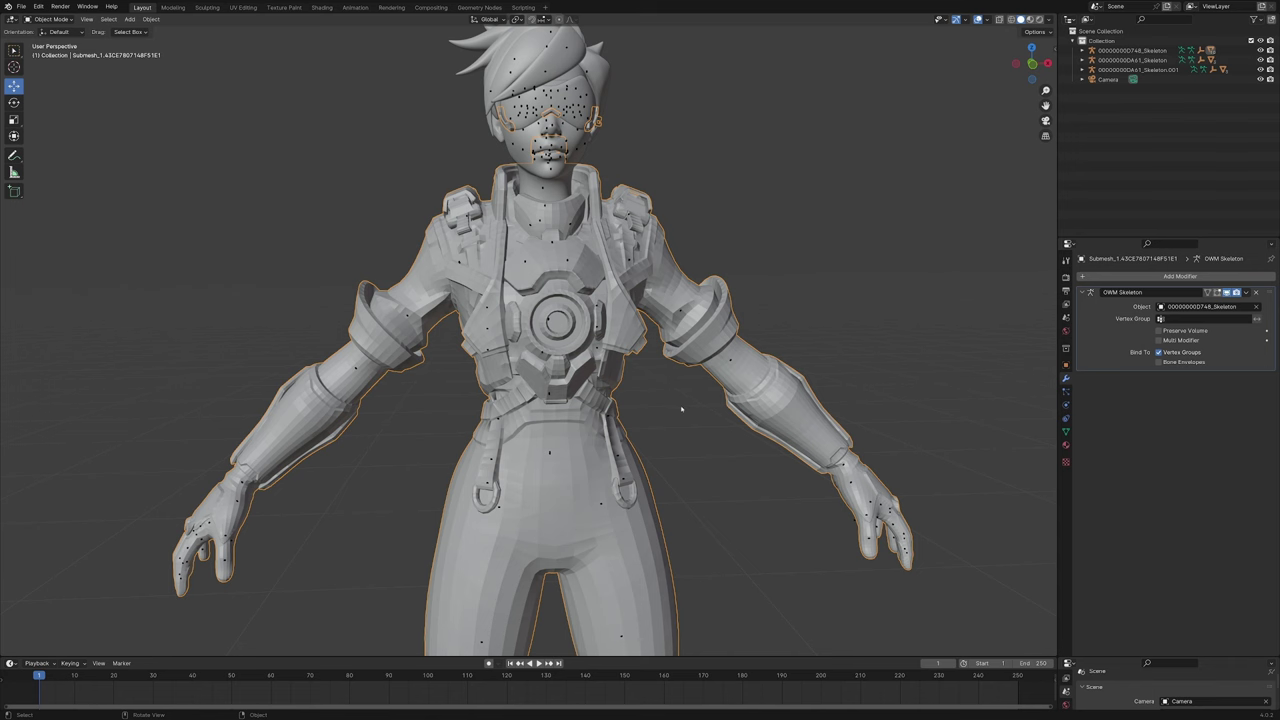
middle_click_drag(681, 408, 666, 401)
scroll(670, 402, "down", 3)
key("Tab")
scroll(668, 400, "up", 2)
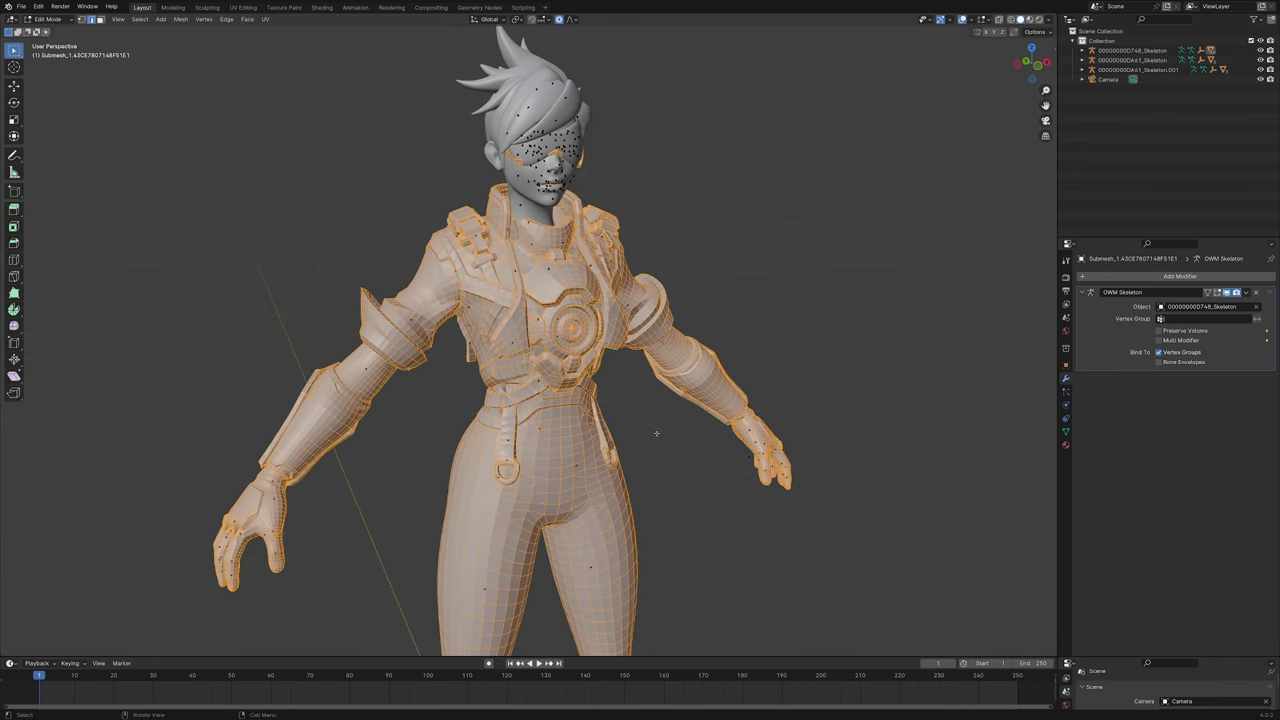
key("m")
left_click(657, 431)
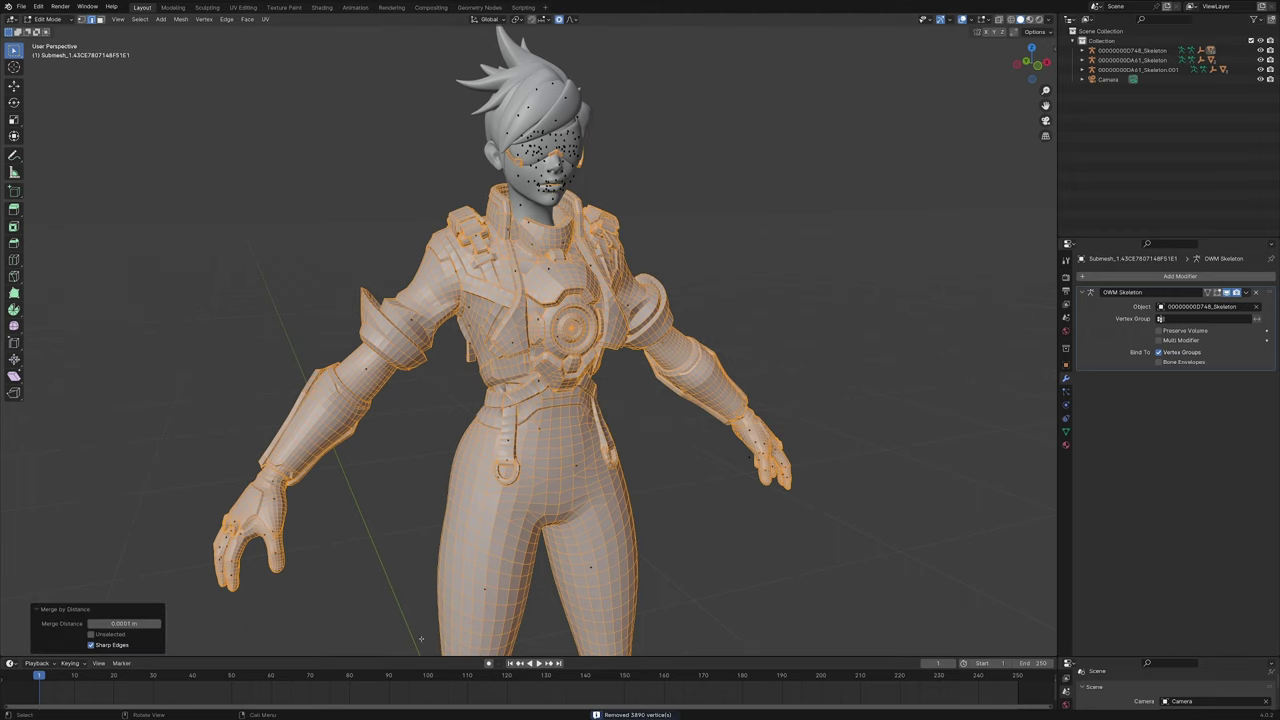
Step: Turn off Auto Smooth for the body mesh and add a Subdivision modifier with 2 viewport levels
middle_click_drag(421, 638, 443, 514)
scroll(544, 578, "down", 5)
scroll(543, 592, "up", 2)
scroll(443, 520, "up", 2)
middle_click_drag(440, 600, 470, 413, "shift")
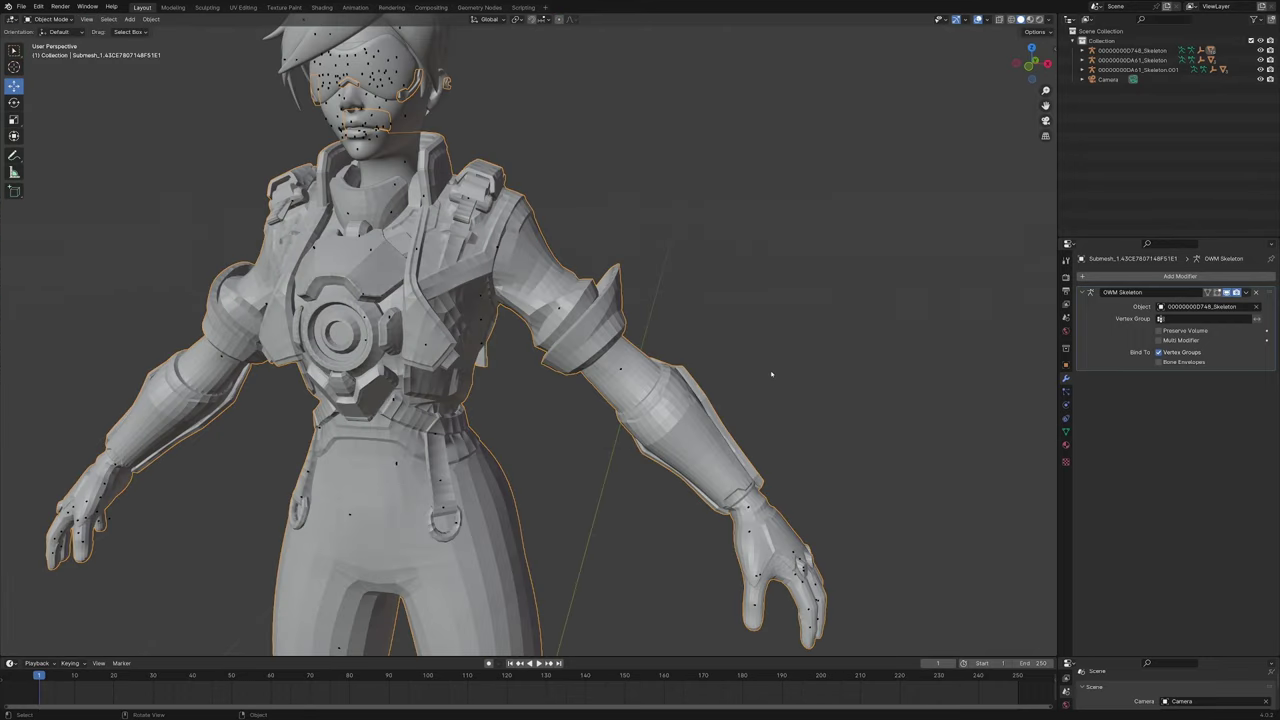
left_click(1065, 431)
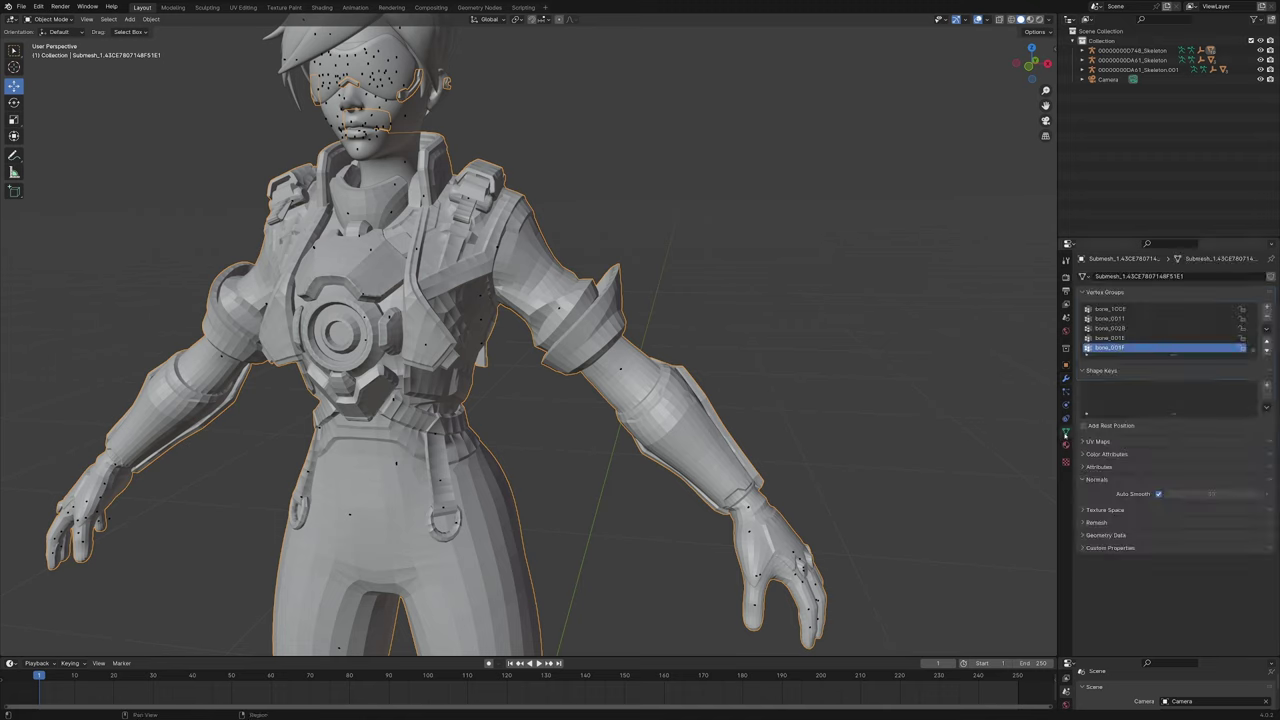
left_click(1159, 494)
left_click(1066, 391)
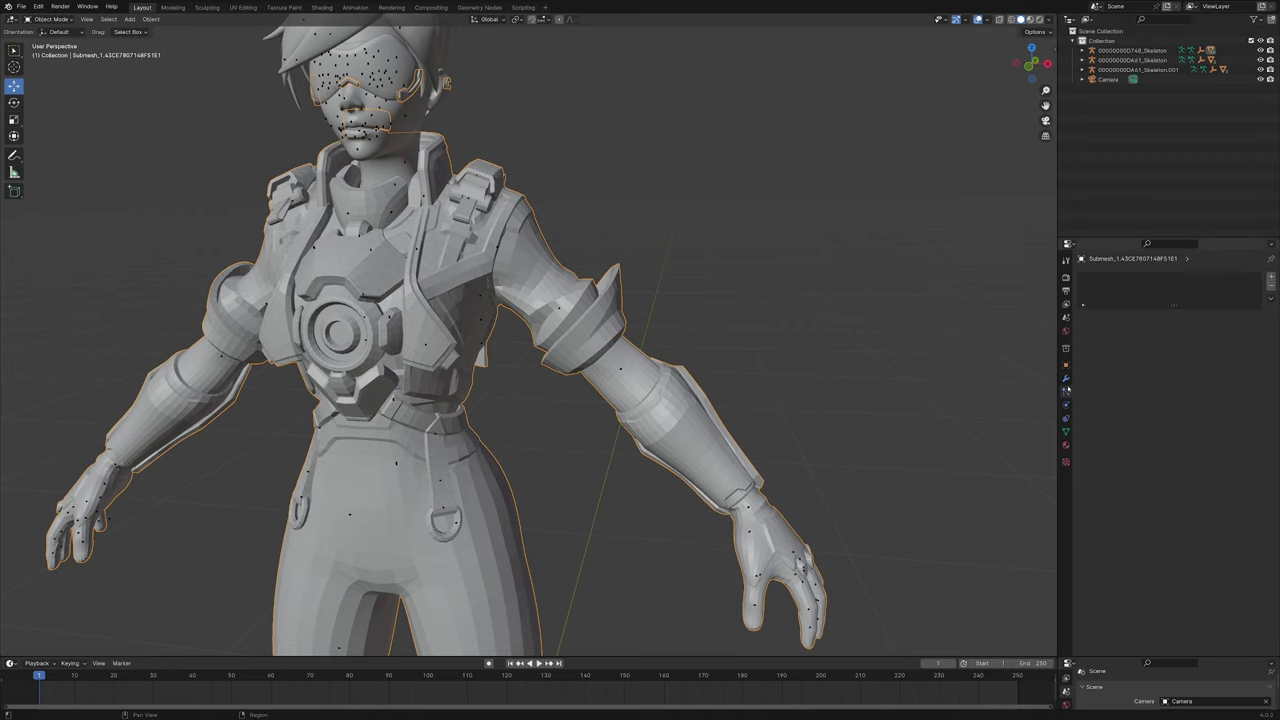
scroll(997, 443, "down", 2)
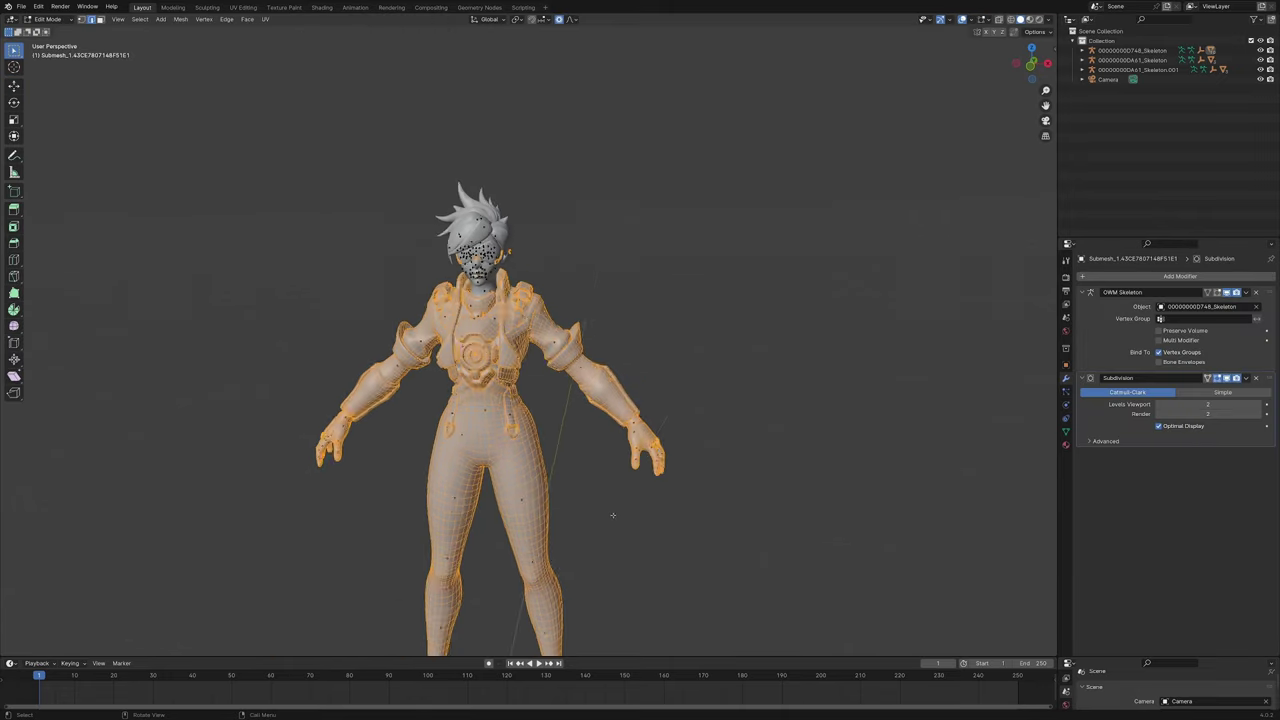
Step: Clear the body mesh selection in Edit Mode and examine the subdivided torso and arms
middle_click_drag(614, 523, 834, 434)
scroll(848, 606, "down", 2)
scroll(851, 596, "up", 4)
scroll(845, 590, "down", 4)
left_click(834, 434)
scroll(600, 400, "up", 3)
middle_click_drag(410, 376, 440, 383)
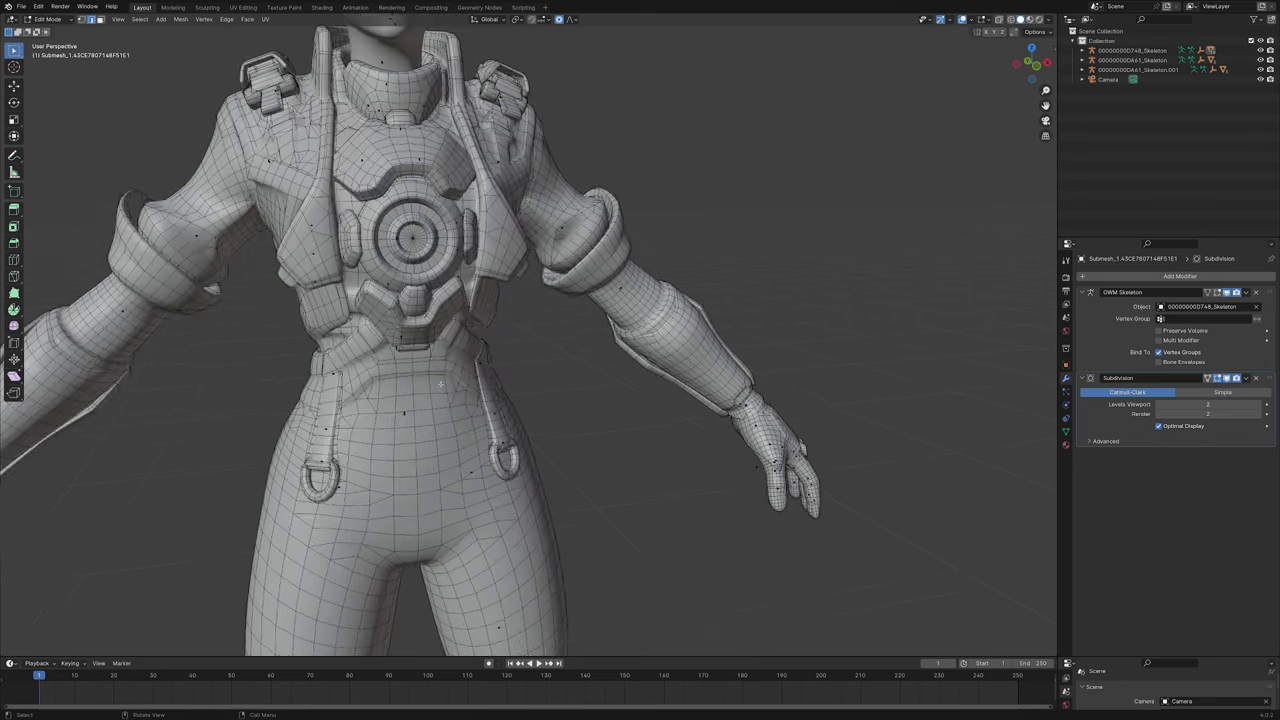
Step: Select the edge loop around the upper rim of the forearm glove and crease it
middle_click_drag(558, 338, 508, 346)
scroll(443, 351, "up", 8)
middle_click_drag(600, 283, 458, 346, "shift")
mouse_move(378, 377)
middle_mouse_down()
mouse_move(423, 170)
mouse_move(438, 580)
mouse_move(440, 191)
mouse_move(686, 271)
mouse_move(702, 298)
mouse_move(415, 204)
mouse_move(475, 192)
mouse_move(649, 223)
mouse_move(743, 283)
mouse_move(420, 286)
middle_mouse_up()
left_click(475, 192, "ctrl")
Step: Switch the body's Subdivision viewport display back on in Object Mode and check the smoothed glove and whole figure
key("Tab")
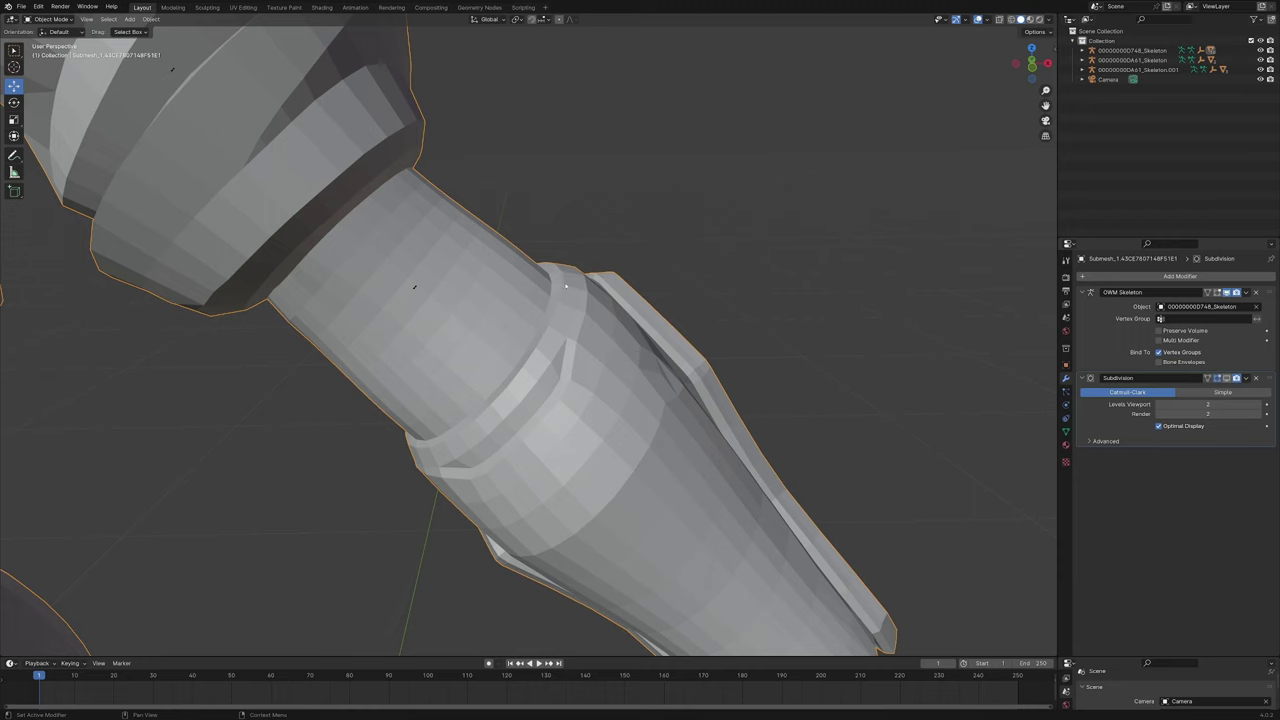
left_click(1227, 378)
scroll(605, 398, "down", 3)
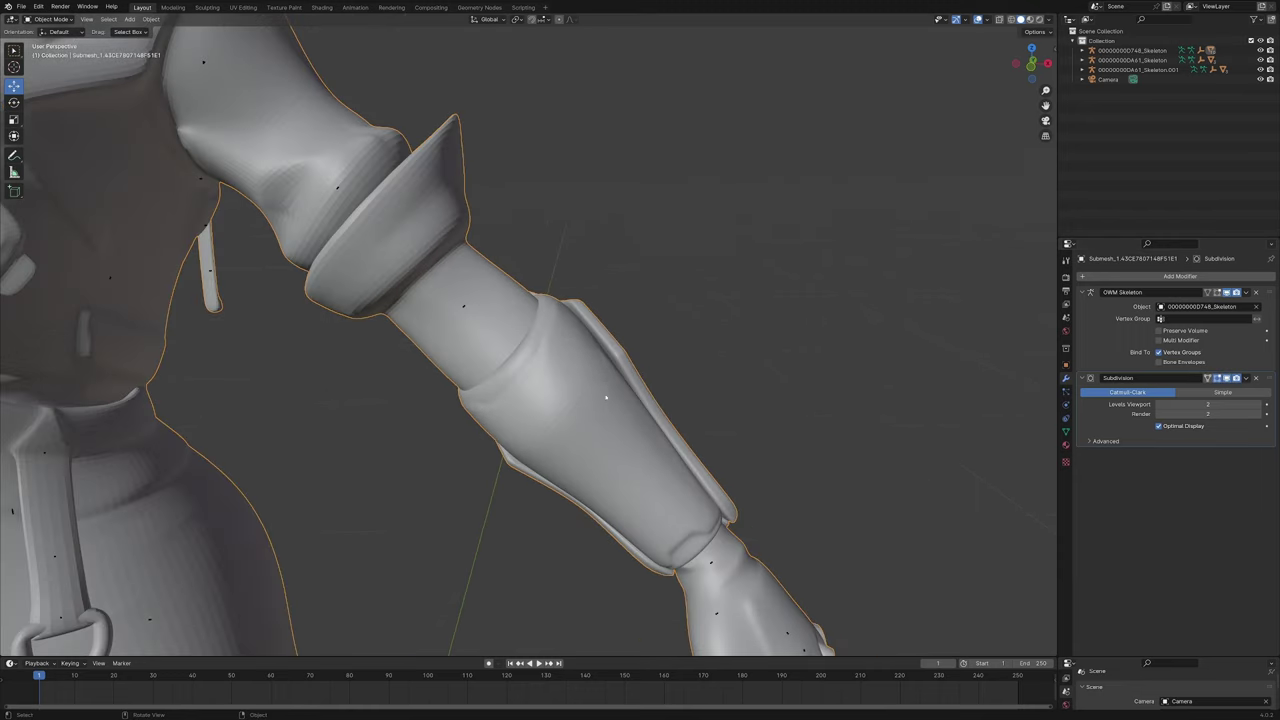
scroll(515, 381, "down", 4)
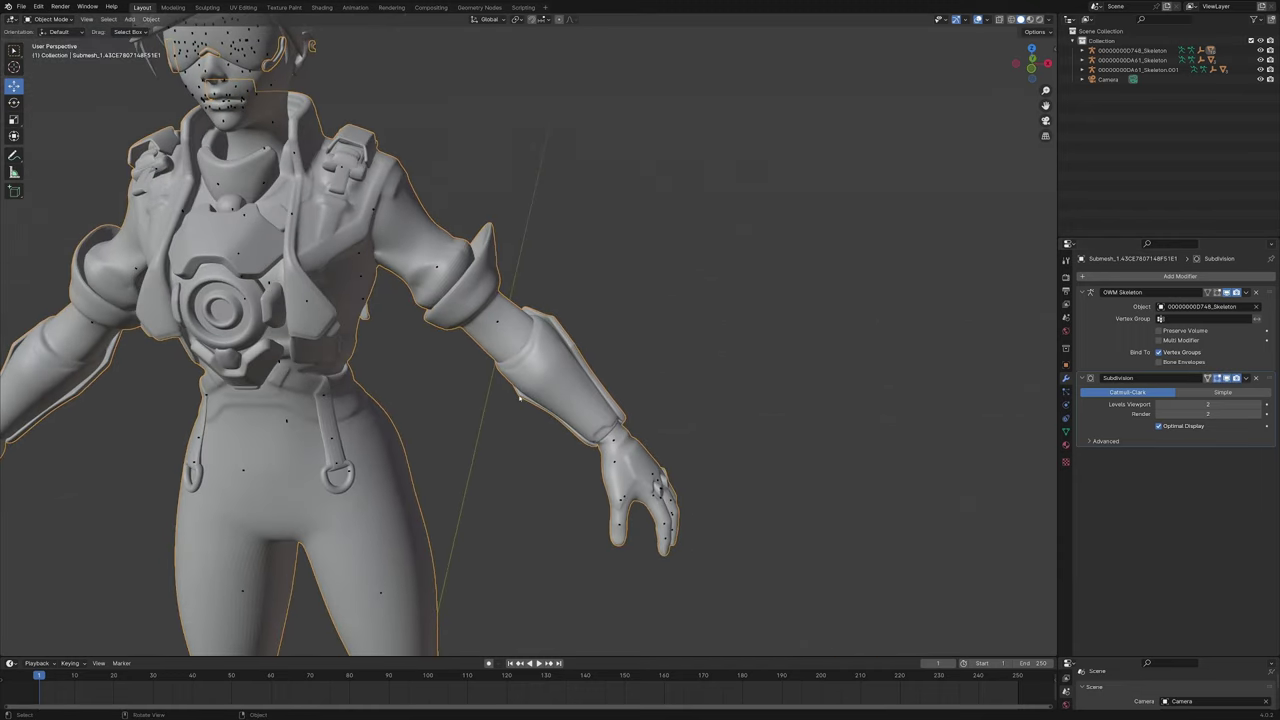
scroll(519, 398, "down", 4)
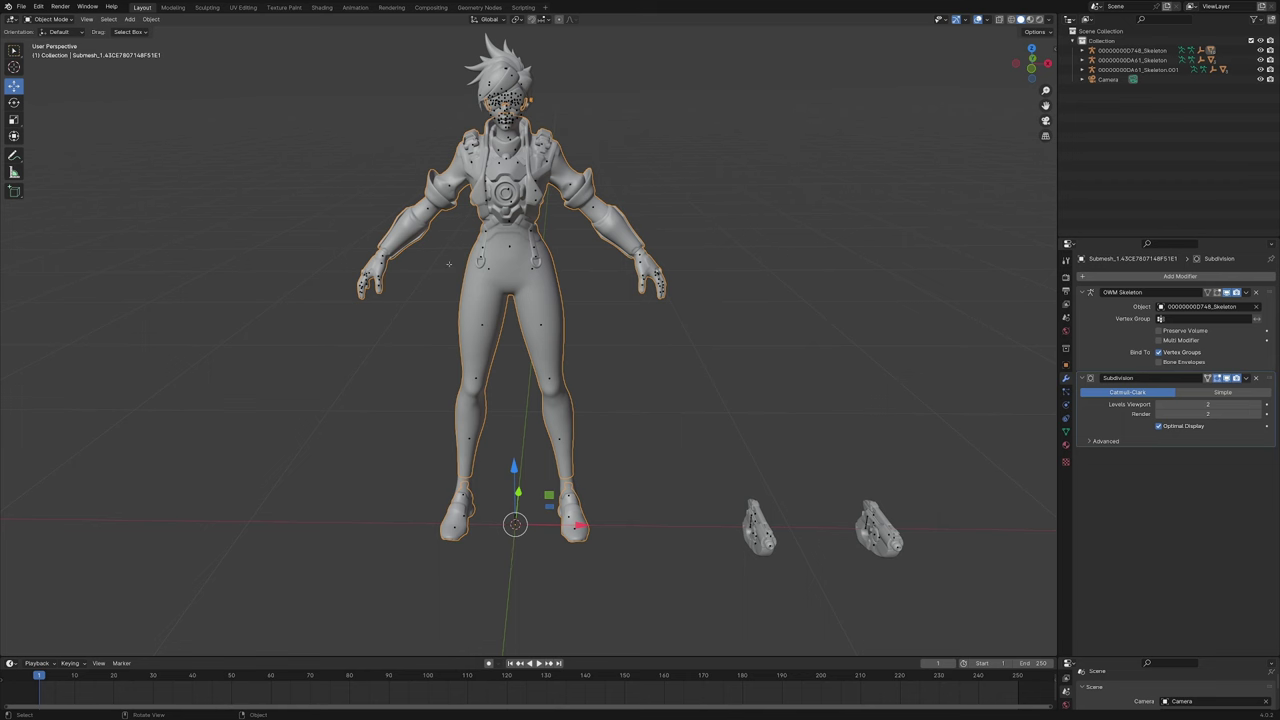
Step: Add a 2 m plane at the origin within the body mesh and turn off the Subdivision modifier's viewport display
key("Tab")
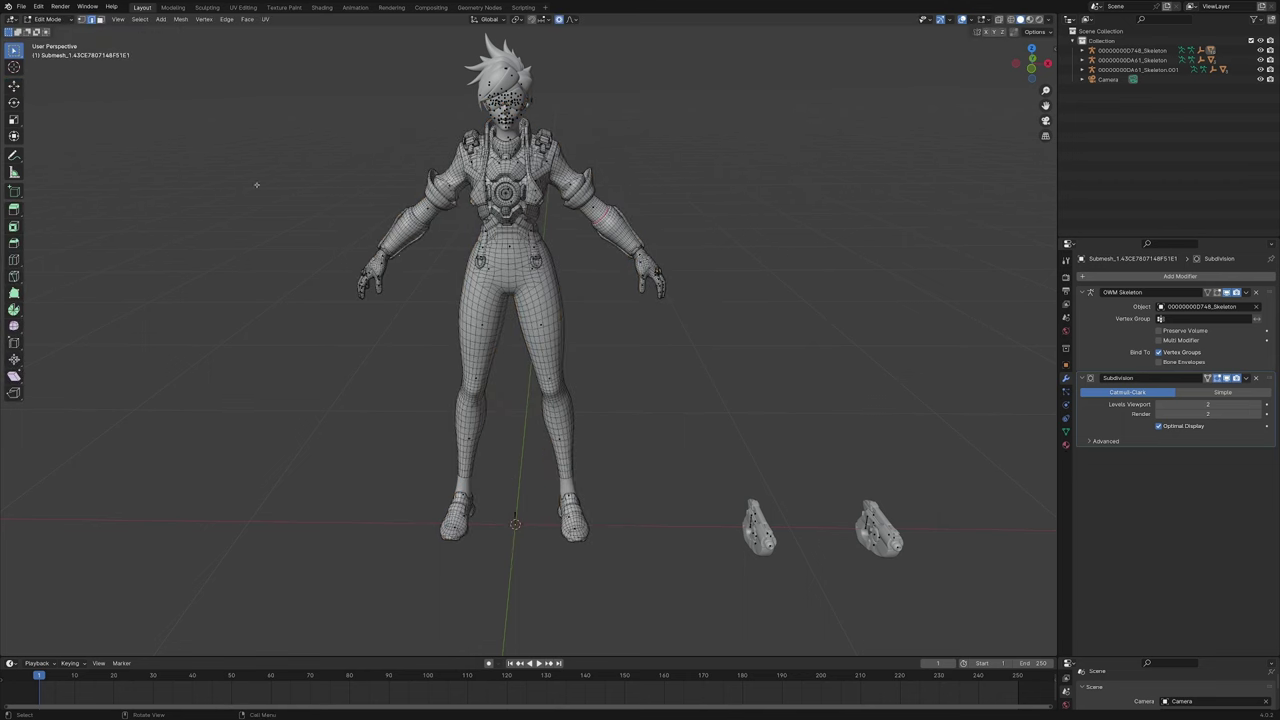
left_click(161, 20)
left_click(174, 31)
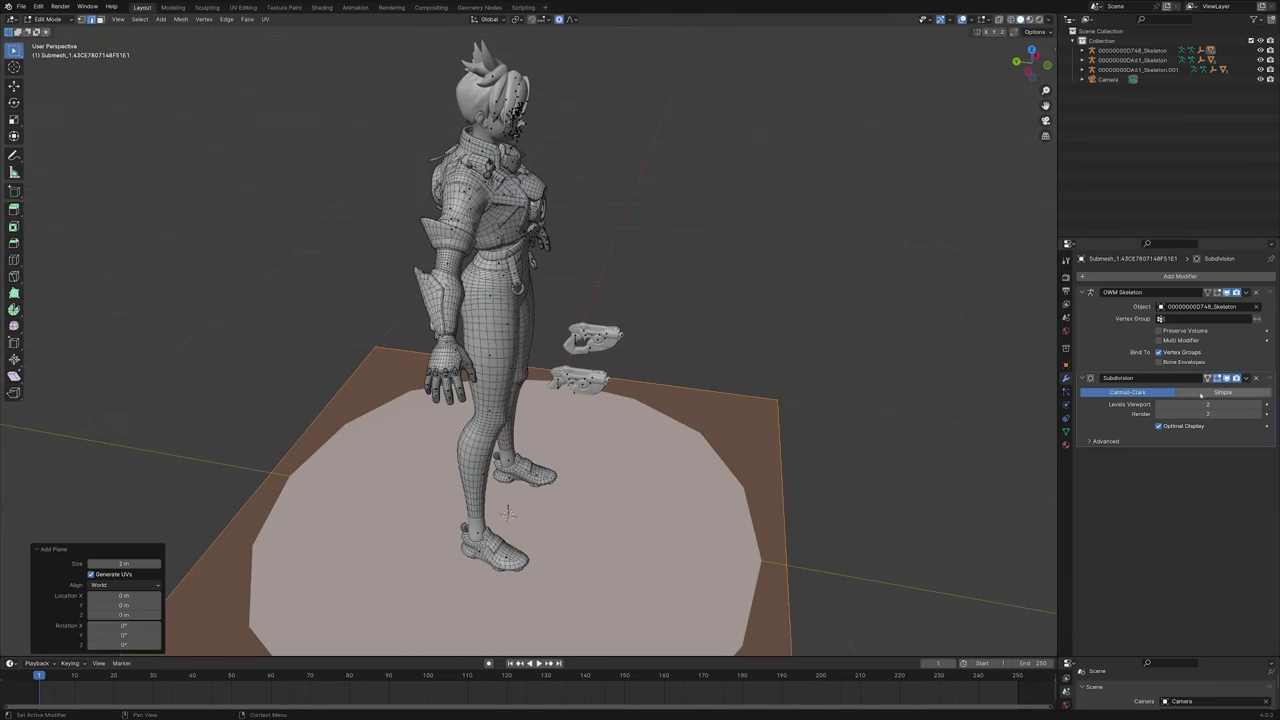
left_click(1227, 379)
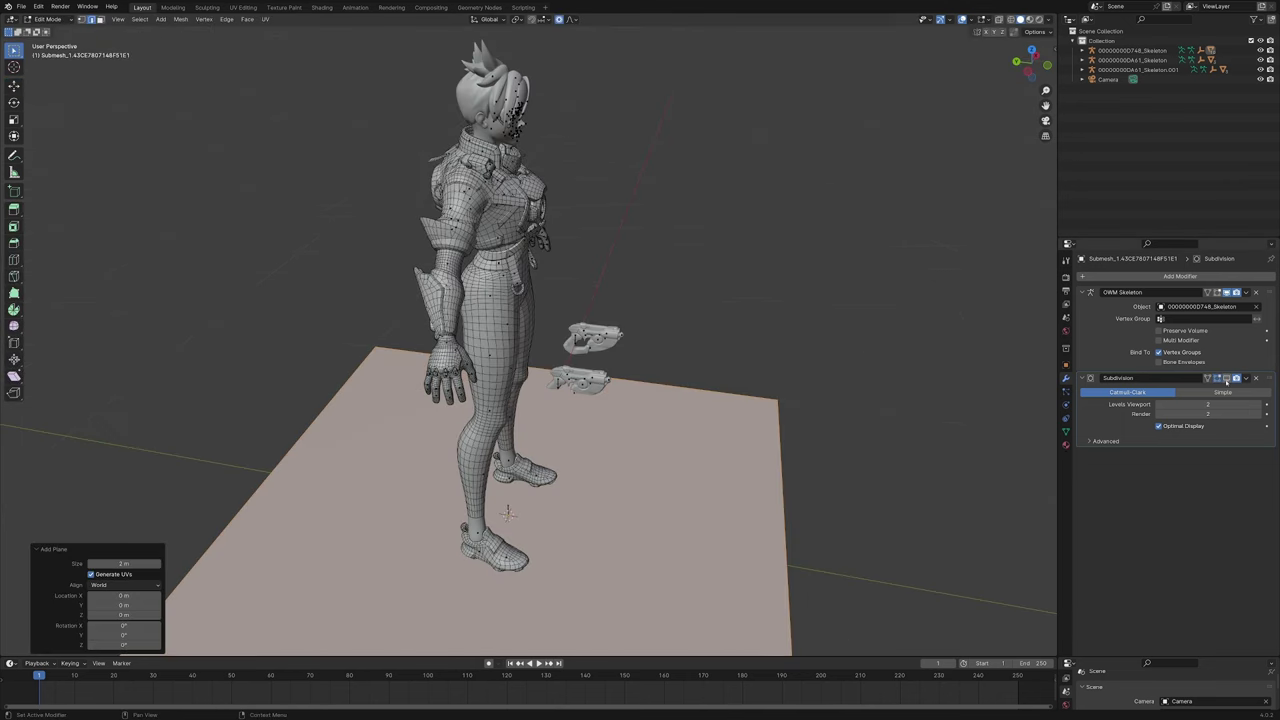
left_click(795, 478)
scroll(788, 495, "down", 4)
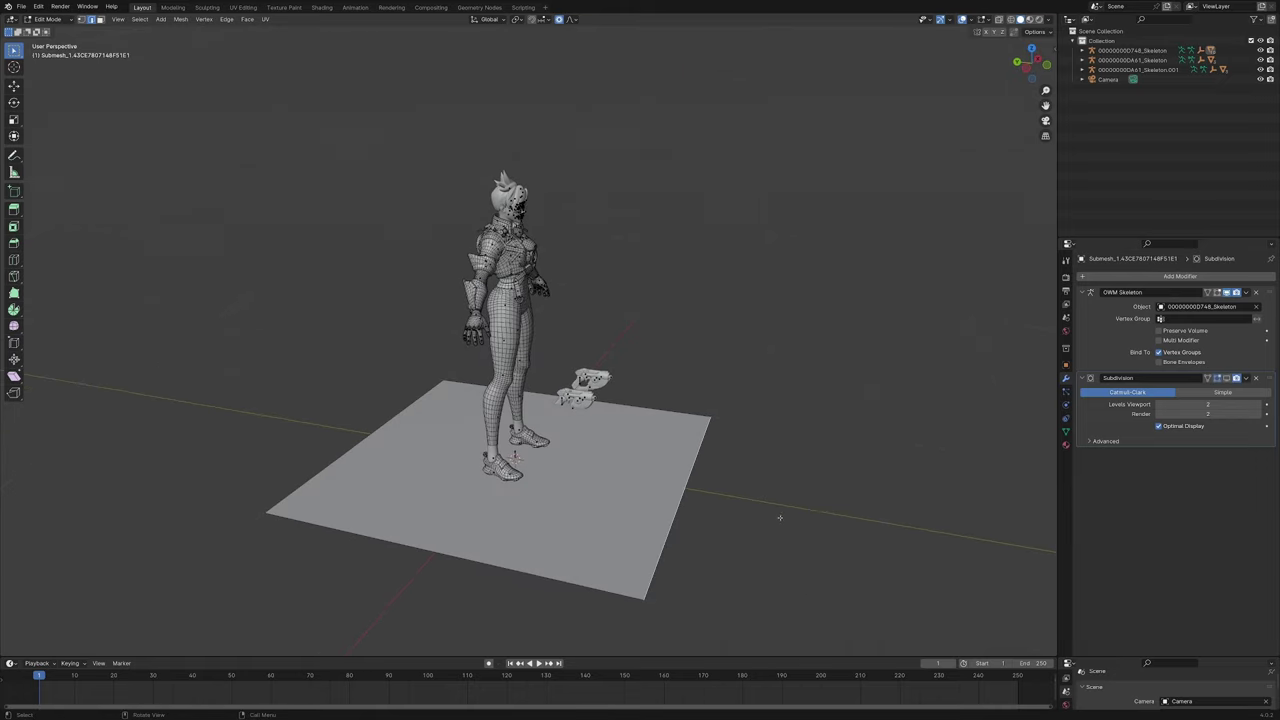
Step: Extrude one outer edge of the helper plane about 1.7 m straight up along Z to form a vertical wall
key("e")
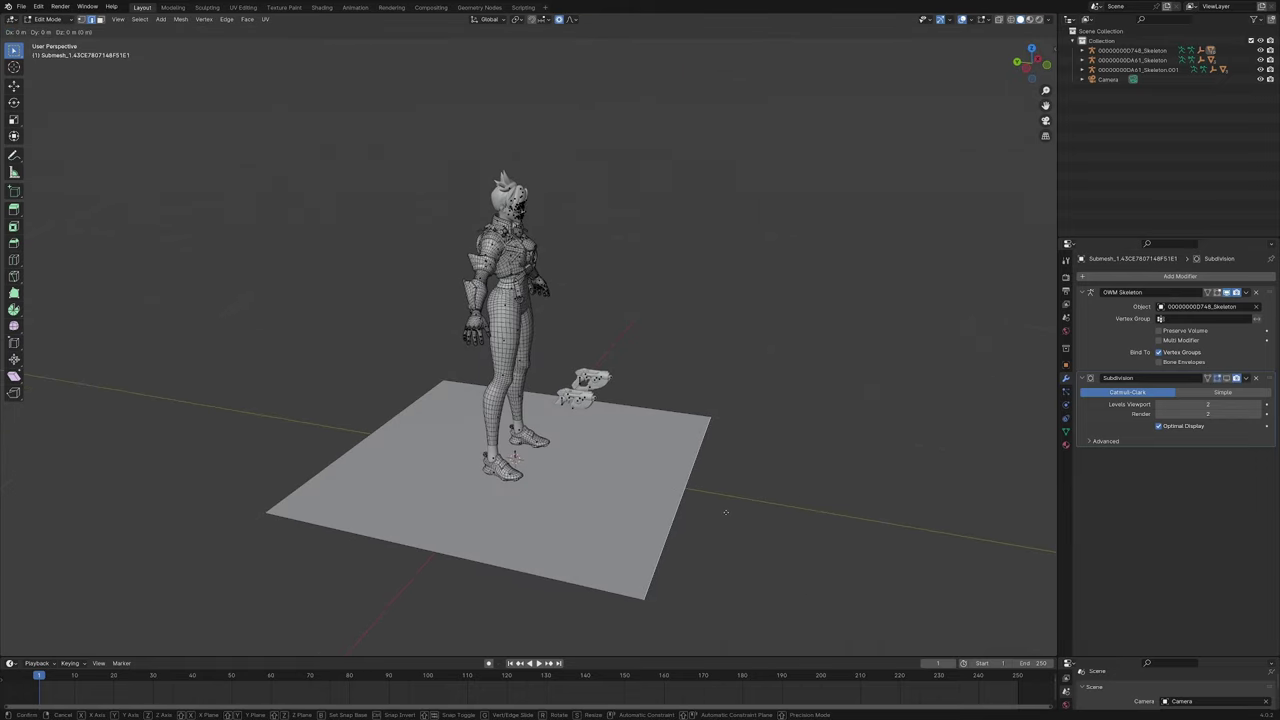
key("z")
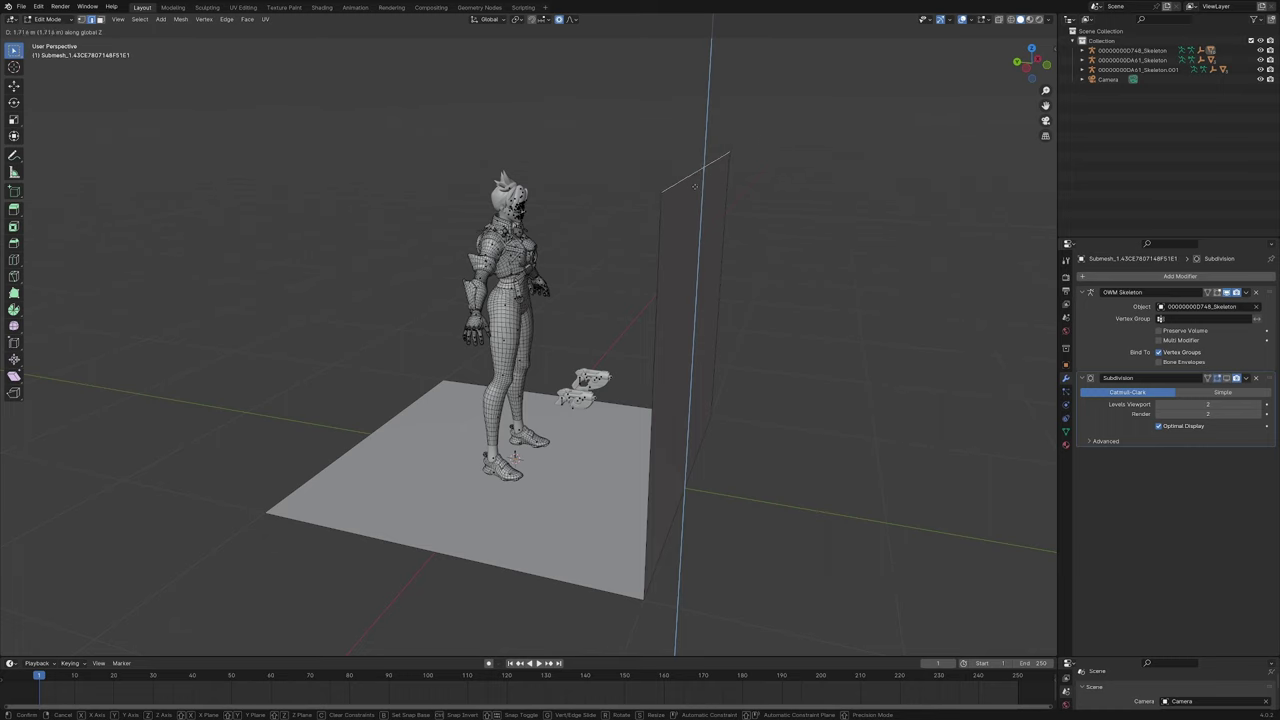
left_click(700, 205)
middle_click_drag(700, 205, 602, 365)
Step: Select the helper's right-angle edge and select similar edges by Face Angles with a threshold of 1
left_click(619, 451)
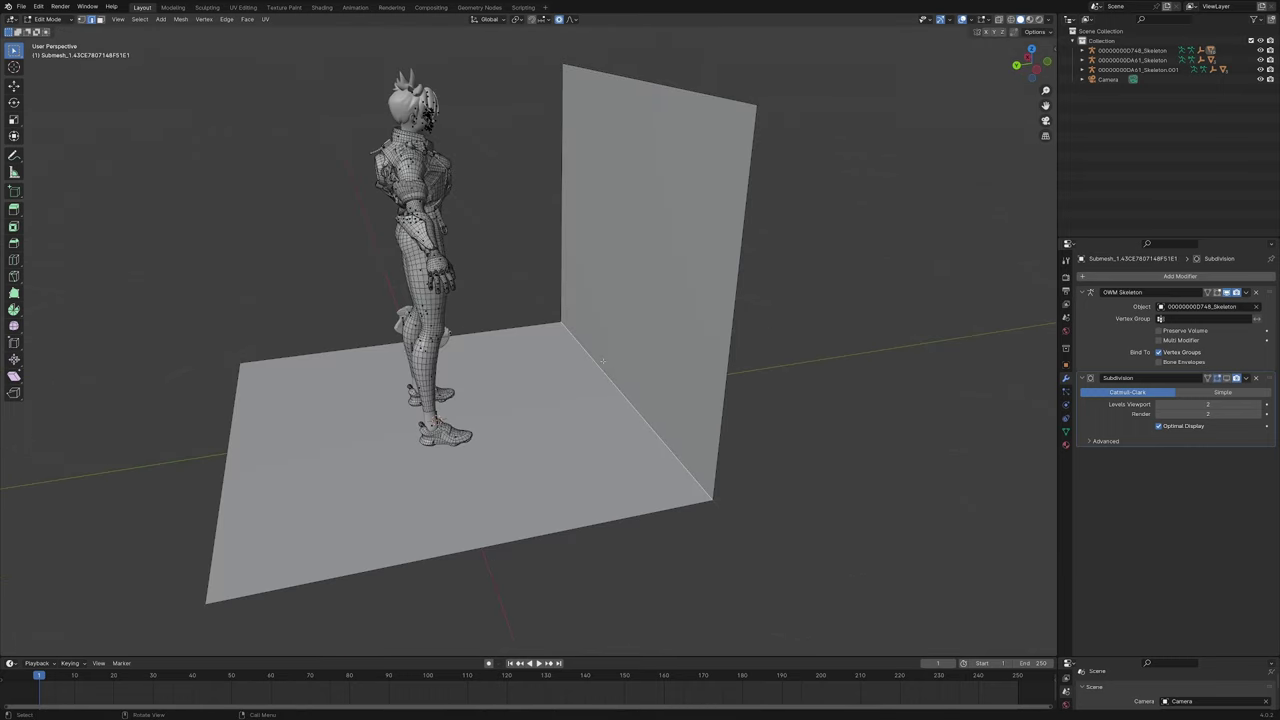
middle_click_drag(603, 362, 649, 331)
key("shift+g")
left_click(609, 289)
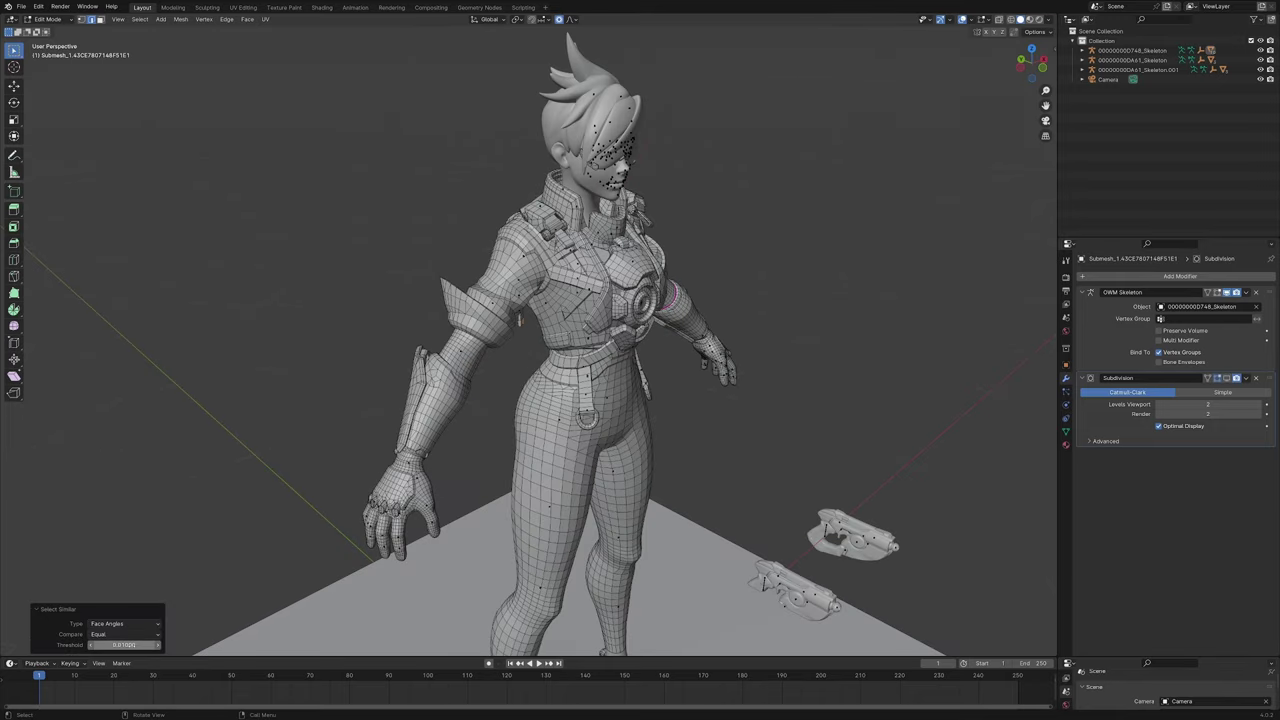
left_click(130, 644)
type("1")
key("Return")
Step: Check the selected sharp edges across the body and apply an edge crease of 0.8 to them
scroll(500, 466, "up", 3)
middle_click_drag(506, 466, 382, 408)
scroll(400, 450, "down", 3)
scroll(540, 468, "down", 4)
middle_click_drag(554, 472, 596, 503)
middle_click_drag(590, 482, 481, 438)
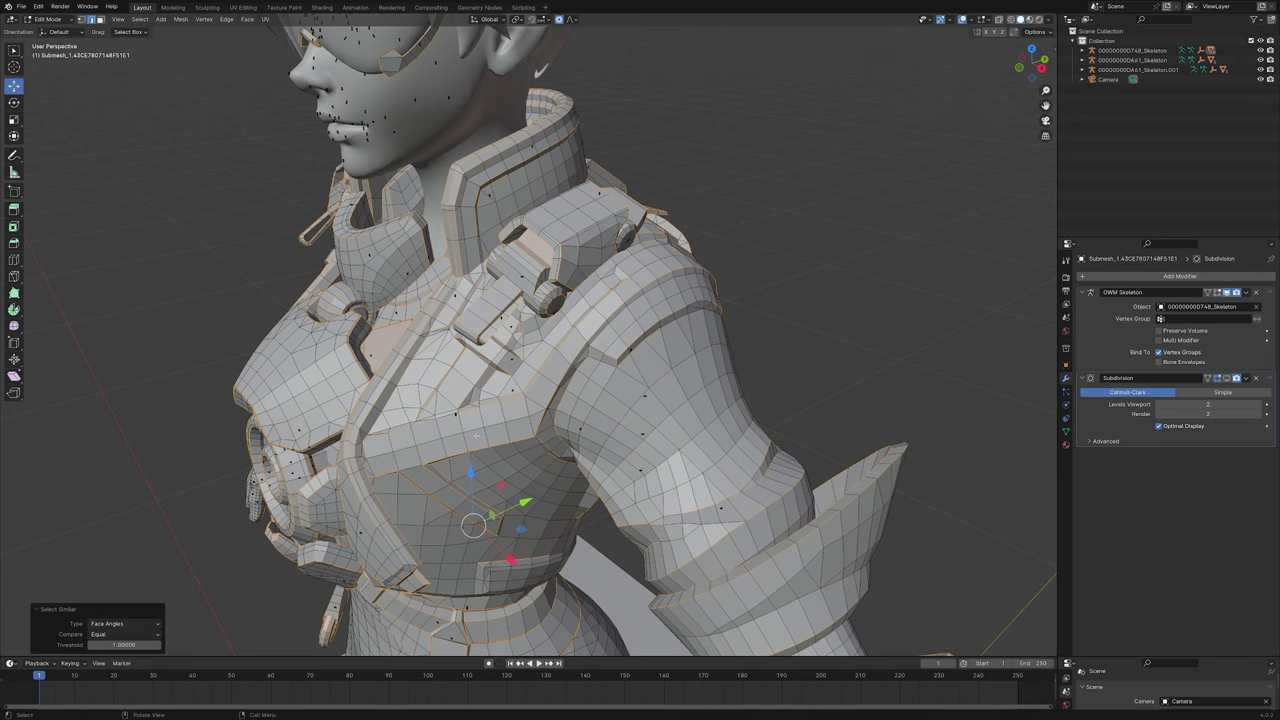
scroll(482, 437, "down", 3)
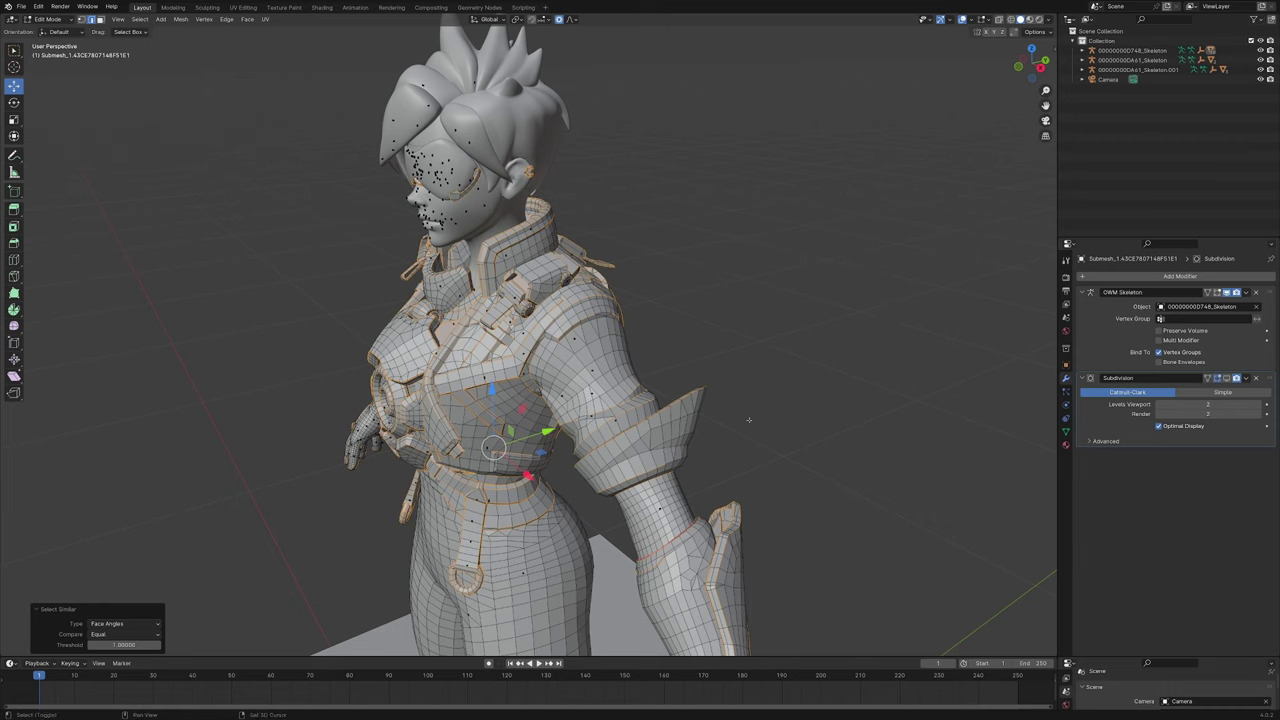
key("shift+e")
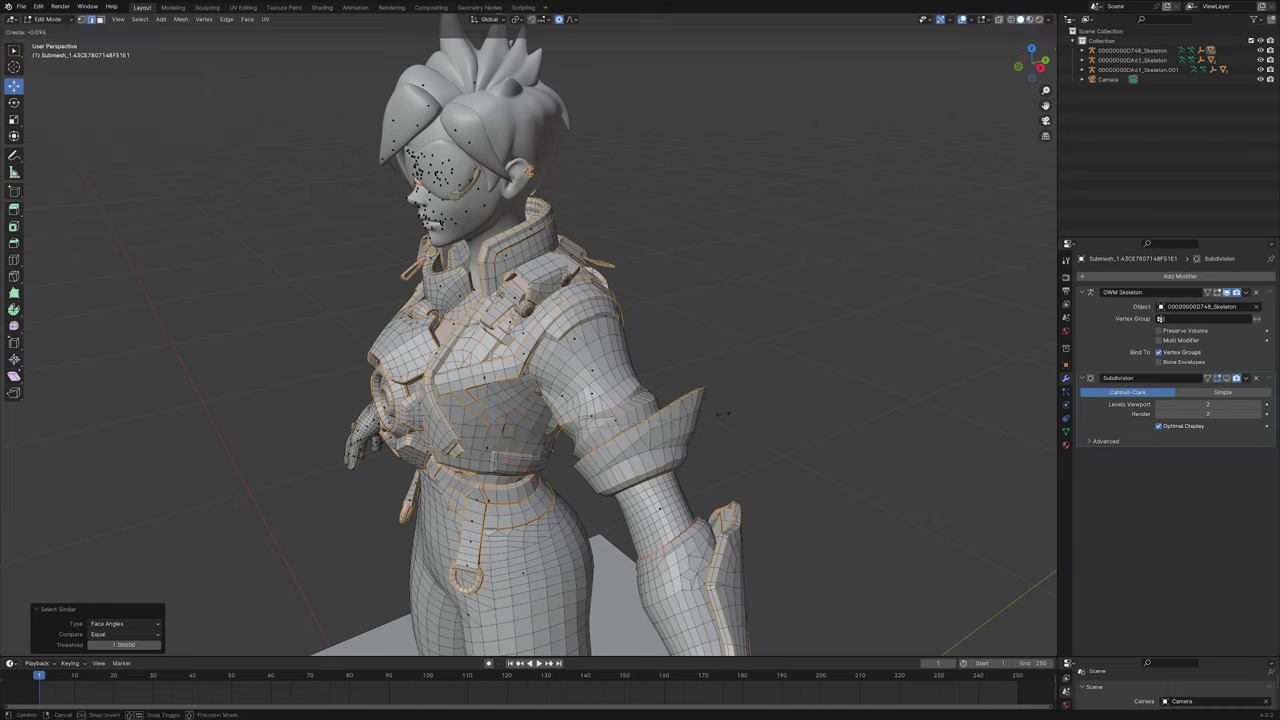
type(".8")
key("Return")
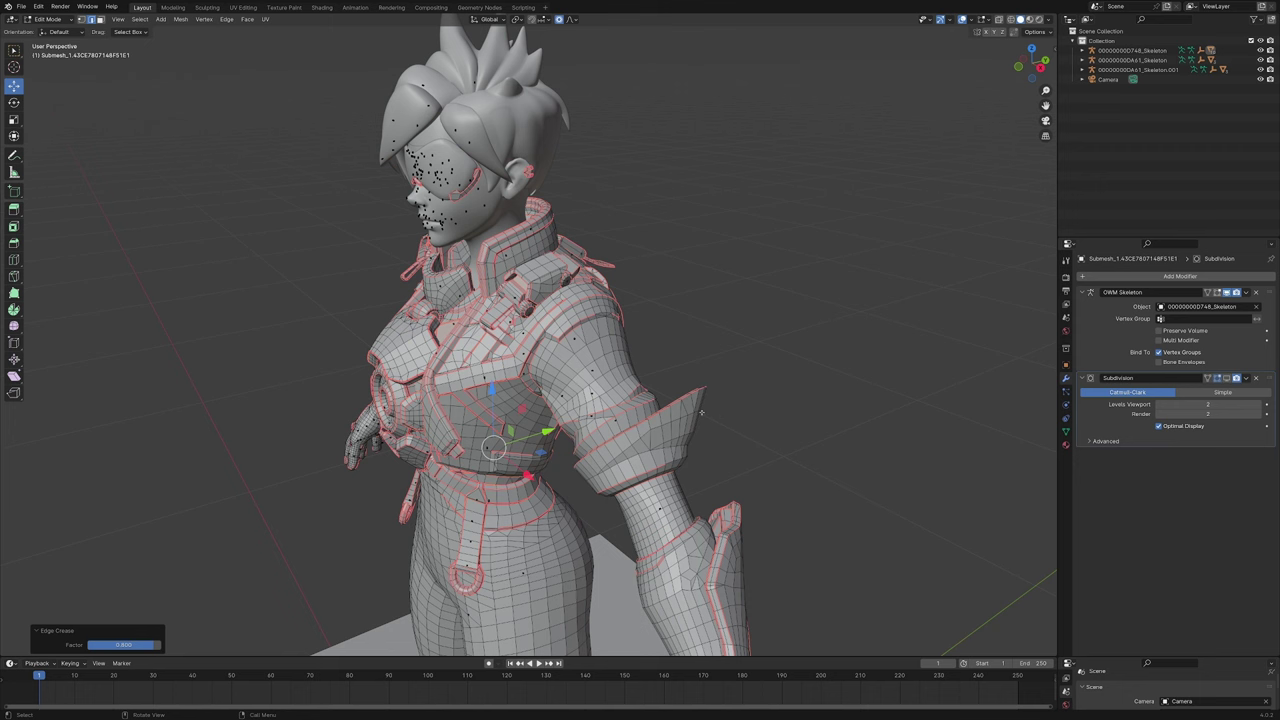
Step: Examine the creased edges on the jacket, arms and chest piece from several sides
middle_click_drag(560, 417, 659, 445)
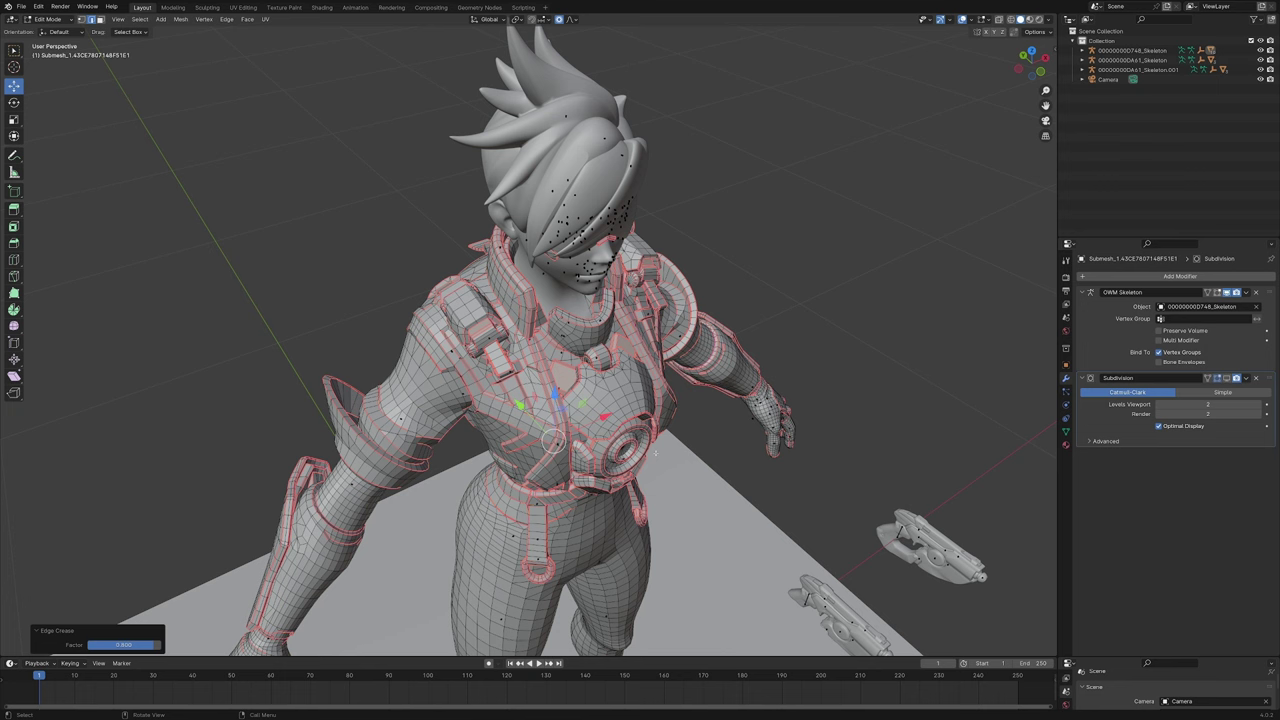
middle_click_drag(655, 453, 518, 434)
scroll(588, 432, "up", 3)
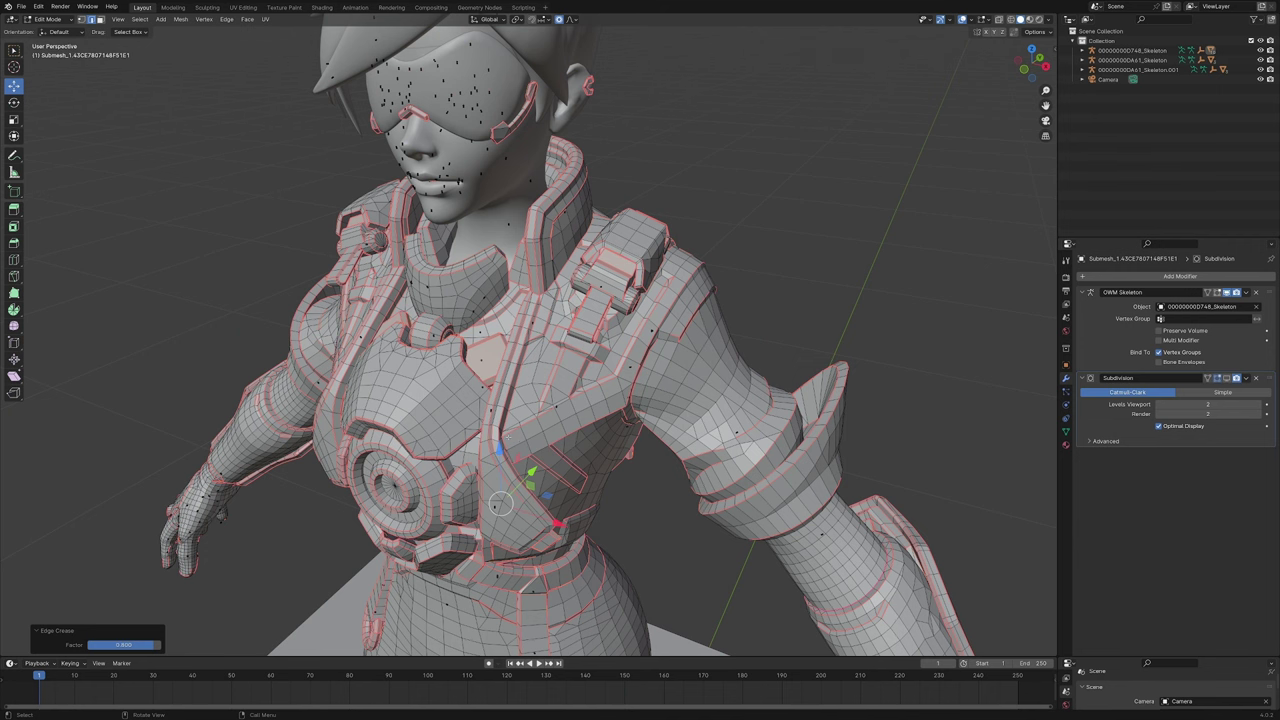
middle_click_drag(507, 481, 440, 531)
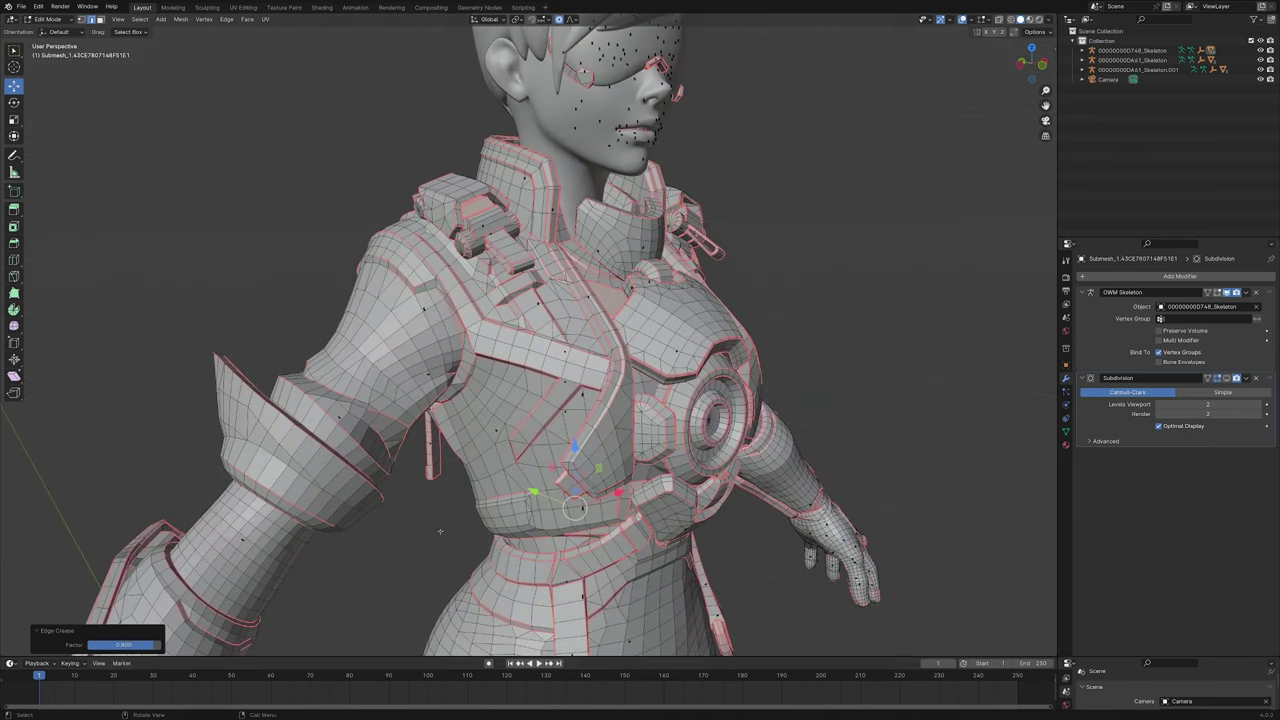
scroll(512, 442, "down", 2)
middle_click_drag(512, 442, 388, 466)
Step: Select the whole helper plane with its linked wall and delete it from the body mesh
scroll(461, 457, "down", 3)
scroll(388, 464, "down", 3)
left_click(387, 438)
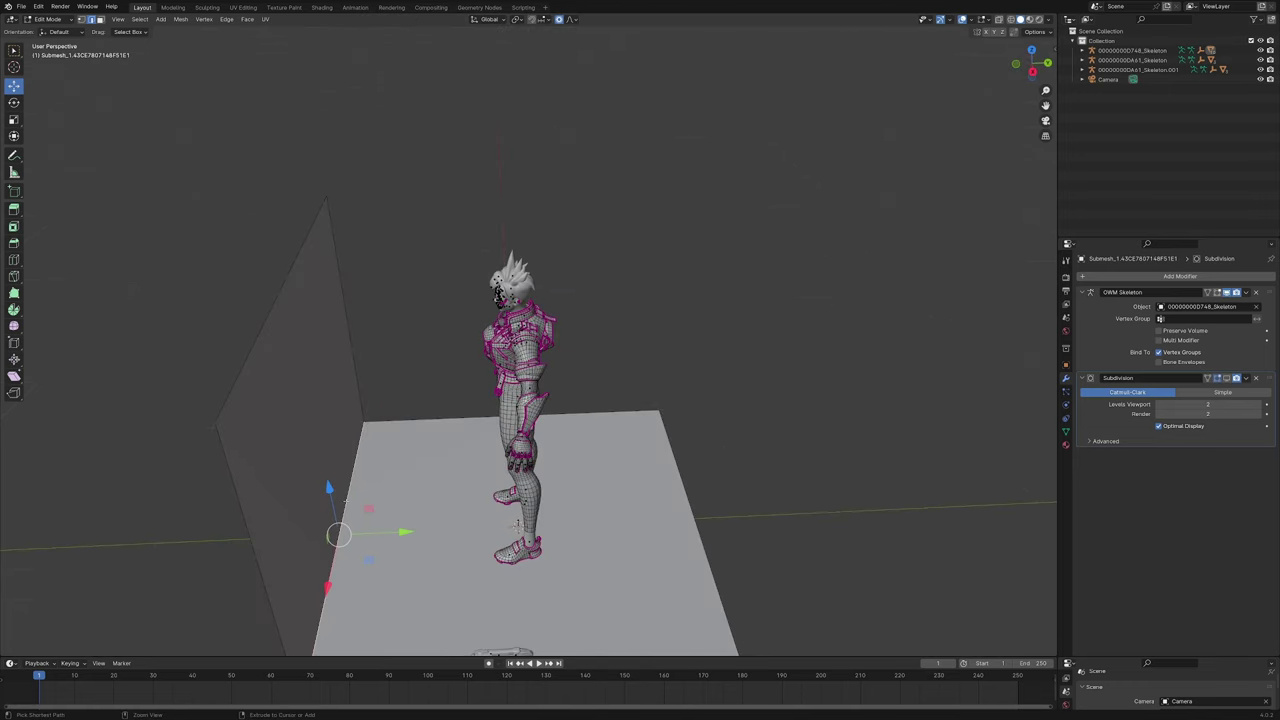
key("ctrl+l")
key("x")
left_click(391, 428)
Step: Show the Subdivision modifier in Object Mode and examine the smoothed body up close and as a whole
scroll(423, 407, "up", 5)
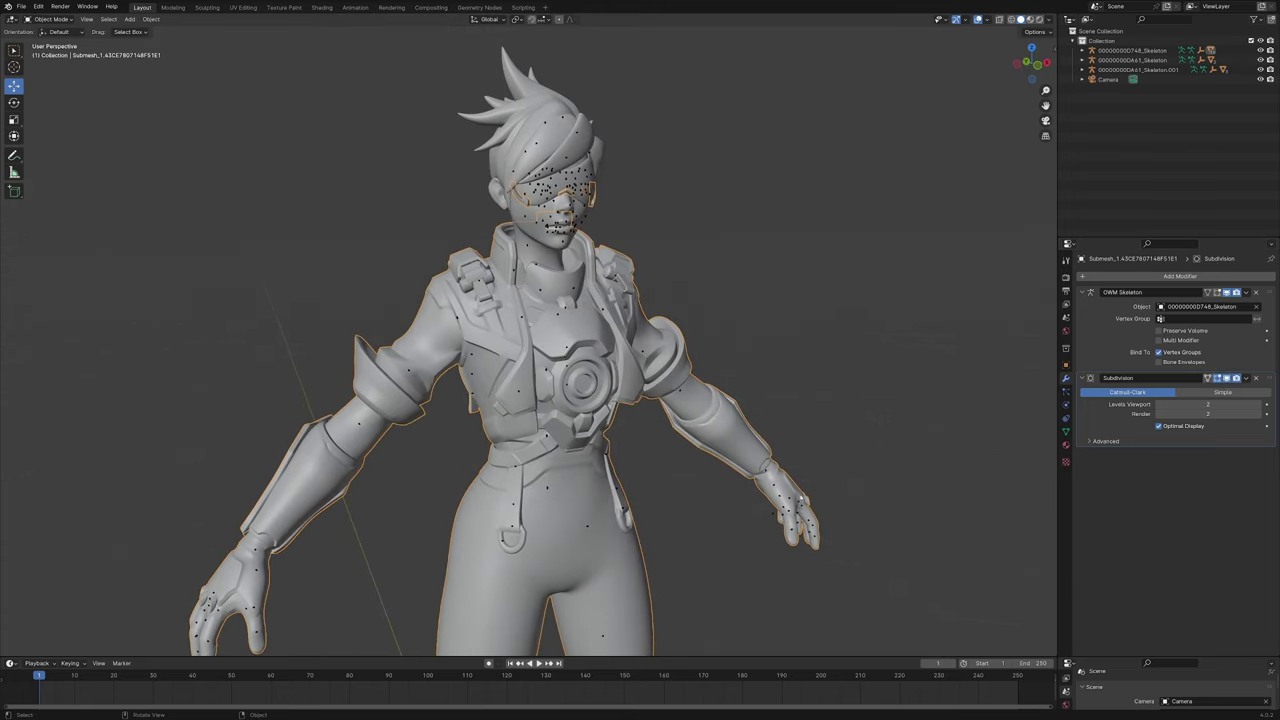
scroll(745, 471, "up", 4)
mouse_move(800, 475)
middle_mouse_down()
mouse_move(737, 469)
mouse_move(788, 458)
middle_mouse_up()
scroll(737, 468, "down", 2)
scroll(743, 462, "down", 5)
scroll(788, 458, "down", 2)
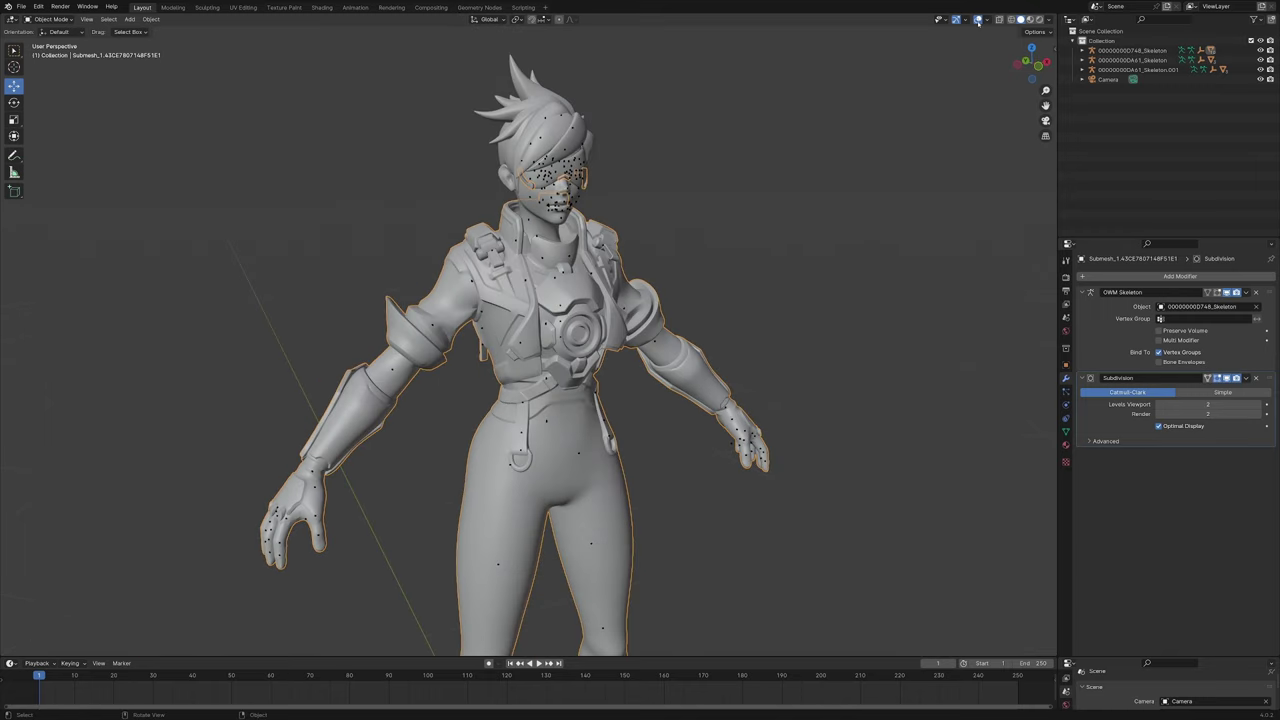
Step: Toggle the Subdivision modifier's viewport display to compare the smoothed and original body, leaving it off
left_click(1227, 378)
left_click(1229, 380)
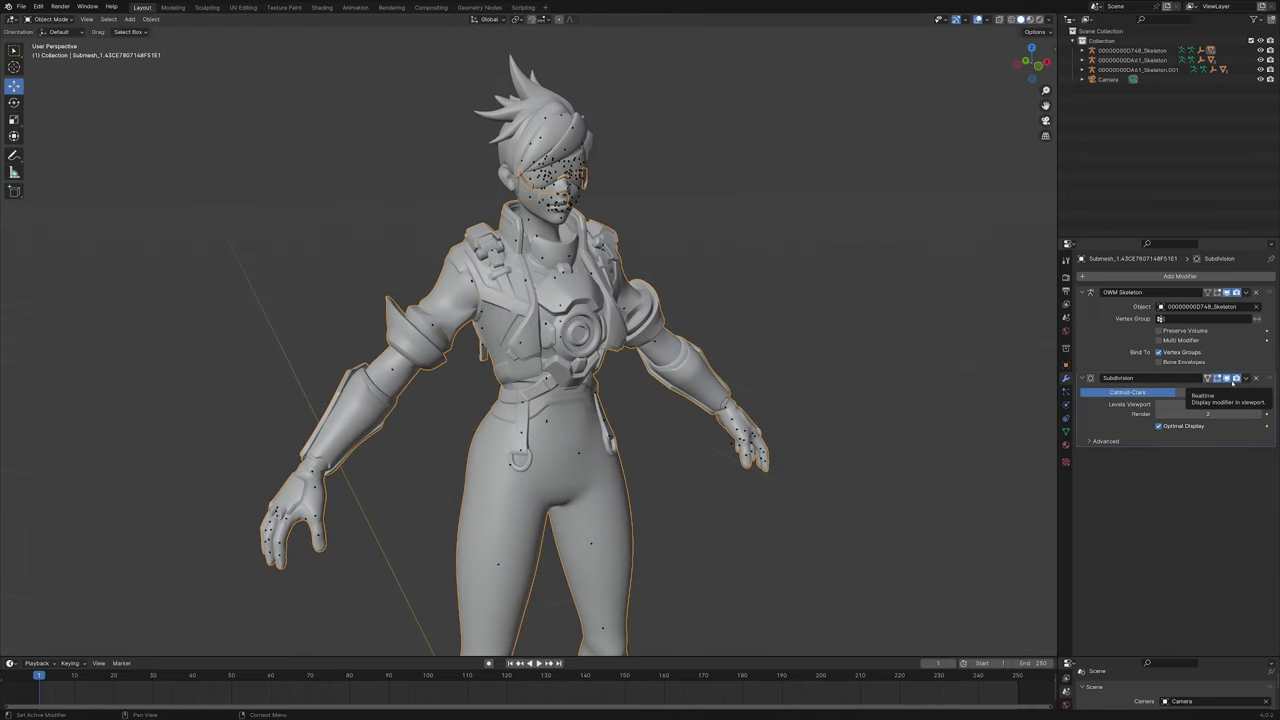
left_click(1229, 381)
left_click(1229, 380)
left_click(1230, 383)
middle_click_drag(838, 402, 805, 323)
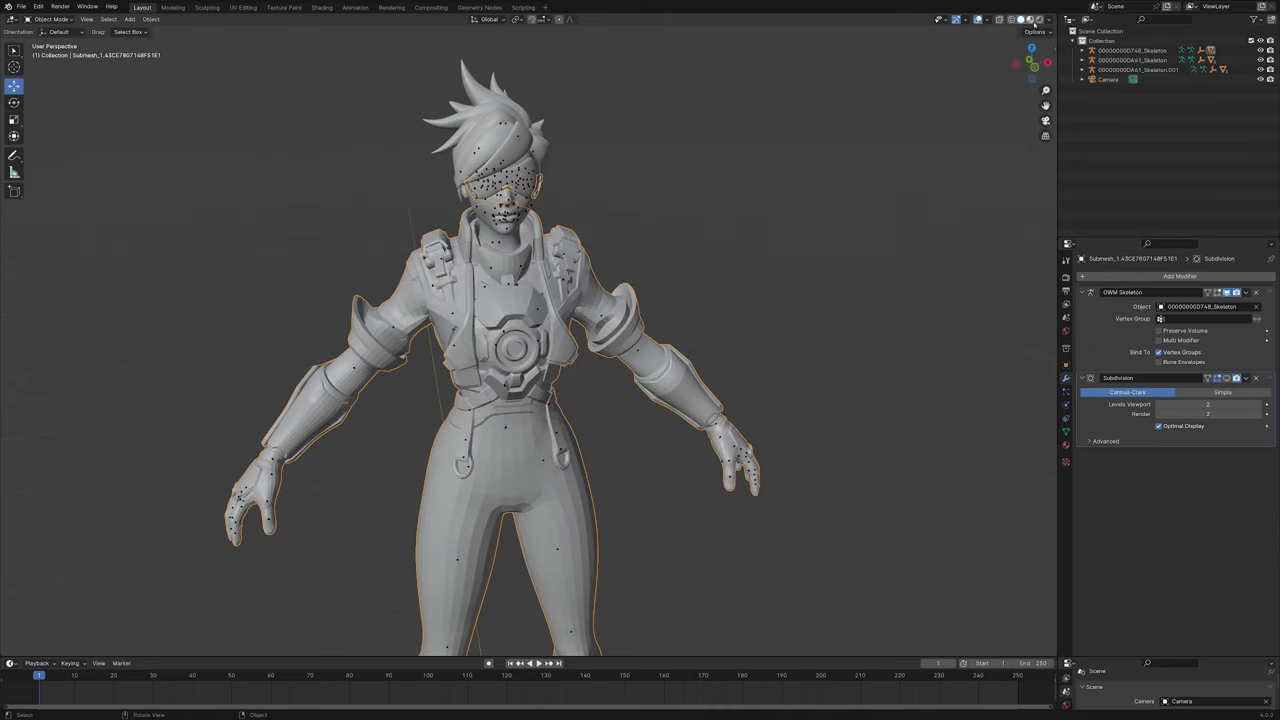
Step: Switch the viewport to Material Preview, shade the body smooth and view the torso from the side
left_click(1030, 19)
scroll(848, 286, "up", 3)
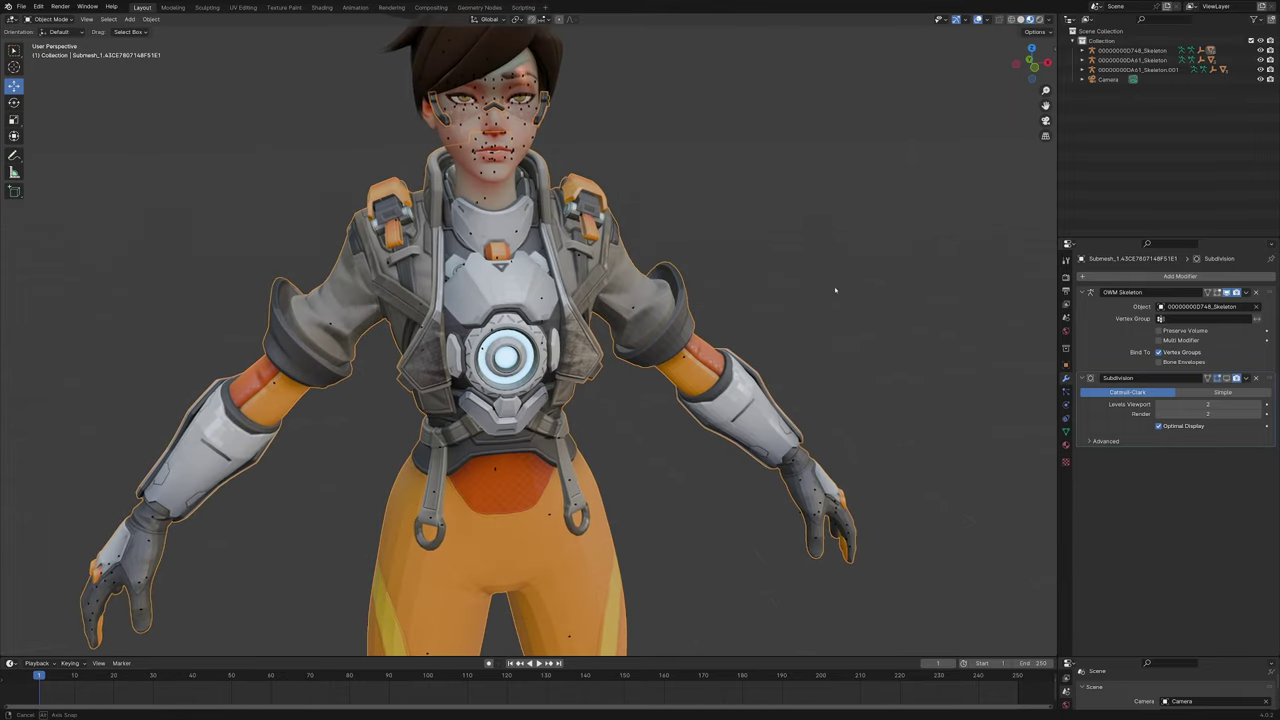
scroll(866, 210, "up", 3)
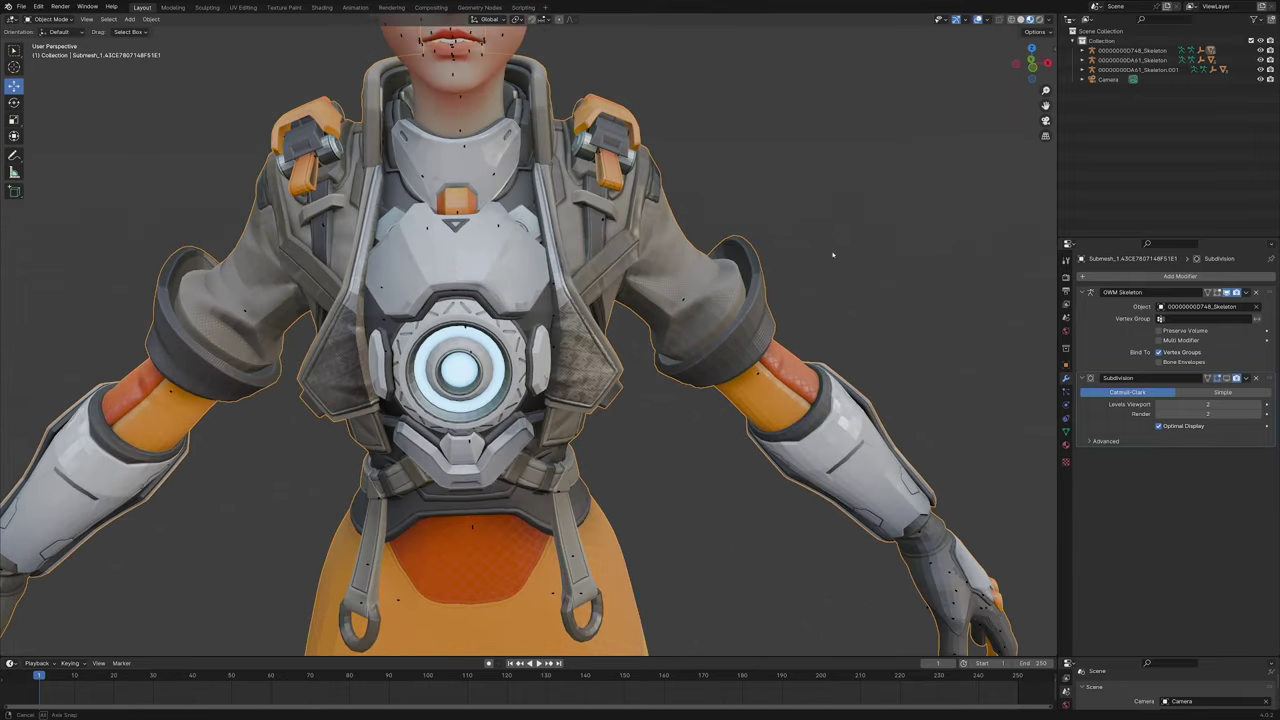
middle_click_drag(832, 254, 790, 276)
right_click(772, 300)
left_click(765, 310)
middle_click_drag(715, 404, 817, 371)
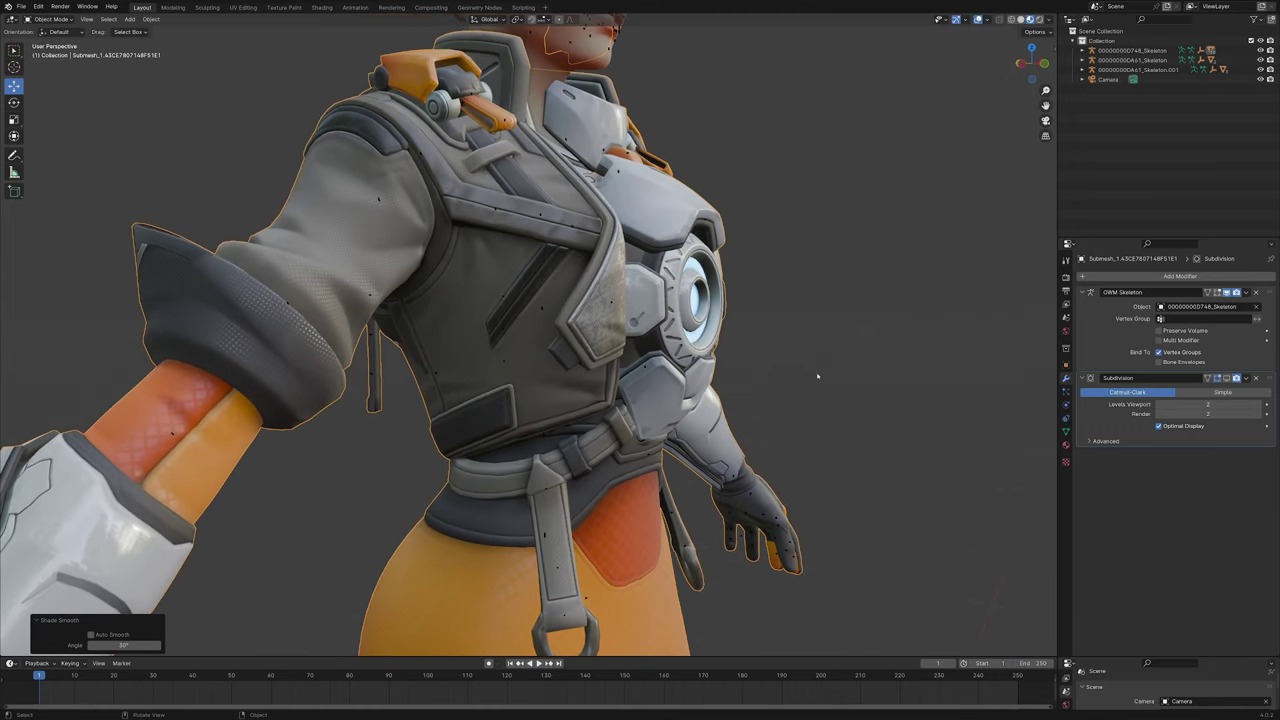
Step: Switch the body's Subdivision viewport display back on and compare Solid shading with Material Preview
left_click(1021, 20)
left_click(1227, 378)
left_click(1030, 20)
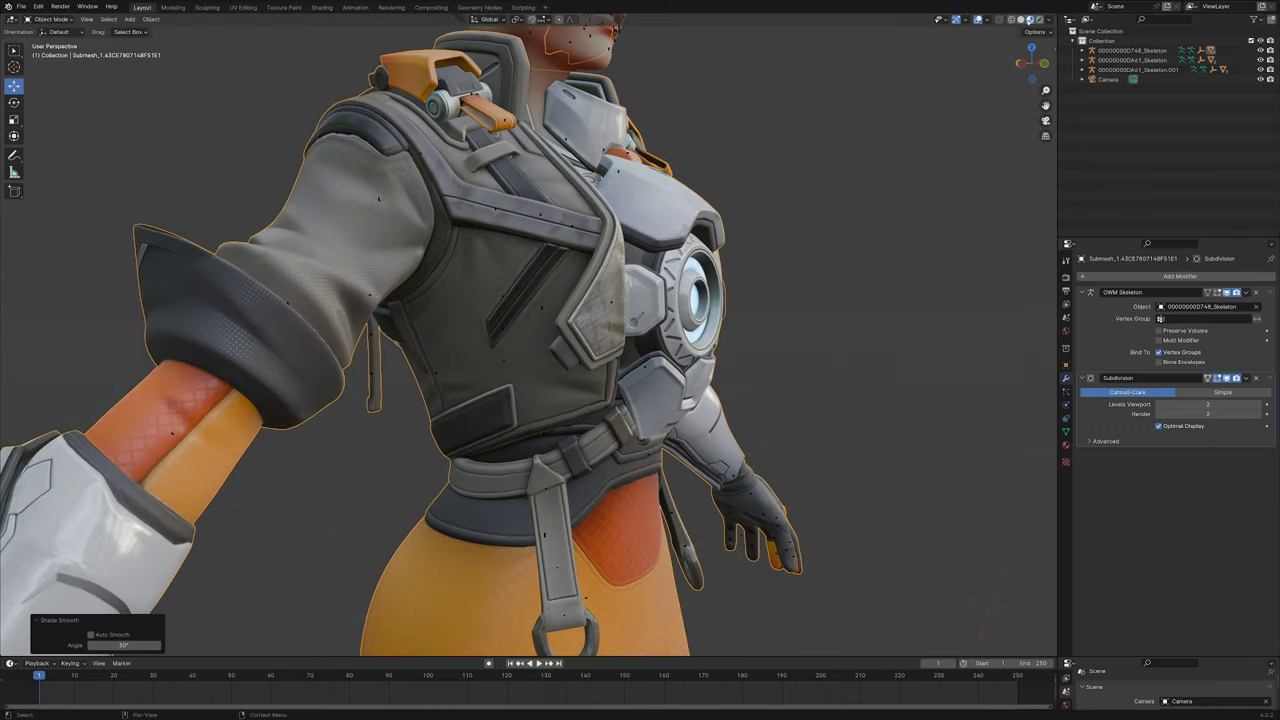
left_click(1020, 19)
left_click(1030, 19)
Step: Preview Texture colour in Solid shading, restore the Material colour, and compare the torso with Material Preview
left_click(1020, 19)
left_click(1050, 19)
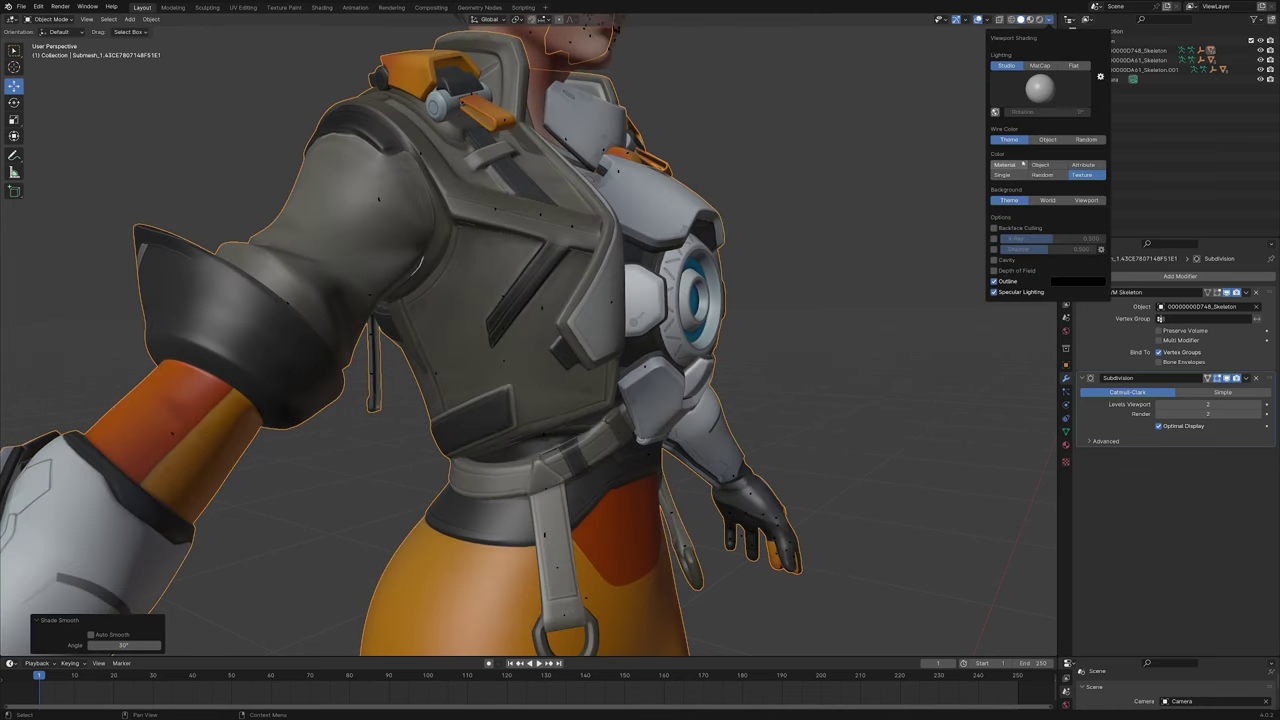
left_click(1020, 19)
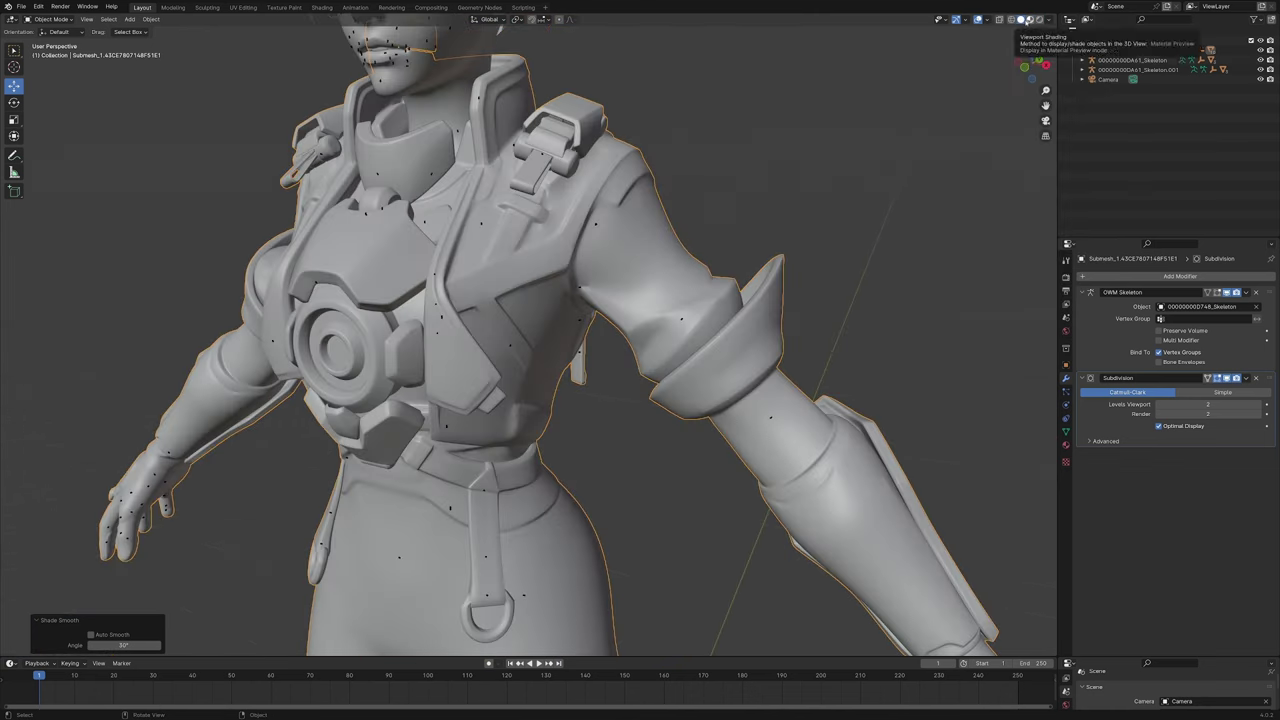
mouse_move(900, 250)
middle_mouse_down()
mouse_move(903, 271)
mouse_move(917, 194)
mouse_move(935, 199)
mouse_move(995, 105)
middle_mouse_up()
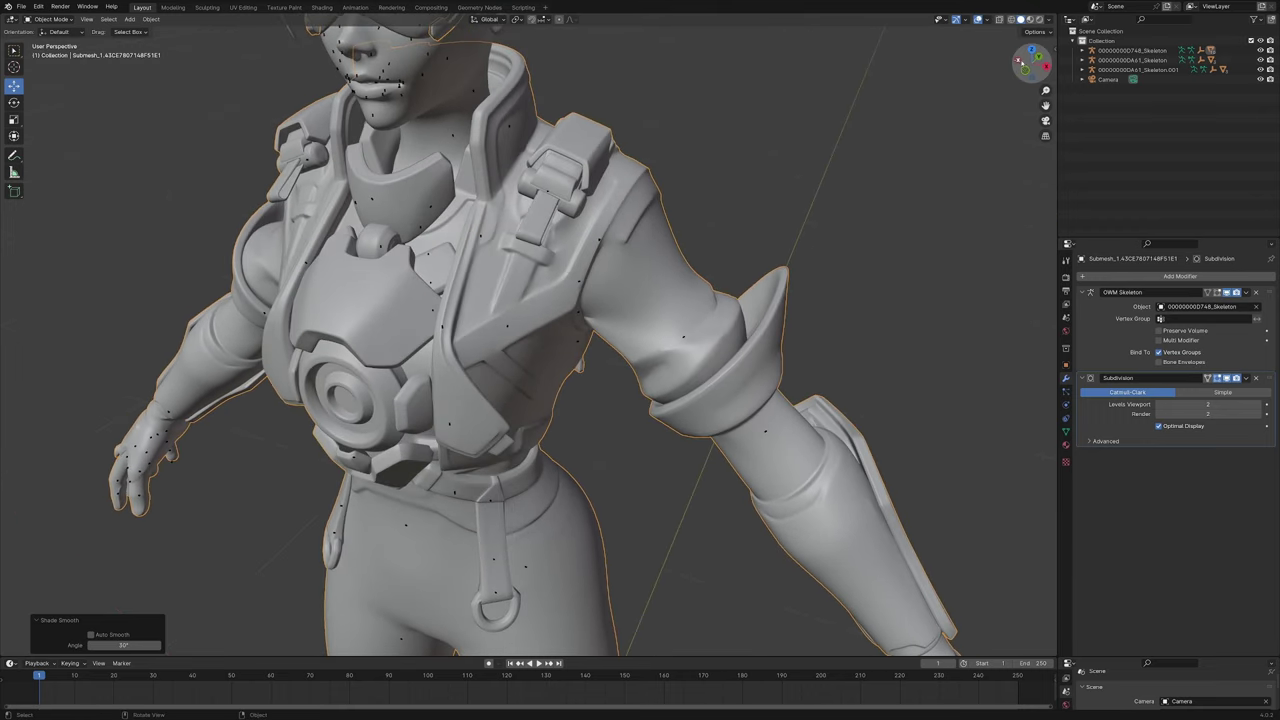
left_click(1030, 19)
scroll(668, 377, "up", 2)
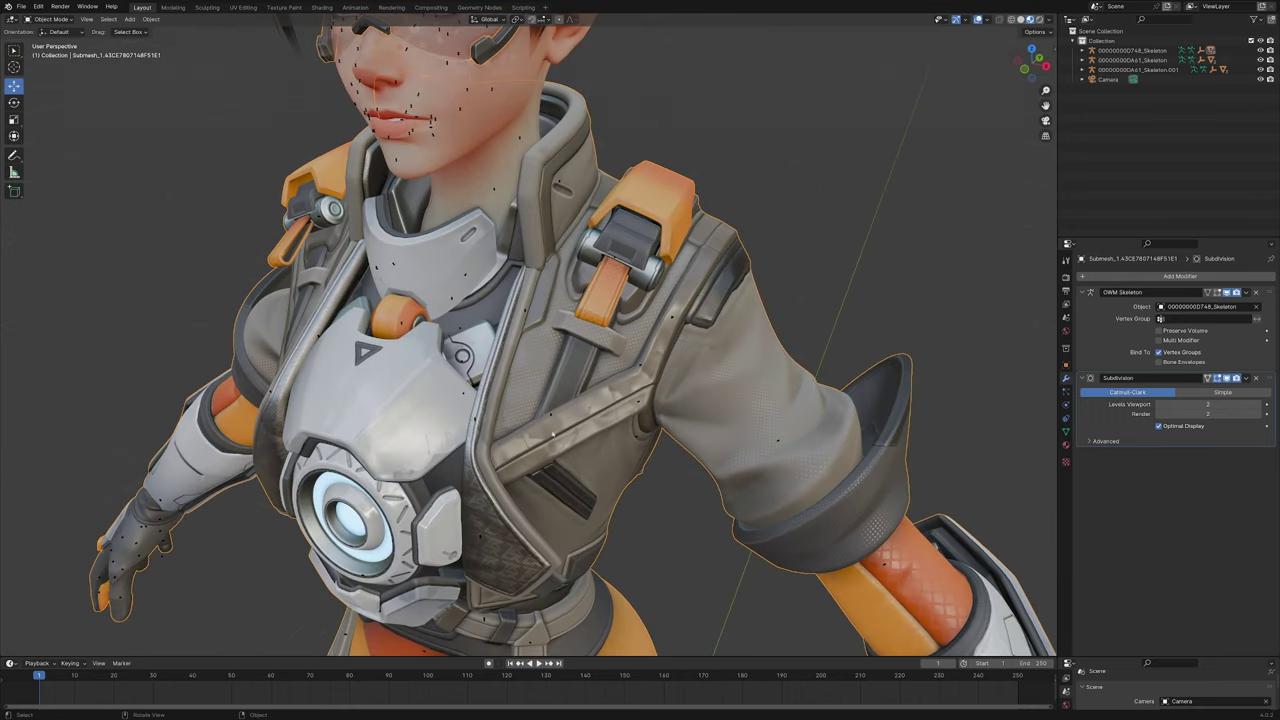
left_click(1020, 19)
Step: Enter Edit Mode on the body mesh and turn off the Subdivision modifier's Edit Mode display
mouse_move(700, 430)
middle_mouse_down()
mouse_move(706, 442)
mouse_move(720, 288)
mouse_move(735, 288)
middle_mouse_up()
key("Tab")
scroll(720, 288, "up", 3)
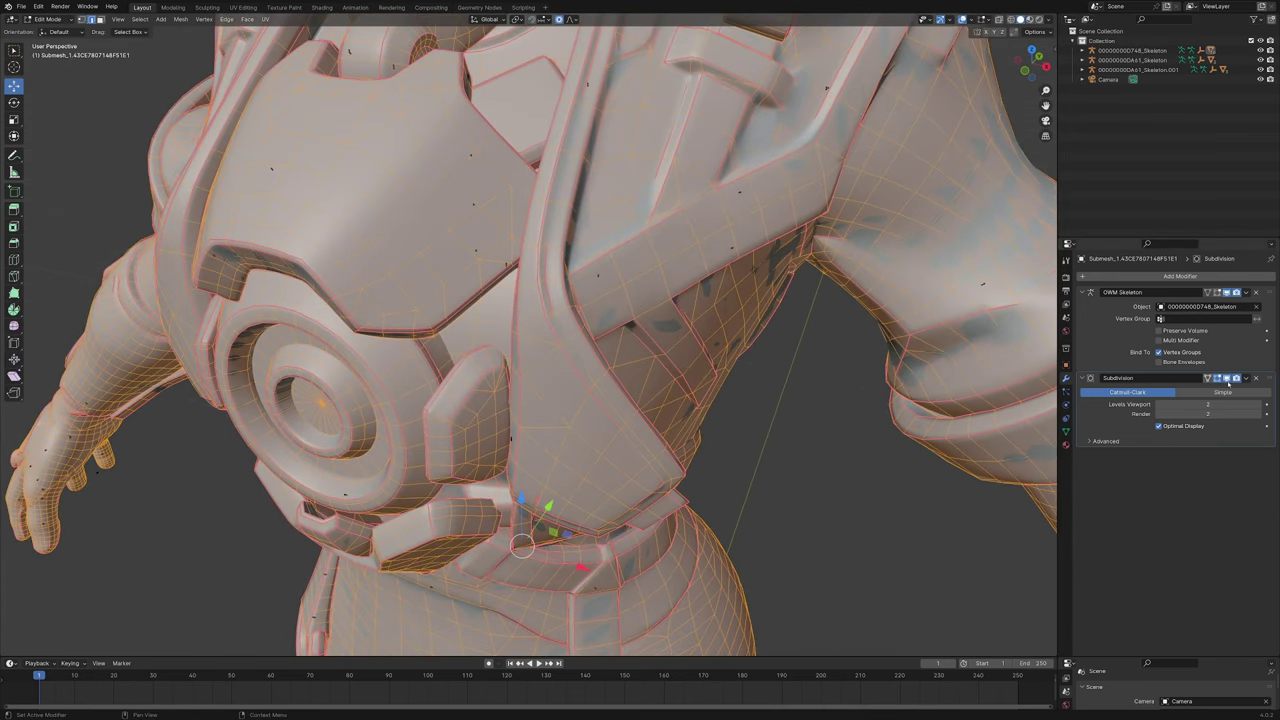
left_click(1227, 378)
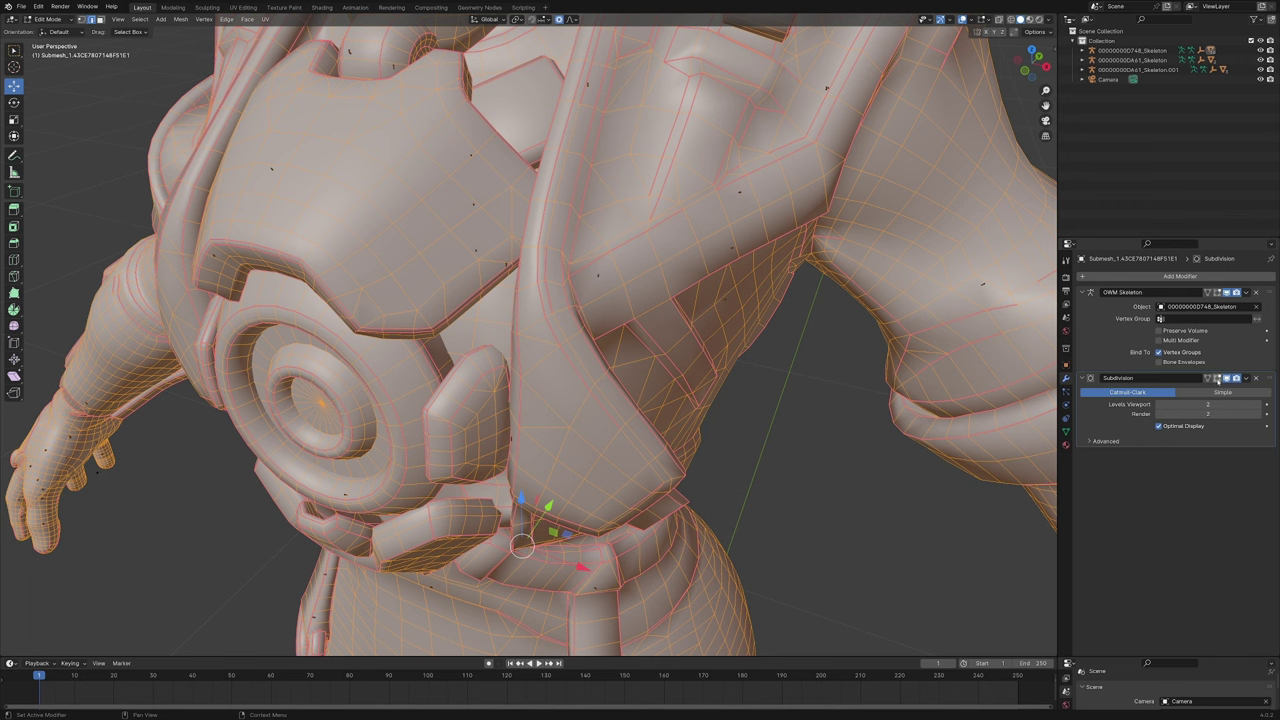
Step: Show the jacket front in Material Preview and select a vertex at the lower end of the chest strap in vertex mode
scroll(690, 230, "up", 1)
middle_click_drag(690, 220, 584, 383, "shift")
scroll(584, 383, "up", 1)
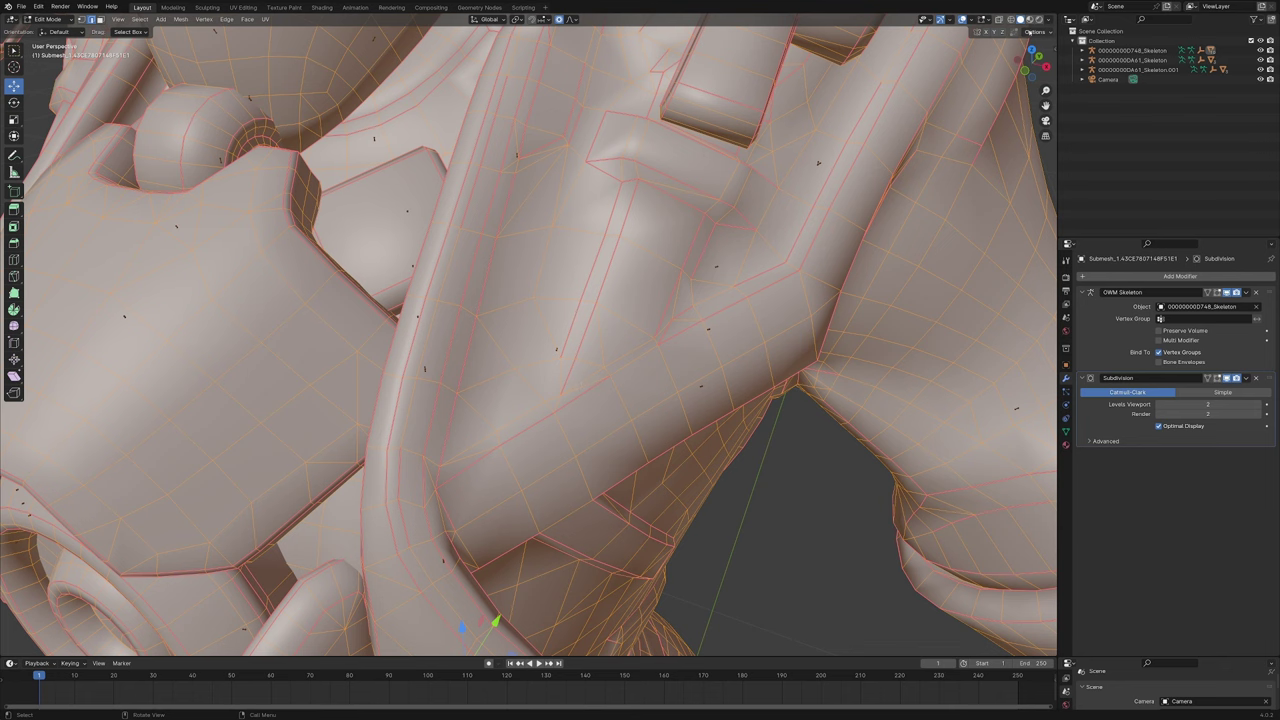
left_click(1029, 19)
key("1")
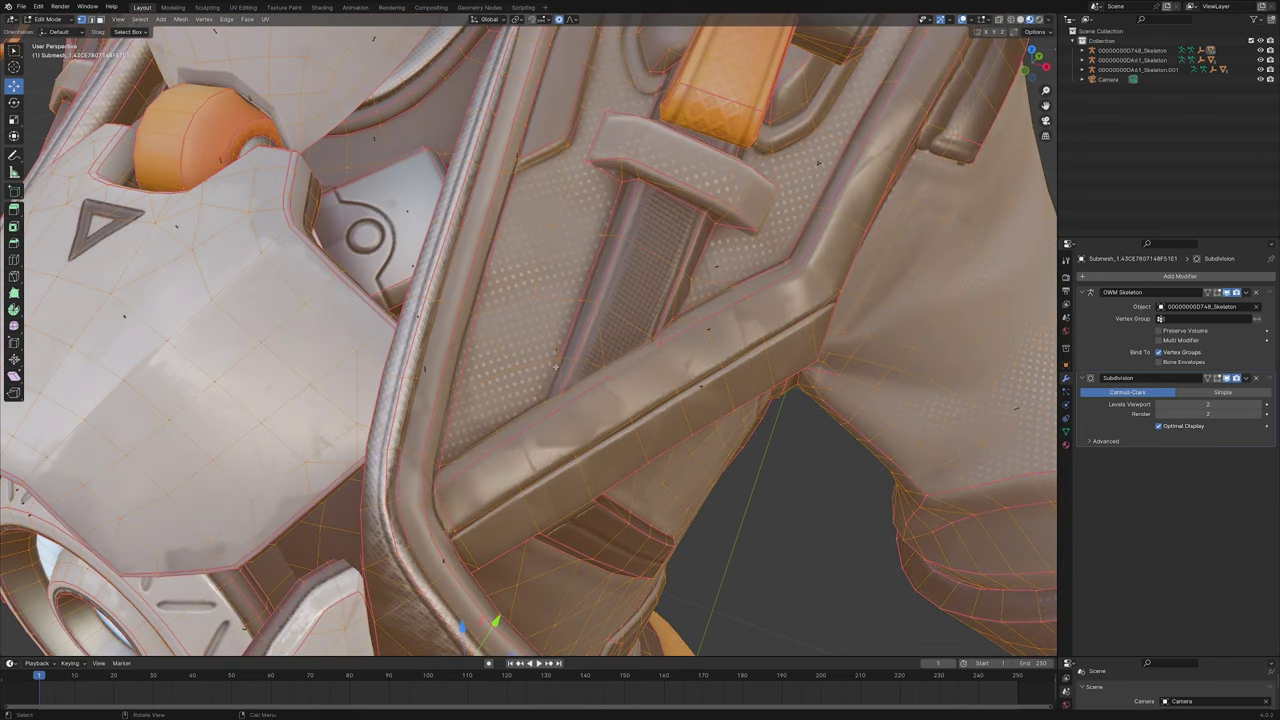
left_click(555, 367)
left_click(552, 378)
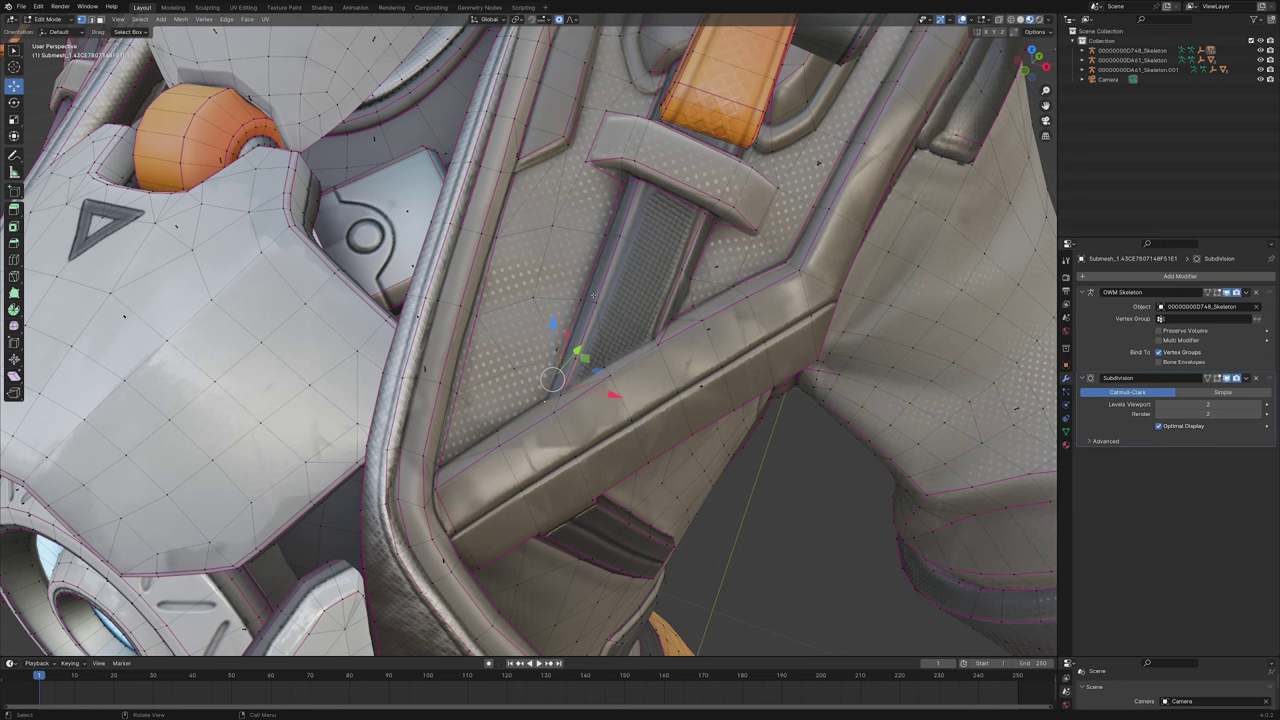
Step: Select the short edge at the chest strap's lower end, beside the jacket's diagonal trim, and dissolve it in edge mode
scroll(589, 441, "up", 8)
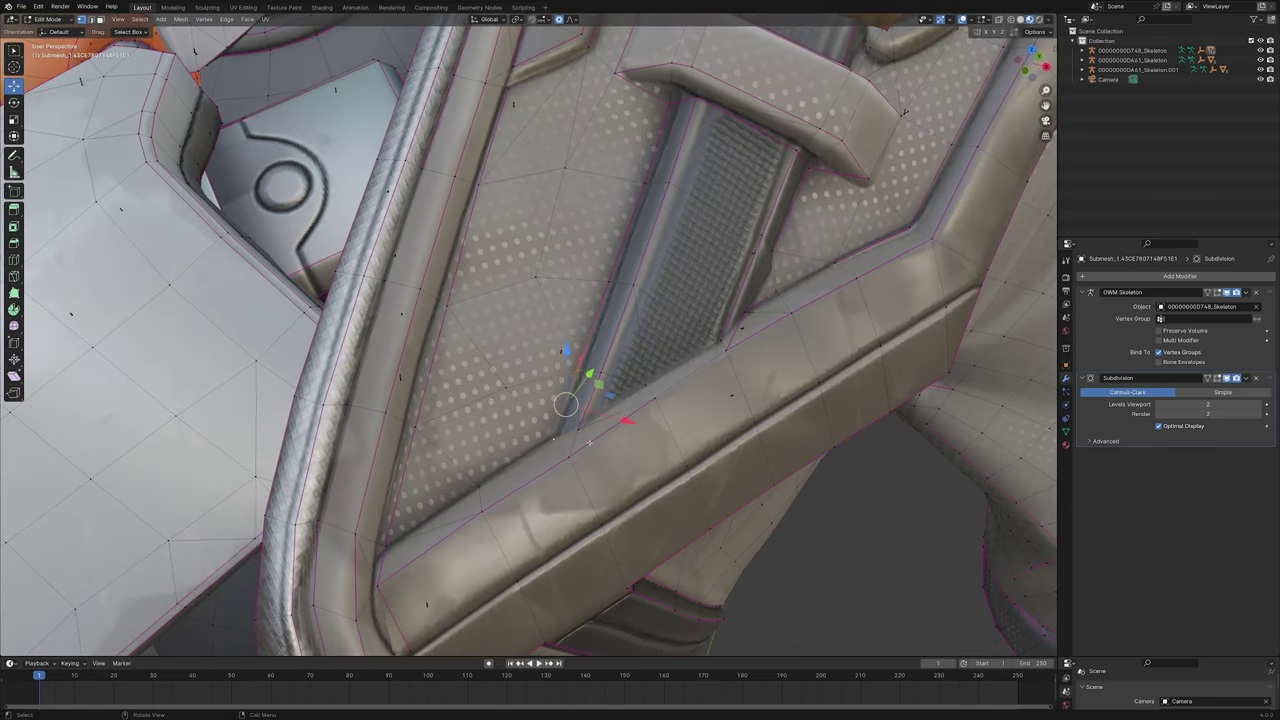
key("KP_Decimal")
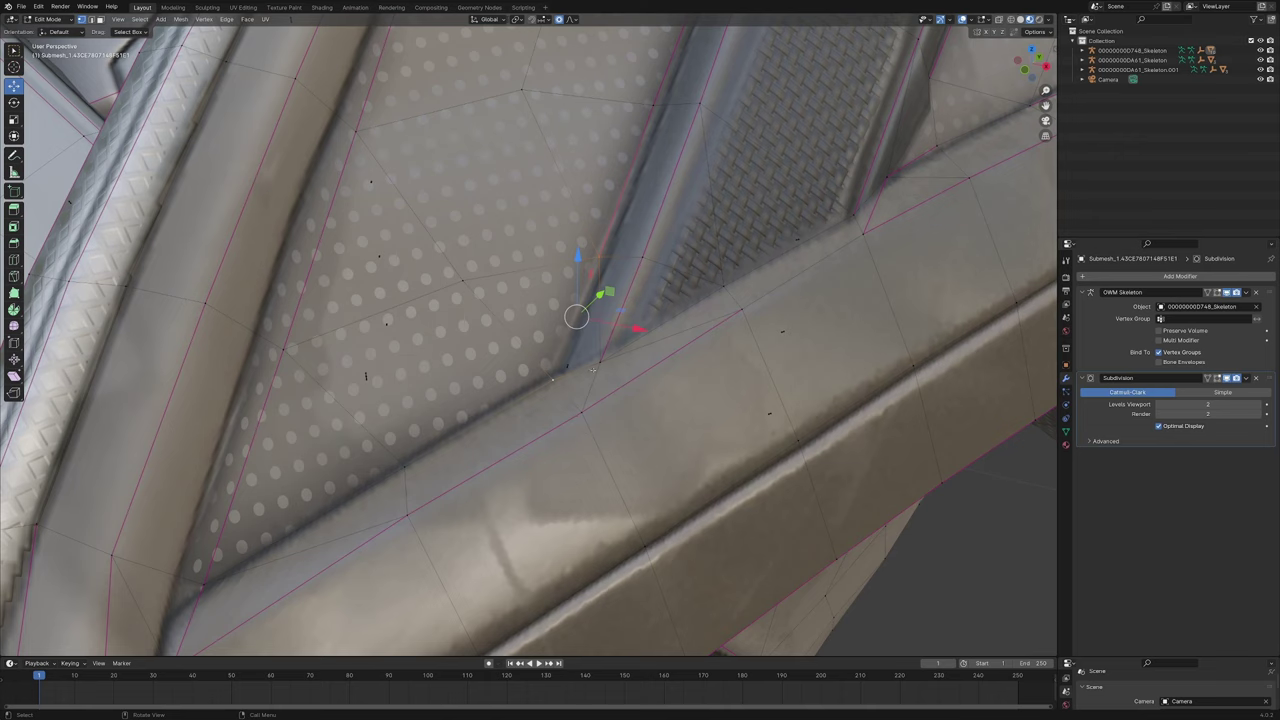
left_click(598, 257)
key("shift")
left_click(557, 382, "shift")
scroll(556, 368, "down", 3)
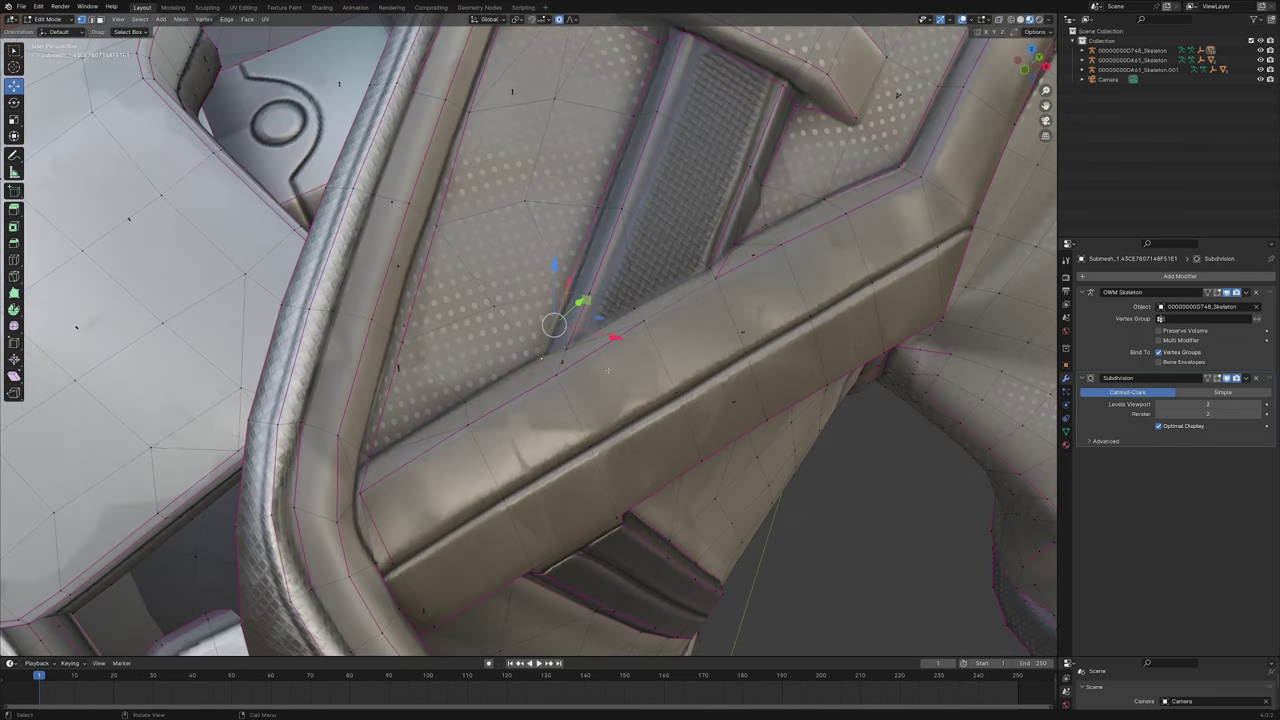
scroll(557, 417, "up", 3)
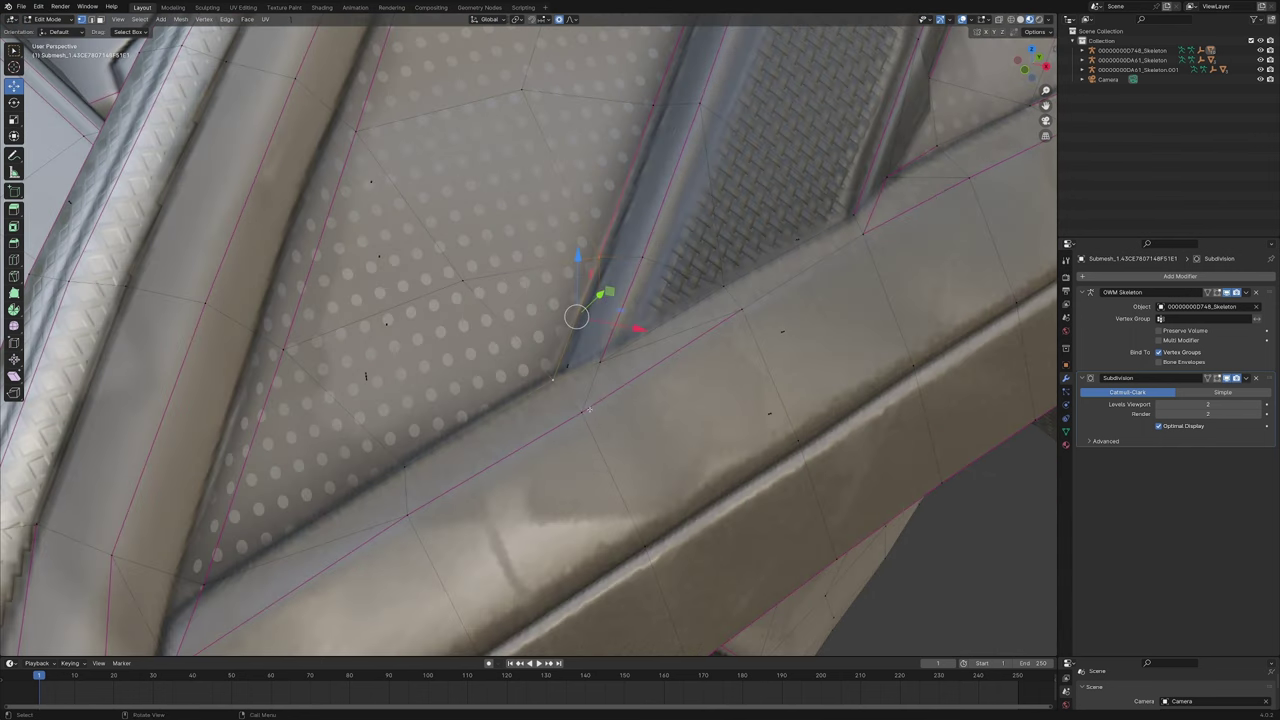
key("2")
key("ctrl+x")
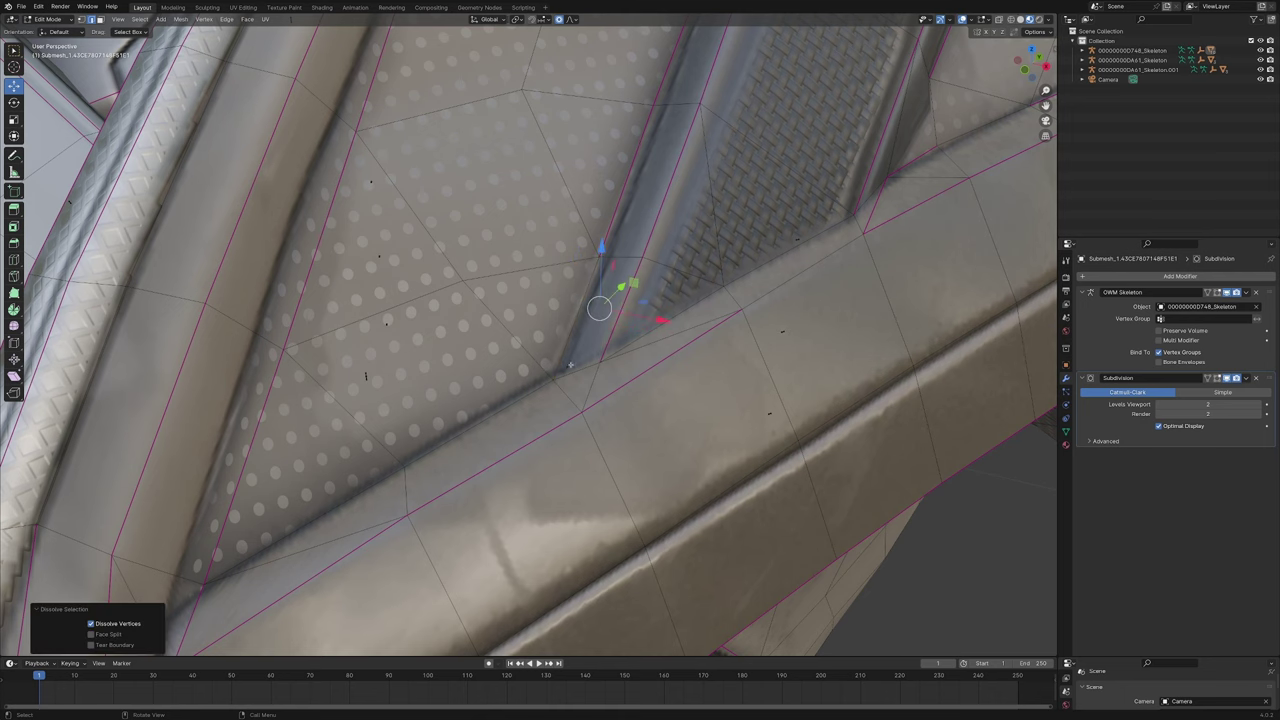
scroll(576, 382, "down", 4)
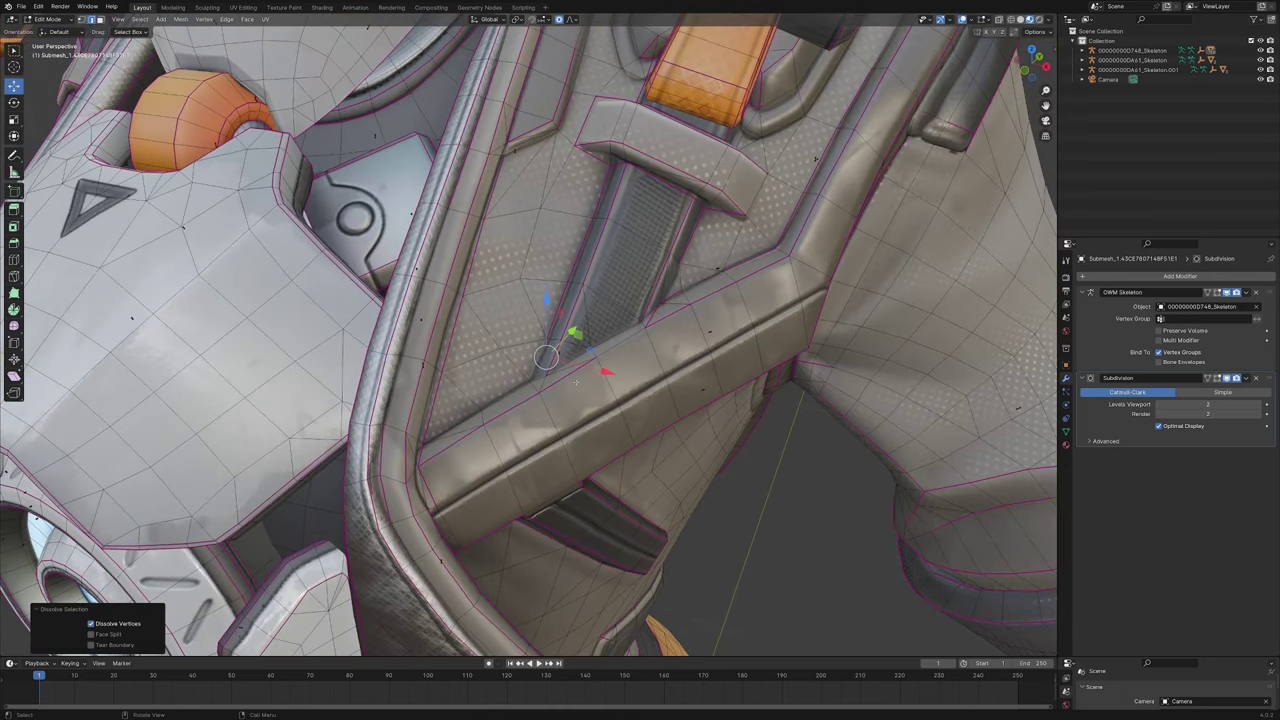
Step: Undo the last dissolve and crease the short edge at the chest strap's lower end with a factor of 0.8
scroll(576, 382, "up", 2)
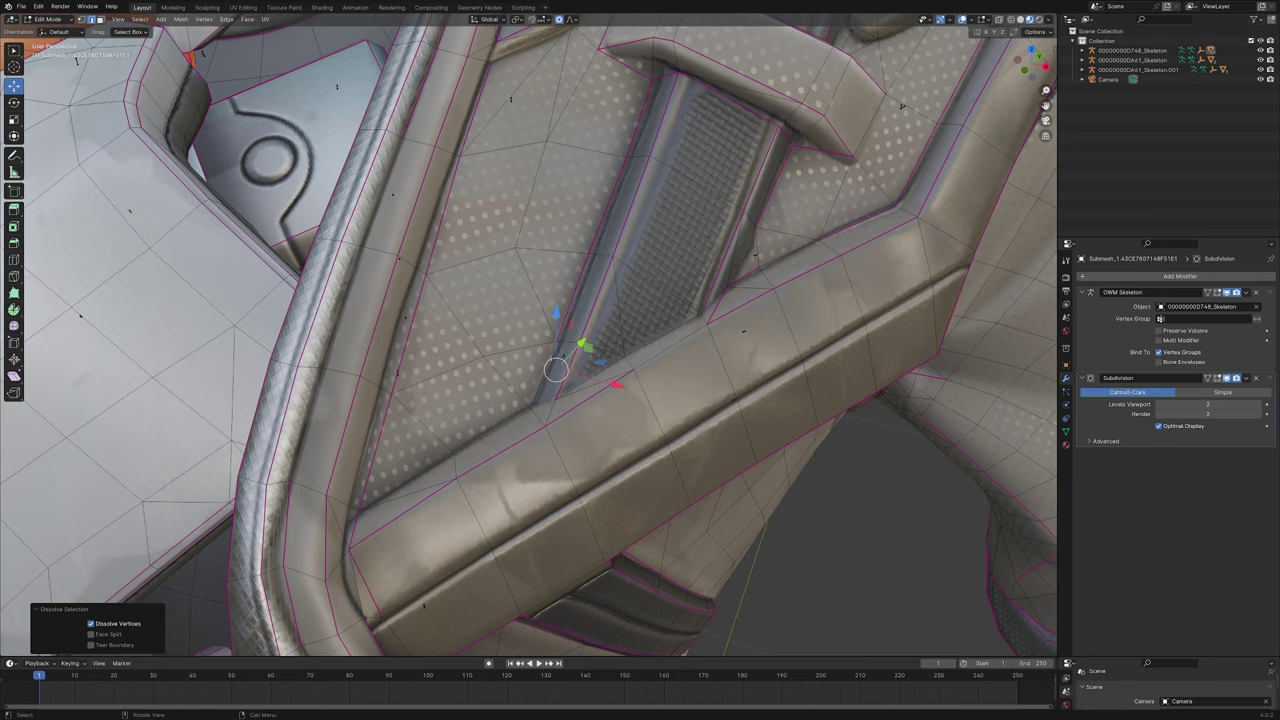
key("ctrl+z")
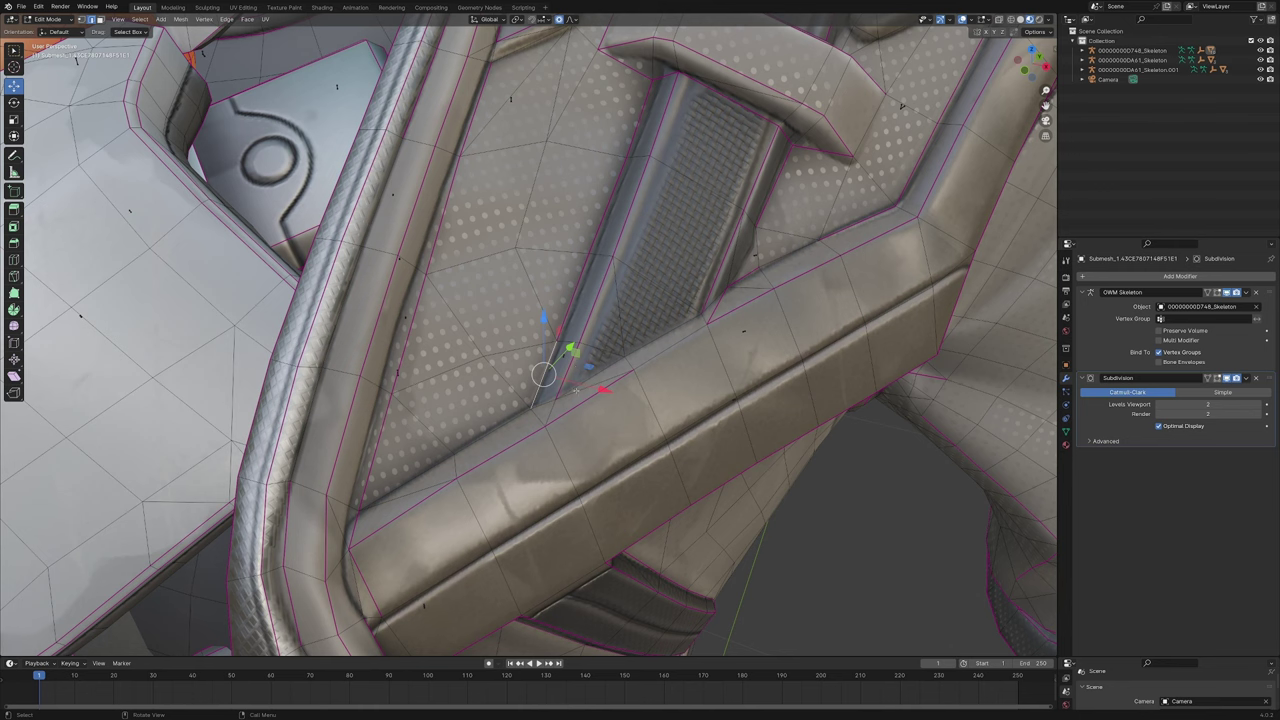
key("shift+e")
key("Return")
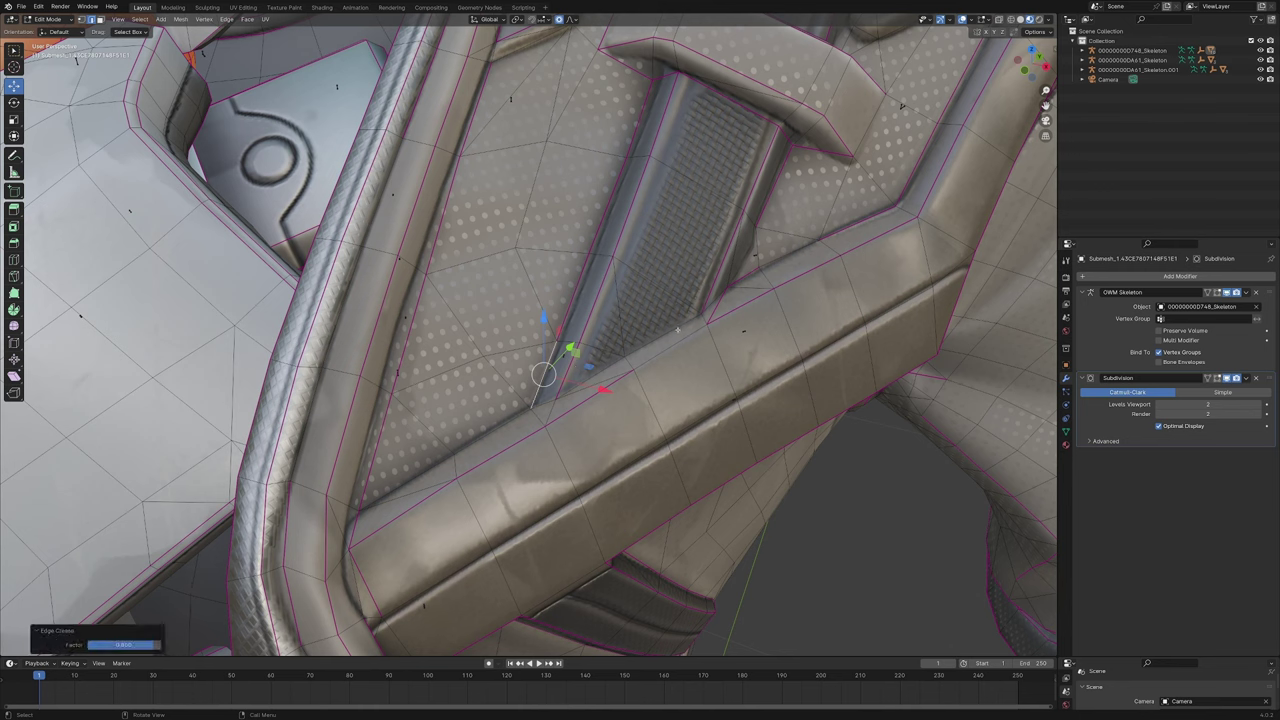
Step: Crease the edge path where the strap and jacket panel meet the diagonal trim, plus the adjoining trim edge, each at 0.8
left_click(717, 300)
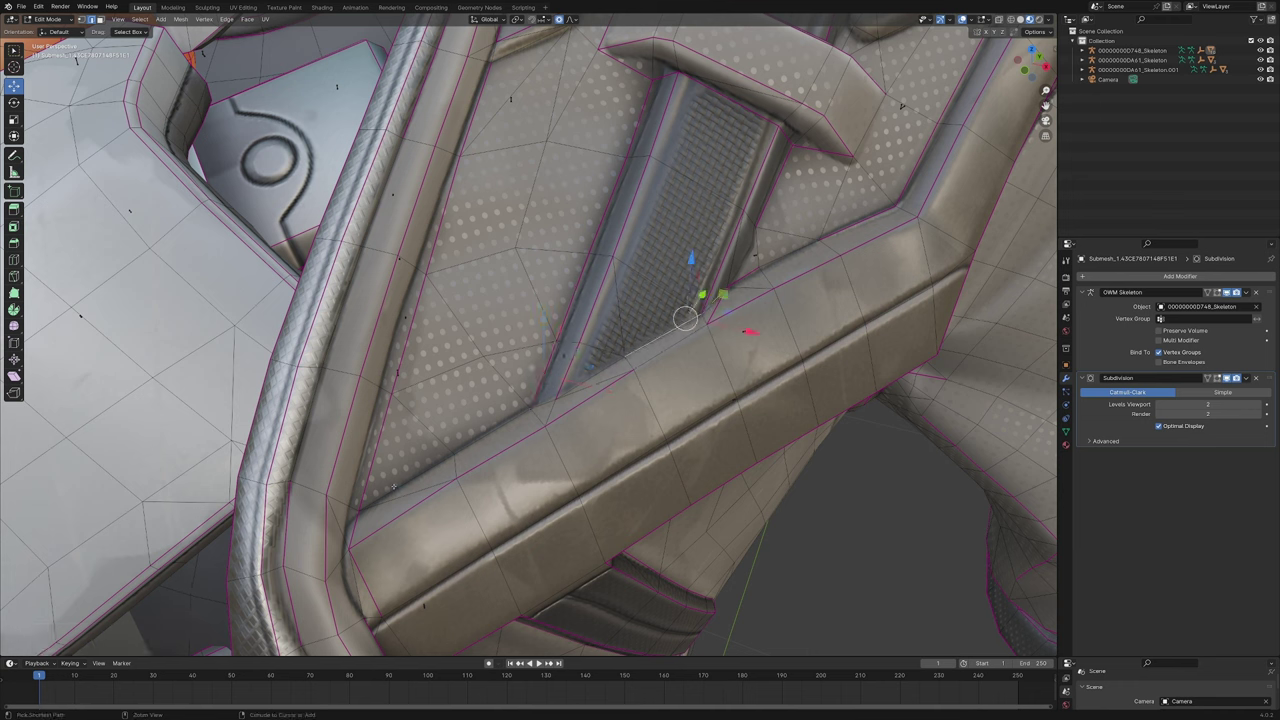
left_click(450, 456, "ctrl")
key("shift+e")
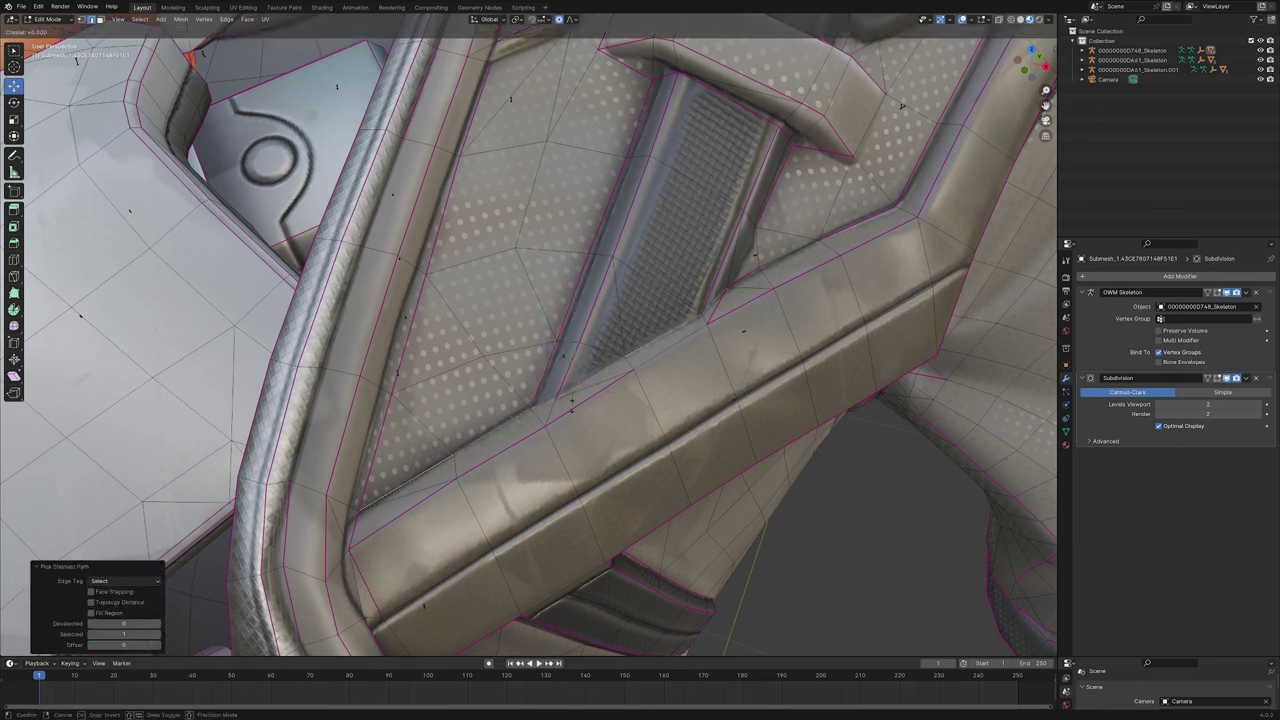
type(".8")
key("Return")
left_click(673, 349)
key("shift+e")
type(".8")
key("Return")
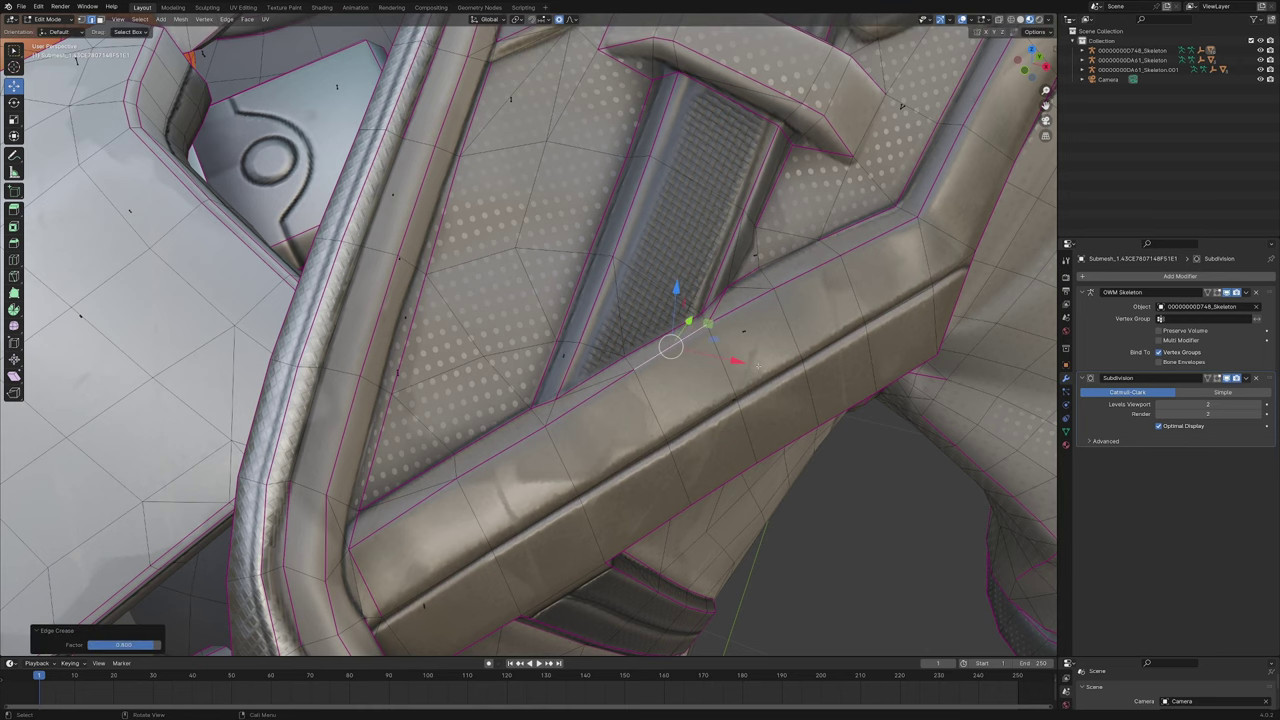
Step: Apply a crease factor of -1 to the short edge joining the strap's other lower corner to the diagonal trim
scroll(760, 375, "up", 3)
middle_click_drag(771, 414, 412, 540, "shift")
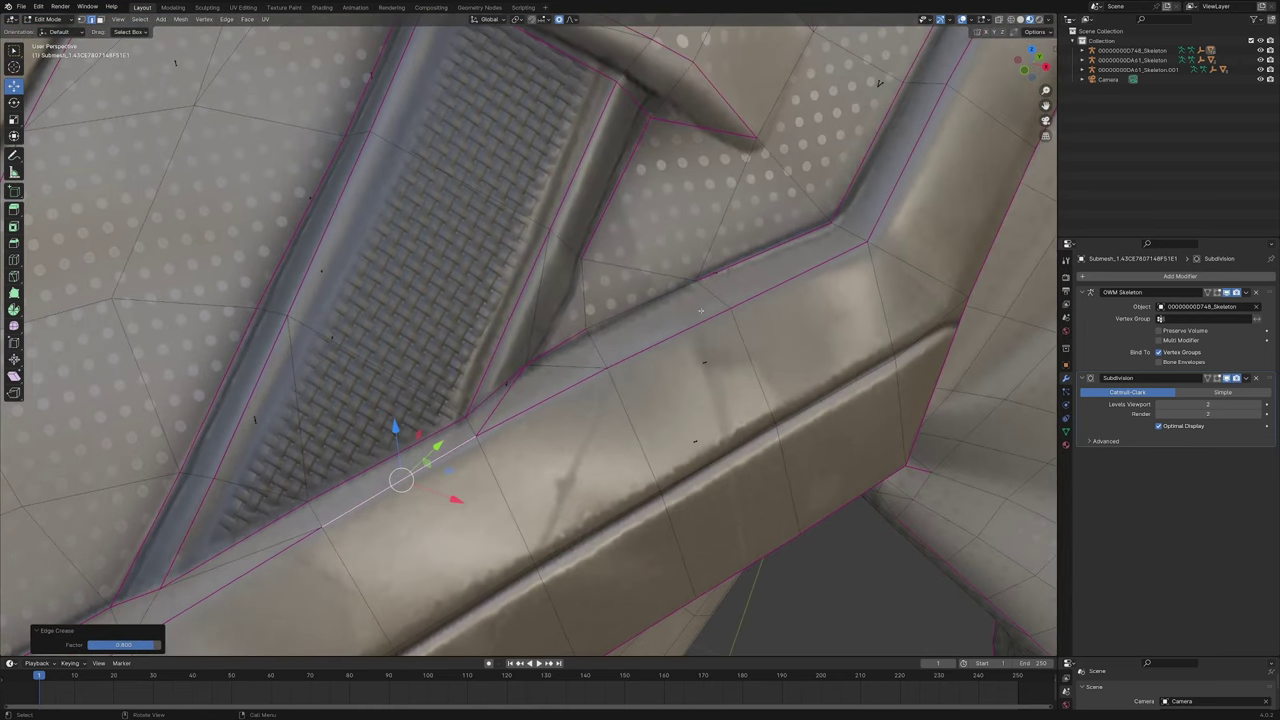
scroll(700, 311, "down", 3)
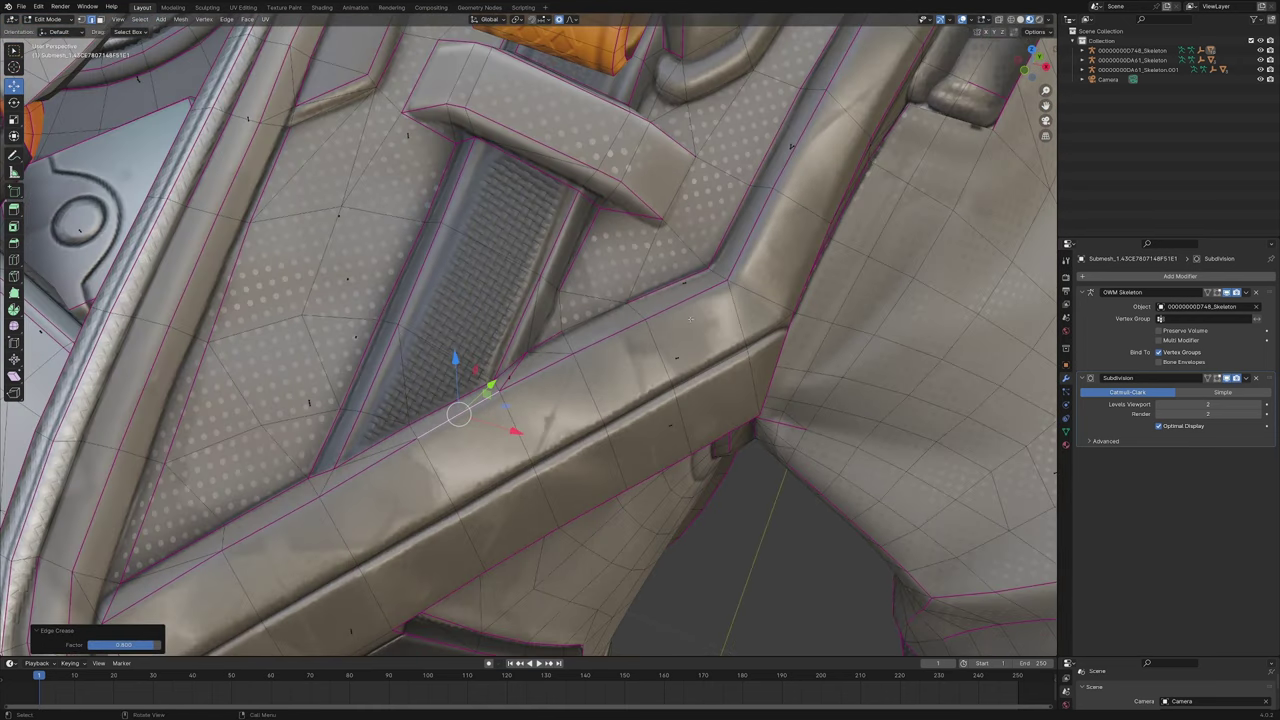
middle_click_drag(606, 364, 753, 326, "shift")
scroll(753, 328, "up", 3)
left_click(748, 332)
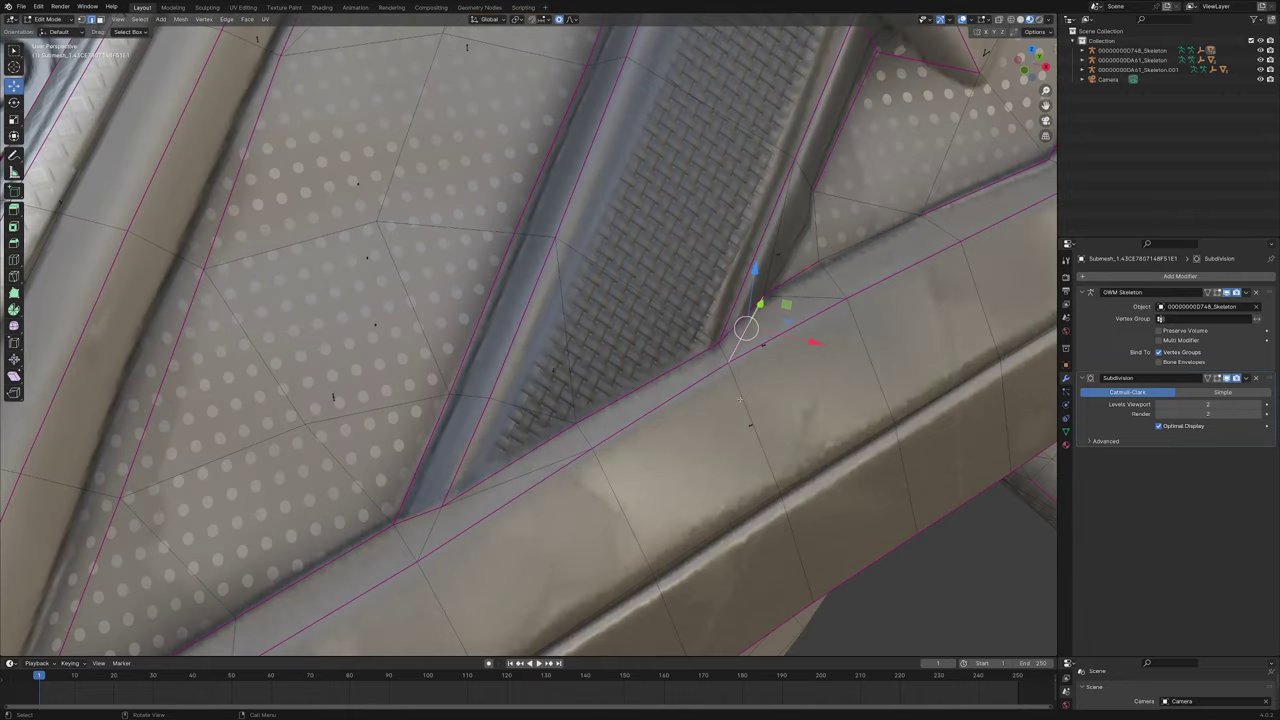
scroll(851, 340, "down", 2)
scroll(852, 337, "down", 2)
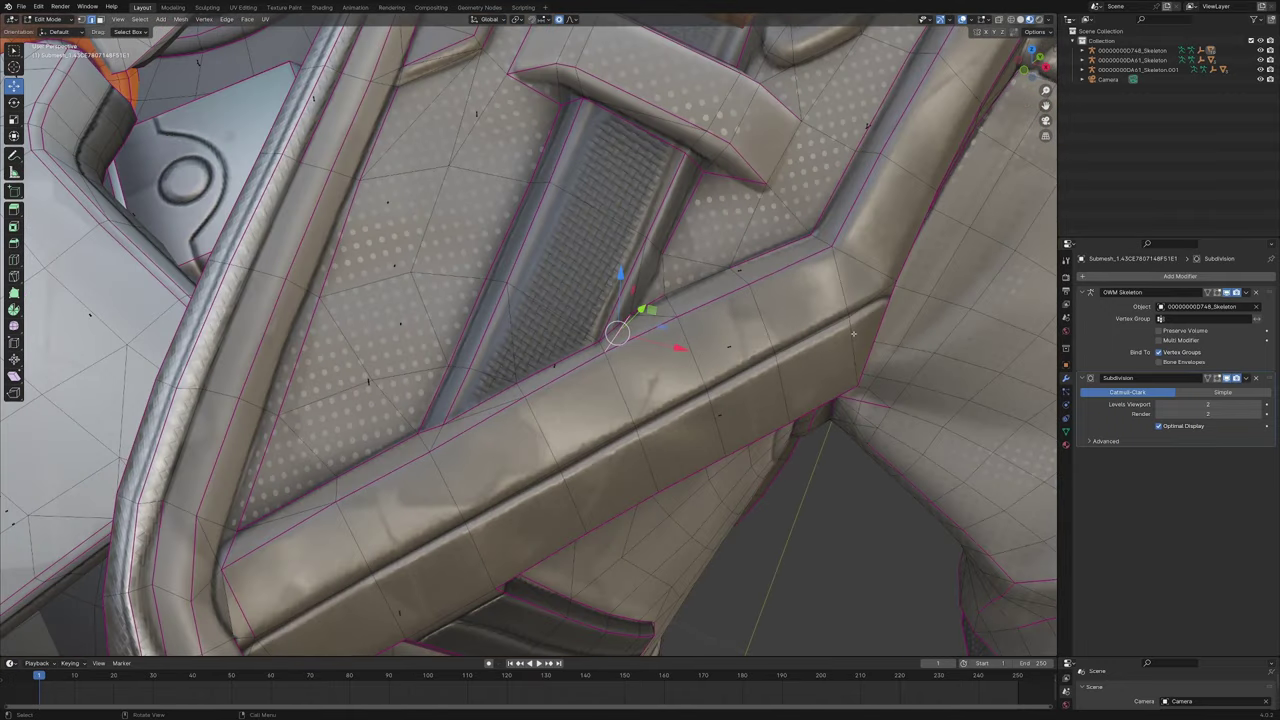
key("shift+e")
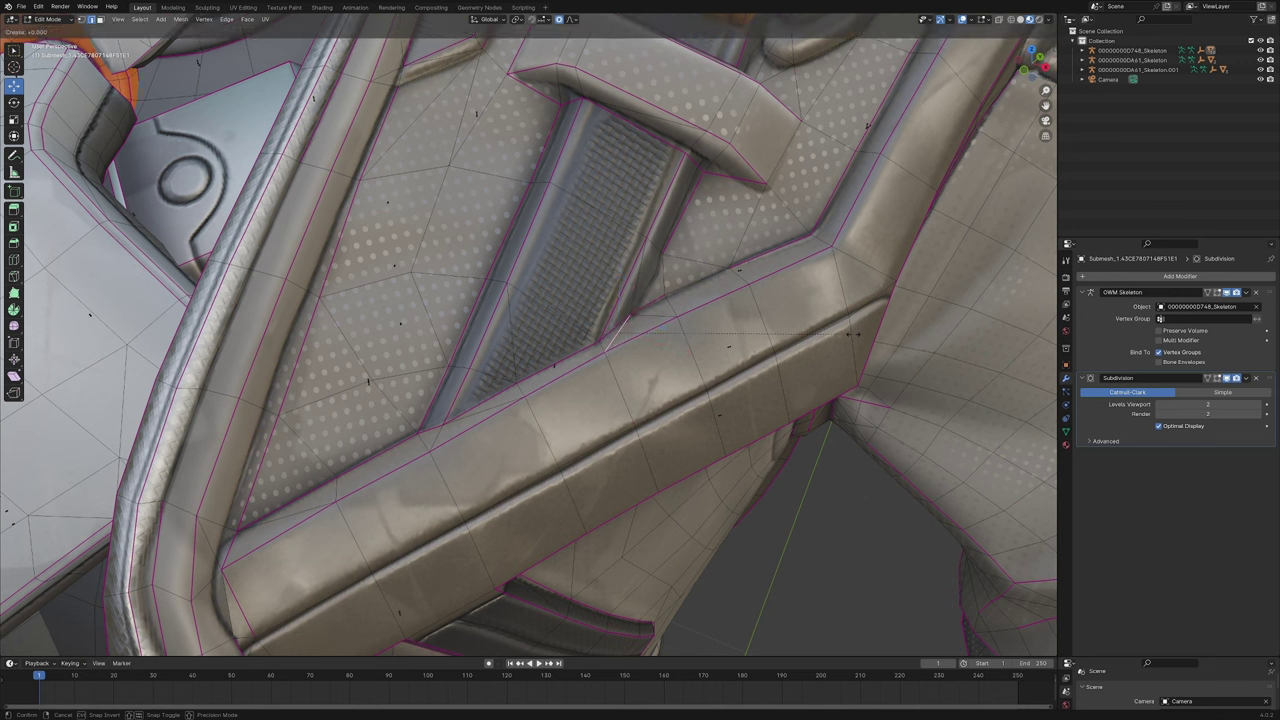
key("Return")
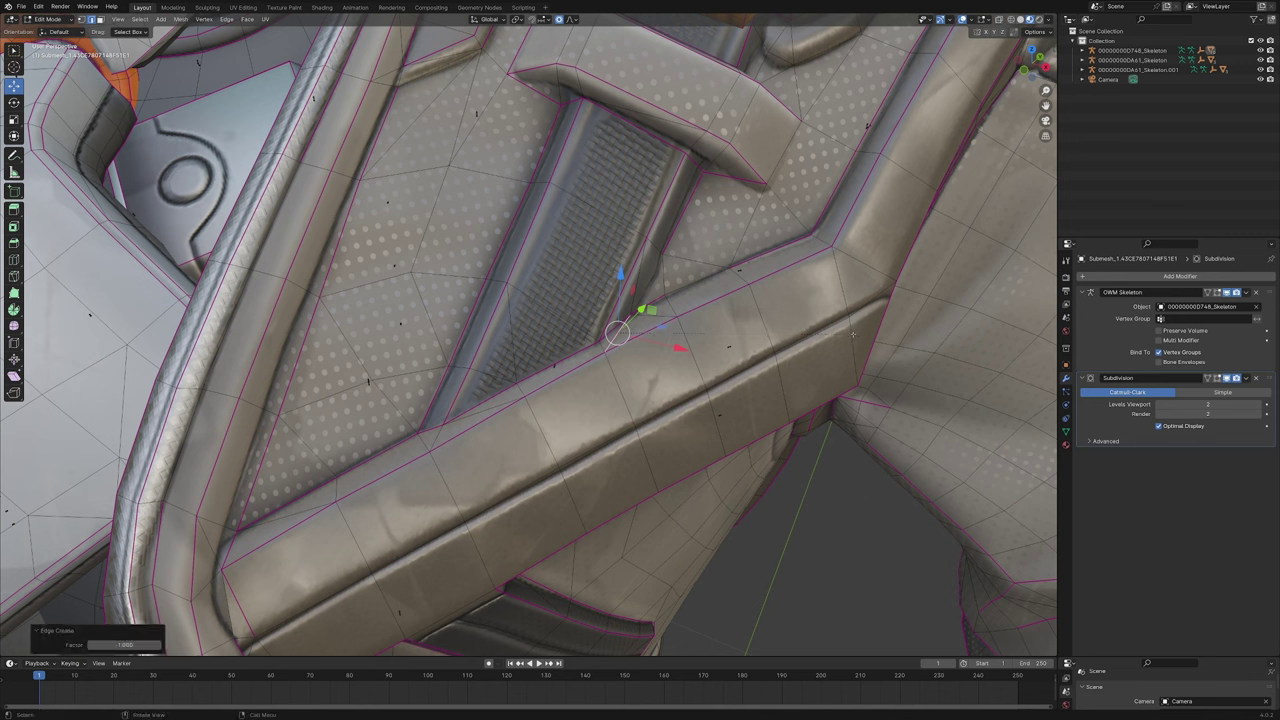
Step: Select the two vertices on the strap's side border just above the diagonal trim in vertex mode
key("1")
left_click(632, 314)
left_click(660, 262, "shift")
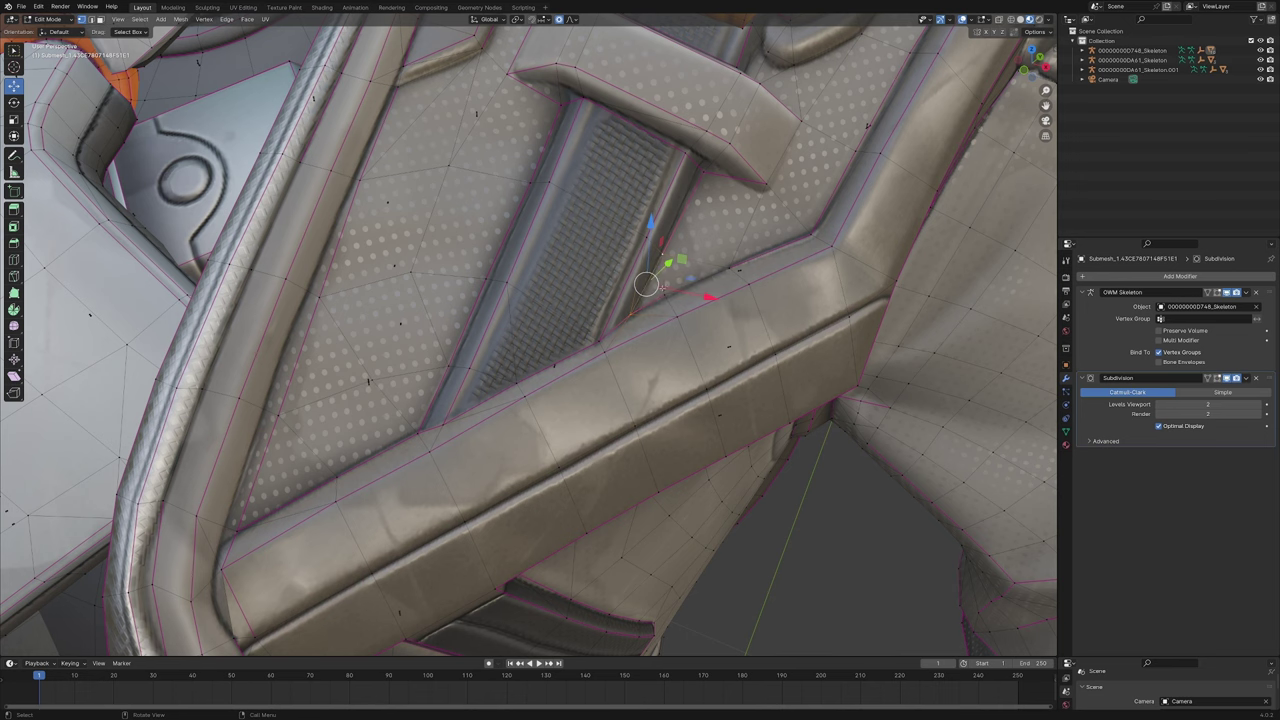
Step: Examine the triangulated strip on the upper sleeve by picking its vertices one after another in a zigzag
scroll(661, 295, "down", 2)
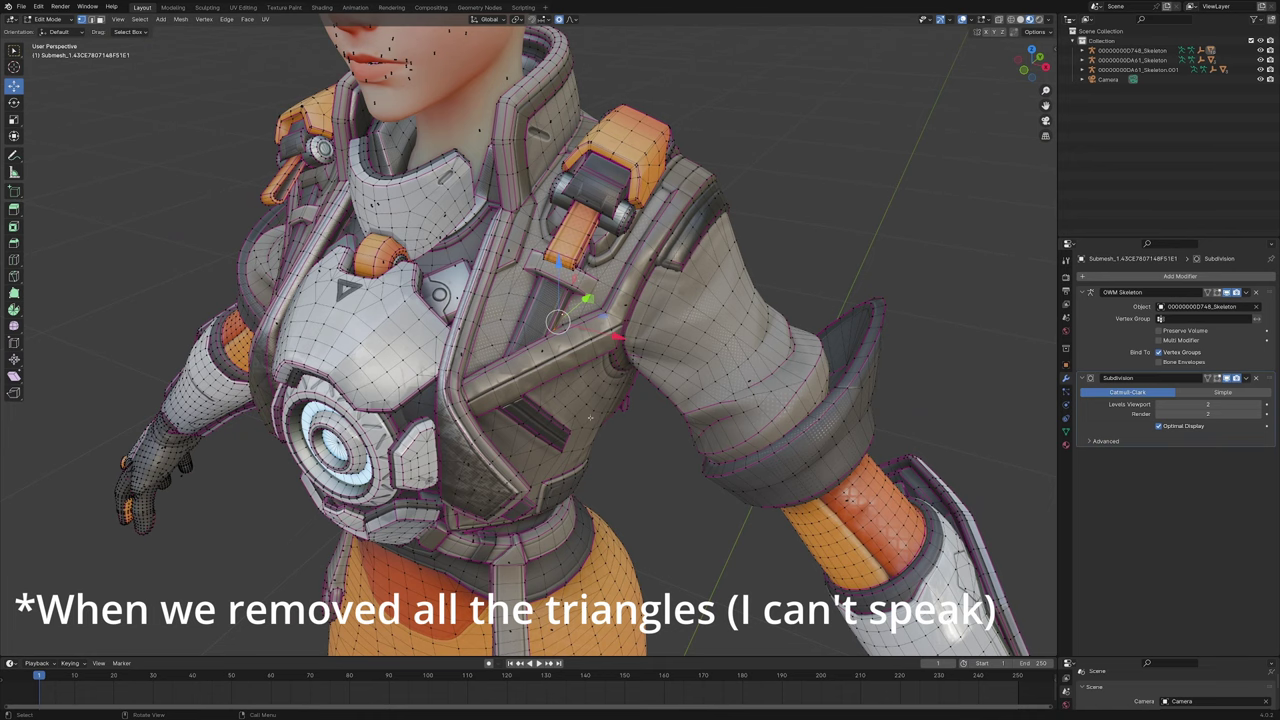
scroll(591, 420, "up", 2)
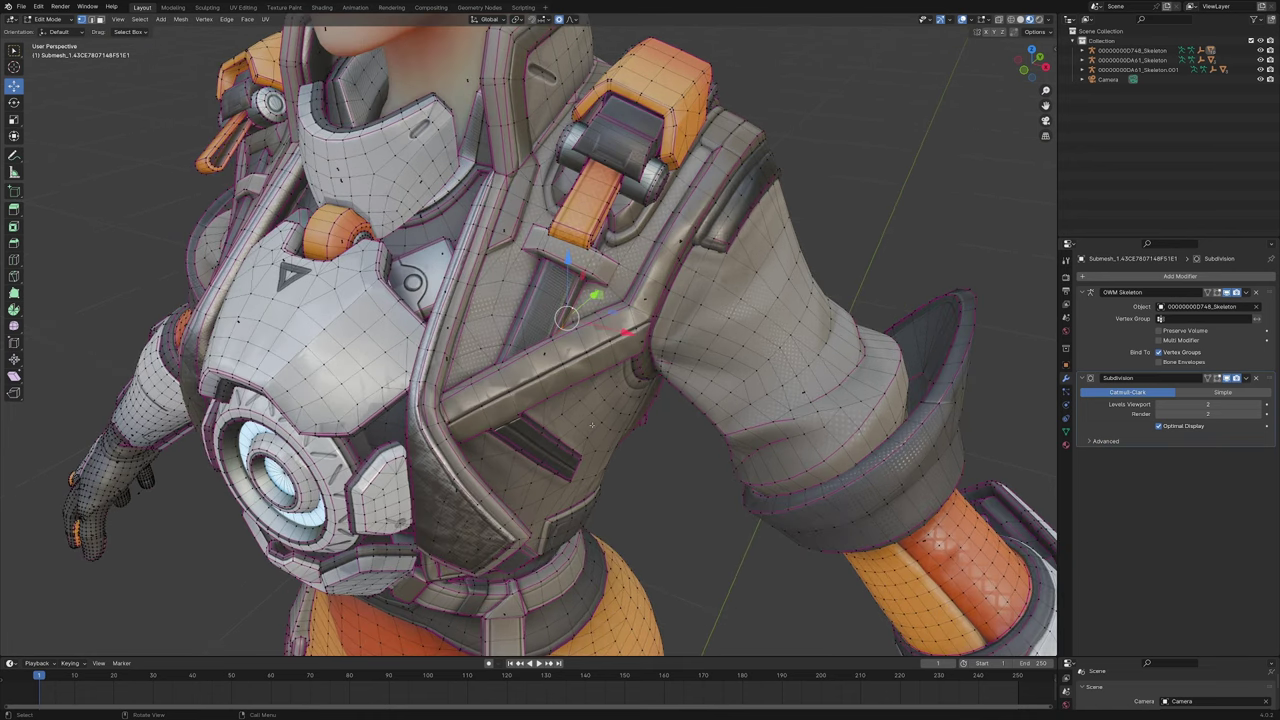
middle_click_drag(789, 456, 542, 500, "shift")
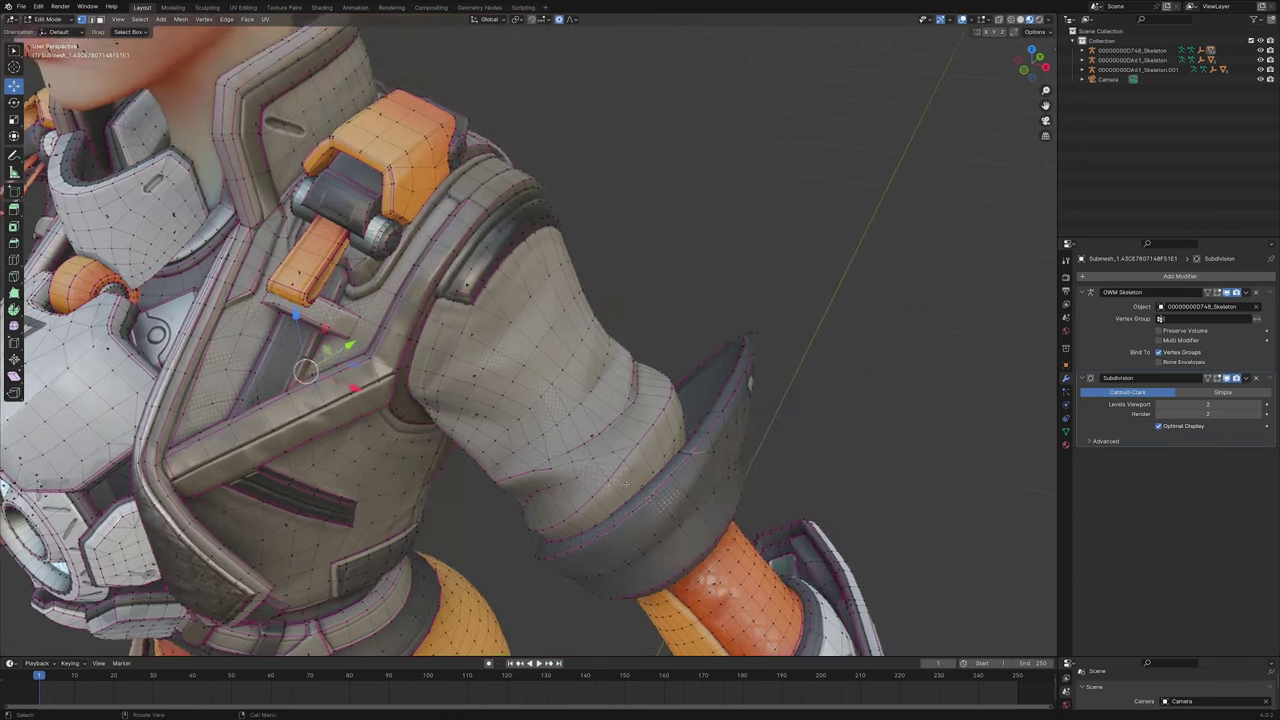
scroll(530, 505, "up", 5)
middle_click_drag(530, 410, 517, 300)
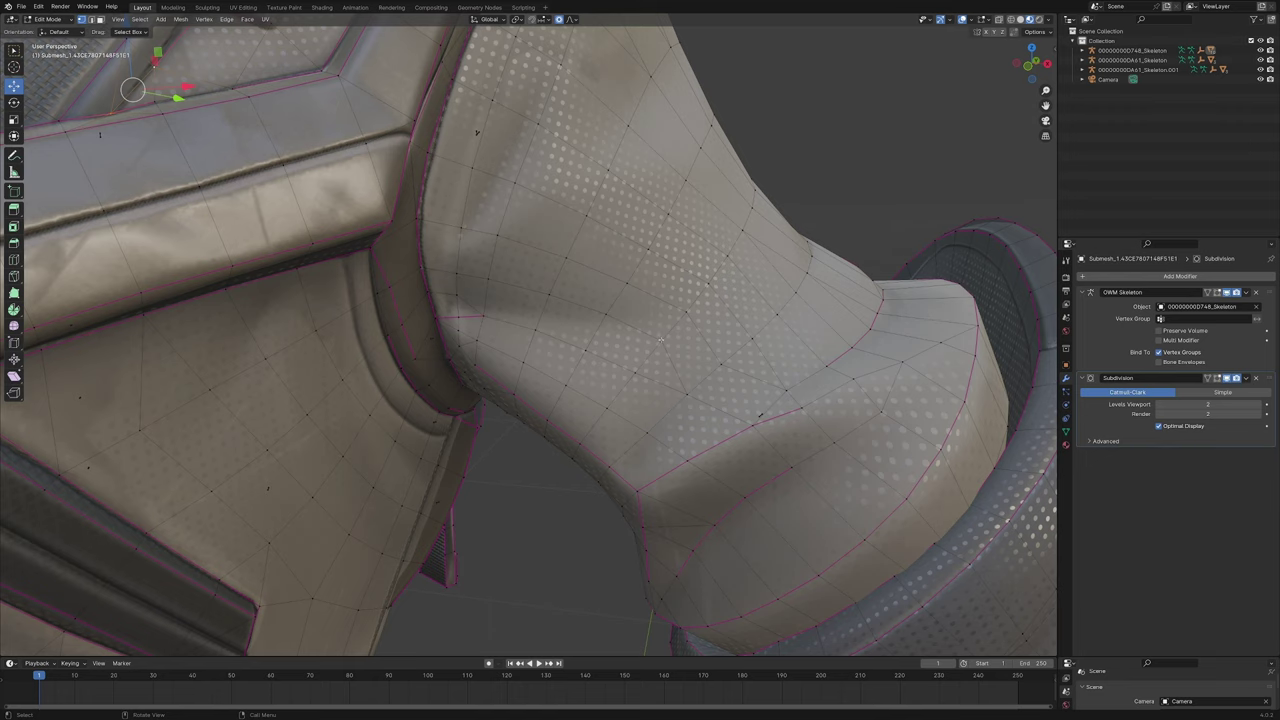
right_click(660, 340, "shift")
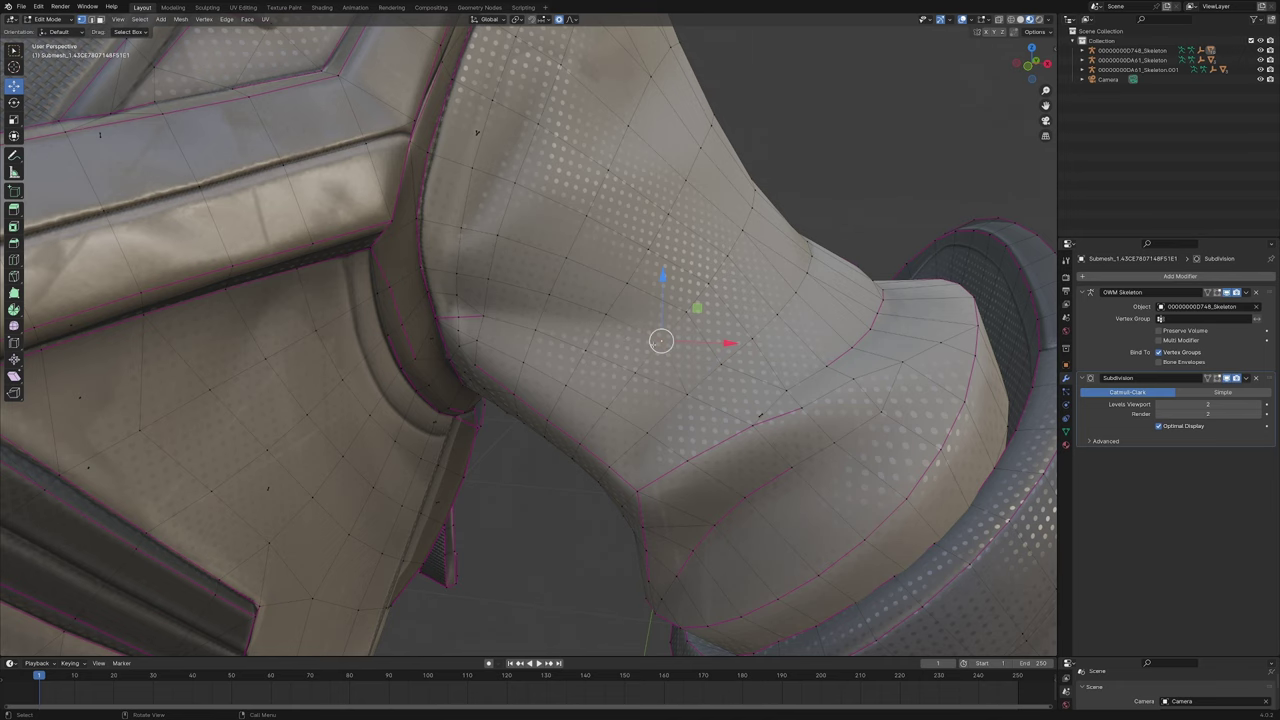
scroll(600, 340, "down", 3)
scroll(458, 365, "up", 4)
right_click(691, 352, "shift")
right_click(686, 312, "shift")
right_click(719, 324, "shift")
right_click(707, 283, "shift")
right_click(742, 298, "shift")
right_click(727, 255, "shift")
middle_click_drag(727, 255, 700, 300)
Step: Dissolve the diagonal edges along the lower part of the triangulated sleeve strip in edge mode
right_click(704, 334, "shift")
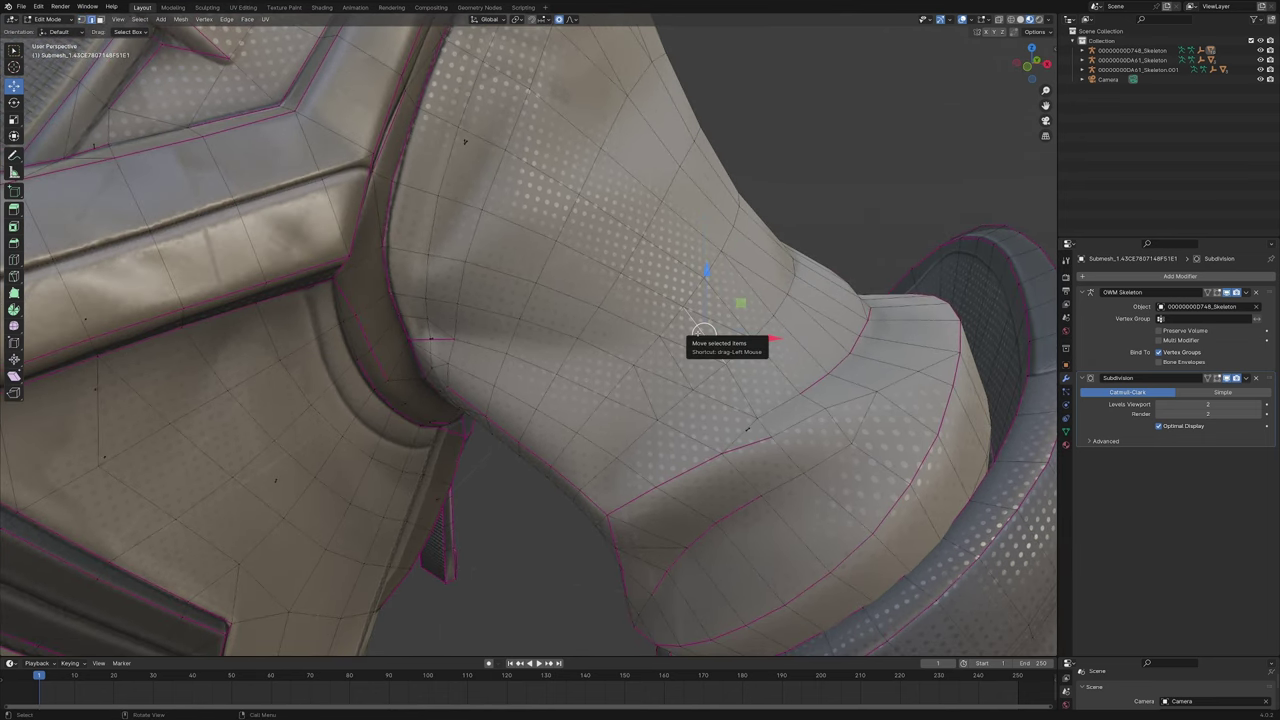
key("ctrl+x")
left_click(677, 363)
key("ctrl+x")
left_click(646, 393)
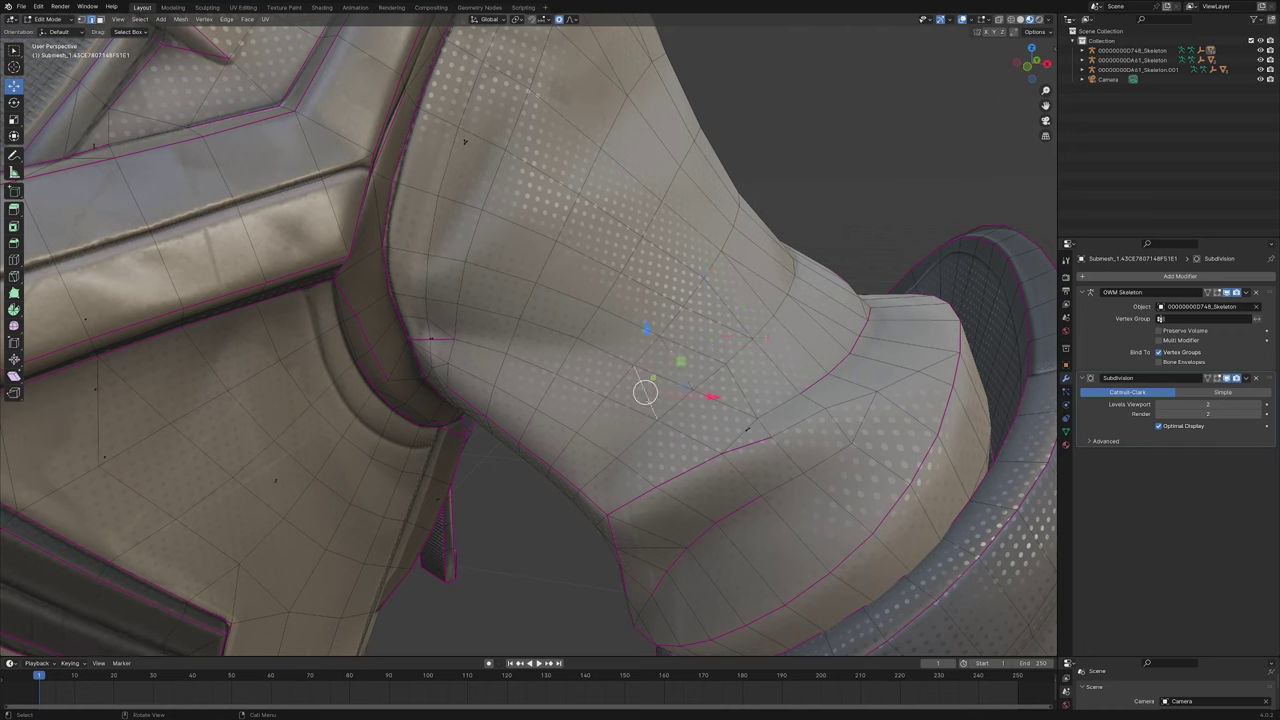
key("ctrl+x")
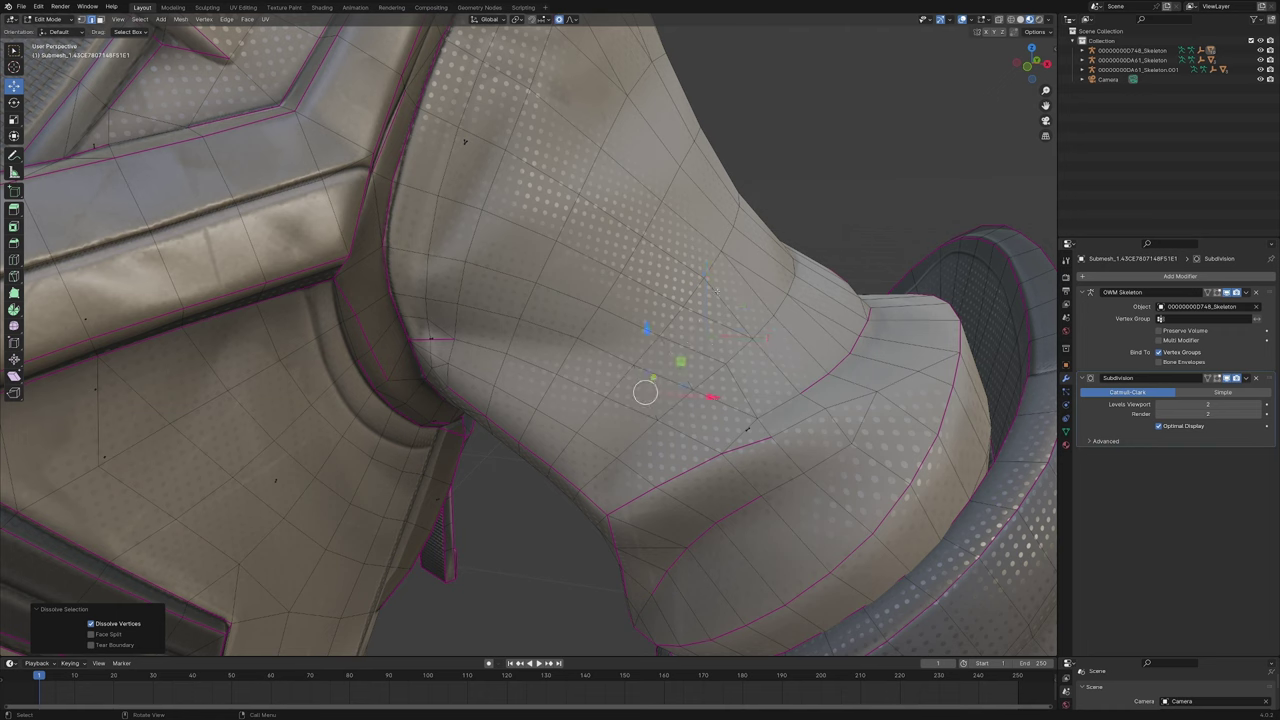
Step: Select the opposite corner vertices of the sleeve strip's upper face pair and dissolve the diagonal edge beside them
key("1")
left_click(707, 281)
left_click(765, 314, "shift")
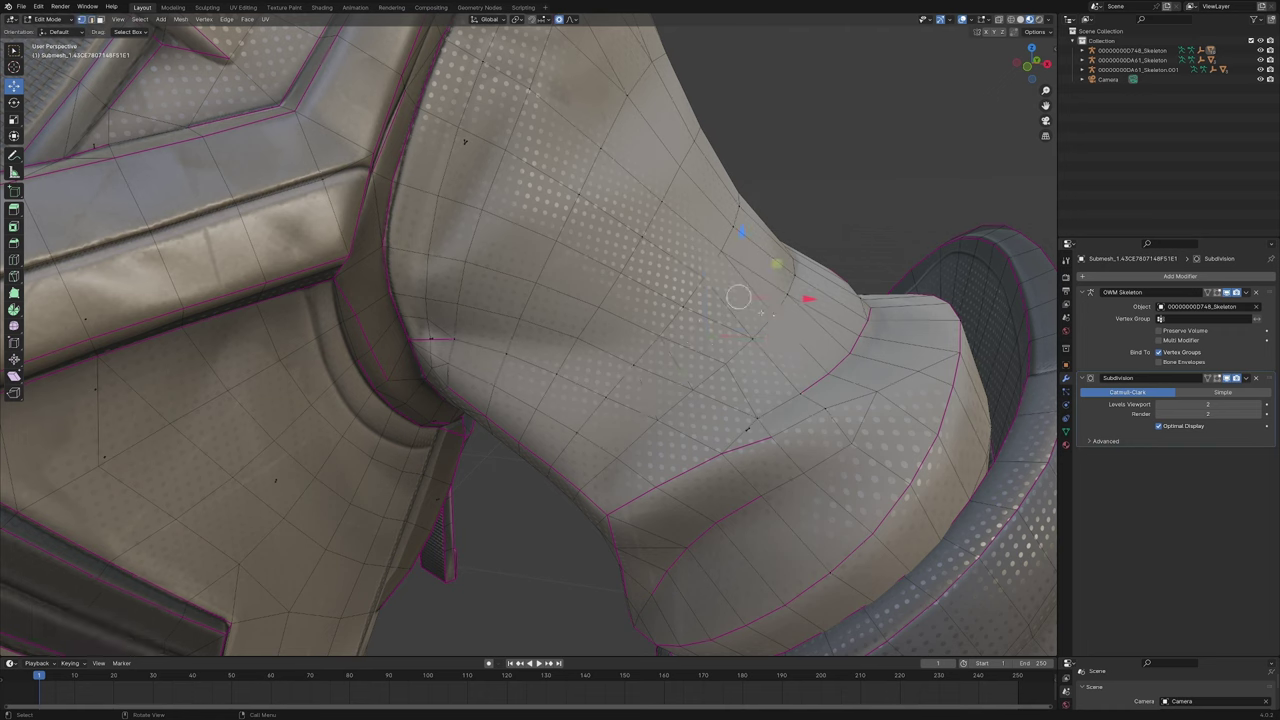
left_click(748, 284)
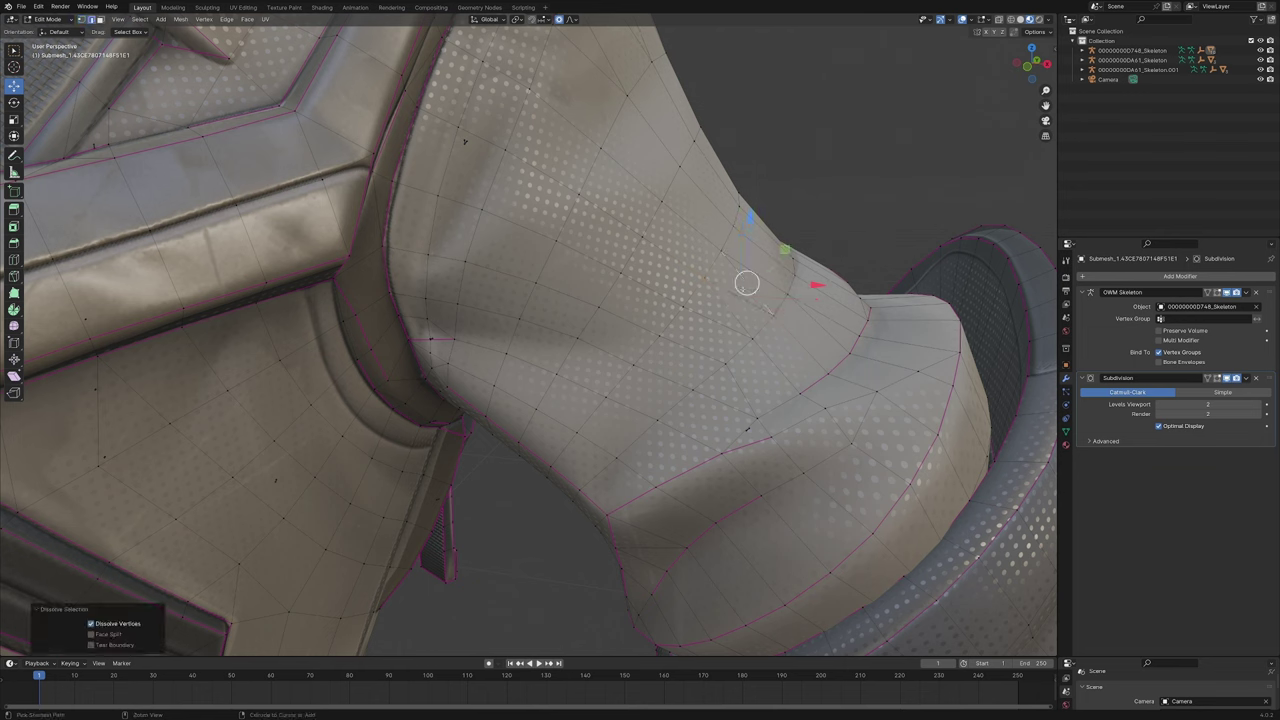
key("ctrl+x")
Step: Pick the vertices just above the sleeve's creased fold and dissolve the remaining diagonal edge between them
key("1")
left_click(723, 363)
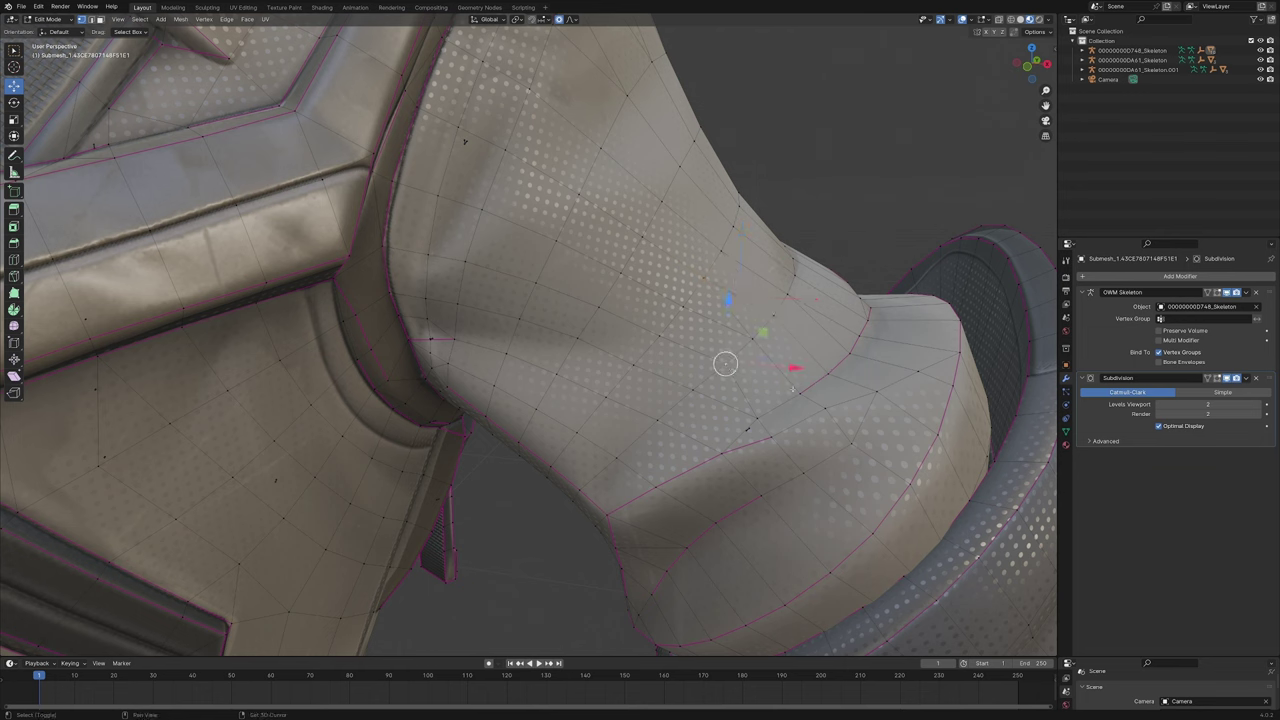
left_click(762, 378)
key("2")
left_click(772, 370)
key("ctrl+x")
middle_click_drag(772, 372, 653, 469)
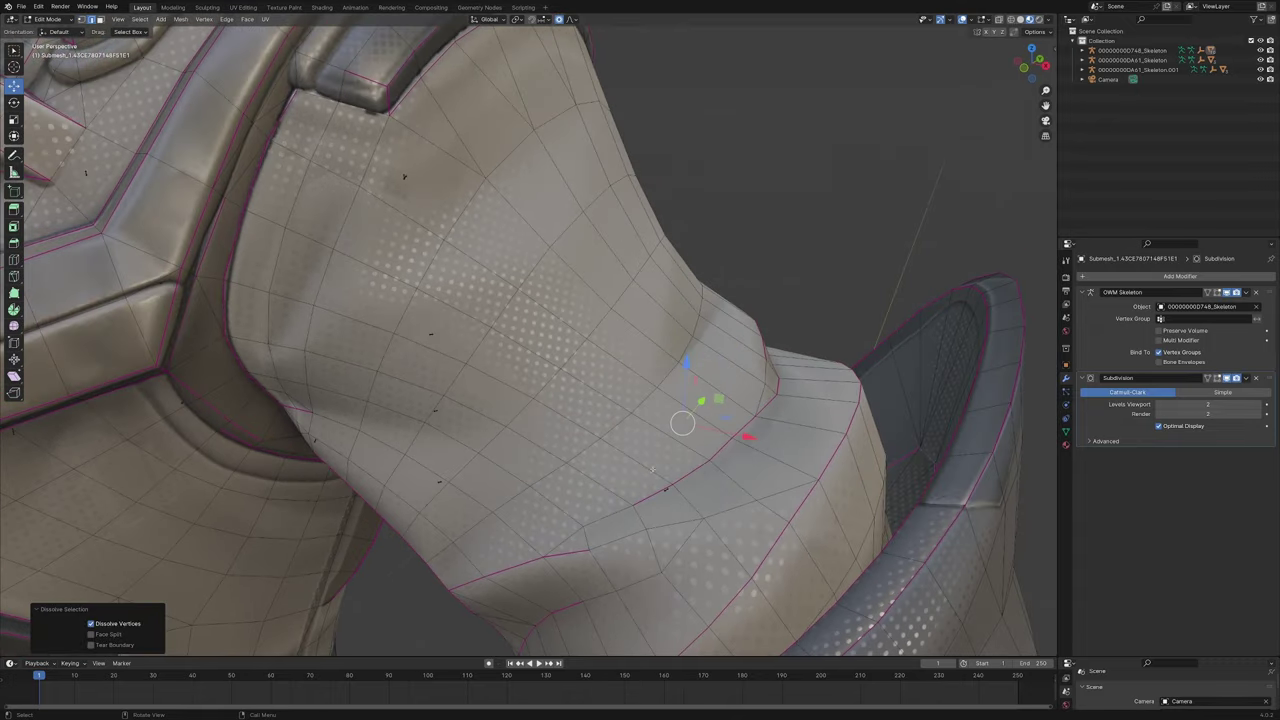
Step: Undo the last two changes on the inner upper thigh and dissolve a diagonal edge there in edge mode
scroll(610, 381, "down", 3)
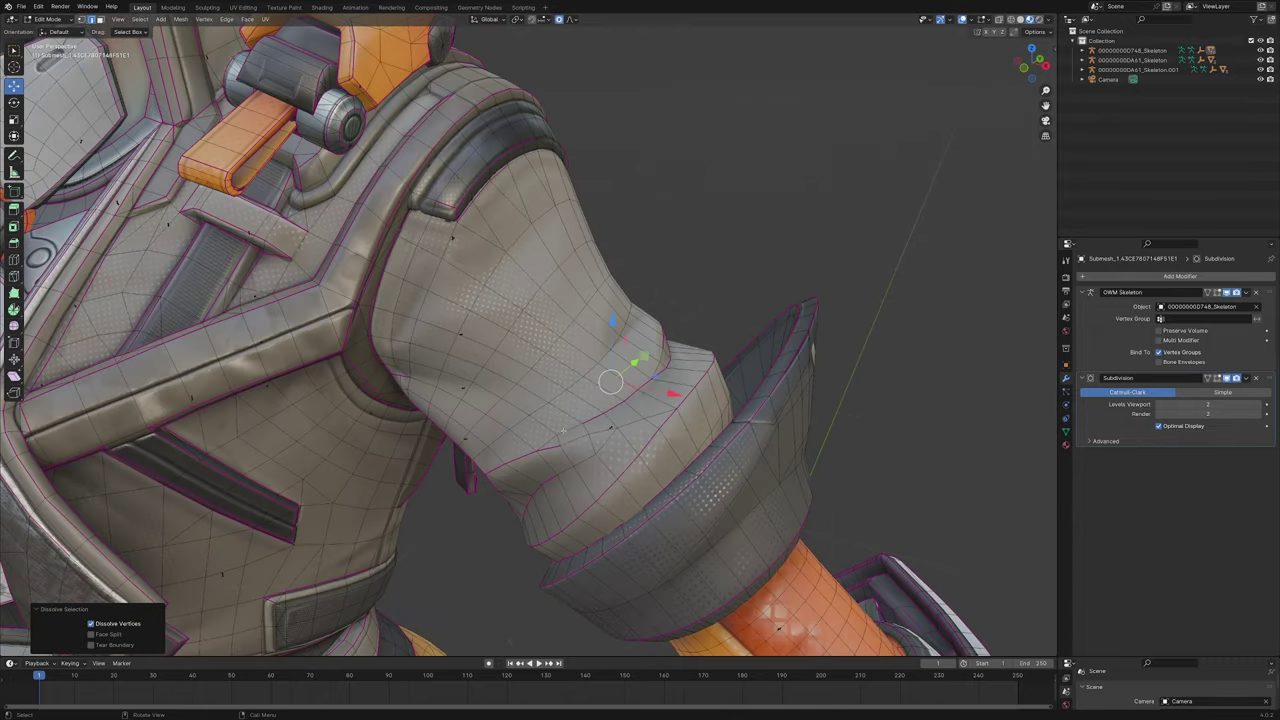
scroll(563, 430, "down", 5)
middle_click_drag(556, 504, 680, 484)
middle_click_drag(670, 480, 720, 235, "shift")
scroll(640, 300, "up", 3)
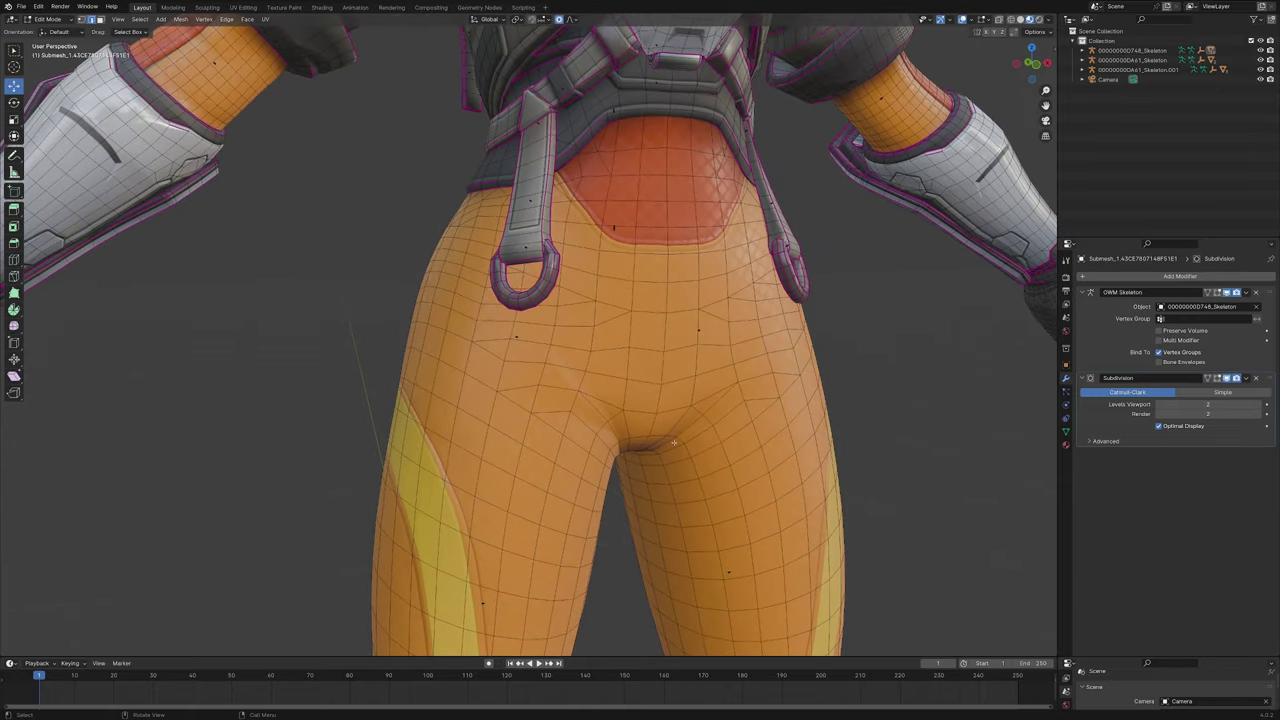
middle_click_drag(557, 411, 490, 350)
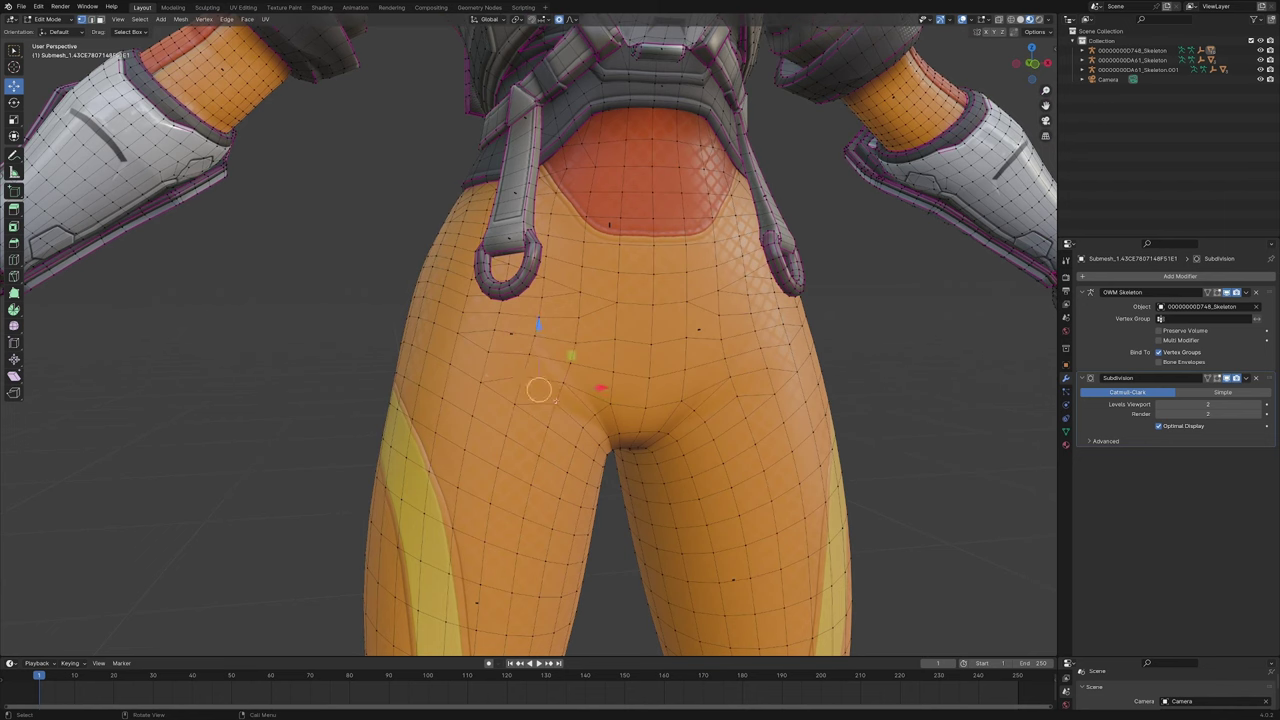
key("ctrl+z")
key("ctrl+z")
key("ctrl+x")
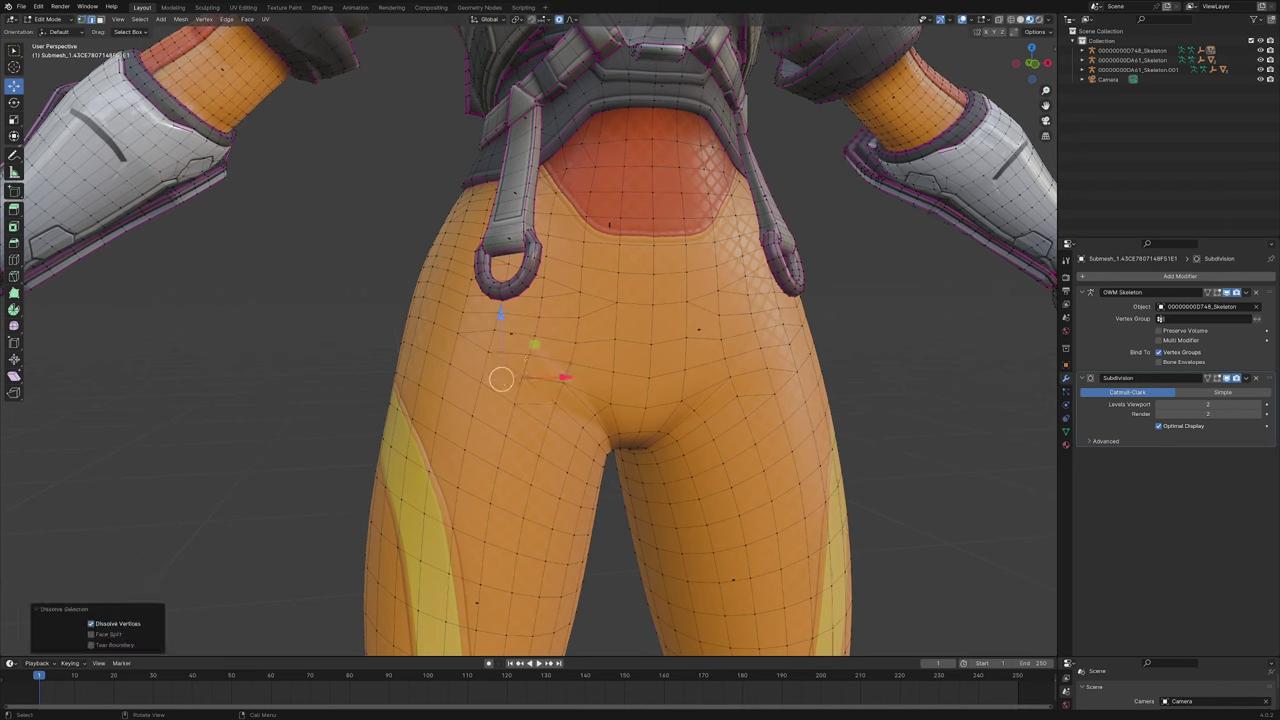
Step: Select two corner vertices at the front of the upper thigh and dissolve the two diagonal edges beside them
key("1")
left_click(495, 331)
left_click(529, 354, "shift")
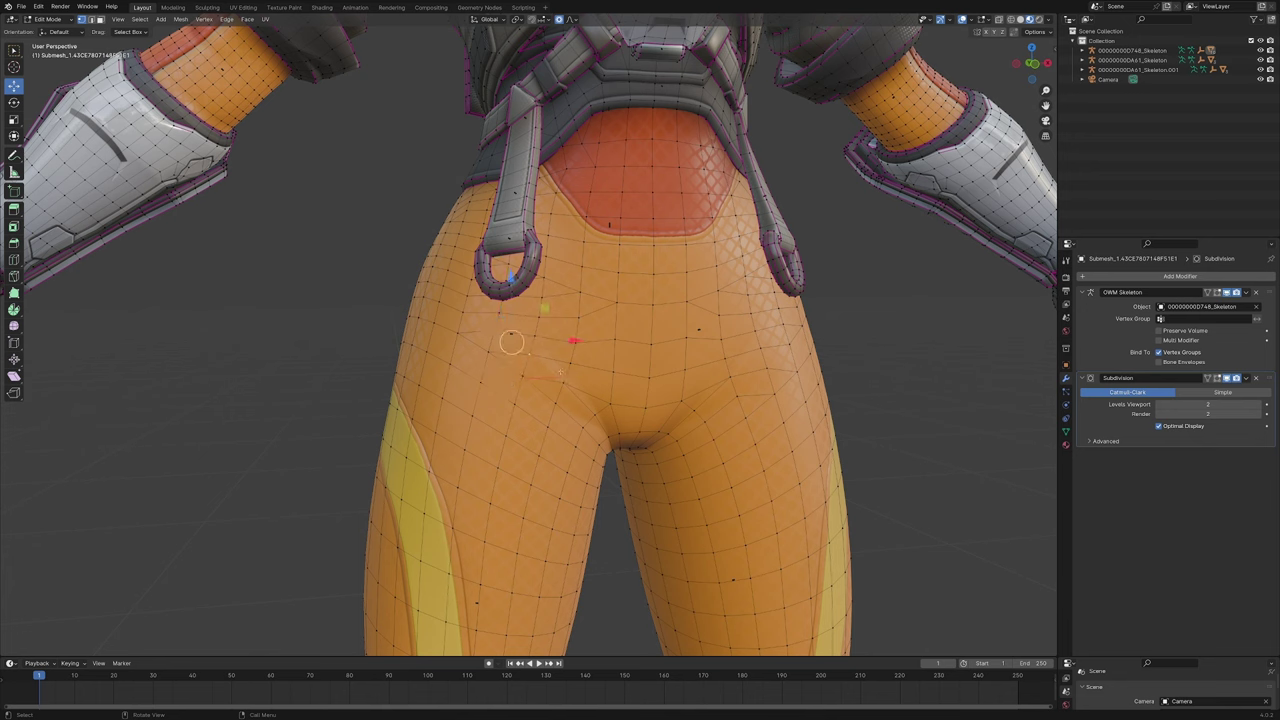
left_click(549, 381)
key("ctrl+x")
left_click(511, 355)
key("ctrl+x")
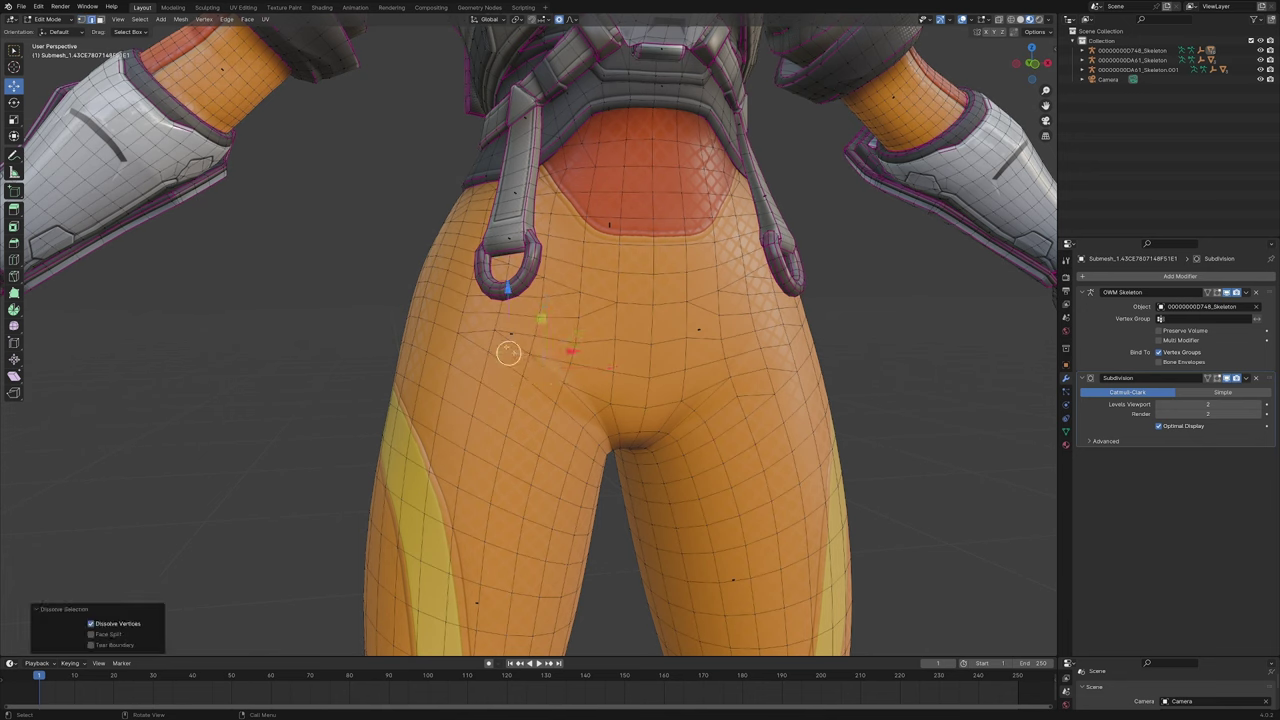
Step: Connect the vertex pairs on the hip below the hanging strap's ring and dissolve the leftover diagonal edges
key("1")
left_click(495, 330)
left_click(463, 315, "shift")
key("ctrl+x")
key("1")
left_click(467, 296)
left_click(499, 313, "shift")
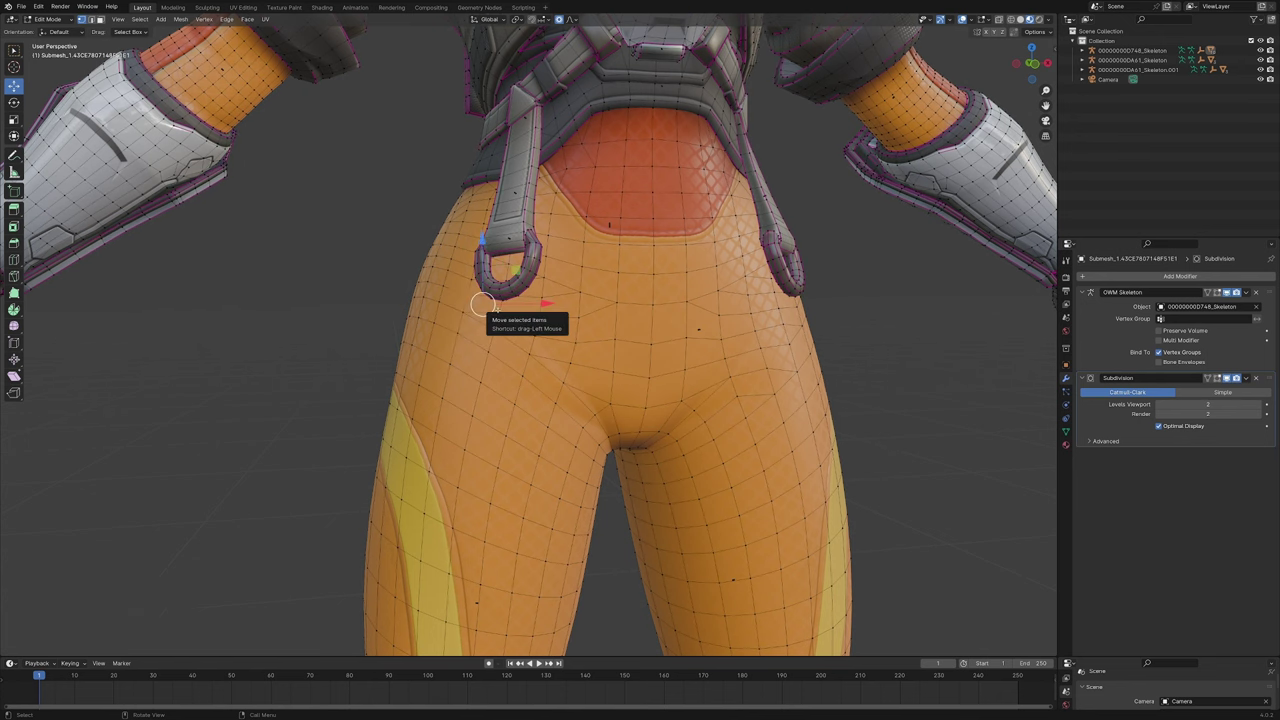
key("j")
key("2")
key("ctrl+x")
Step: Return to Object Mode and inspect the smoothed hips and the whole body in Solid shading
scroll(577, 413, "down", 3)
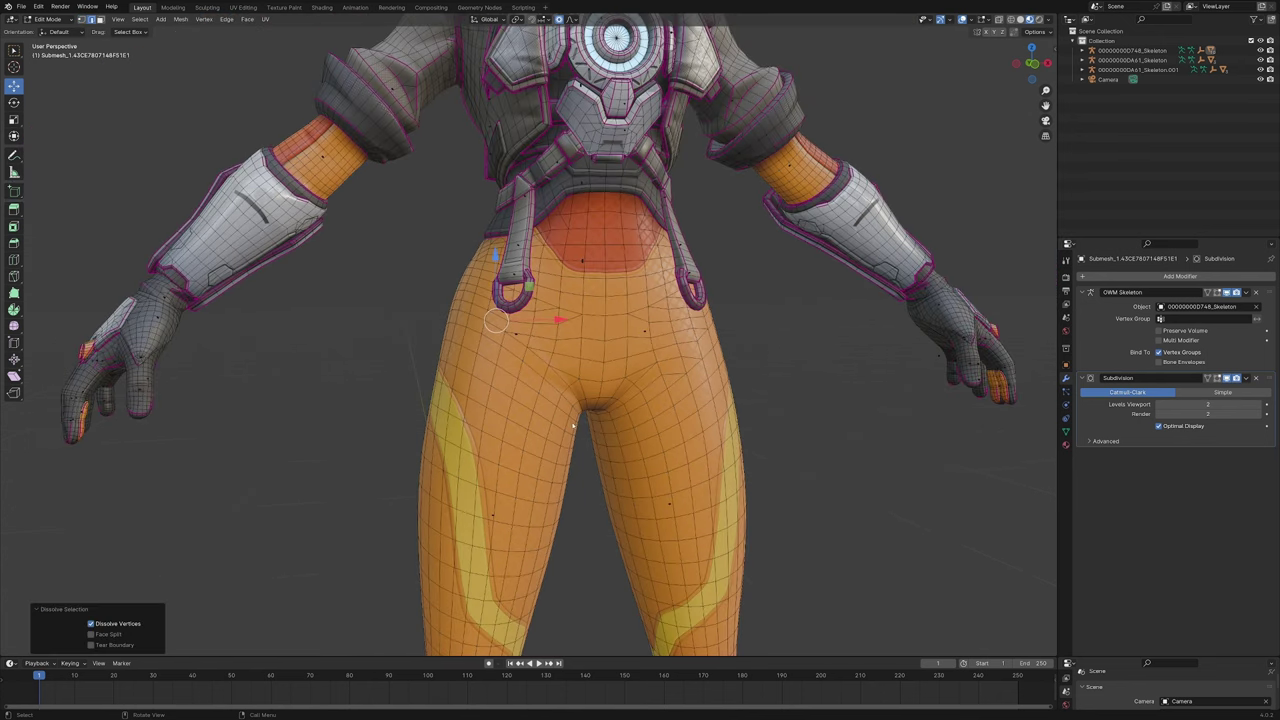
key("Tab")
scroll(573, 426, "up", 4)
mouse_move(560, 418)
middle_mouse_down()
mouse_move(471, 386)
mouse_move(540, 409)
middle_mouse_up()
key("z")
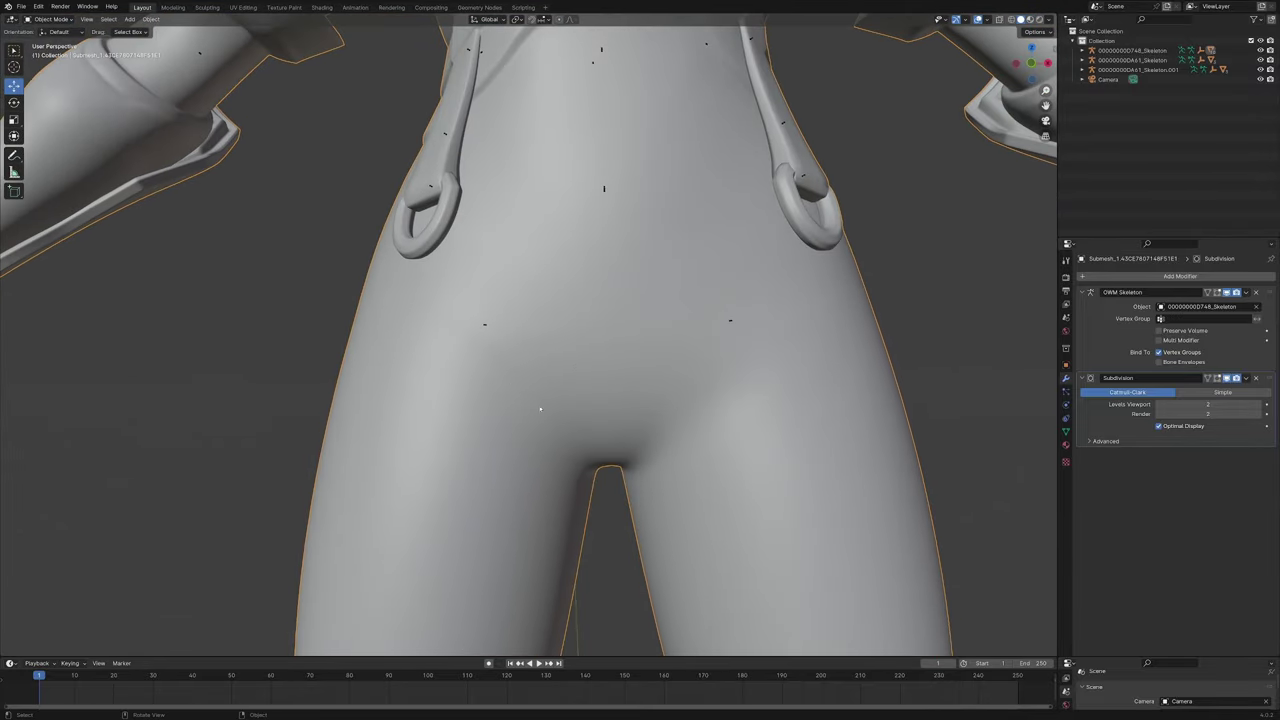
scroll(500, 426, "down", 6)
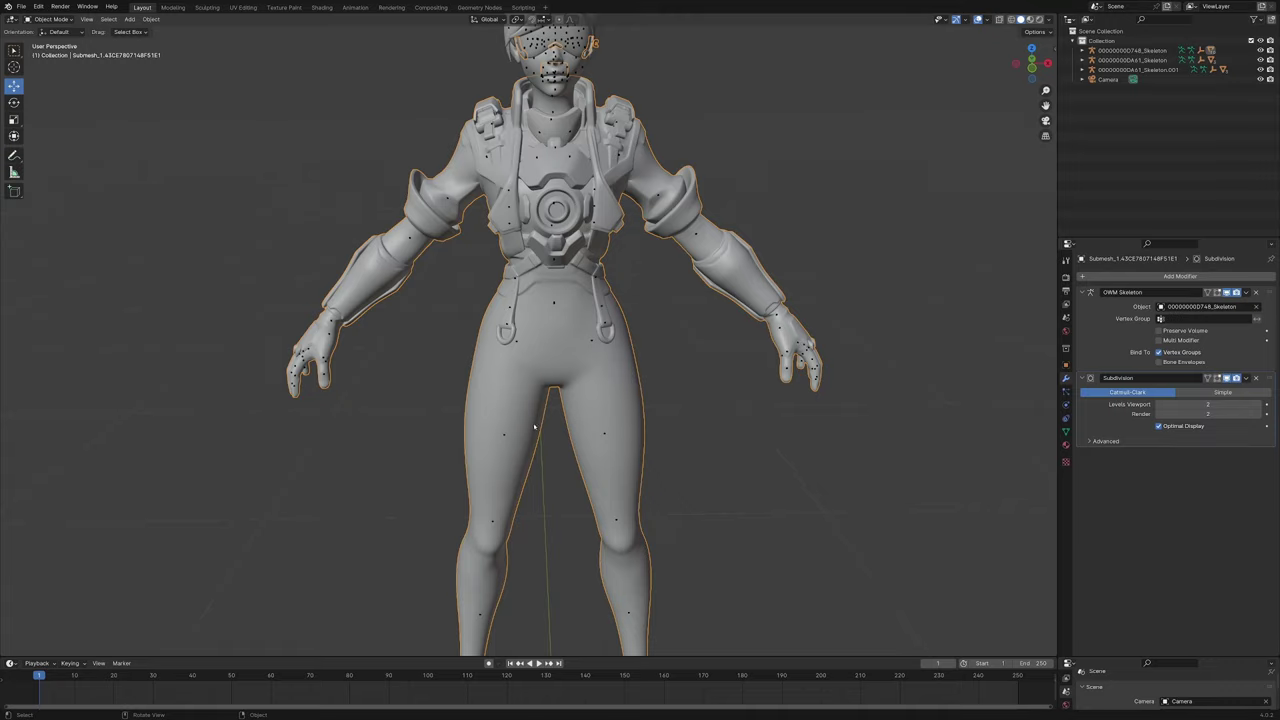
Step: Examine the creased torso mesh up close in Edit Mode and the smoothed body from around in Object Mode
middle_click_drag(532, 405, 510, 570, "shift")
scroll(510, 560, "up", 3)
middle_click_drag(510, 560, 470, 550)
key("Tab")
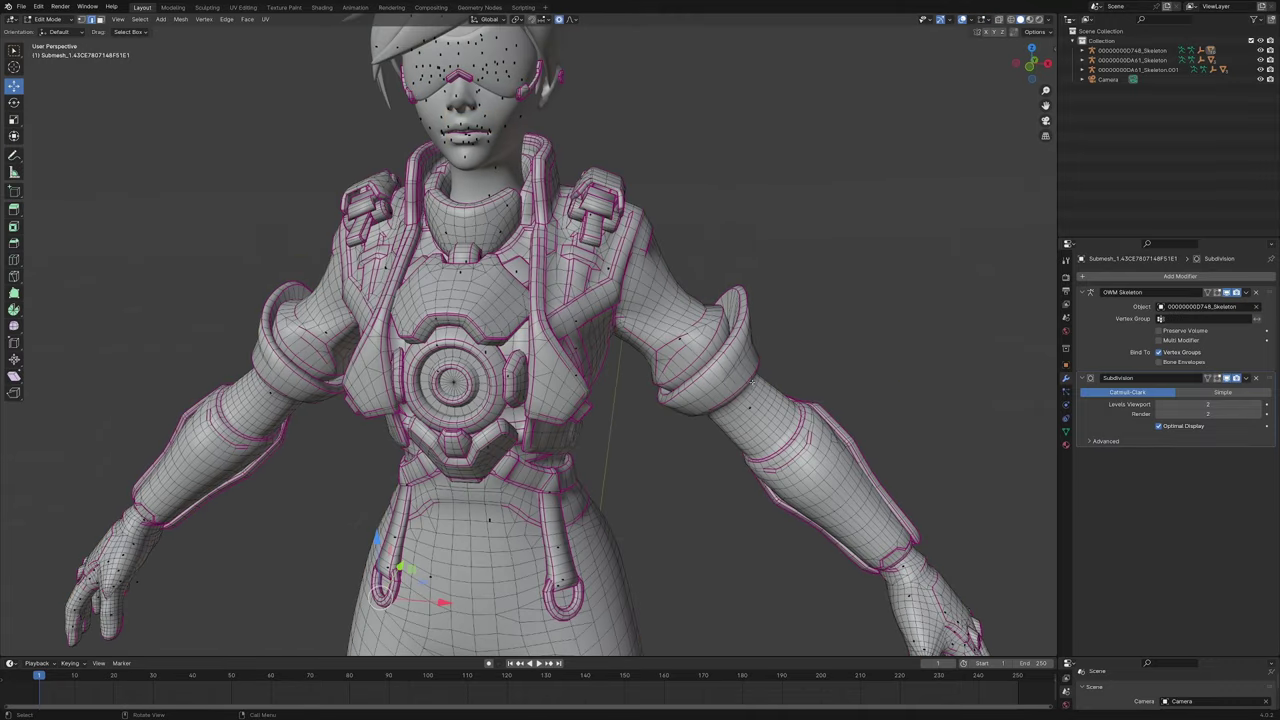
scroll(500, 480, "up", 2)
middle_click_drag(500, 480, 365, 455)
mouse_move(695, 347)
middle_mouse_down()
mouse_move(663, 357)
mouse_move(714, 352)
middle_mouse_up()
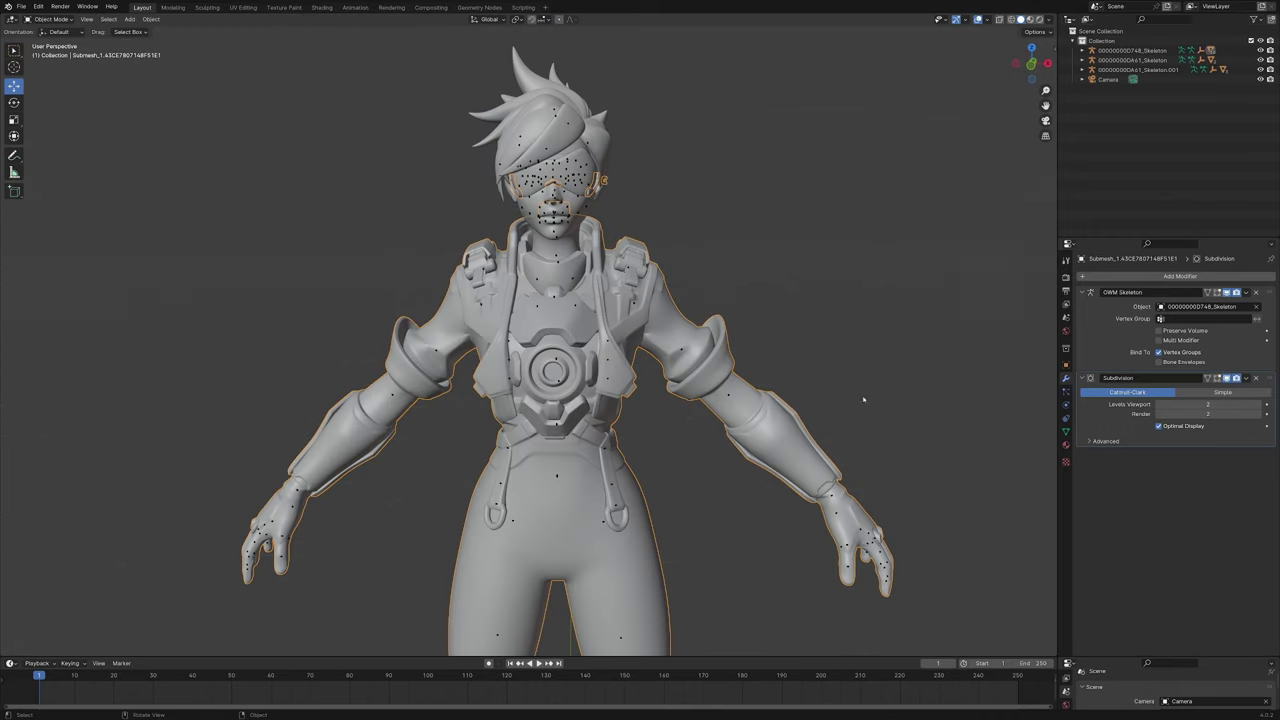
middle_click_drag(880, 420, 222, 434)
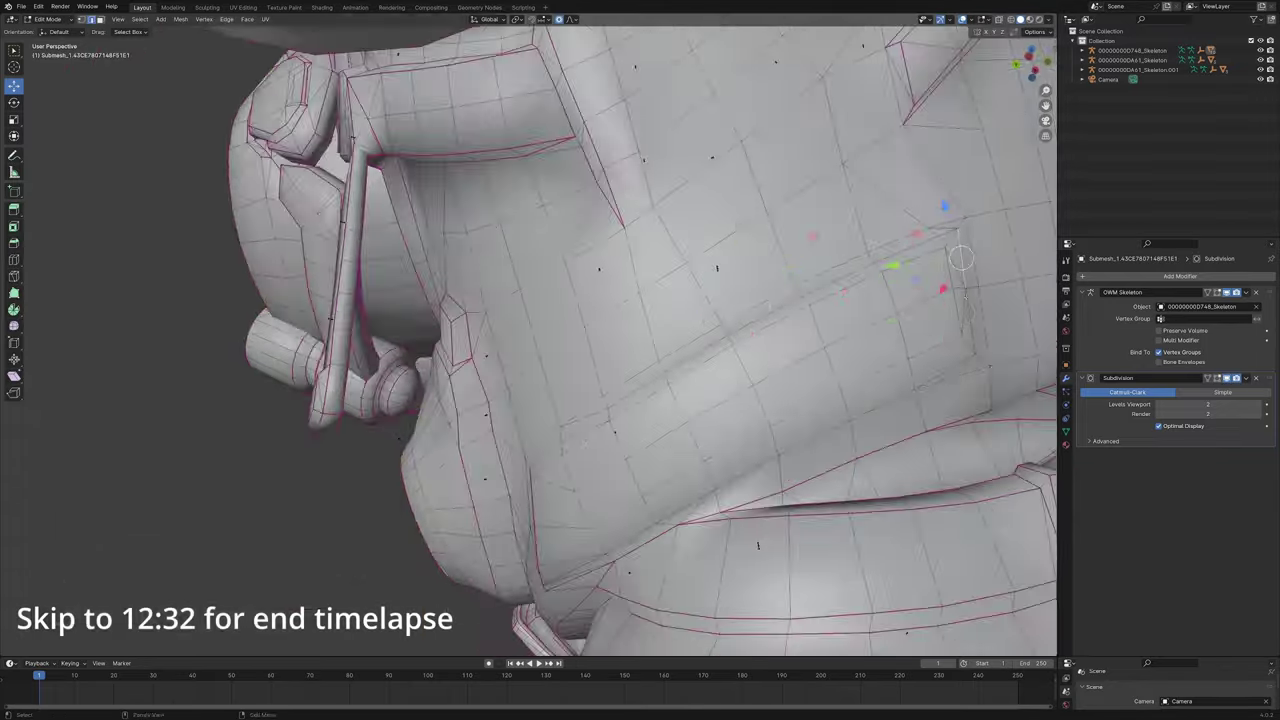
Step: Select an edge on the torso, crease it, and return to Object Mode
scroll(530, 340, "down", 5)
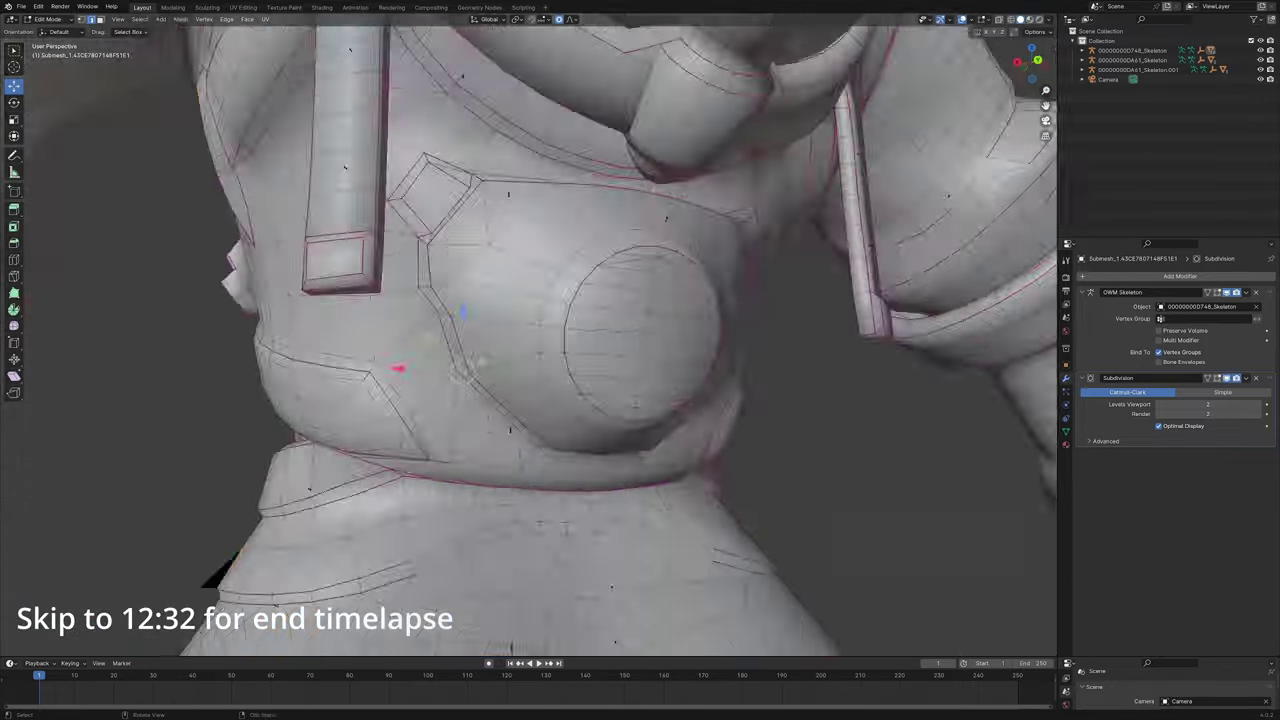
key("Tab")
key("Tab")
scroll(390, 240, "up", 5)
key("z")
mouse_move(430, 350)
middle_mouse_down()
mouse_move(640, 330)
mouse_move(677, 229)
mouse_move(534, 329)
mouse_move(483, 277)
mouse_move(650, 343)
middle_mouse_up()
scroll(630, 180, "up", 4)
left_click(344, 286)
key("shift+e")
key("shift+e")
key("Tab")
key("z")
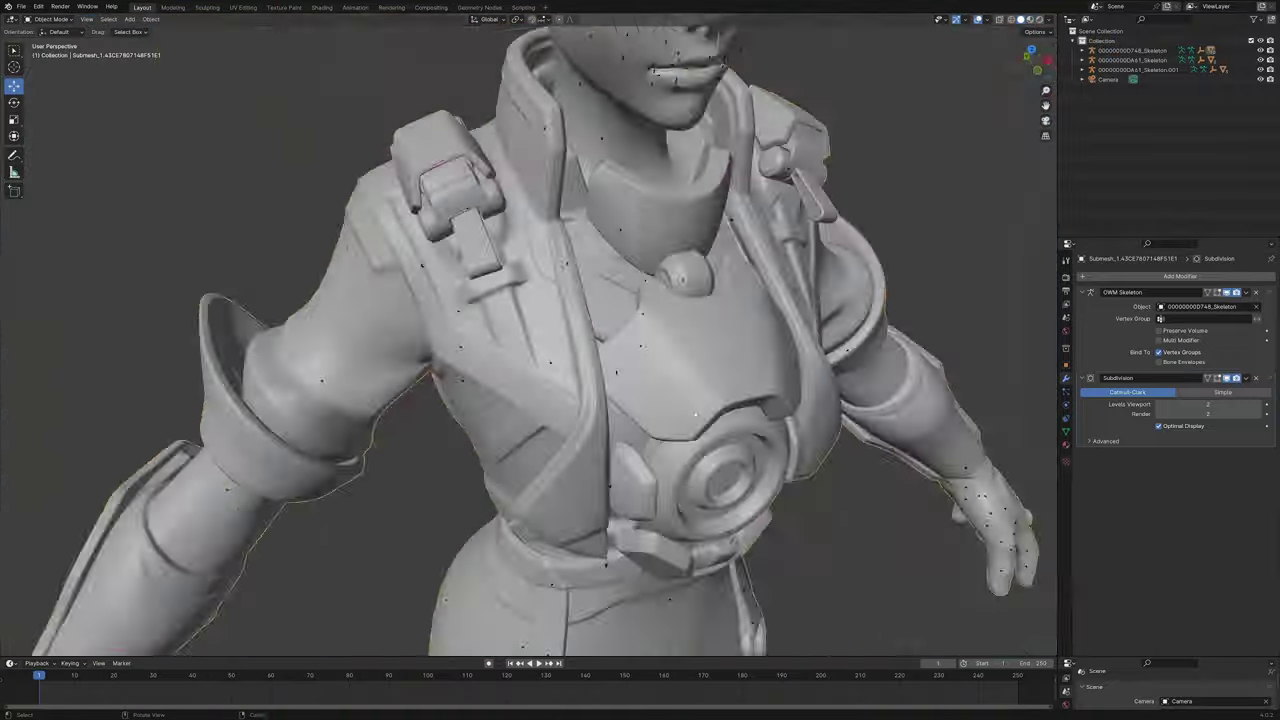
Step: Examine the creased shoe's topology in Edit Mode and both smoothed shoes in Object Mode
scroll(695, 414, "down", 5)
middle_click_drag(695, 414, 676, 372)
scroll(826, 292, "up", 8)
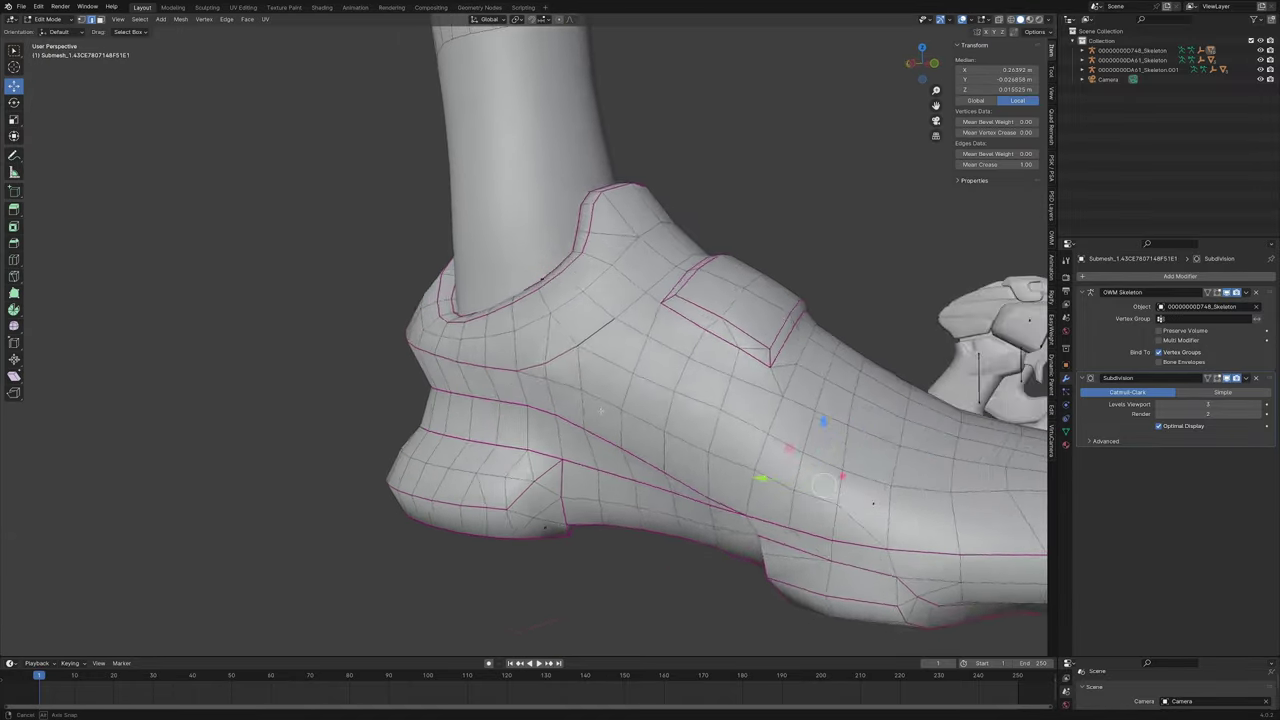
middle_click_drag(601, 411, 652, 397)
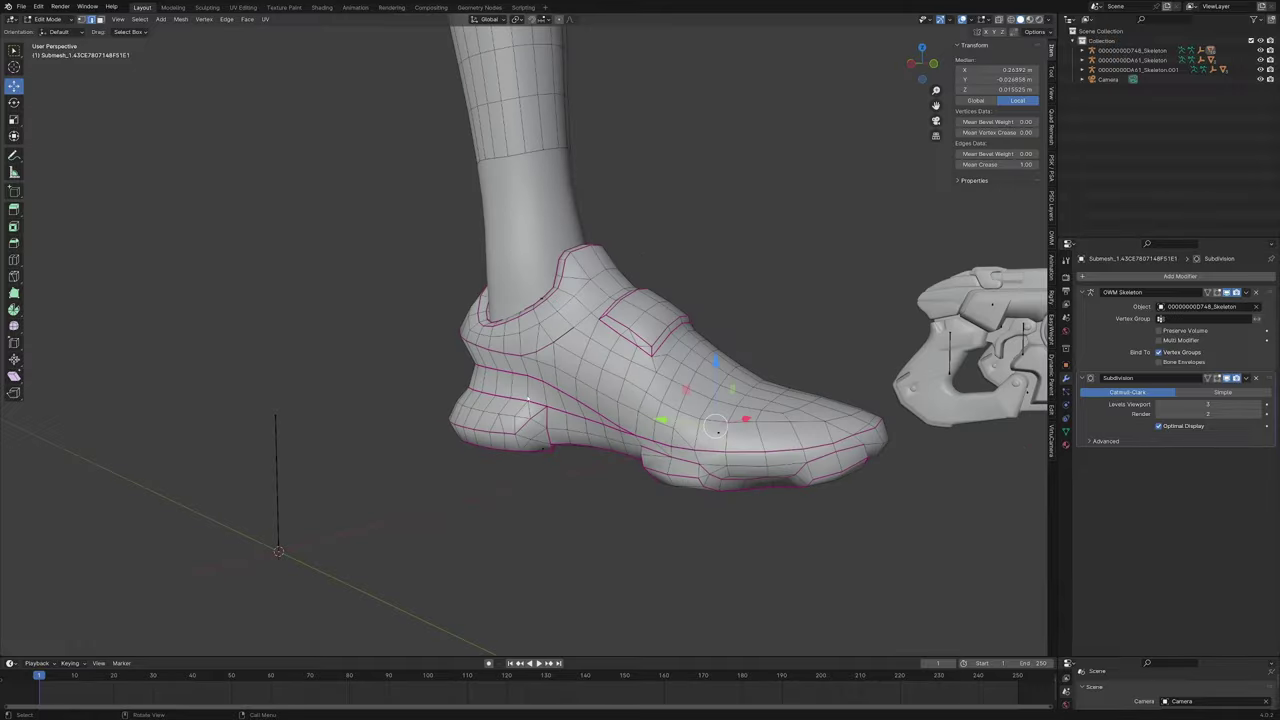
key("Tab")
middle_click_drag(520, 400, 571, 390)
scroll(570, 391, "down", 2)
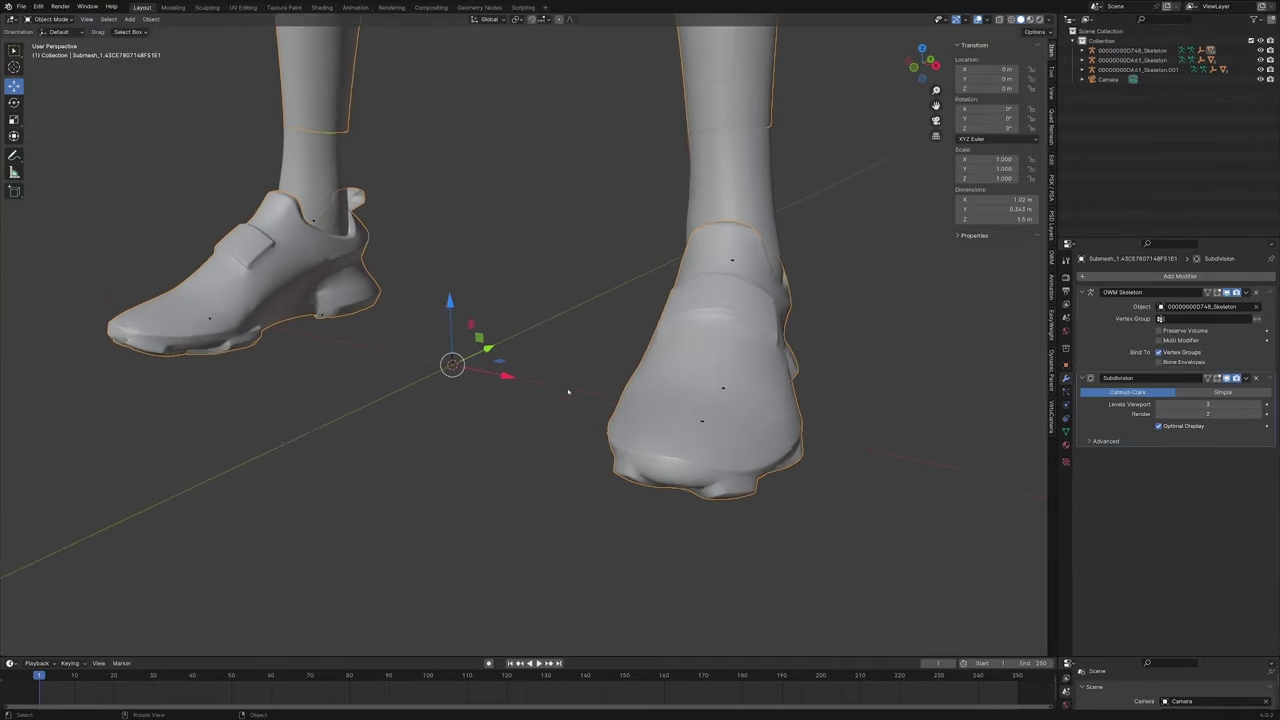
middle_click_drag(410, 425, 531, 419, "shift")
Step: Review the body mesh's bone vertex groups in an enlarged list and restore the list's size
key("Tab")
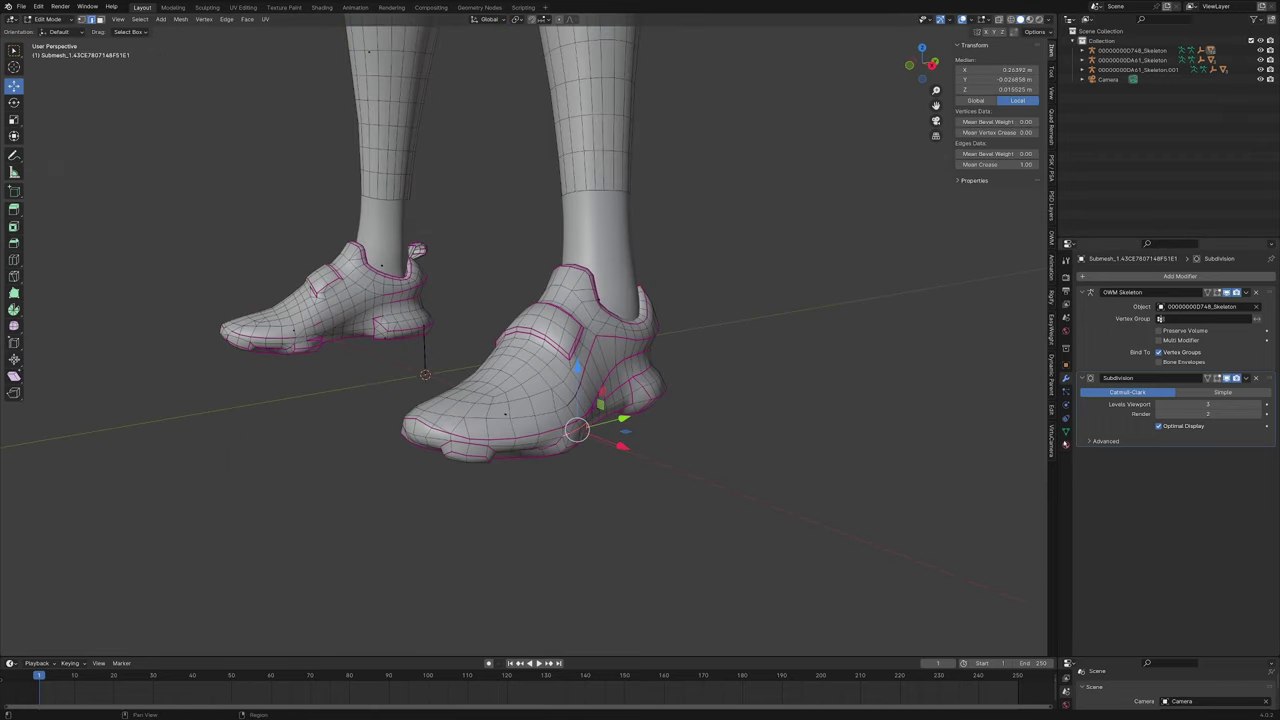
left_click(1066, 432)
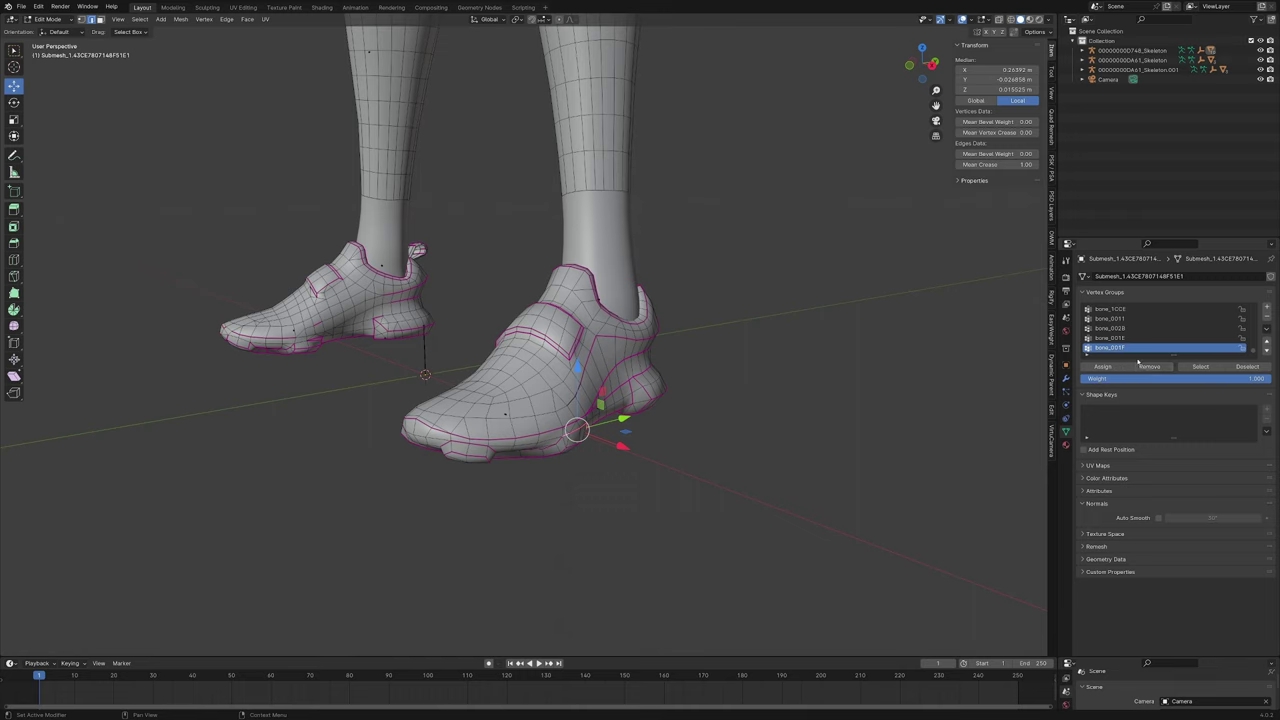
left_click_drag(1139, 355, 1125, 481)
left_click_drag(1253, 534, 1246, 578)
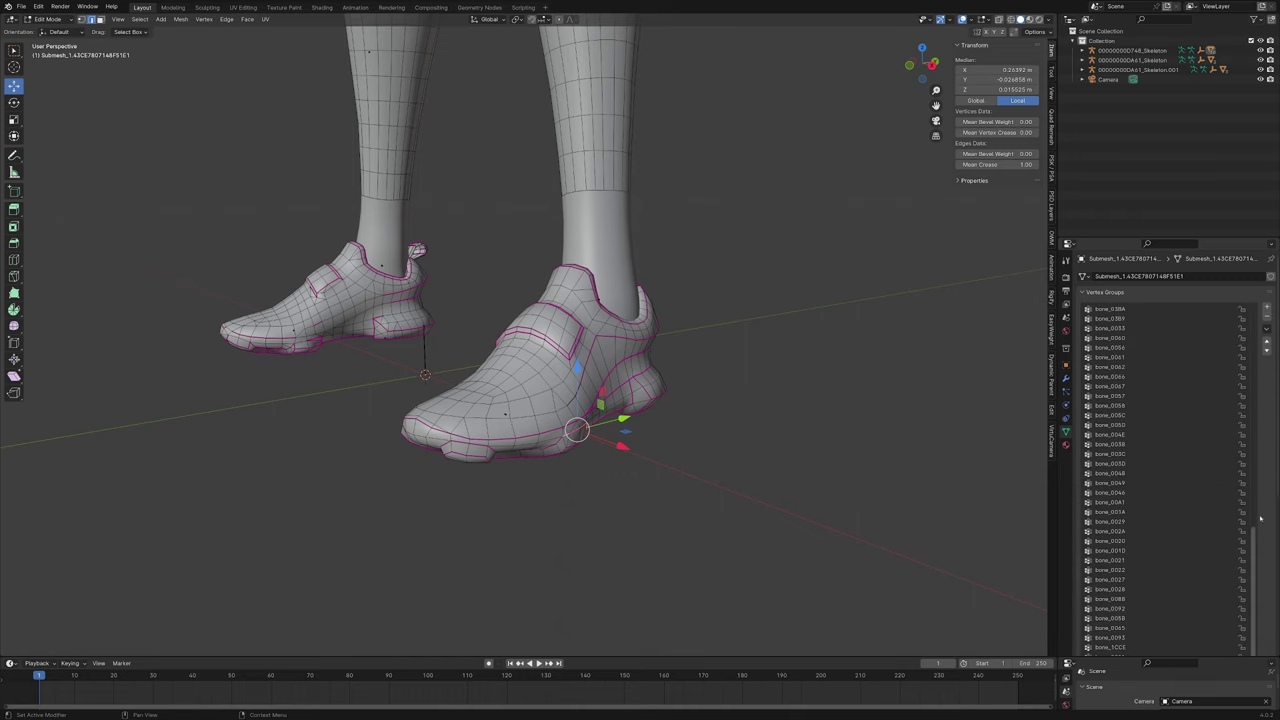
scroll(1262, 545, "down", 3)
key("Tab")
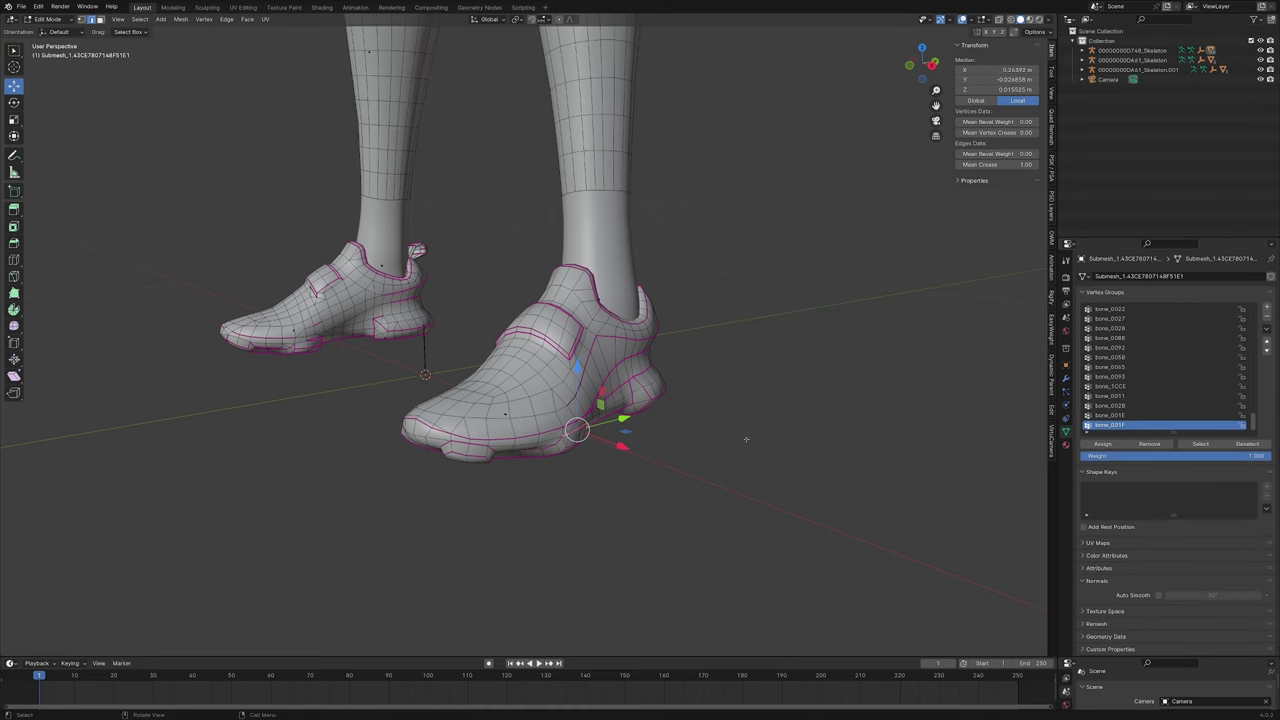
Step: Try rotating the left ankle bone in Pose Mode to test how it deforms the leg, and return to Object Mode
scroll(629, 268, "up", 4)
left_click(629, 268)
key("ctrl+Tab")
left_click(638, 288)
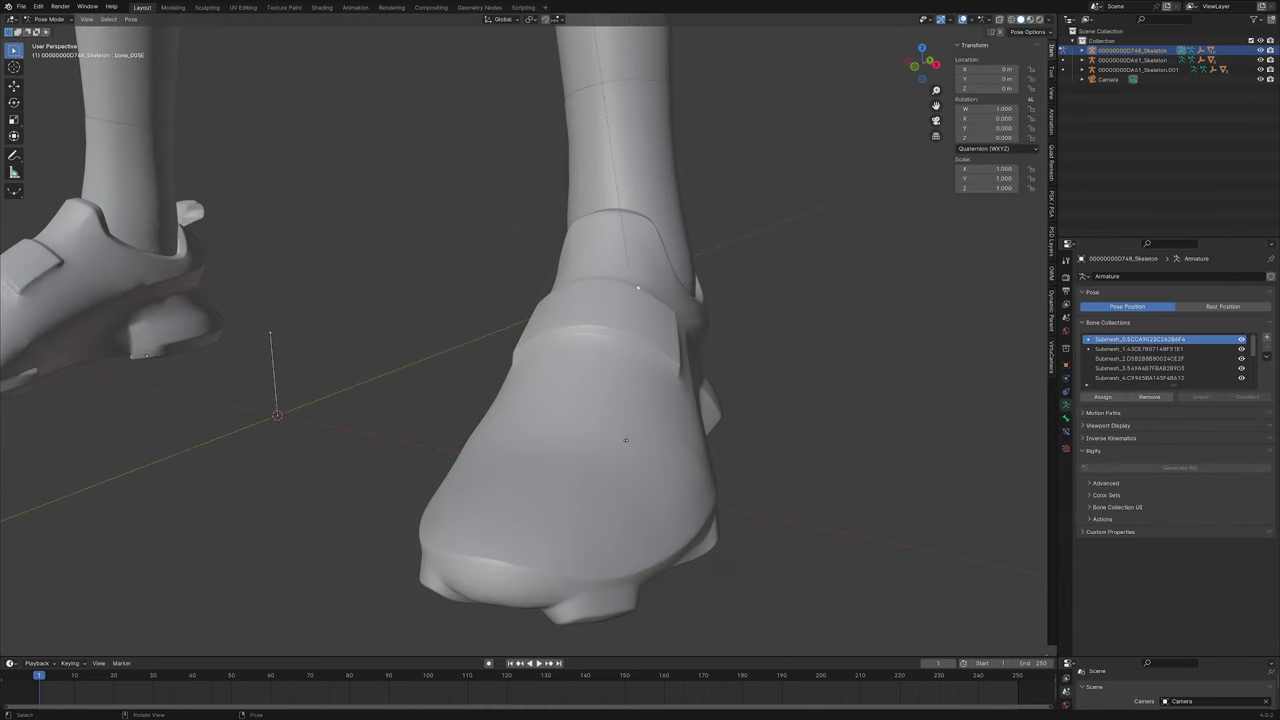
scroll(625, 440, "down", 5)
key("r")
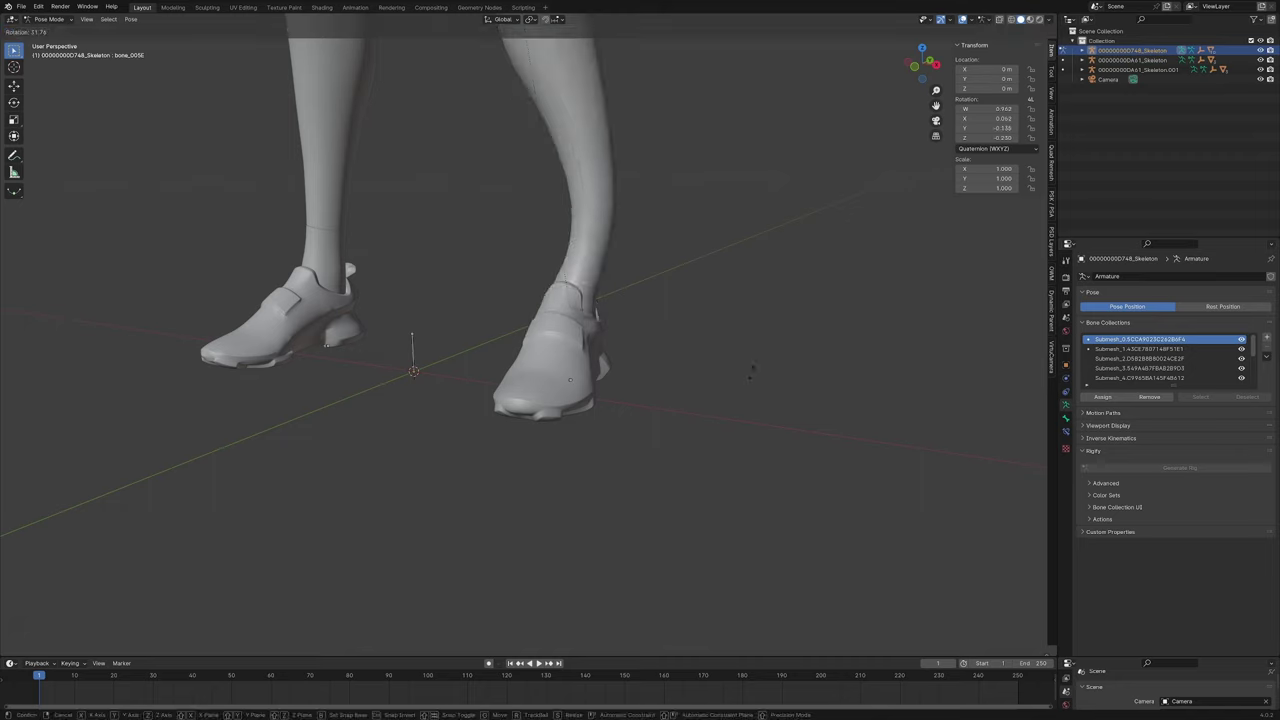
key("Escape")
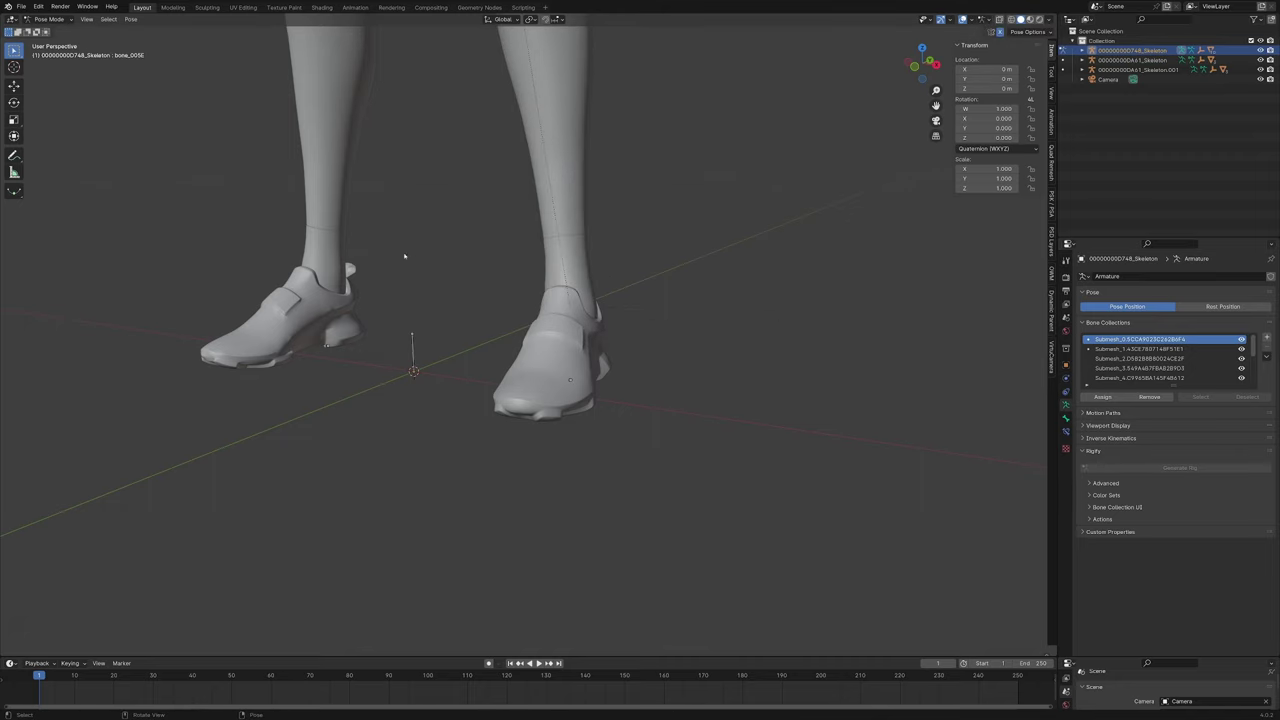
scroll(694, 297, "up", 2)
key("ctrl+Tab")
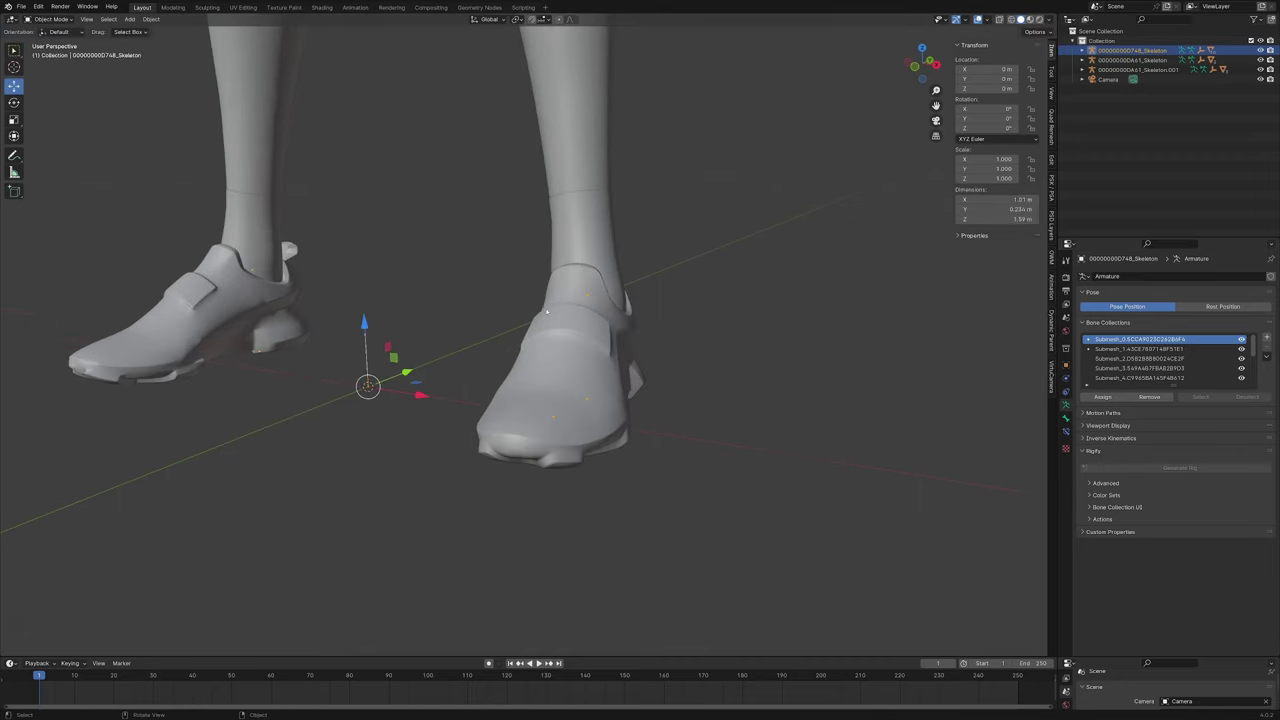
Step: With X-ray enabled, select the character's entire left shoe in the body mesh and separate it into its own object
left_click(605, 385)
middle_click_drag(680, 365, 786, 375)
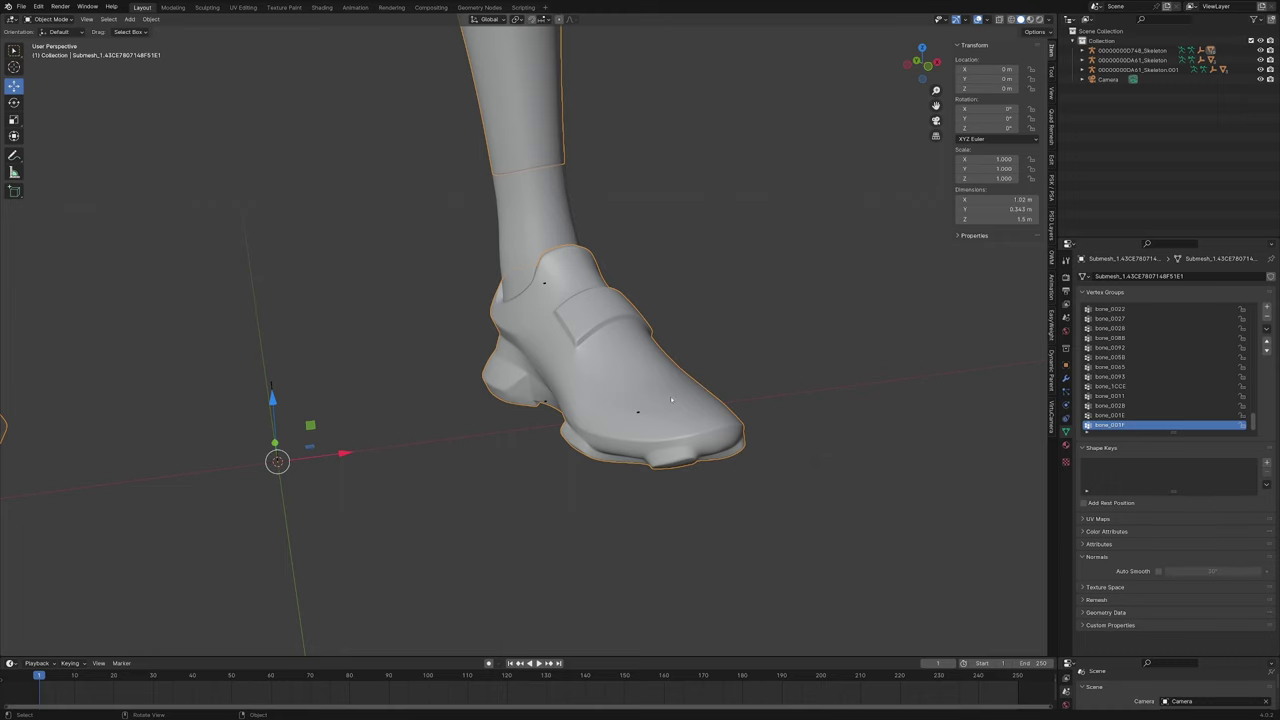
middle_click_drag(671, 400, 625, 332)
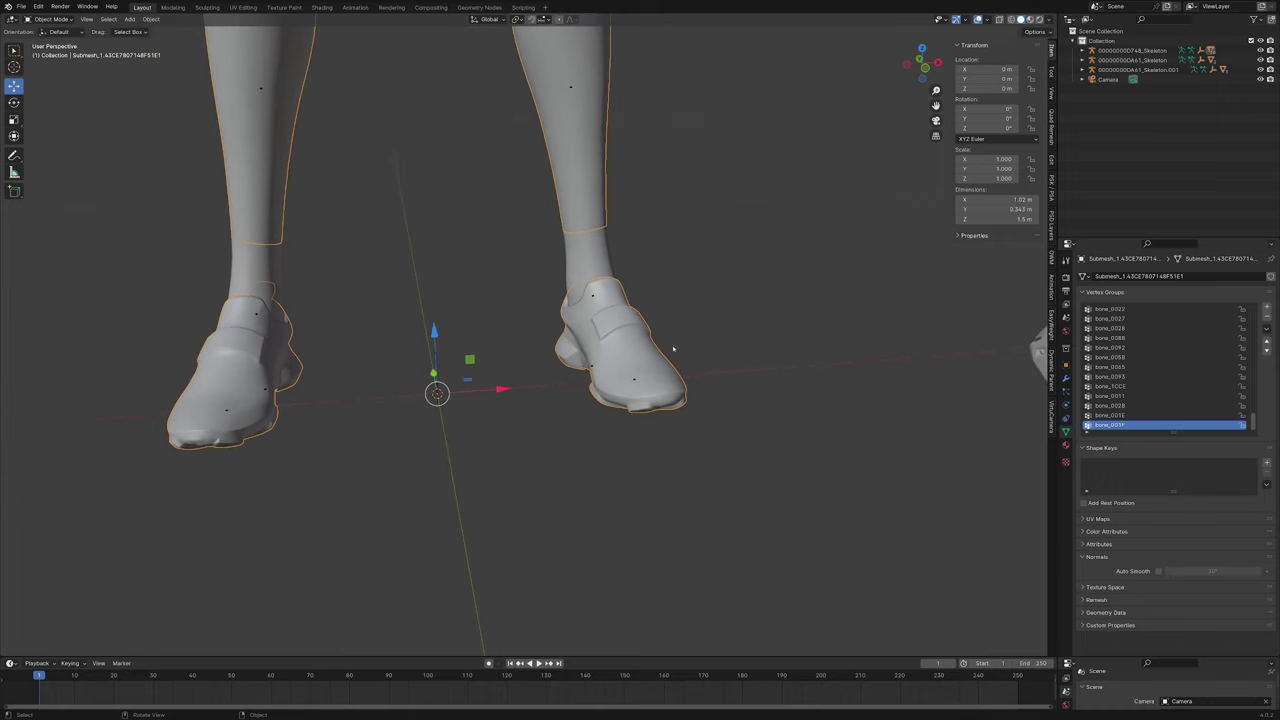
left_click(737, 366)
key("ctrl+z")
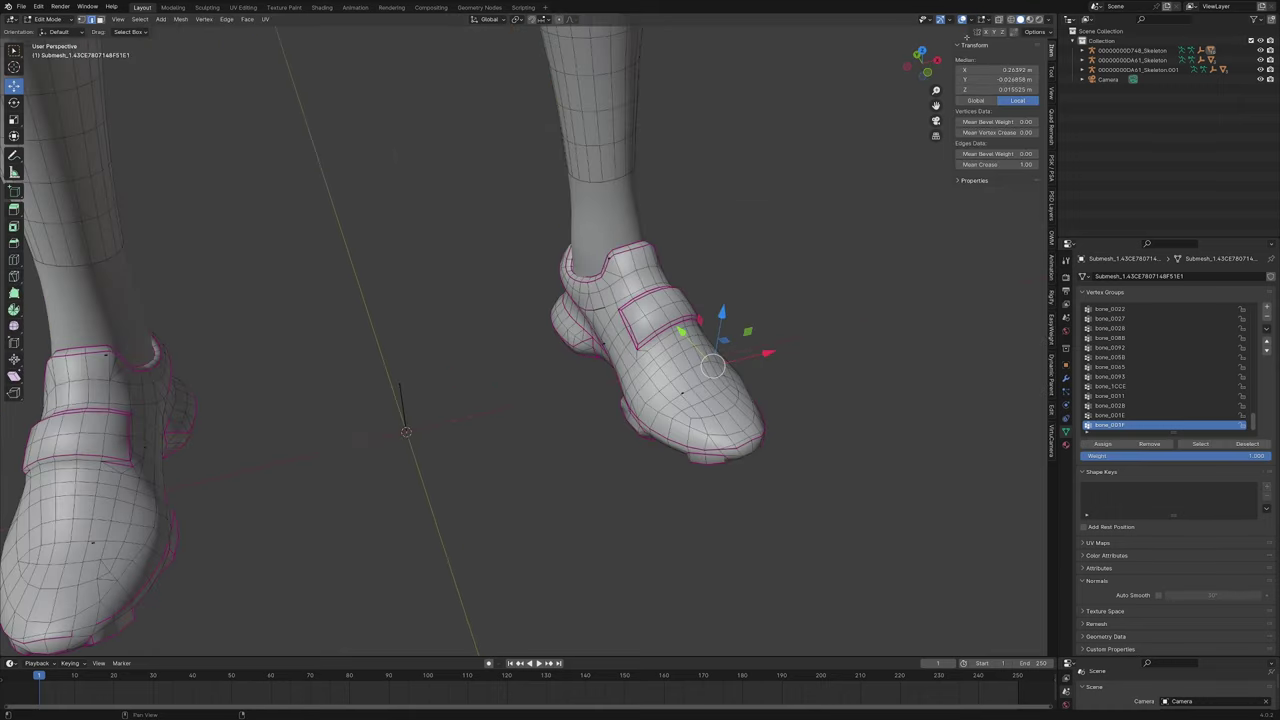
left_click(998, 19)
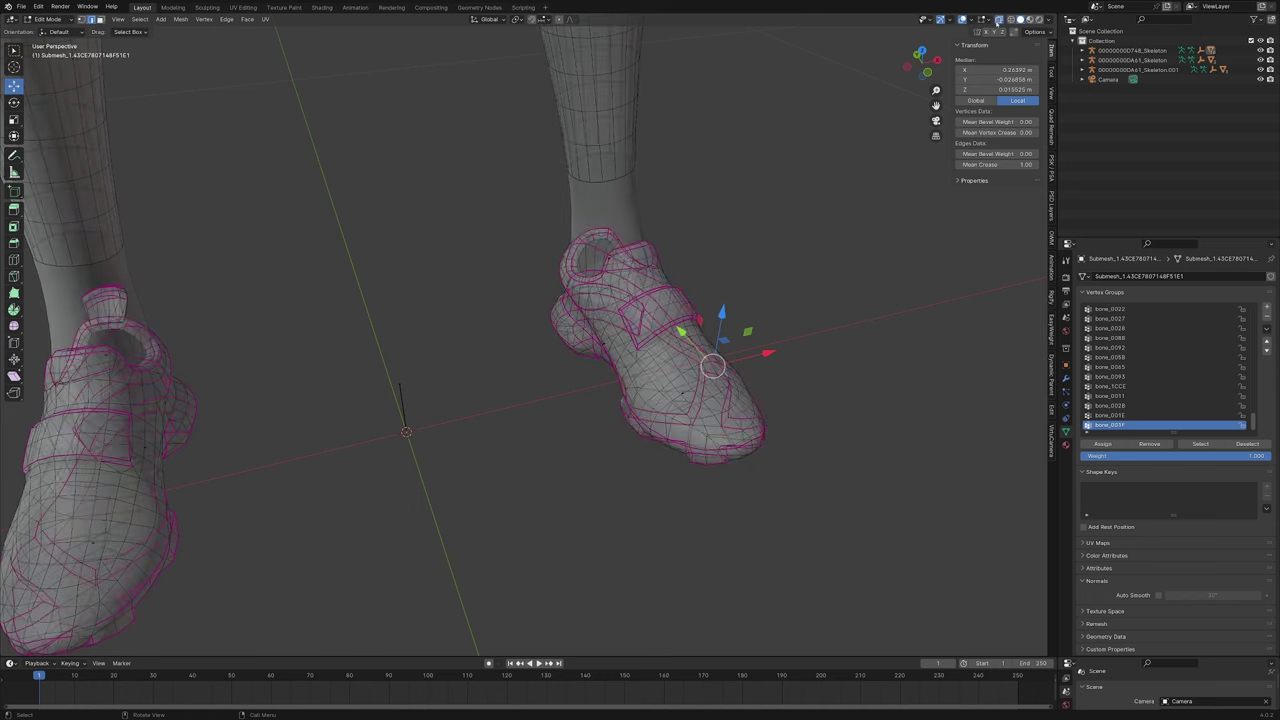
mouse_move(643, 209)
right_mouse_down("ctrl")
mouse_move(814, 565)
mouse_move(804, 240)
right_mouse_up("ctrl")
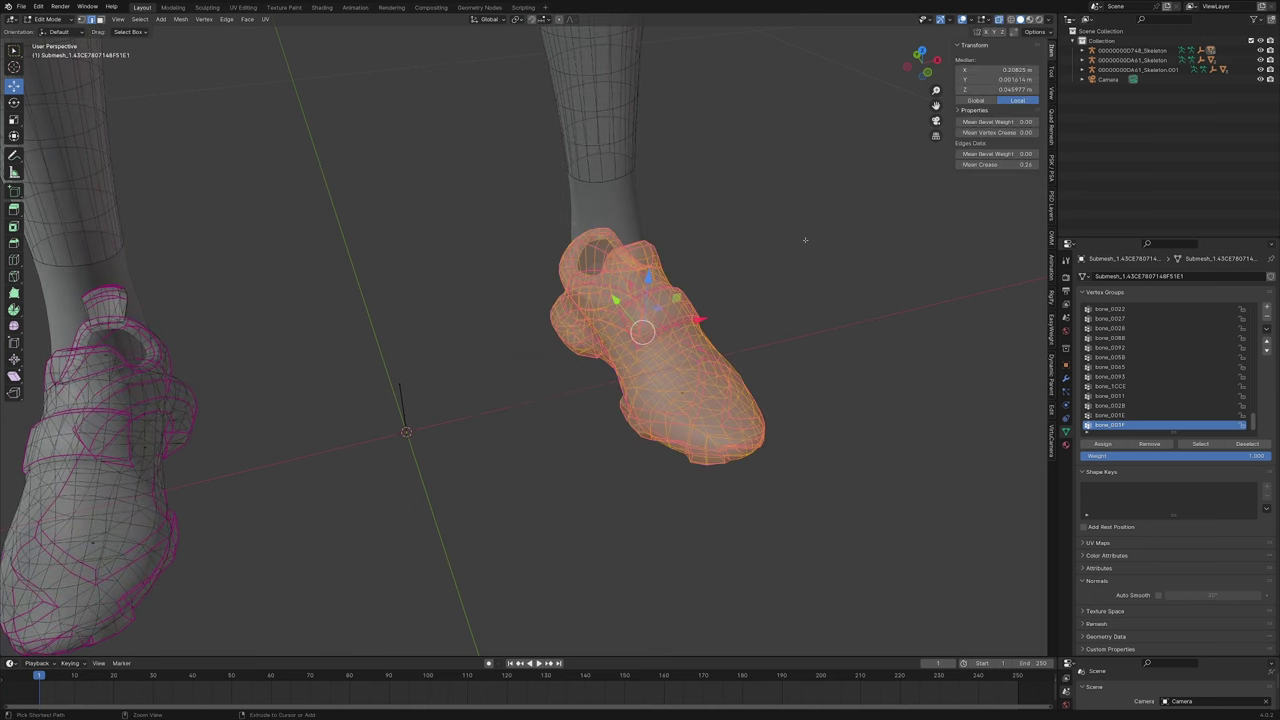
key("p")
left_click(768, 322)
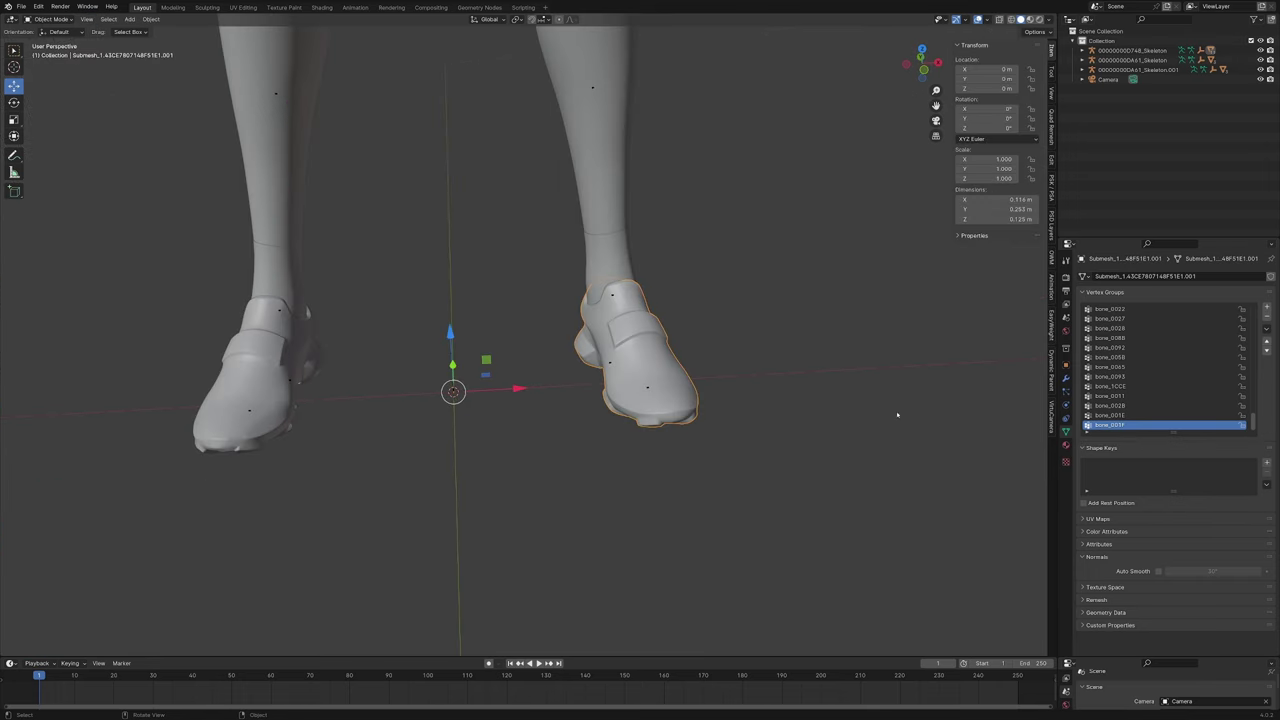
Step: Add a Mirror modifier to the separated left shoe
left_click(1066, 376)
left_click(1145, 278)
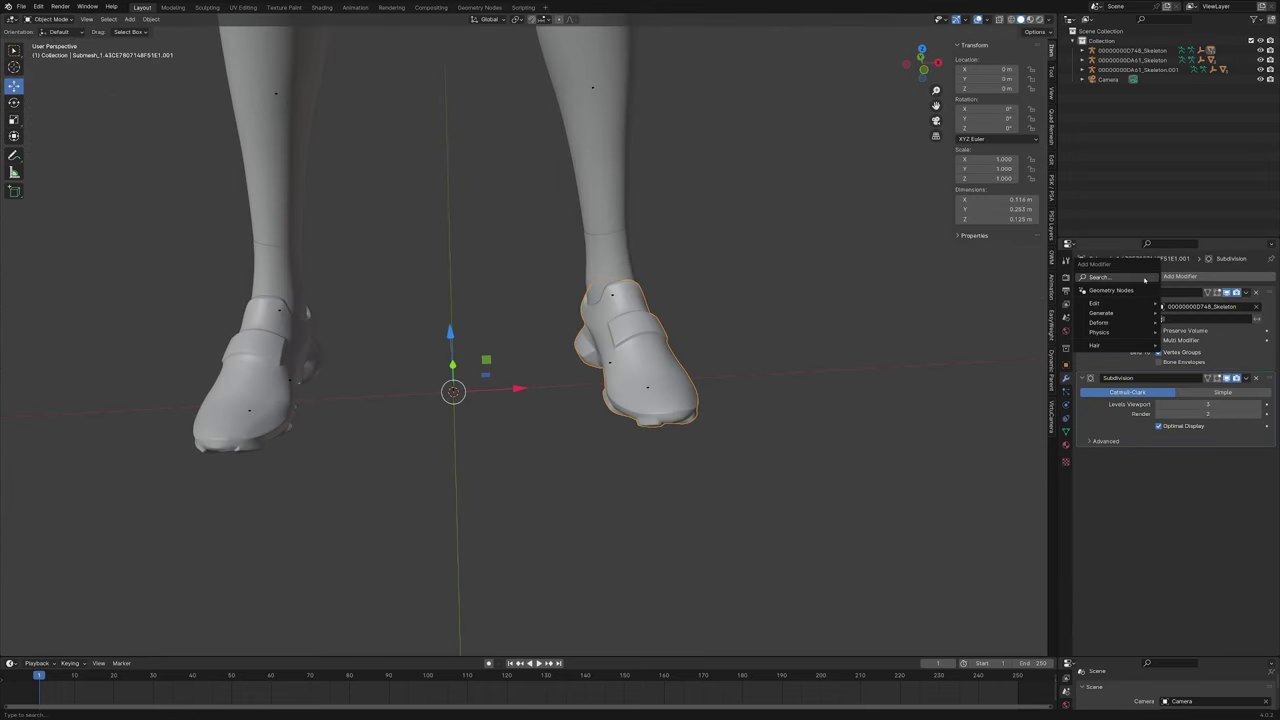
type("mir")
key("Return")
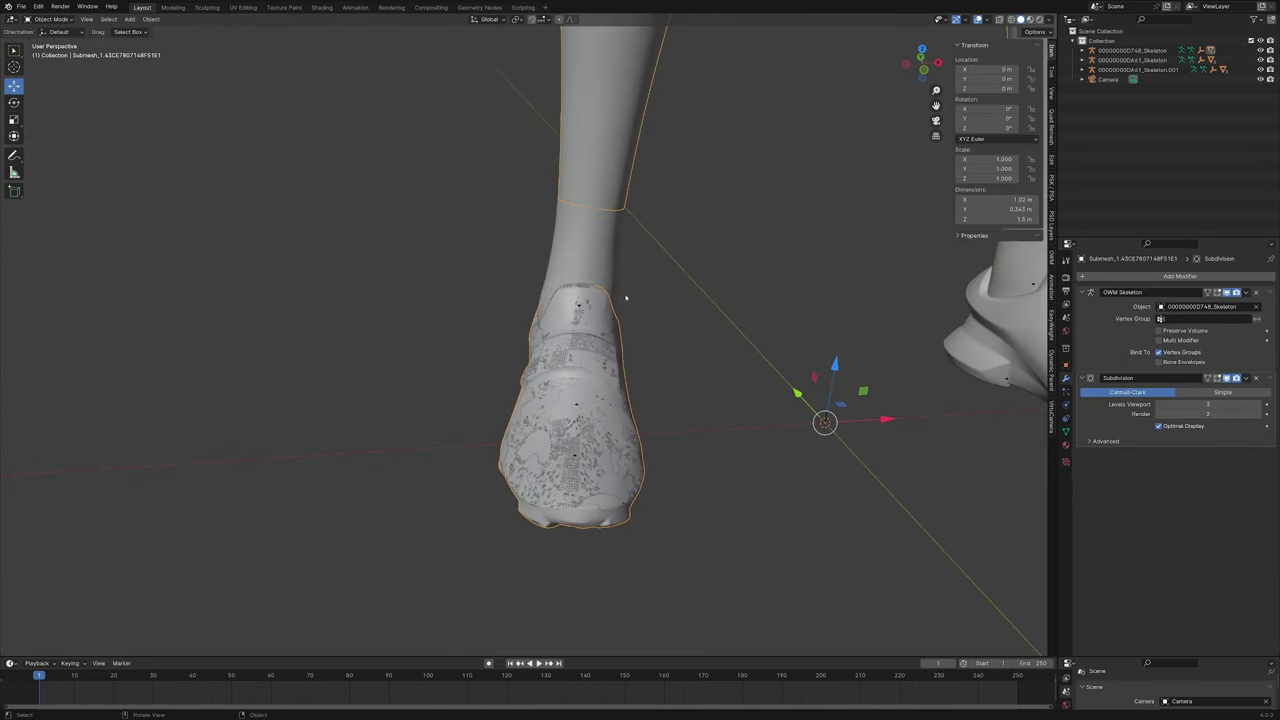
Step: Compare the body's original right shoe with the overlapping mirrored copy in Edit Mode and Object Mode, with and without X-ray
key("Tab")
key("alt+z")
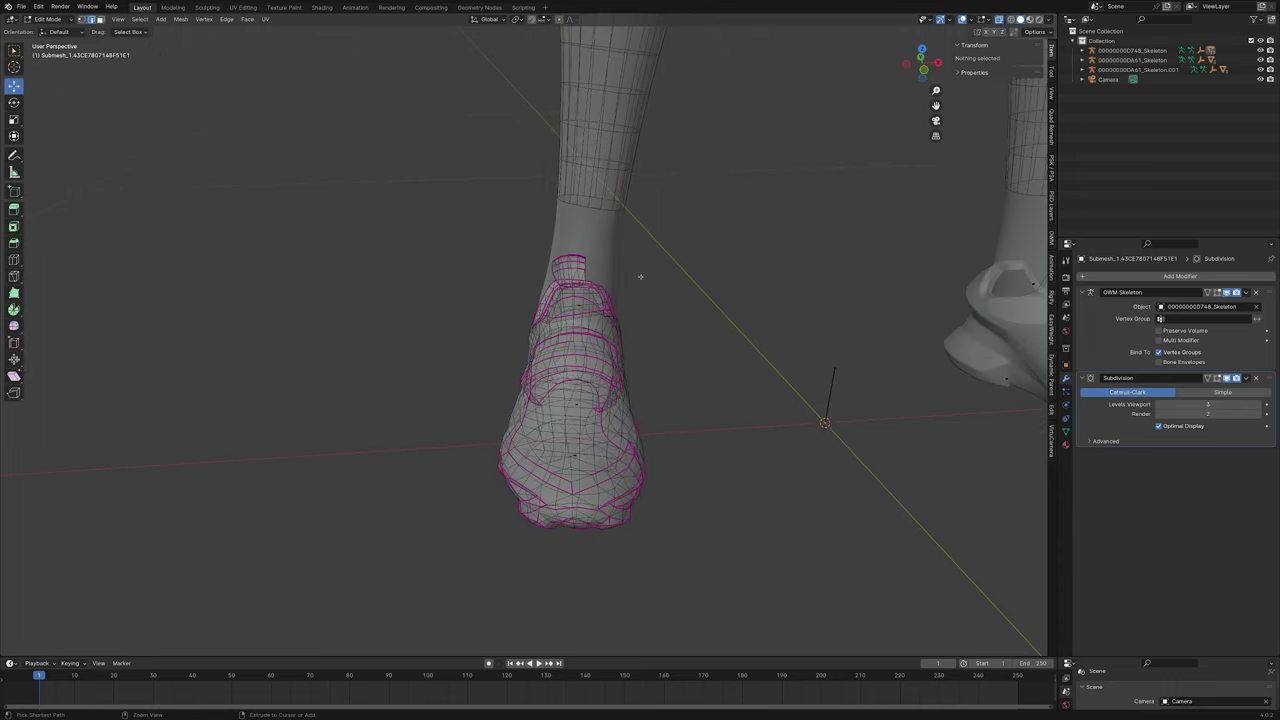
key("alt+z")
middle_click_drag(640, 277, 610, 330)
key("Tab")
scroll(590, 380, "up", 1)
middle_click_drag(590, 385, 436, 384)
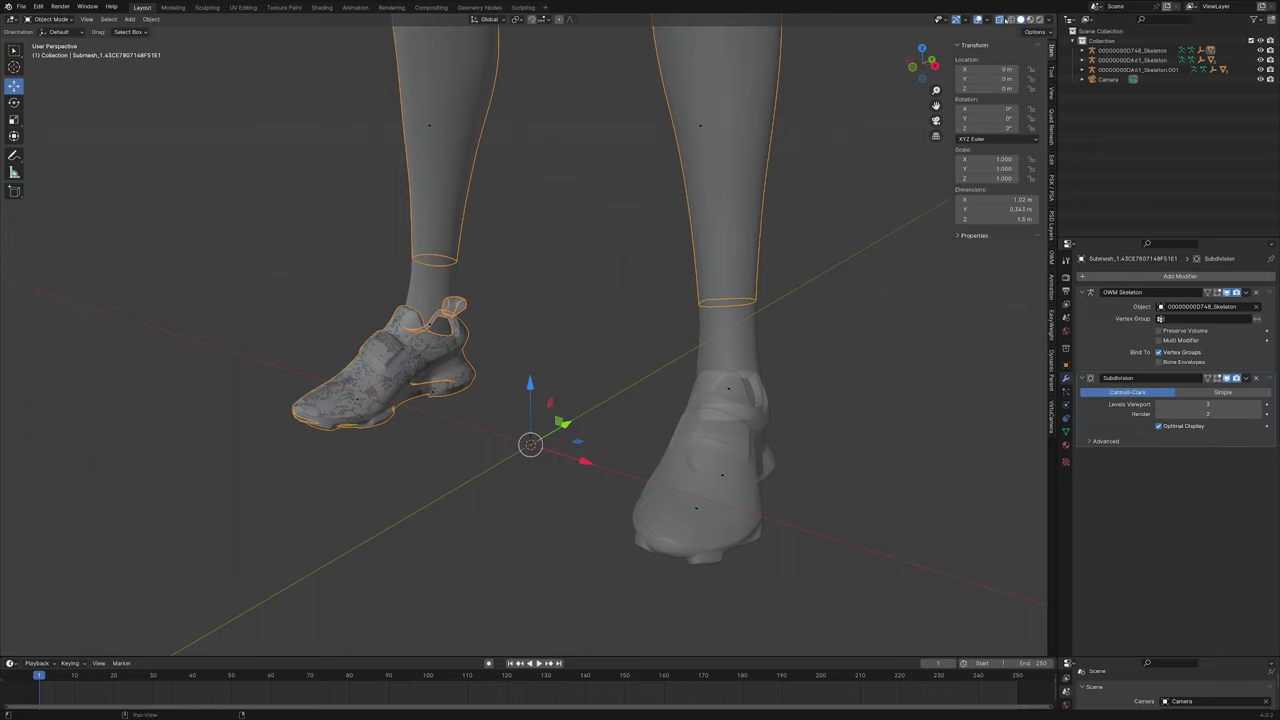
left_click(999, 19)
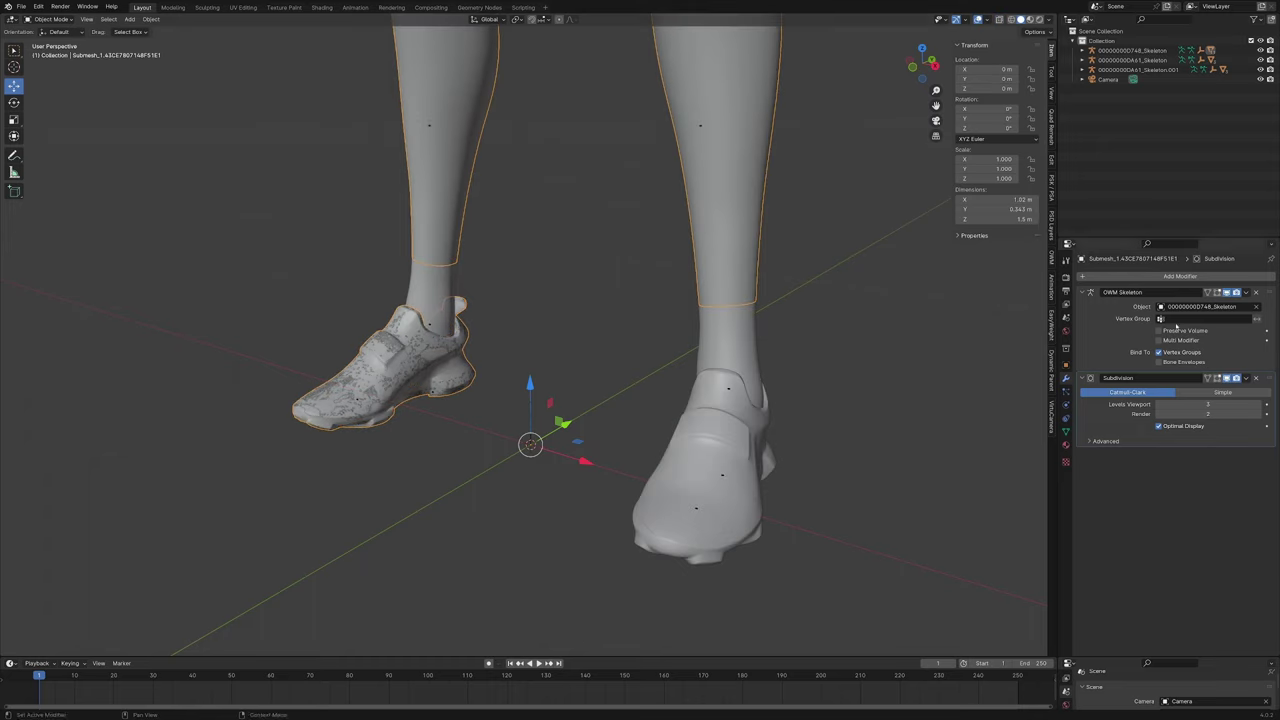
Step: Select the mirrored shoe object, move its Mirror modifier to the top of the stack and apply it
left_click(466, 413)
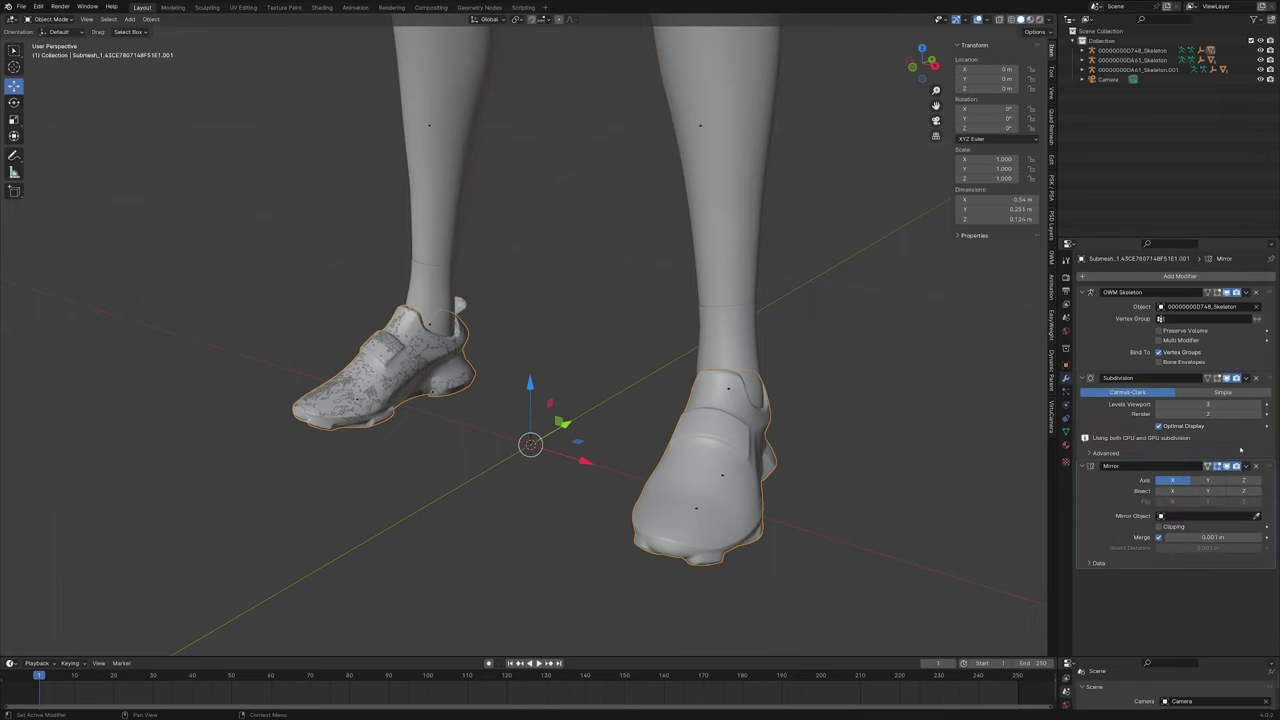
left_click_drag(1268, 469, 1240, 282)
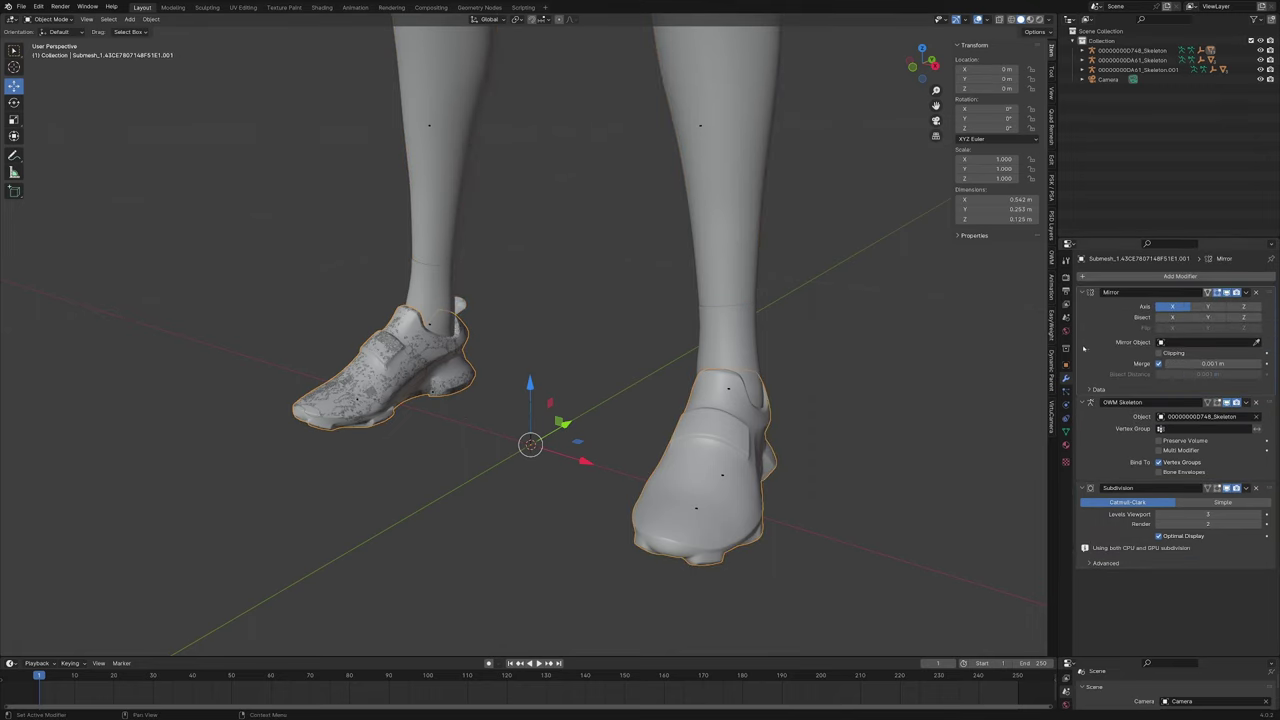
key("ctrl+a")
Step: Enable X-ray in Edit Mode, select all geometry of the mirrored right shoe and return to Object Mode
middle_click_drag(498, 453, 738, 420, "shift")
scroll(738, 420, "up", 2)
key("Tab")
left_click(999, 19)
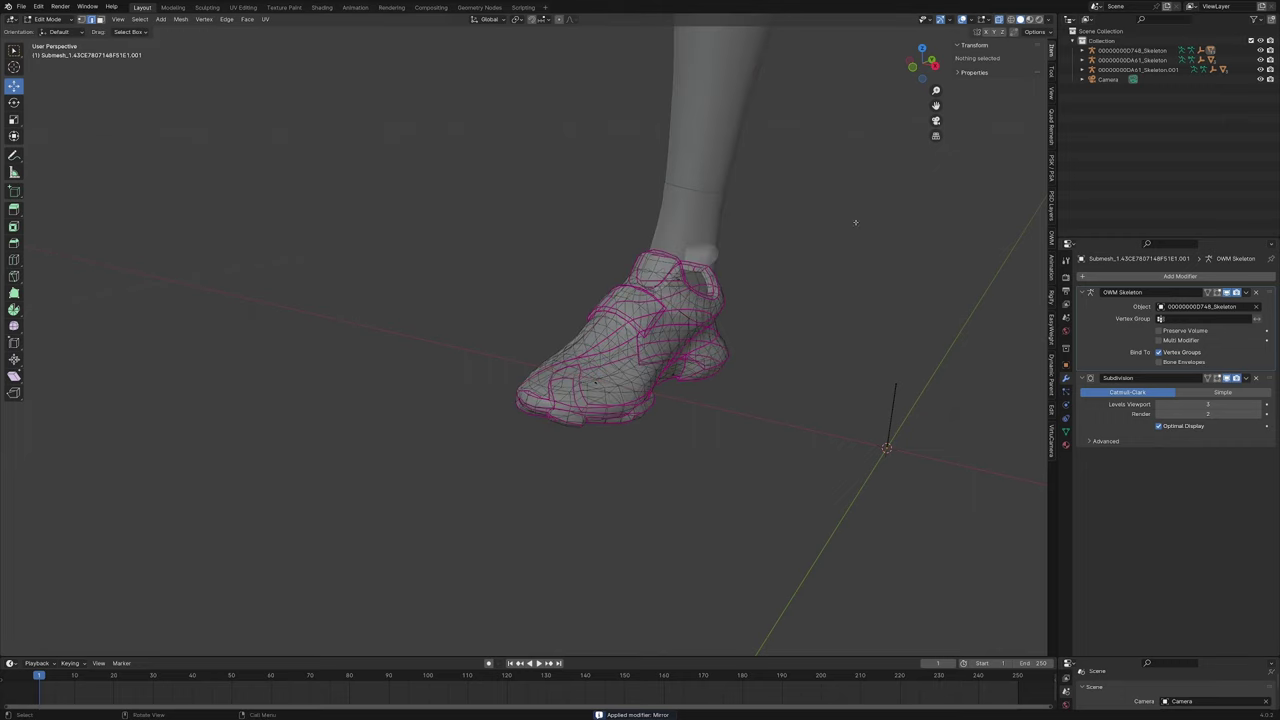
left_click_drag(818, 190, 402, 514)
key("Tab")
scroll(537, 491, "down", 5)
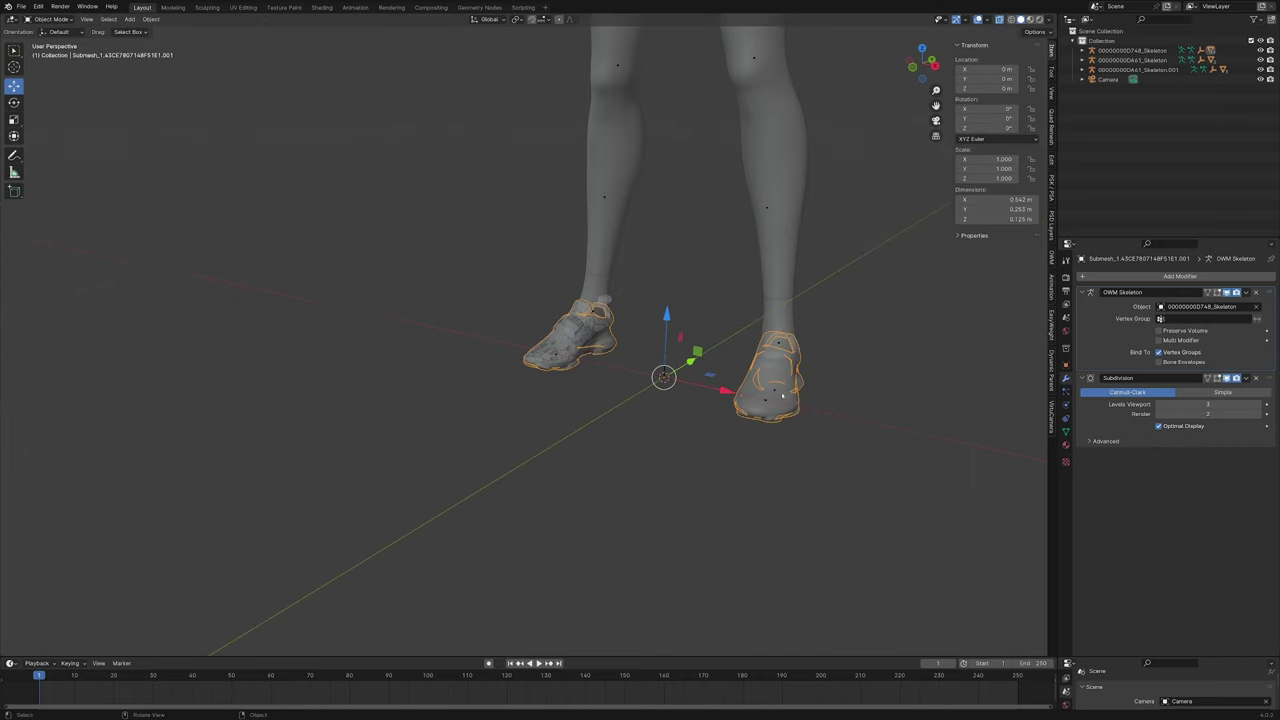
scroll(735, 387, "down", 3)
scroll(780, 432, "up", 6)
scroll(829, 335, "down", 2)
scroll(651, 390, "down", 3)
scroll(757, 419, "up", 3)
scroll(711, 403, "up", 4)
Step: Separate the selected mirrored right shoe into its own object and select that object in Object Mode
middle_click_drag(711, 403, 645, 442, "shift")
key("Tab")
middle_click_drag(482, 411, 440, 426)
scroll(637, 440, "down", 4)
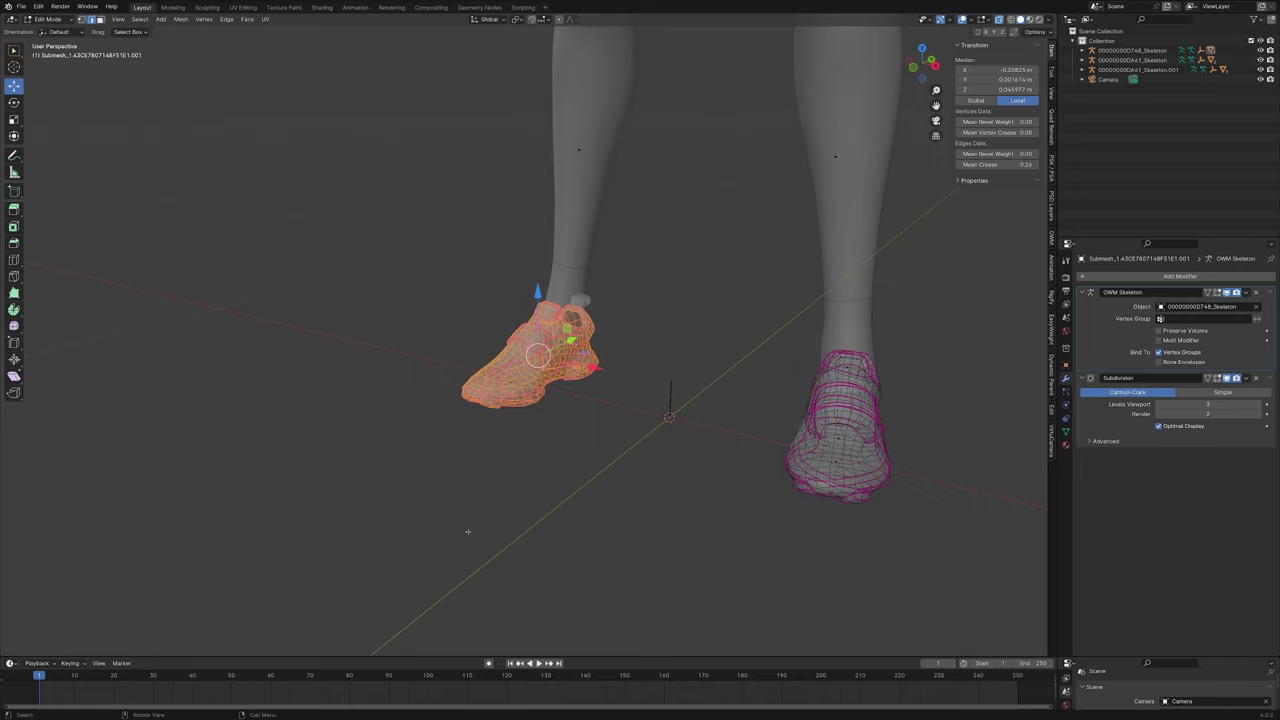
scroll(663, 351, "up", 2)
key("p")
left_click(663, 353)
key("Tab")
left_click(628, 394)
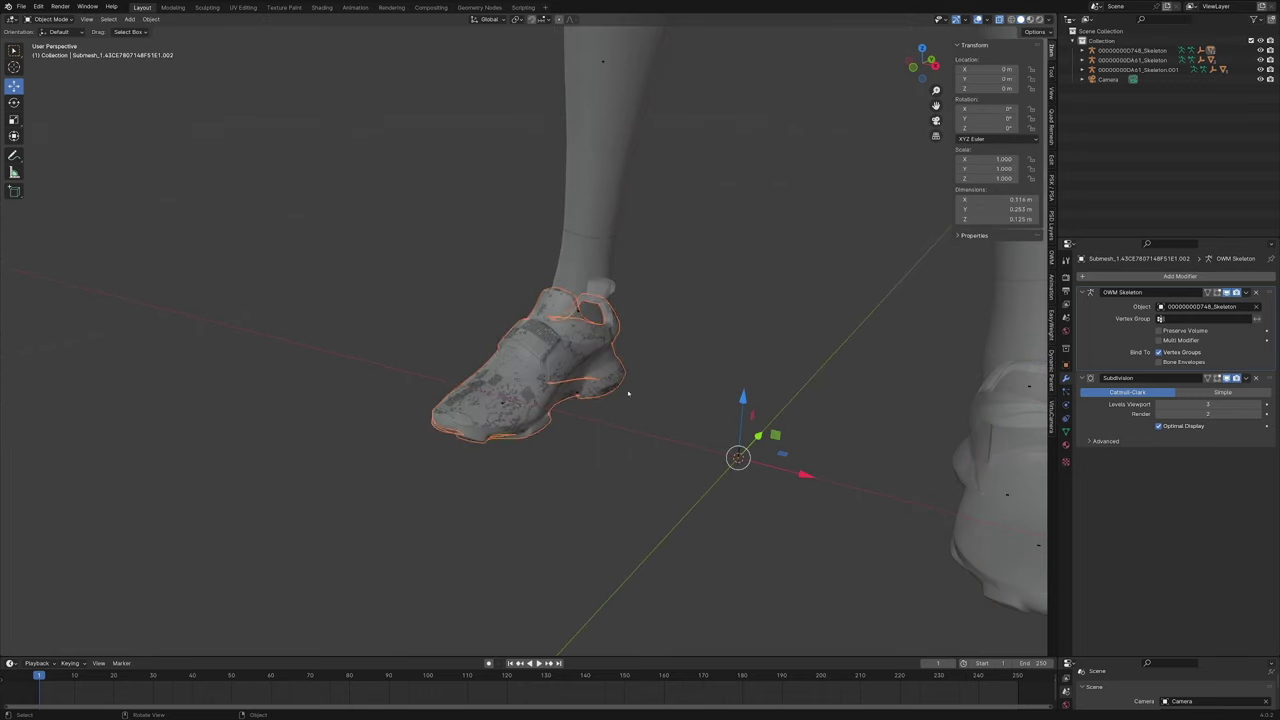
Step: Try moving the separated right shoe away from the original shoe underneath it
key("g")
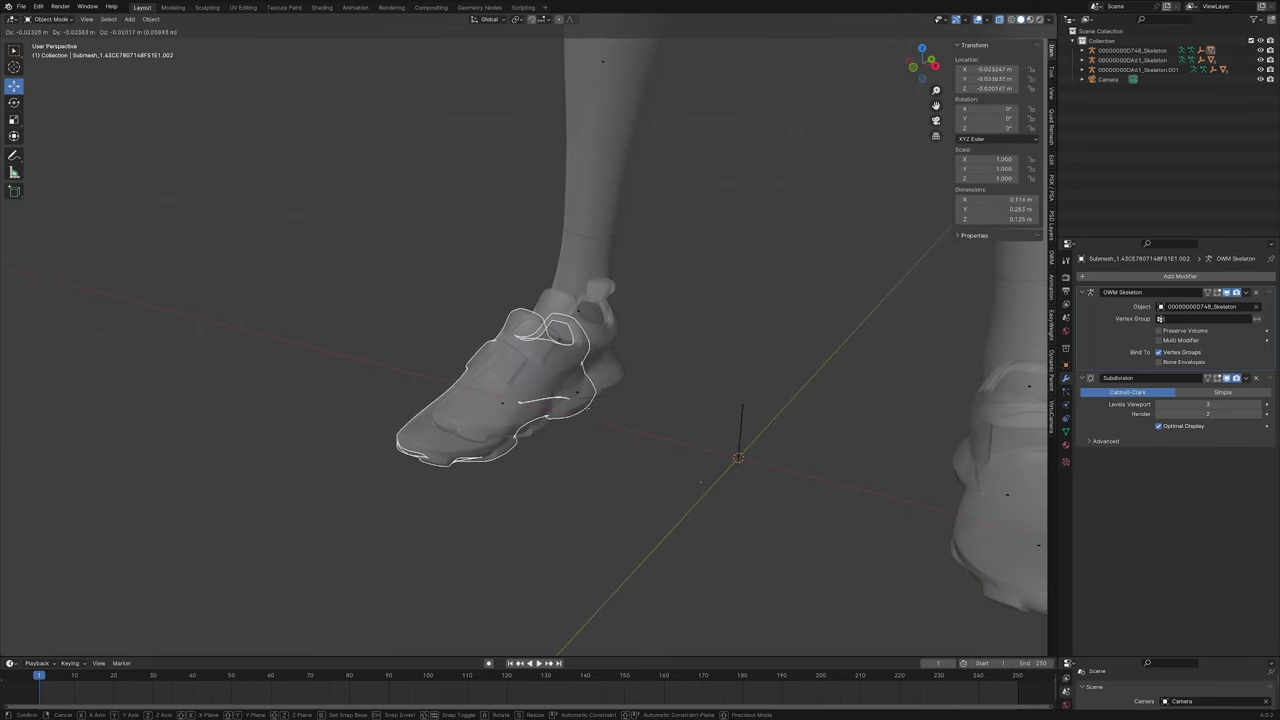
left_click(588, 407)
scroll(609, 449, "up", 2)
Step: Delete all vertex groups from the separated right shoe while in Edit Mode
key("Tab")
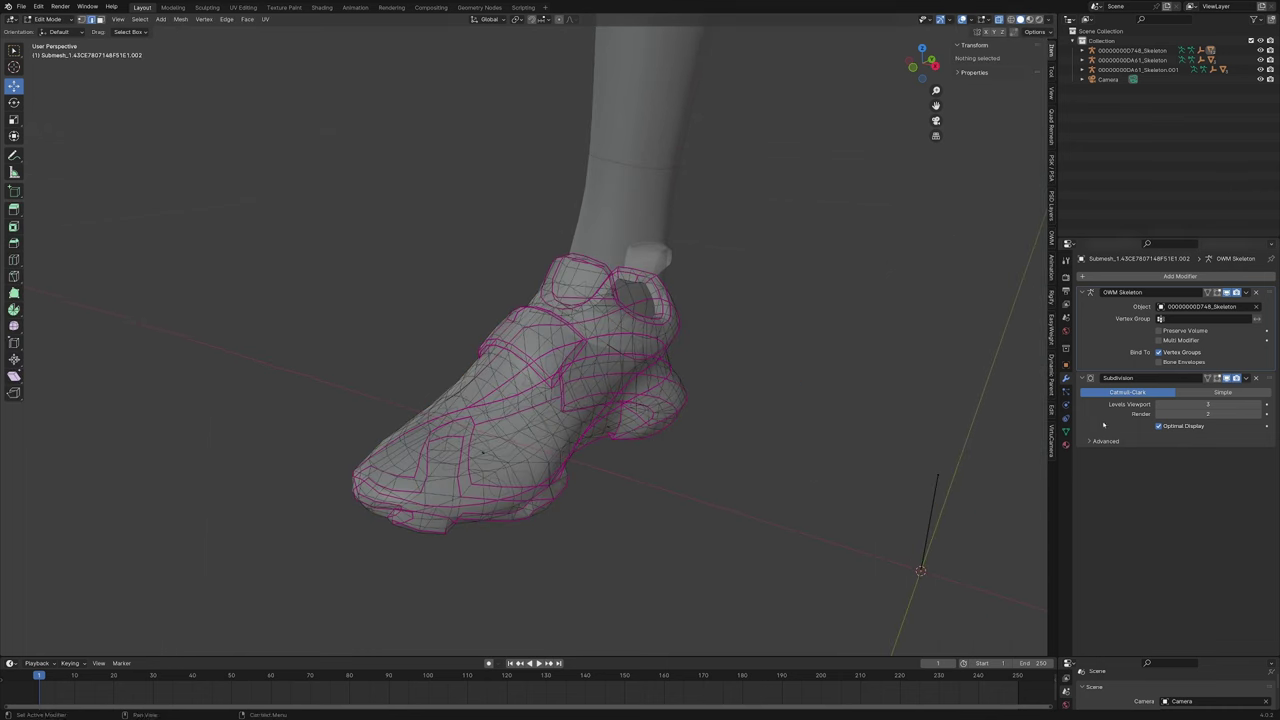
left_click(1065, 433)
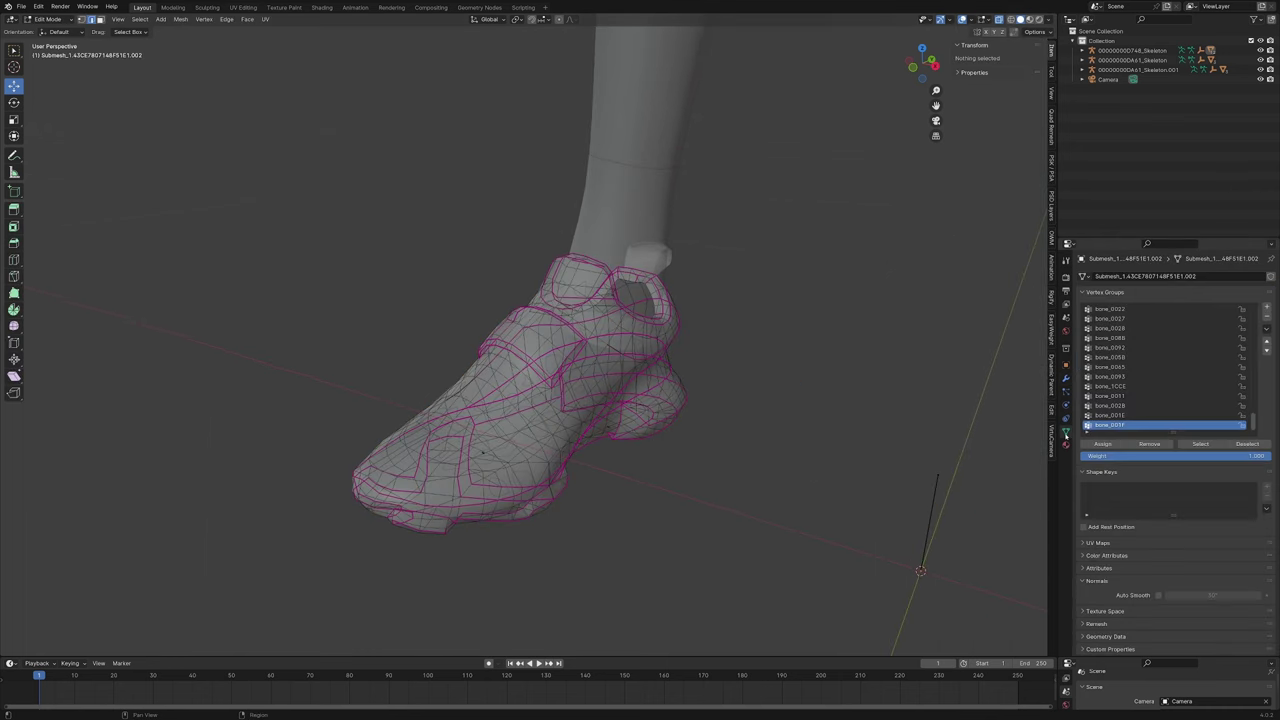
left_click(1267, 329)
mouse_move(1256, 345)
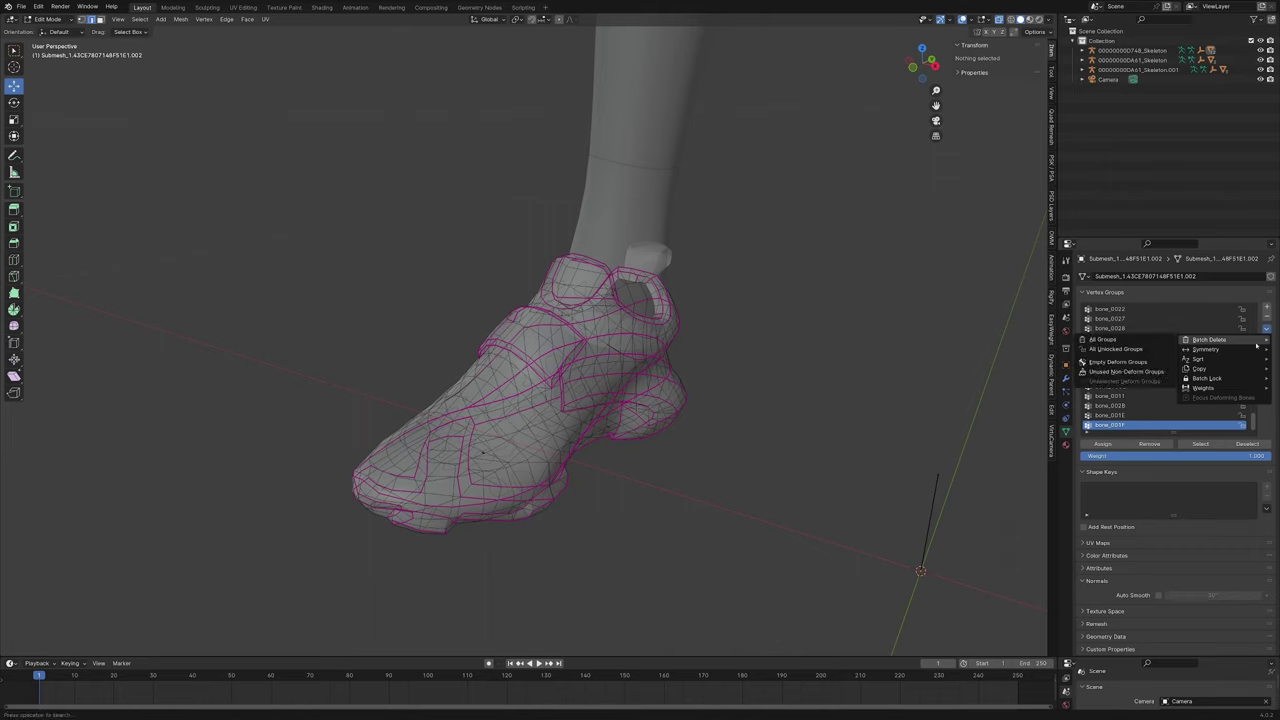
left_click(1127, 337)
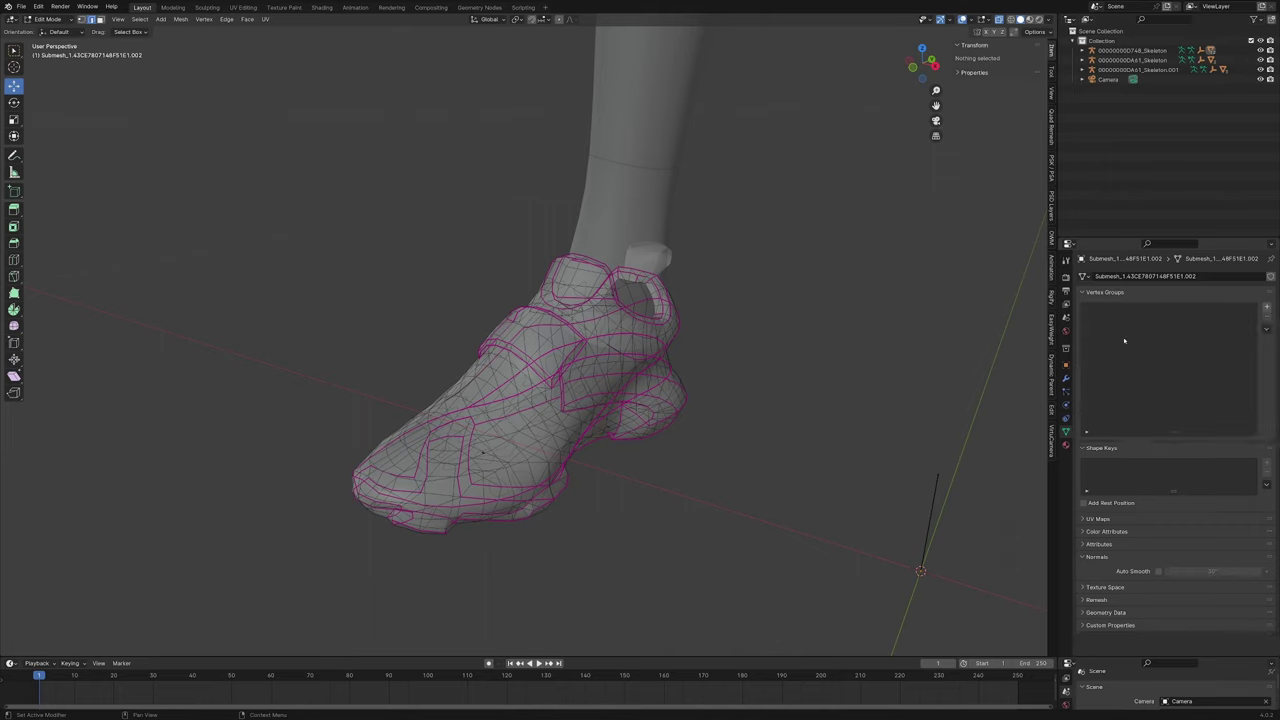
left_click(1267, 329)
left_click(1267, 331)
left_click(1266, 330)
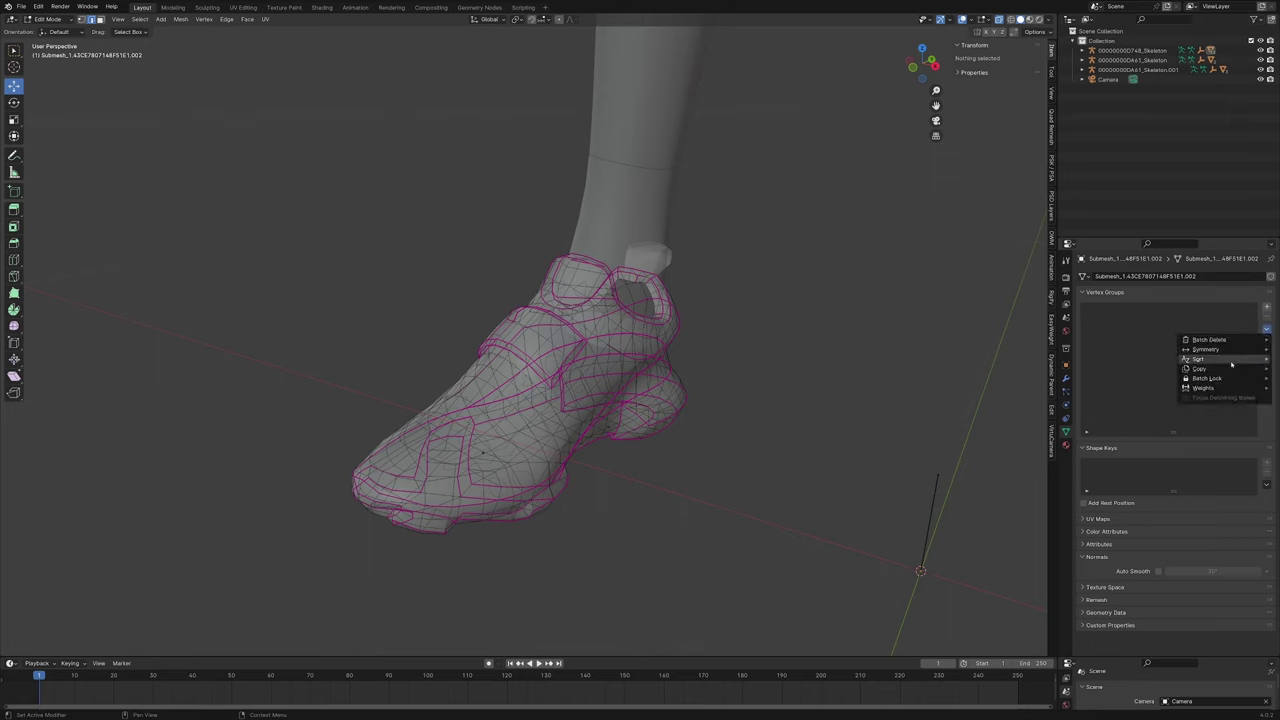
left_click(1267, 330)
left_click(1267, 330)
key("Escape")
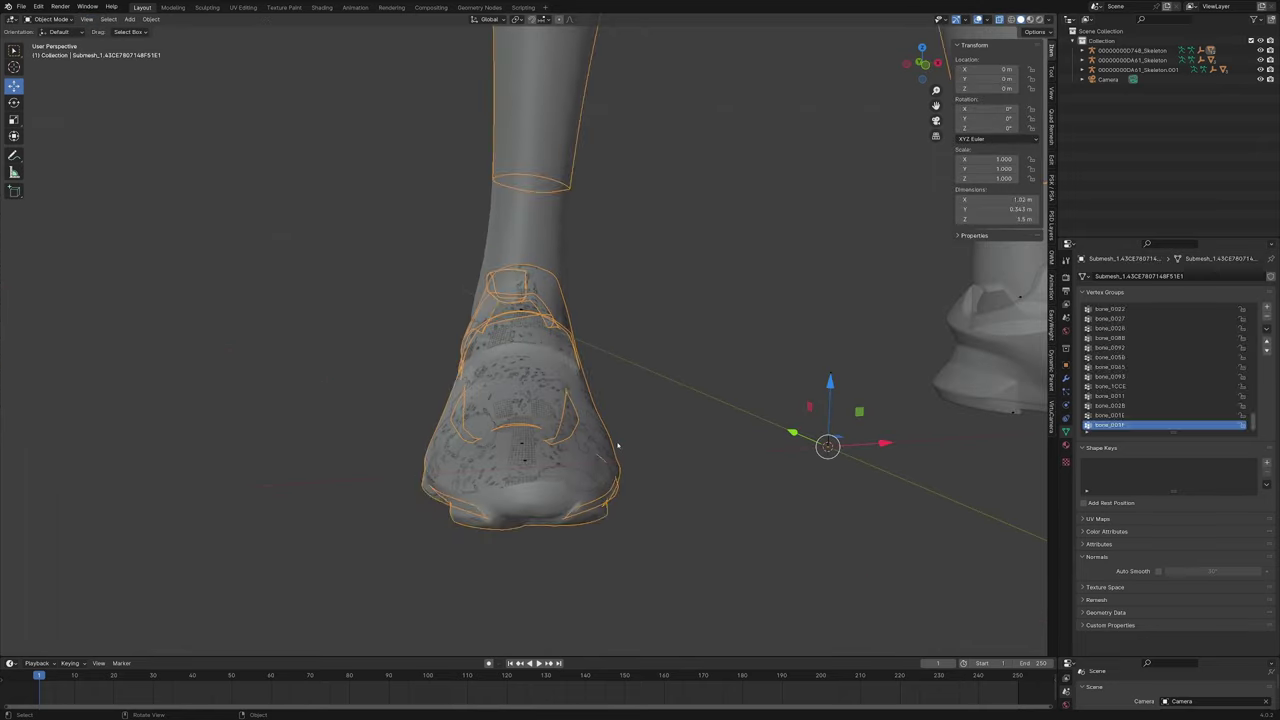
Step: Select the original body mesh and the separated shoe as active, switch to Weight Paint mode and run Transfer Weights
middle_click_drag(637, 443, 611, 457)
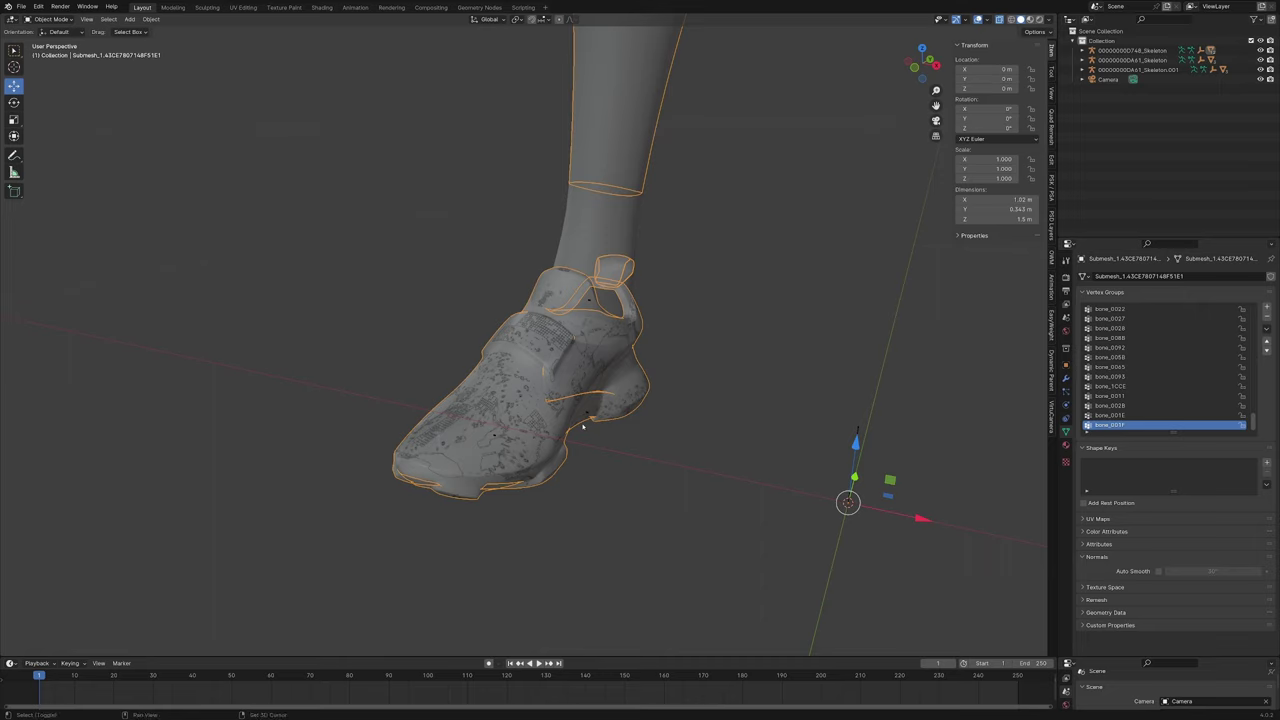
left_click(583, 427, "shift")
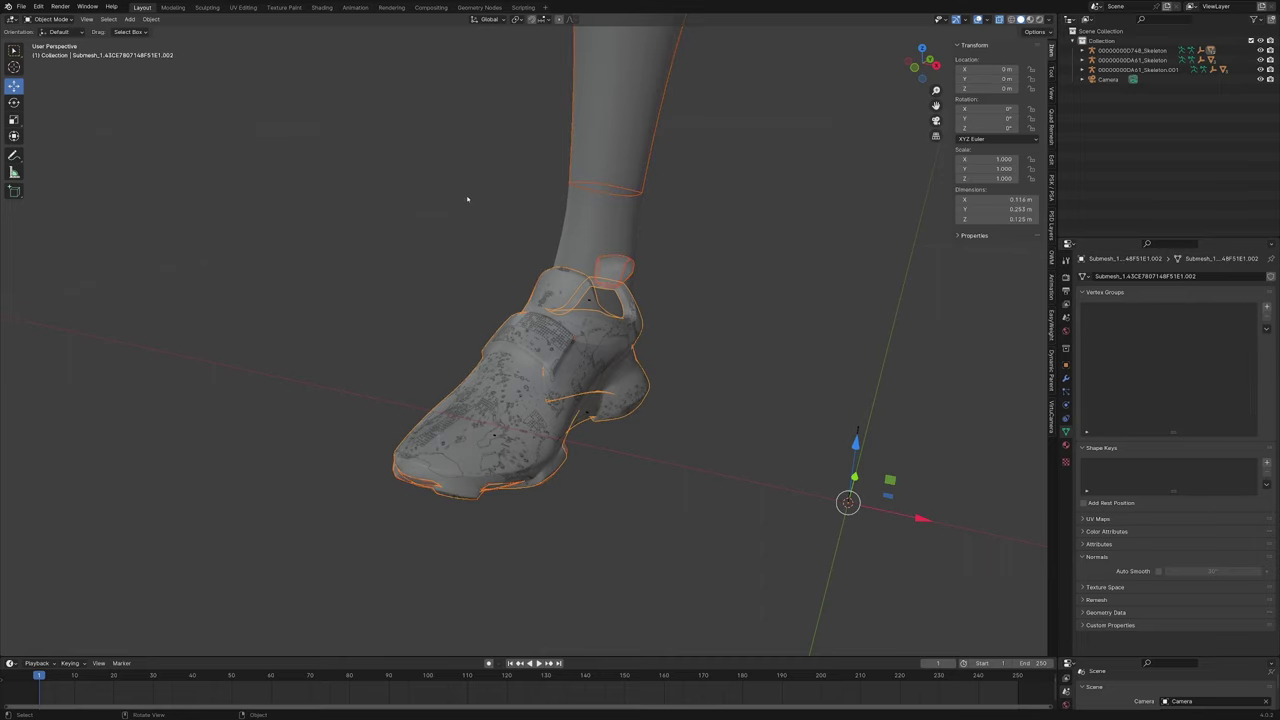
key("ctrl+Tab")
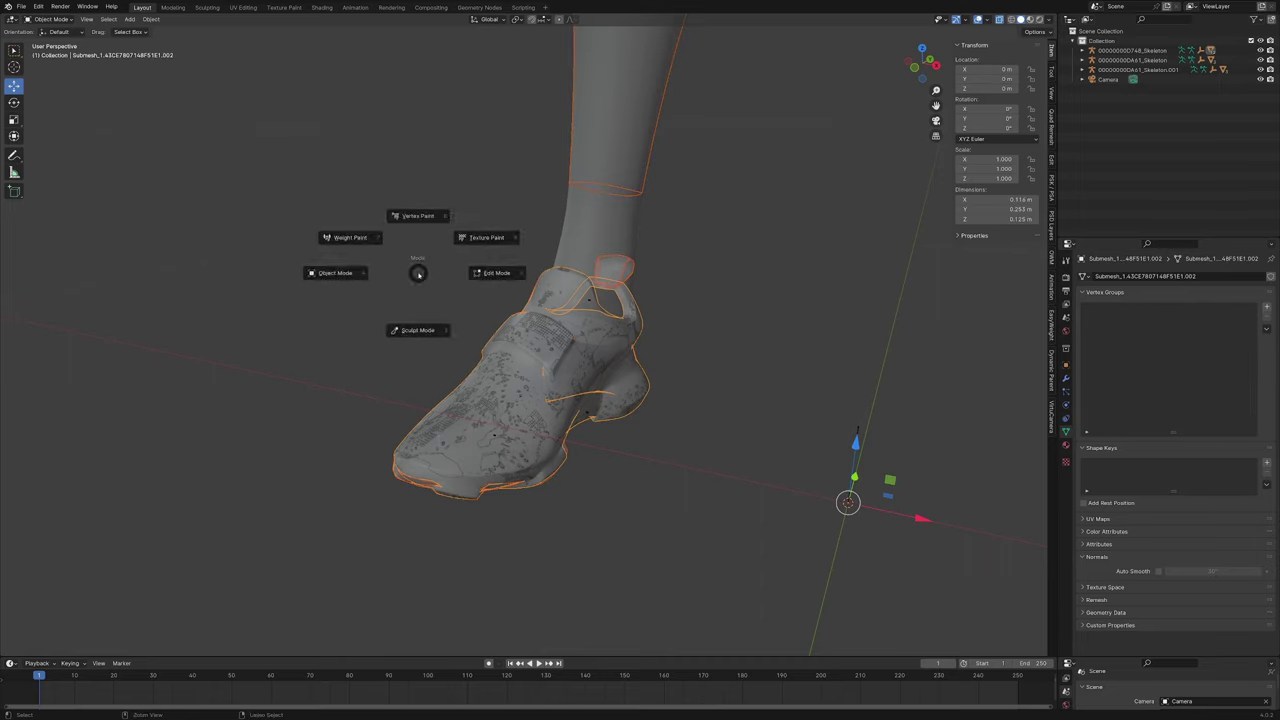
left_click(376, 248)
left_click(52, 18)
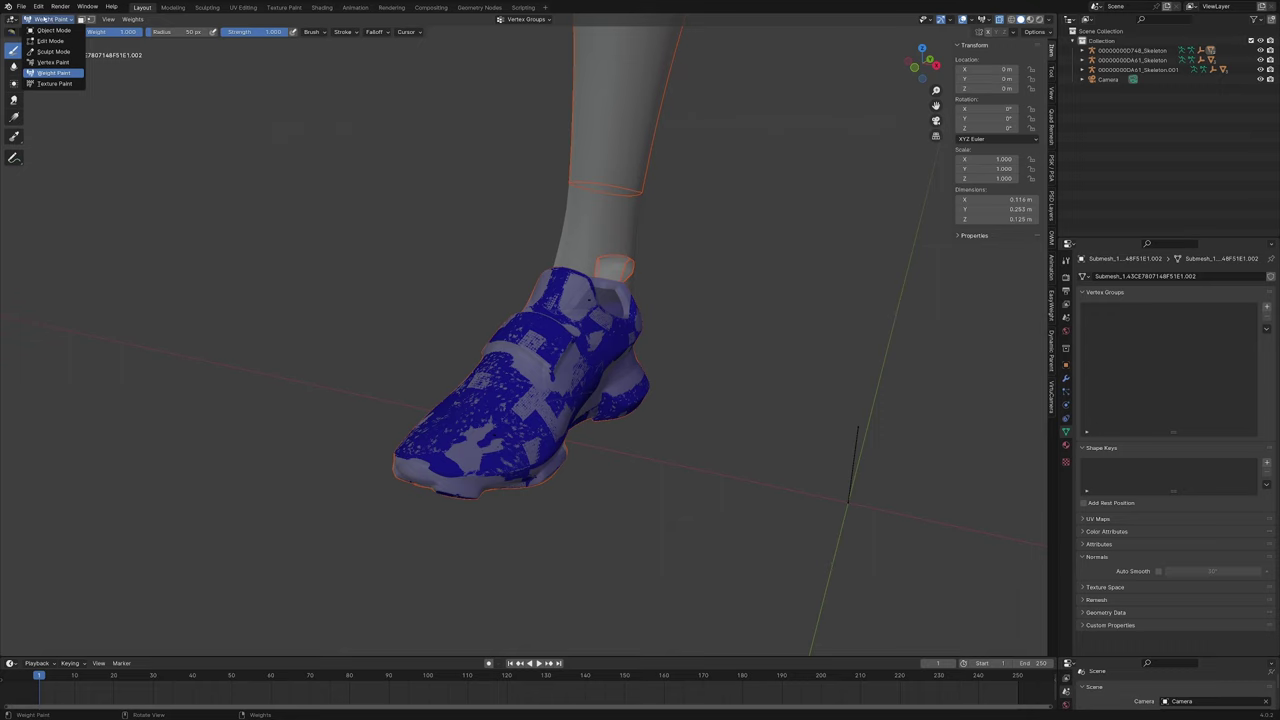
left_click(139, 19)
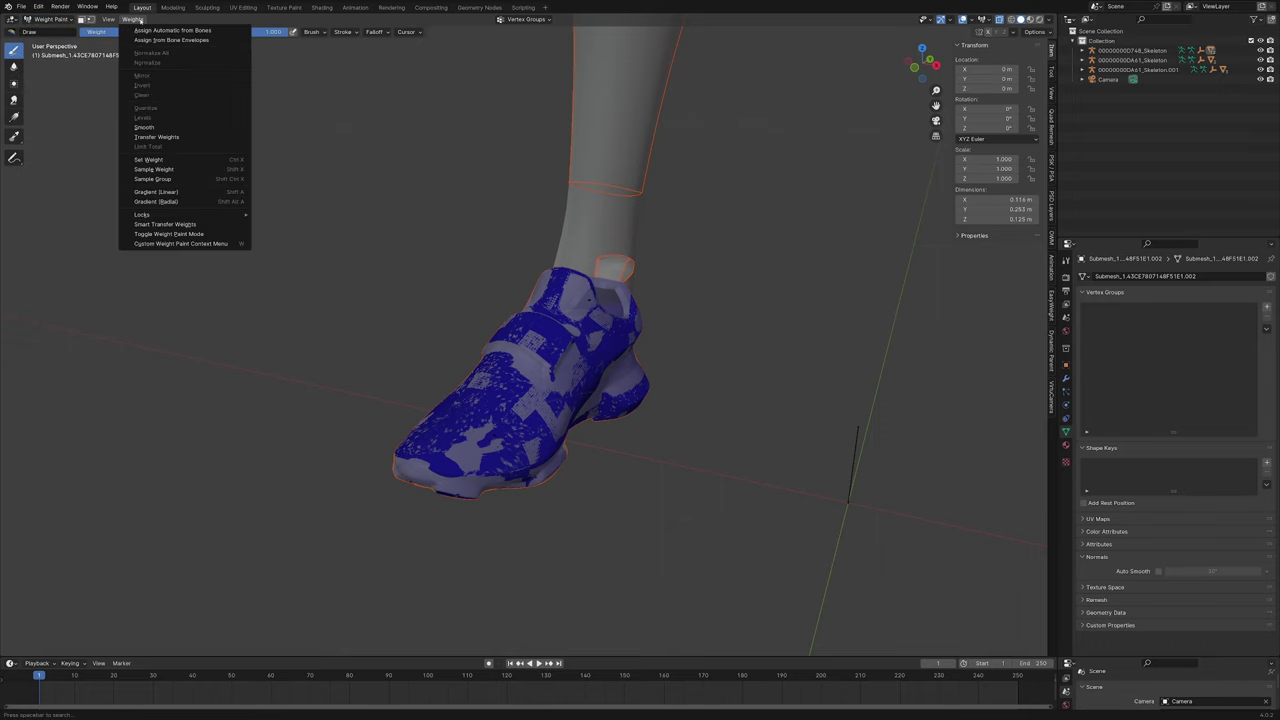
left_click(183, 138)
Step: Set the weight transfer's vertex mapping to Nearest Face Interpolated and source layers to By Name, and return to Object Mode
left_click(146, 560)
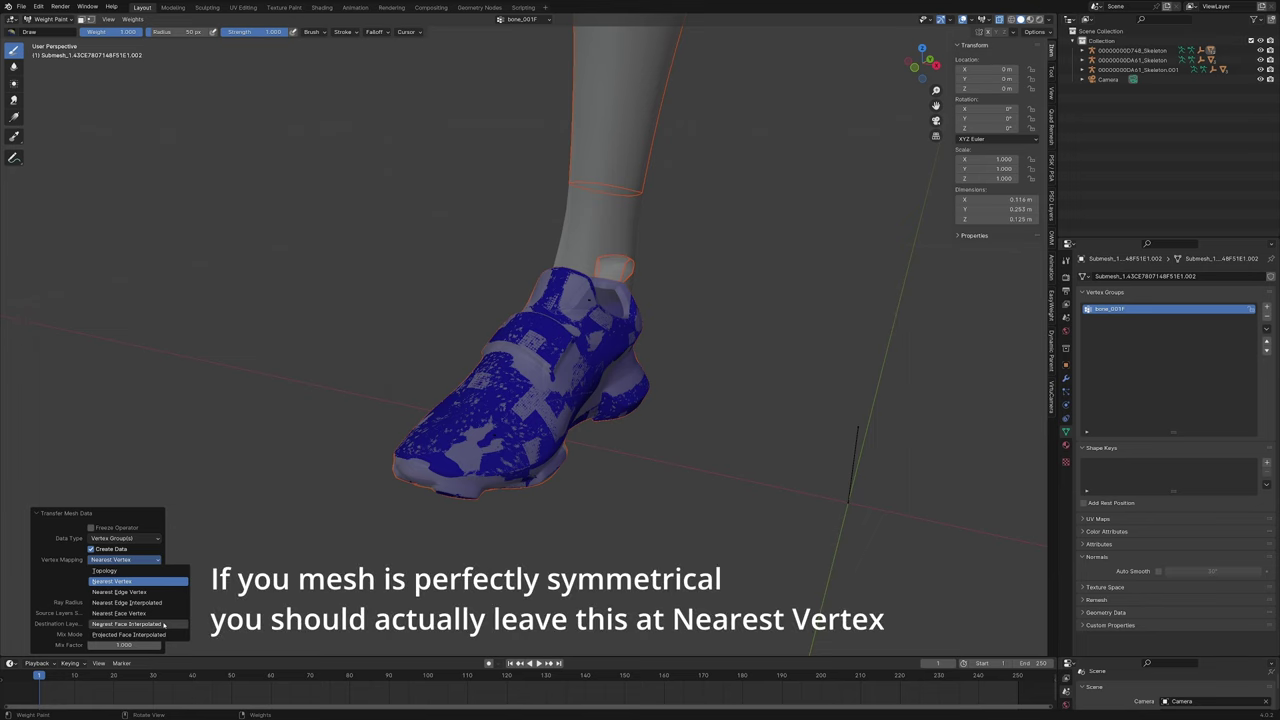
left_click(164, 624)
left_click(134, 613)
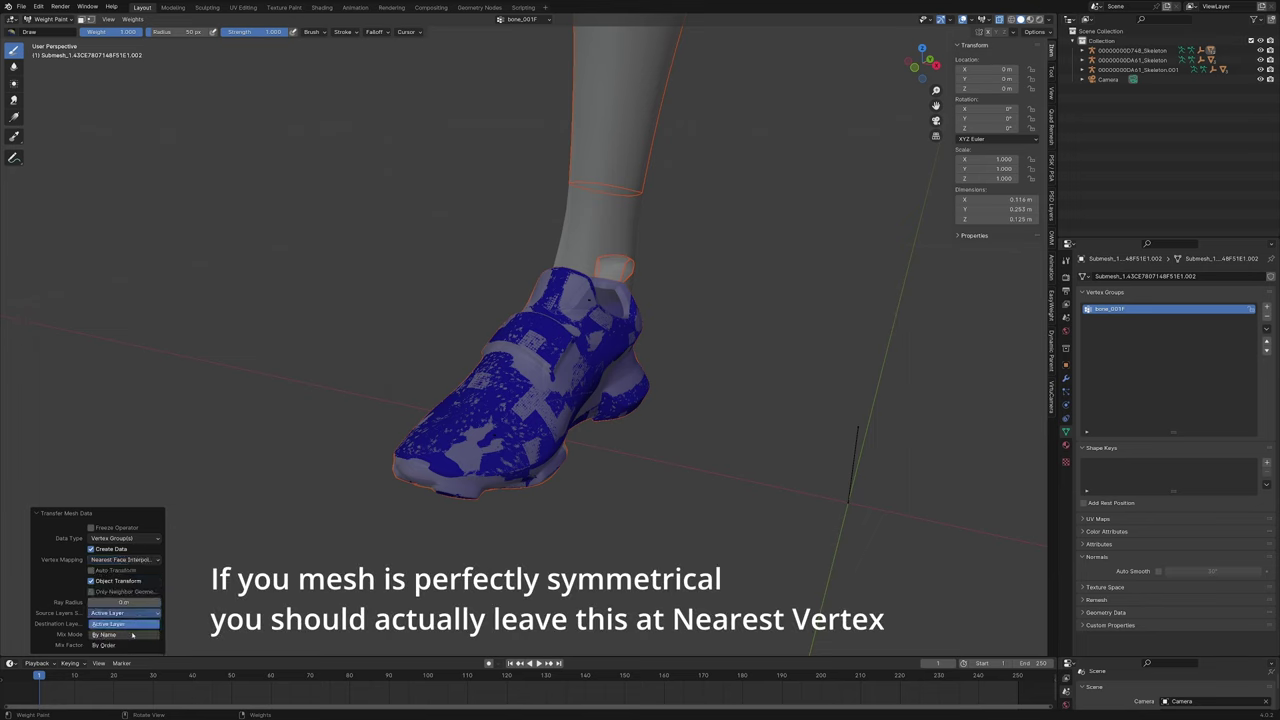
left_click(132, 634)
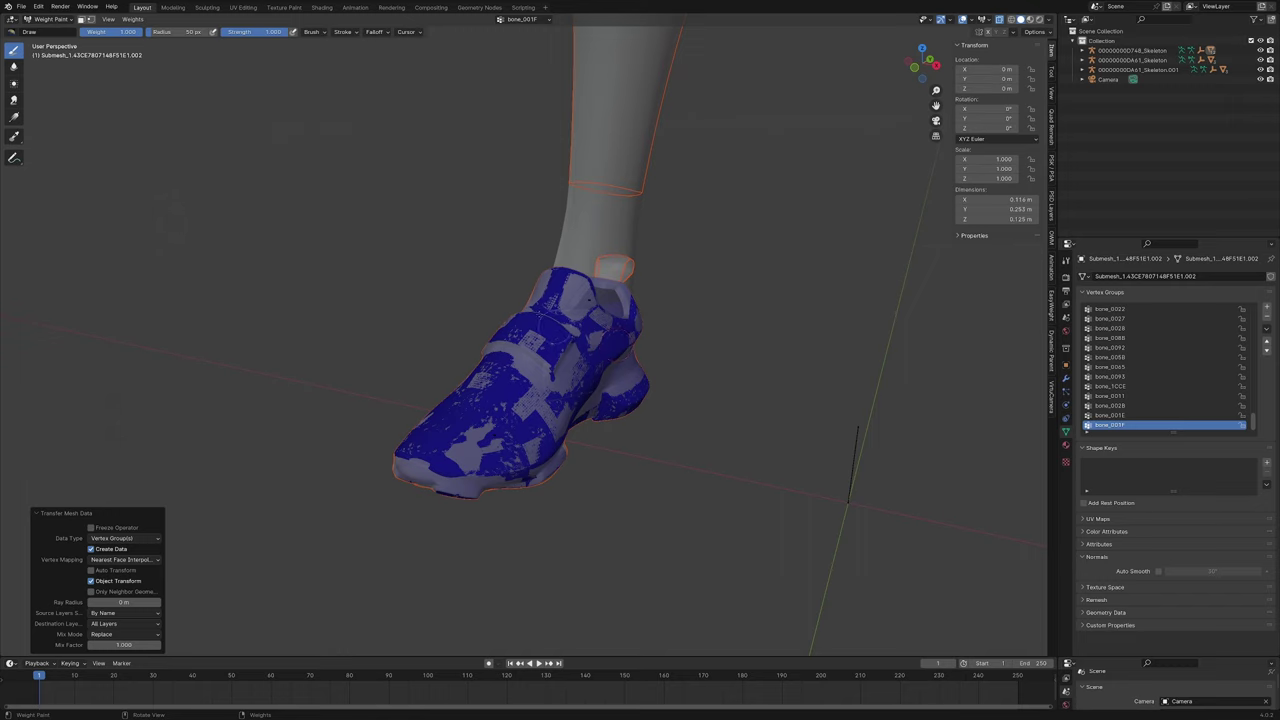
left_click(48, 19)
left_click(48, 31)
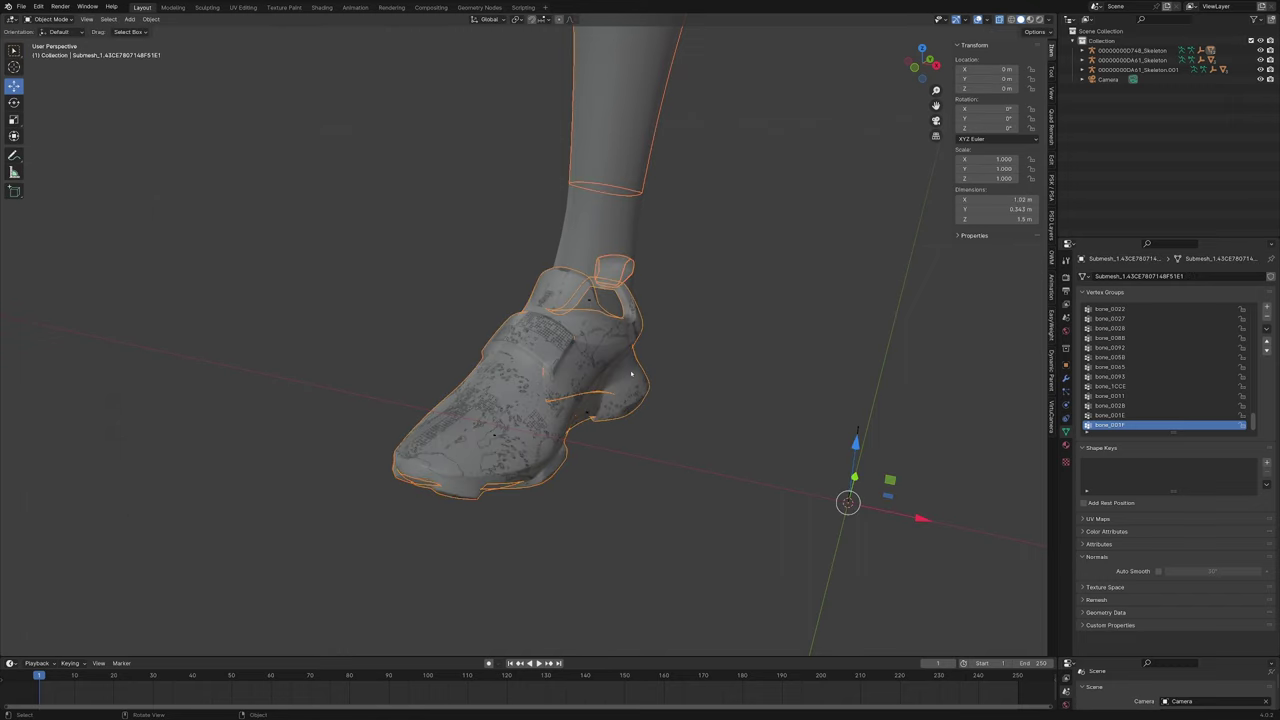
Step: Parent the separated right shoe to the 00000000D748_Skeleton armature with Armature Deform
middle_click_drag(631, 373, 510, 245)
left_click(517, 207, "shift")
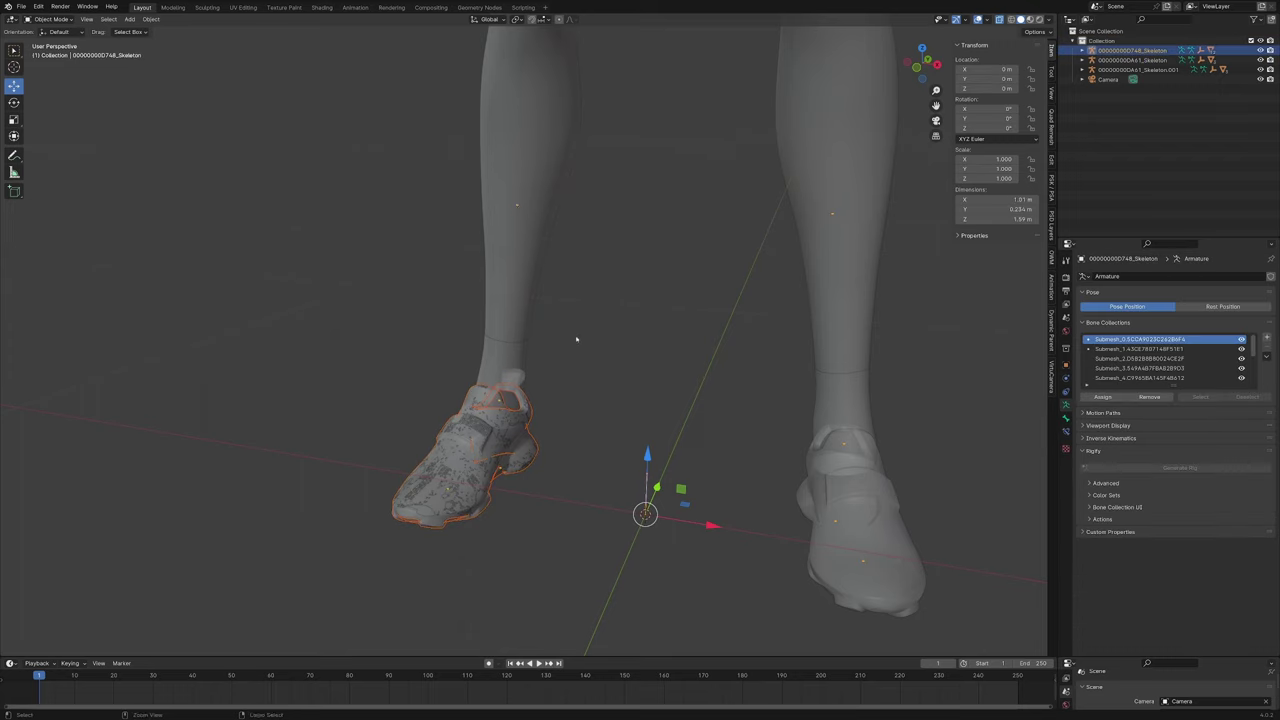
key("ctrl+p")
left_click(560, 379)
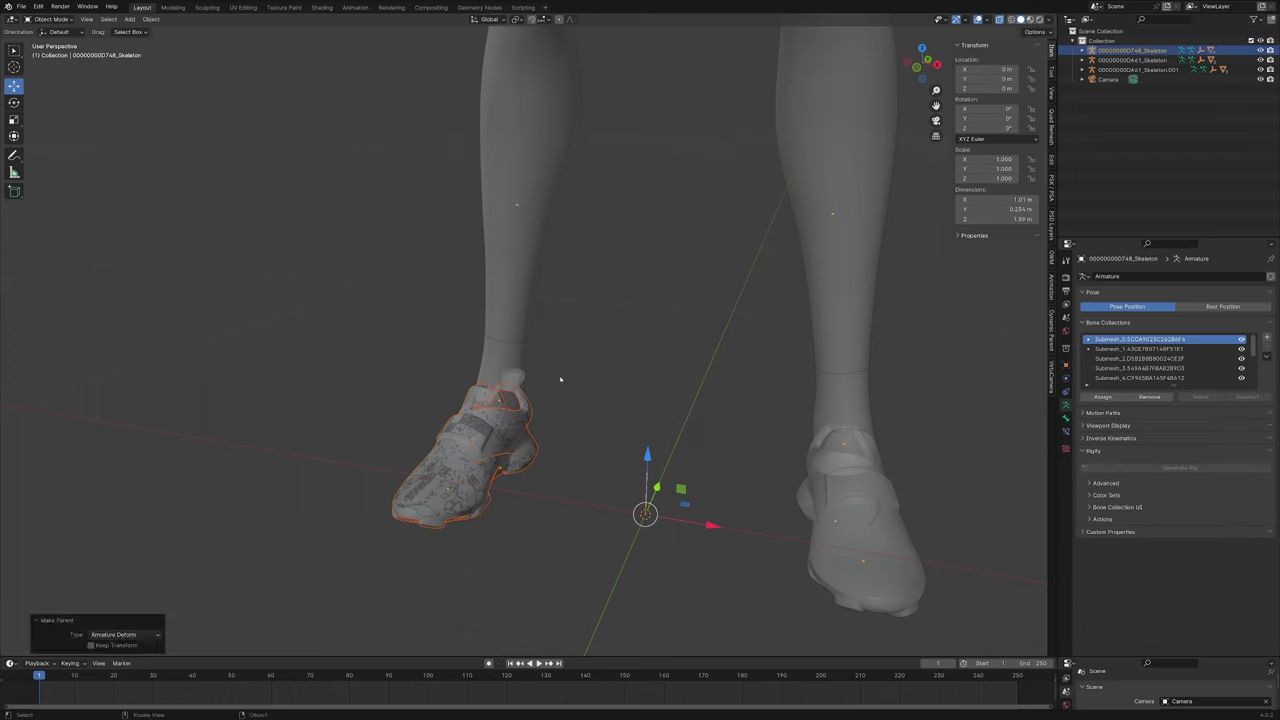
Step: Turn off the viewport display of the Subdivision modifier on the body mesh and on the separated shoe
left_click(524, 322)
left_click(1065, 379)
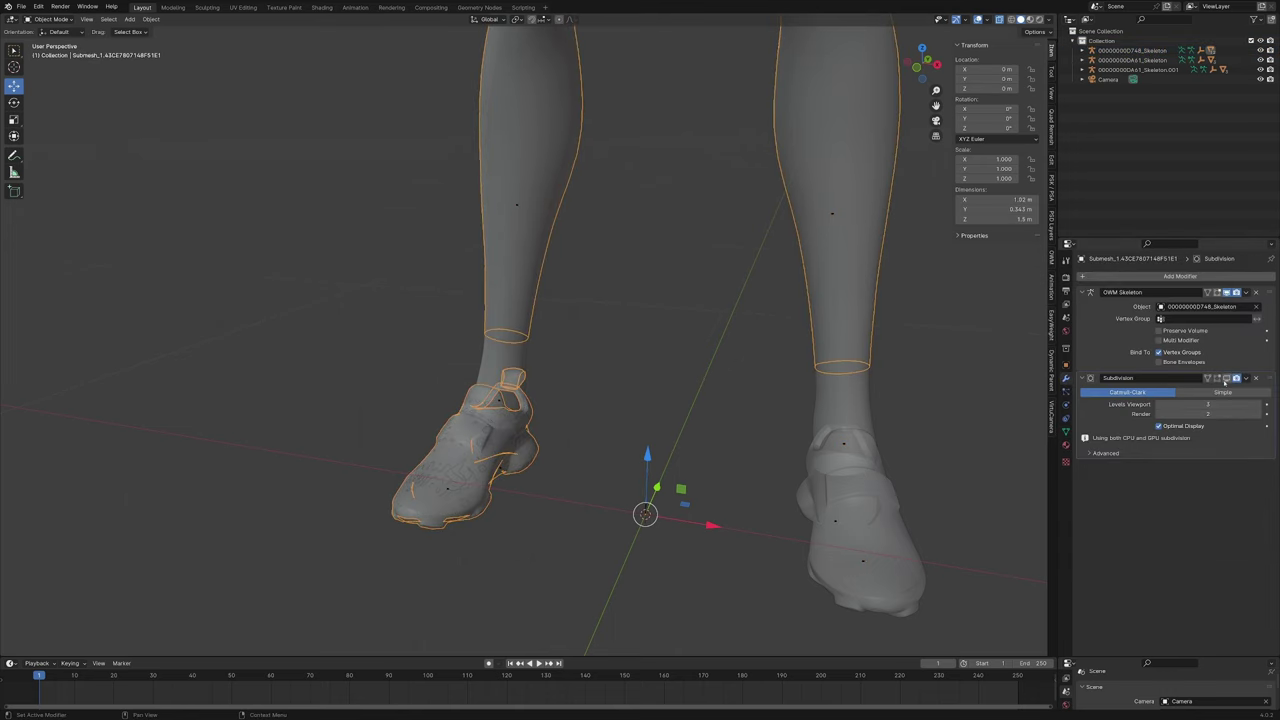
scroll(538, 466, "up", 2)
left_click(538, 466)
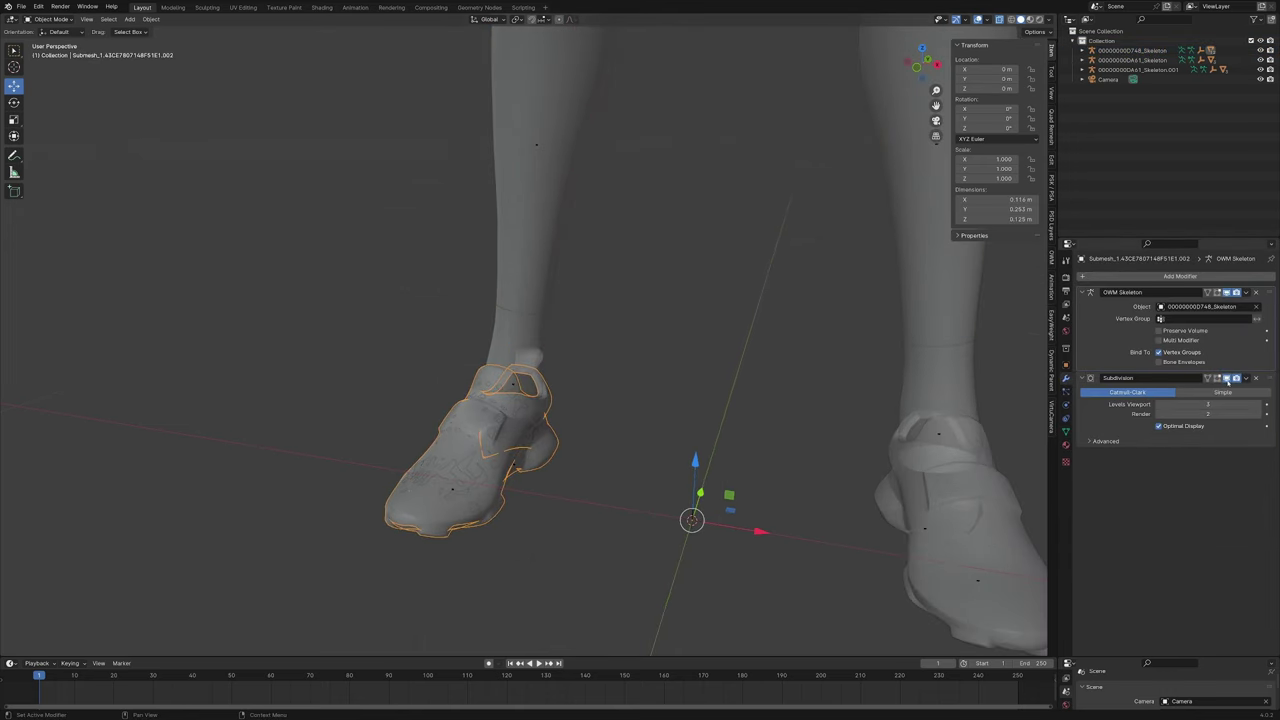
left_click(605, 122, "shift")
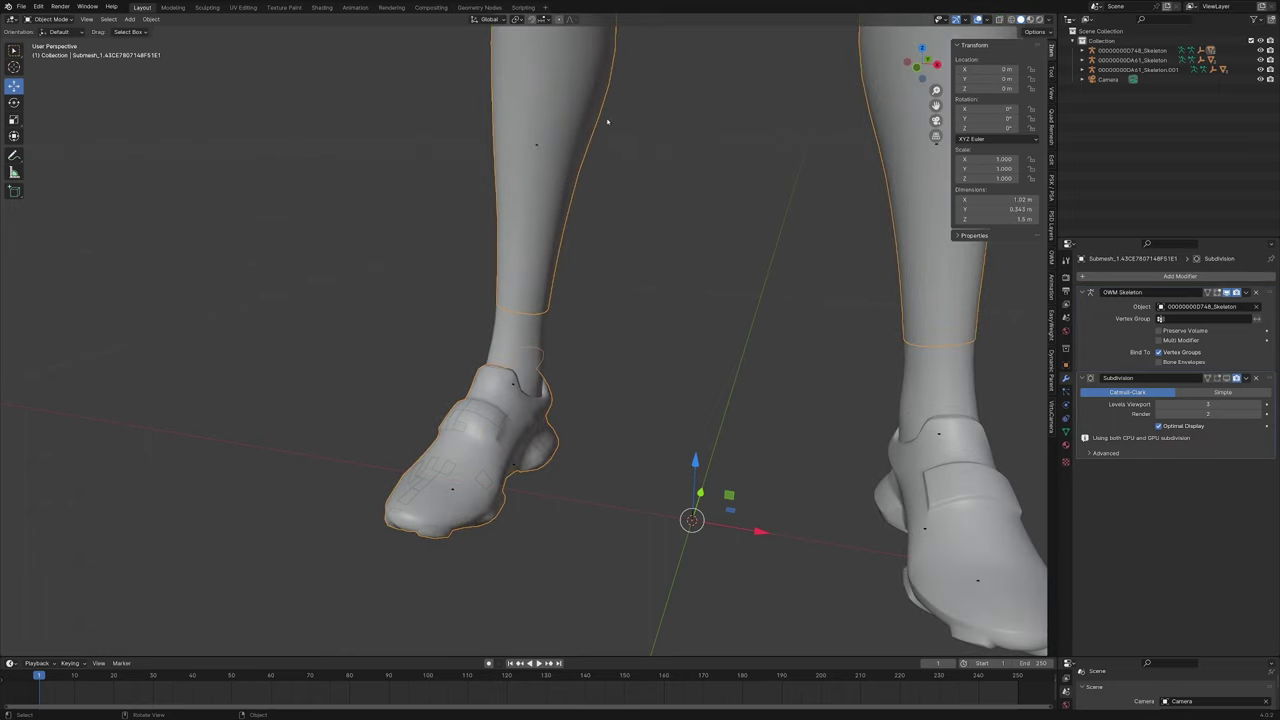
Step: Try rotating the right foot's bones in Pose Mode to test how the shoe deforms, cancelling each rotation
left_click(537, 147)
middle_click_drag(540, 365, 455, 295, "shift")
key("ctrl+Tab")
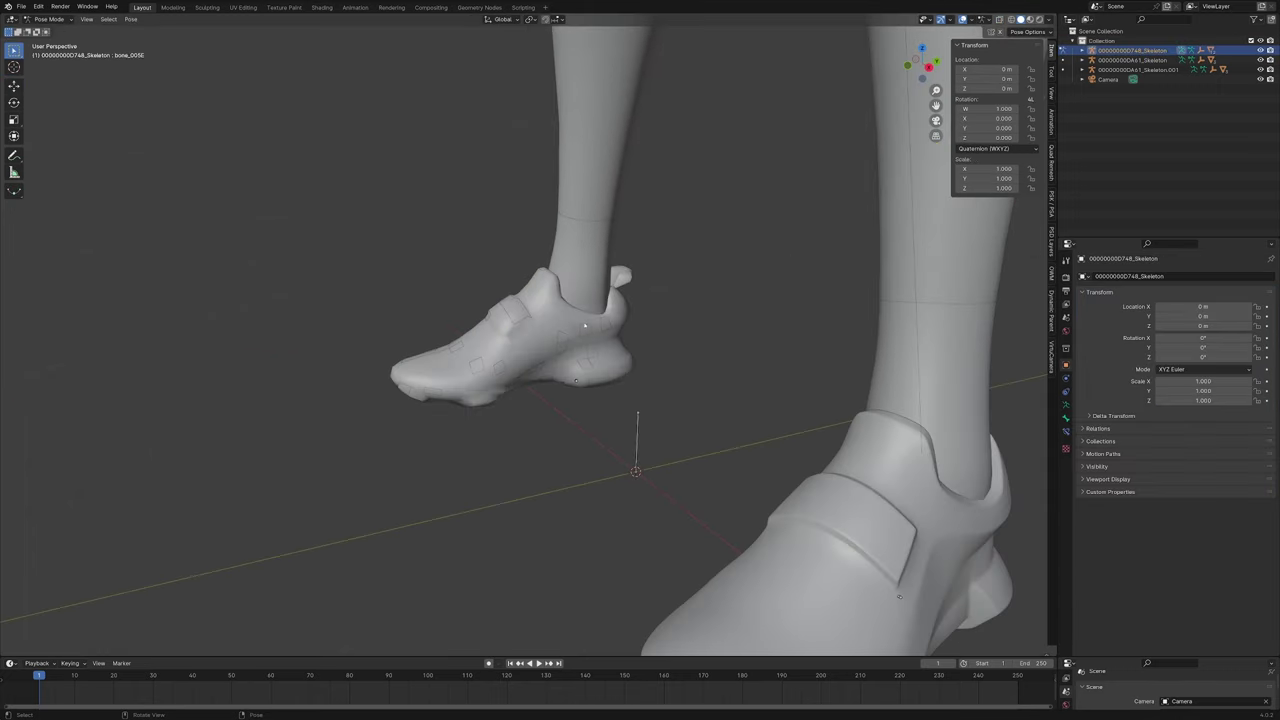
key("r")
right_click(594, 403)
left_click_drag(540, 373, 648, 450)
key("r")
right_click(592, 391)
left_click_drag(412, 278, 488, 380)
key("r")
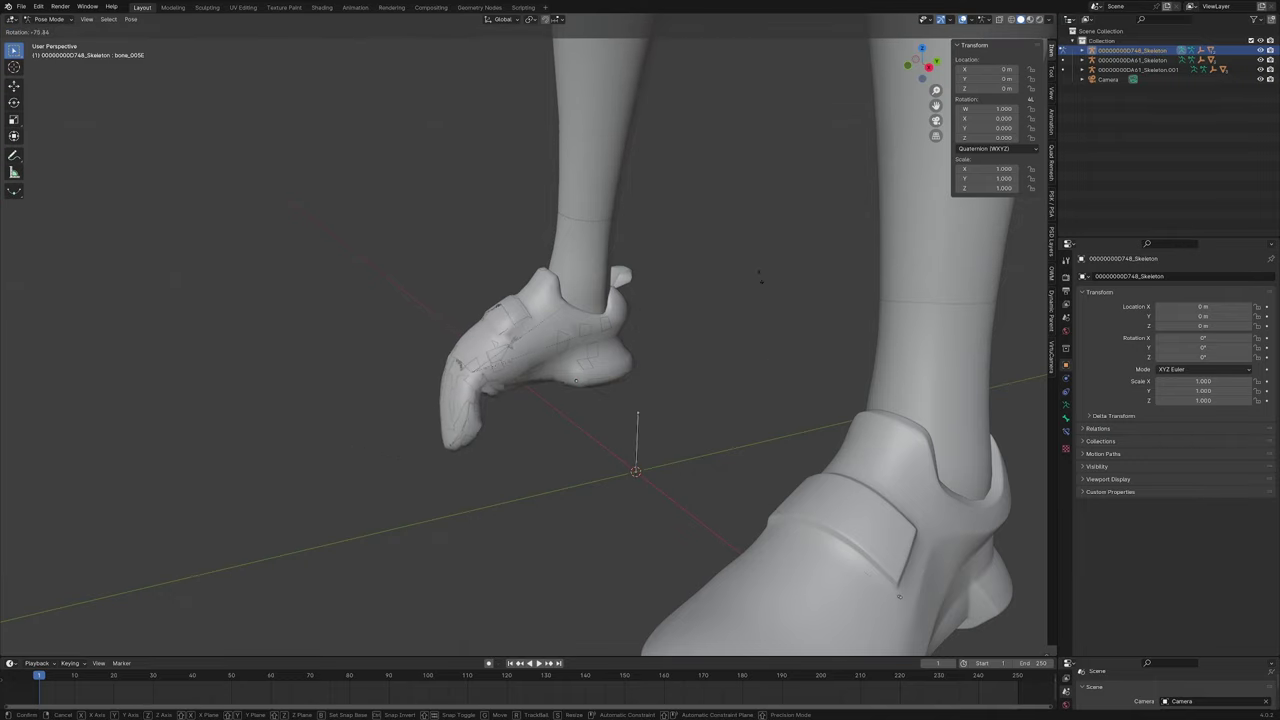
right_click(592, 412)
Step: Delete the old right shoe's vertices from the original body mesh in Edit Mode, using X-ray to select through it
key("ctrl+Tab")
left_click(538, 372)
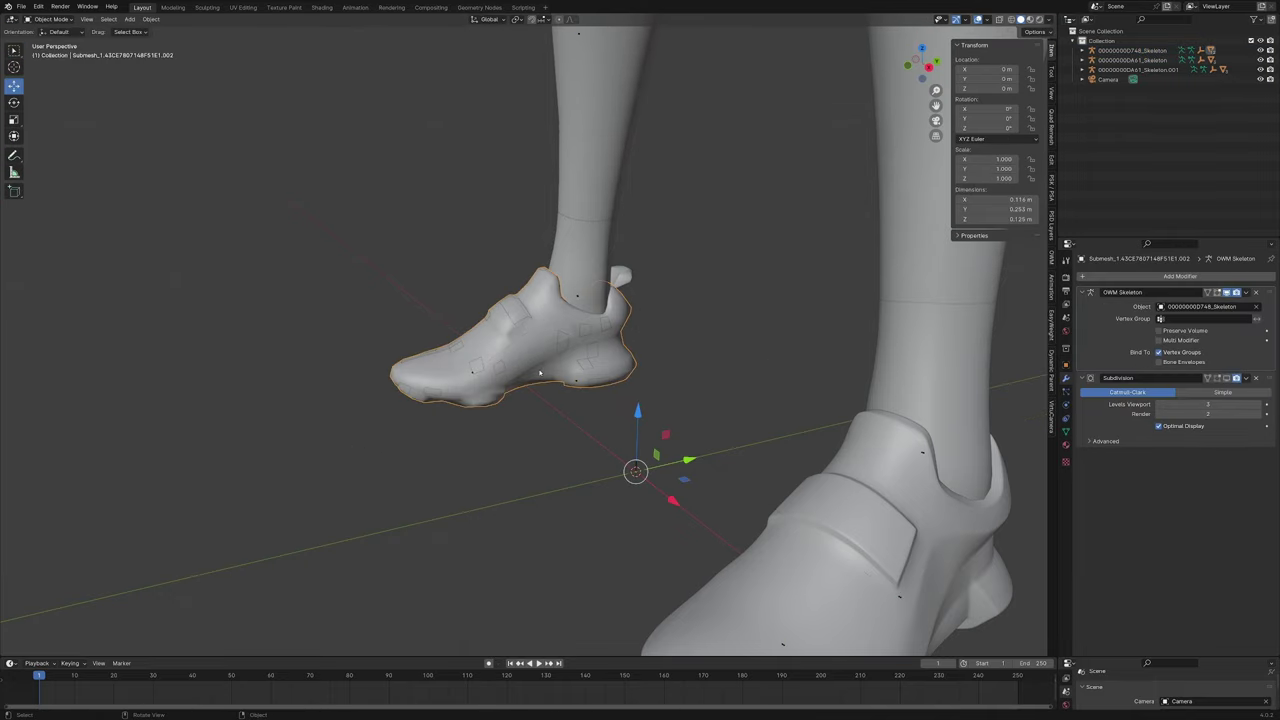
key("Tab")
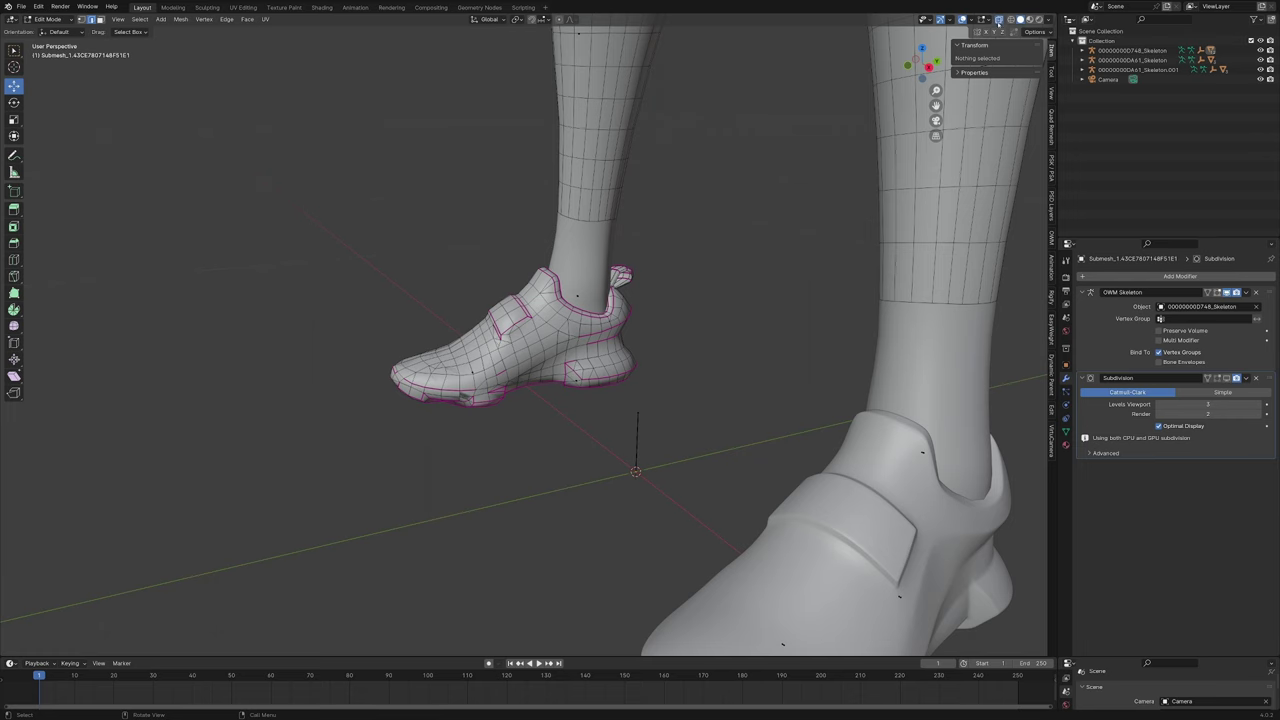
left_click(998, 20)
mouse_move(640, 255)
right_mouse_down("ctrl")
mouse_move(738, 330)
mouse_move(645, 225)
mouse_move(640, 250)
right_mouse_up("ctrl")
key("x")
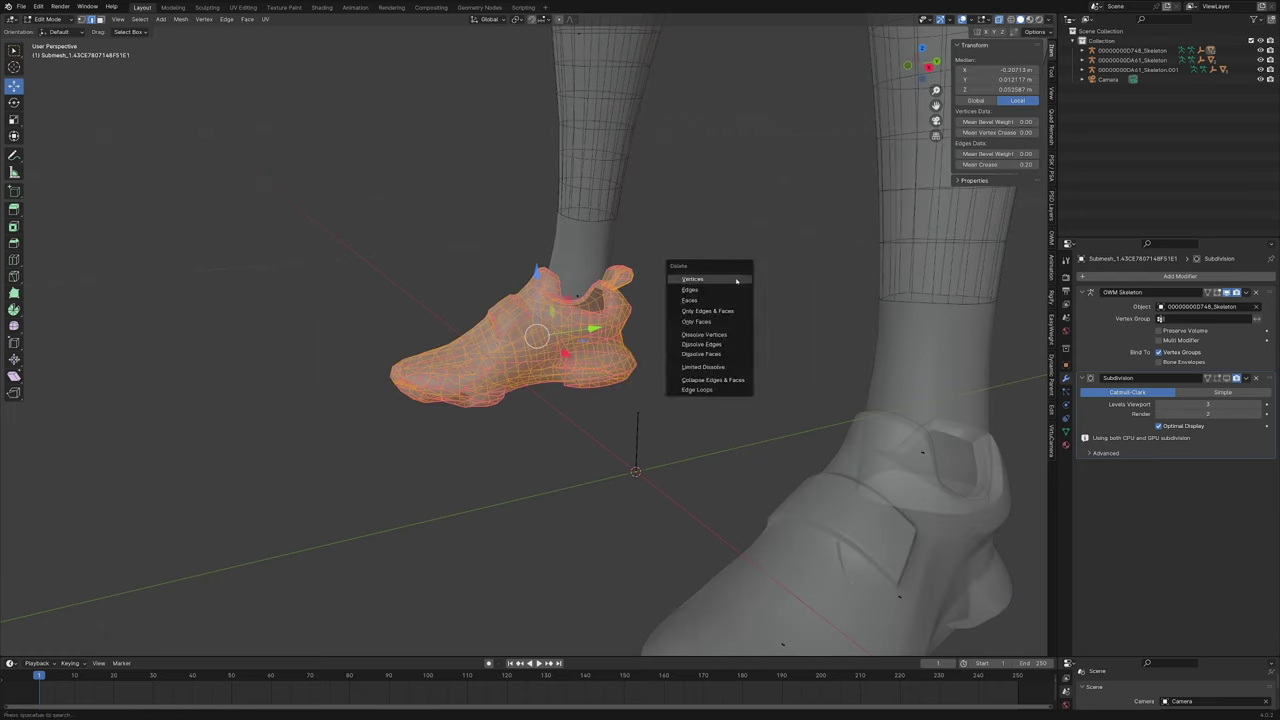
left_click(736, 281)
key("Tab")
Step: Try rotating the toe bone in Pose Mode to test the remaining right shoe, cancel the rotation and return to Object Mode
key("ctrl+Tab")
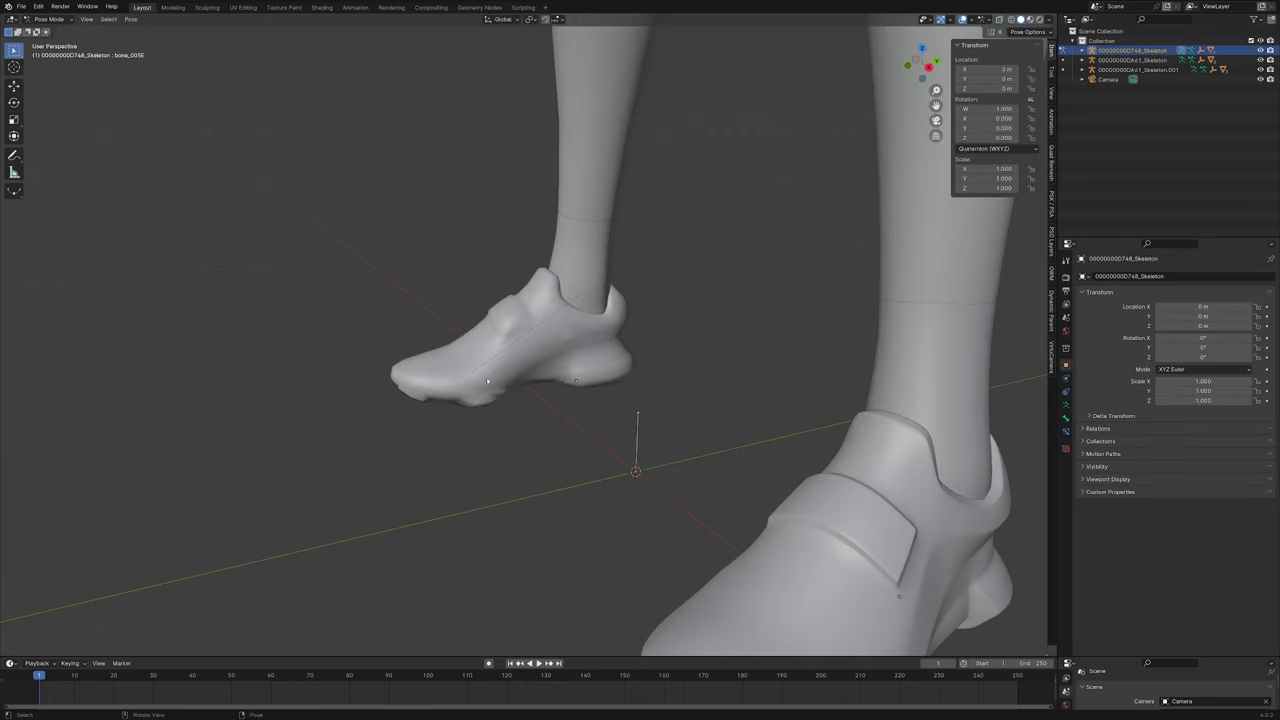
left_click_drag(507, 424, 507, 424)
key("r")
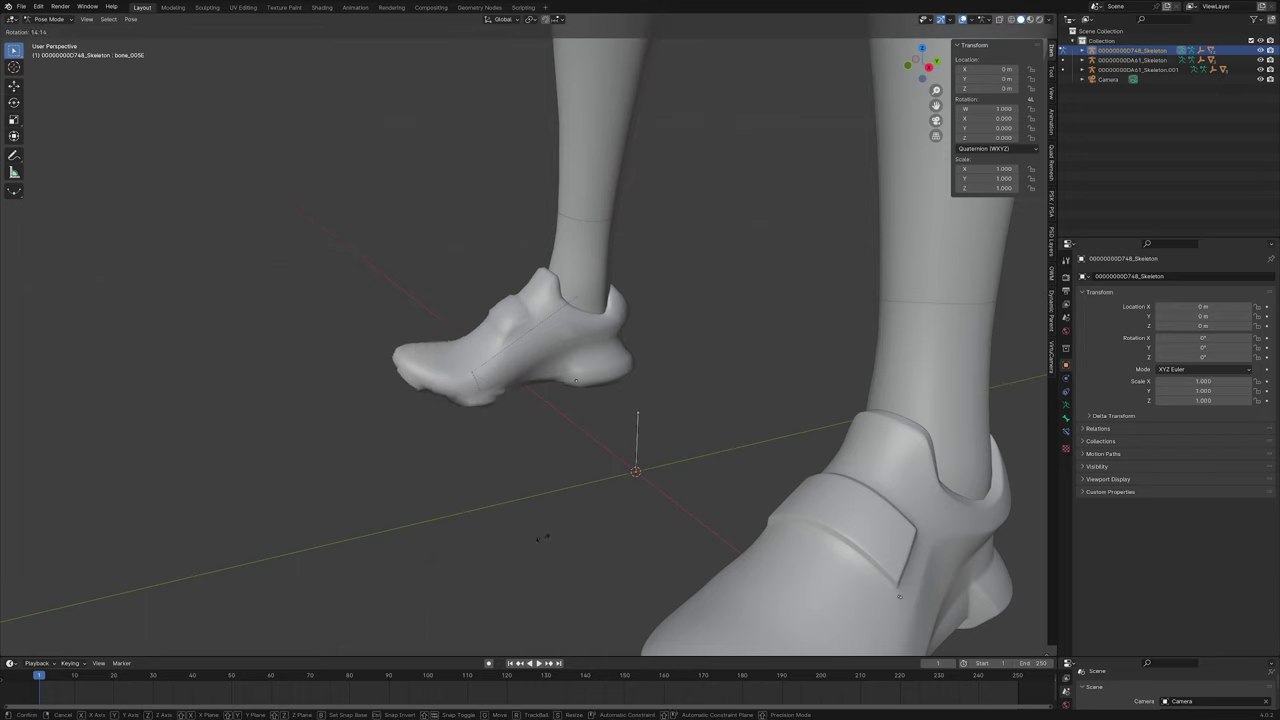
right_click(543, 538)
middle_click_drag(543, 538, 612, 475)
key("ctrl+Tab")
scroll(758, 334, "up", 2)
key("ctrl+Tab")
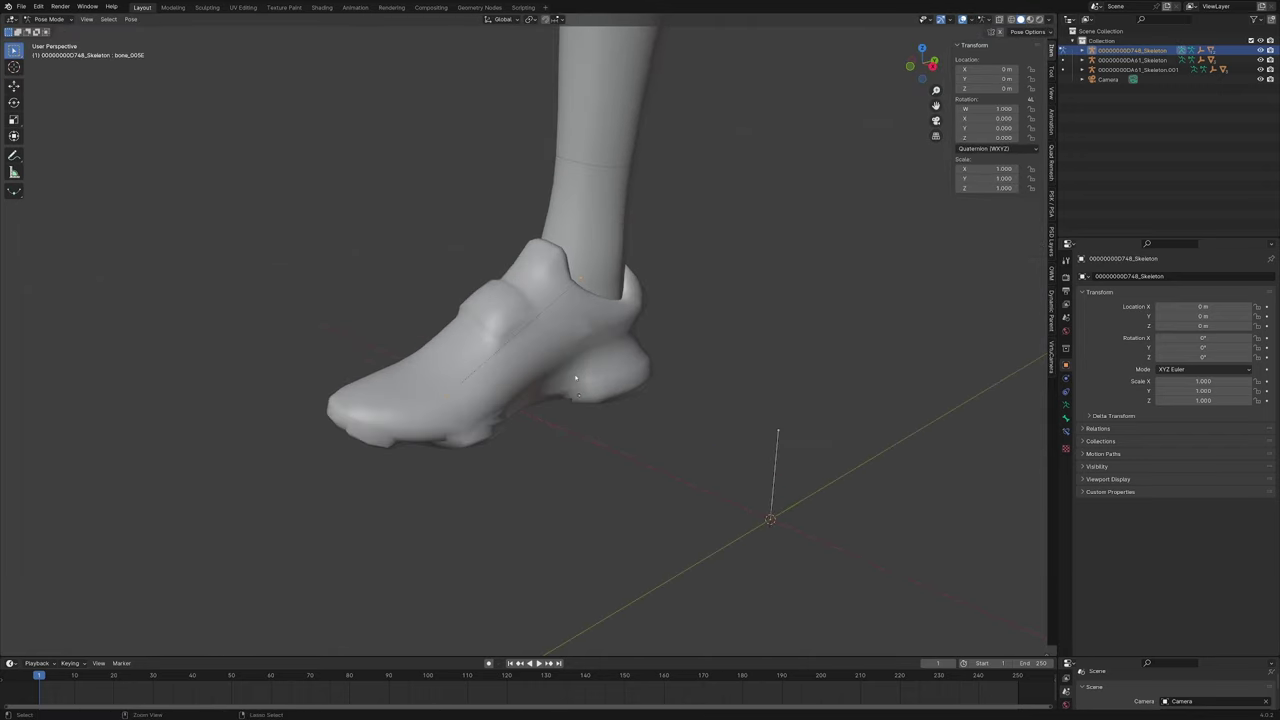
key("ctrl+Tab")
Step: Turn the Subdivision modifier's viewport display back on for the body mesh
left_click(649, 352)
left_click(1262, 404)
middle_click_drag(760, 420, 673, 487)
left_click(692, 470)
left_click(757, 385)
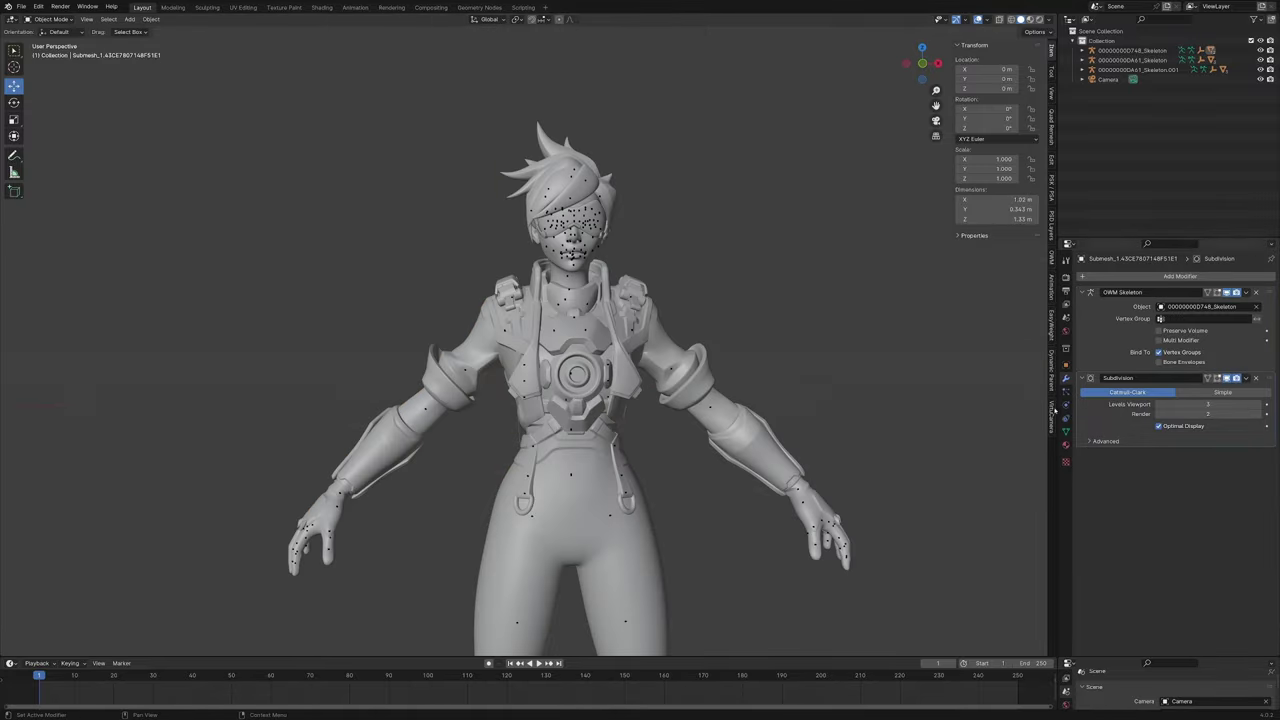
Step: Examine the smoothed character from the front, followed by the posed version holding both pistols and its upper body up close
middle_click_drag(820, 430, 874, 518)
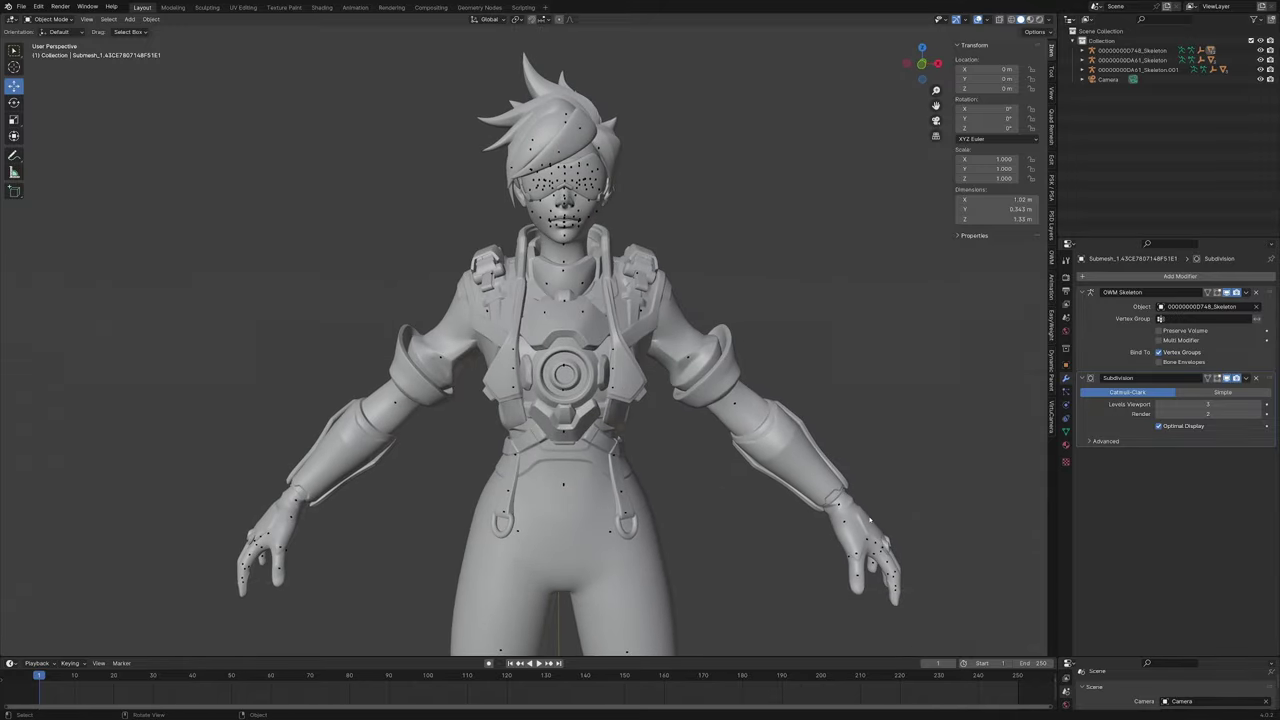
scroll(853, 529, "down", 3)
scroll(853, 531, "up", 4)
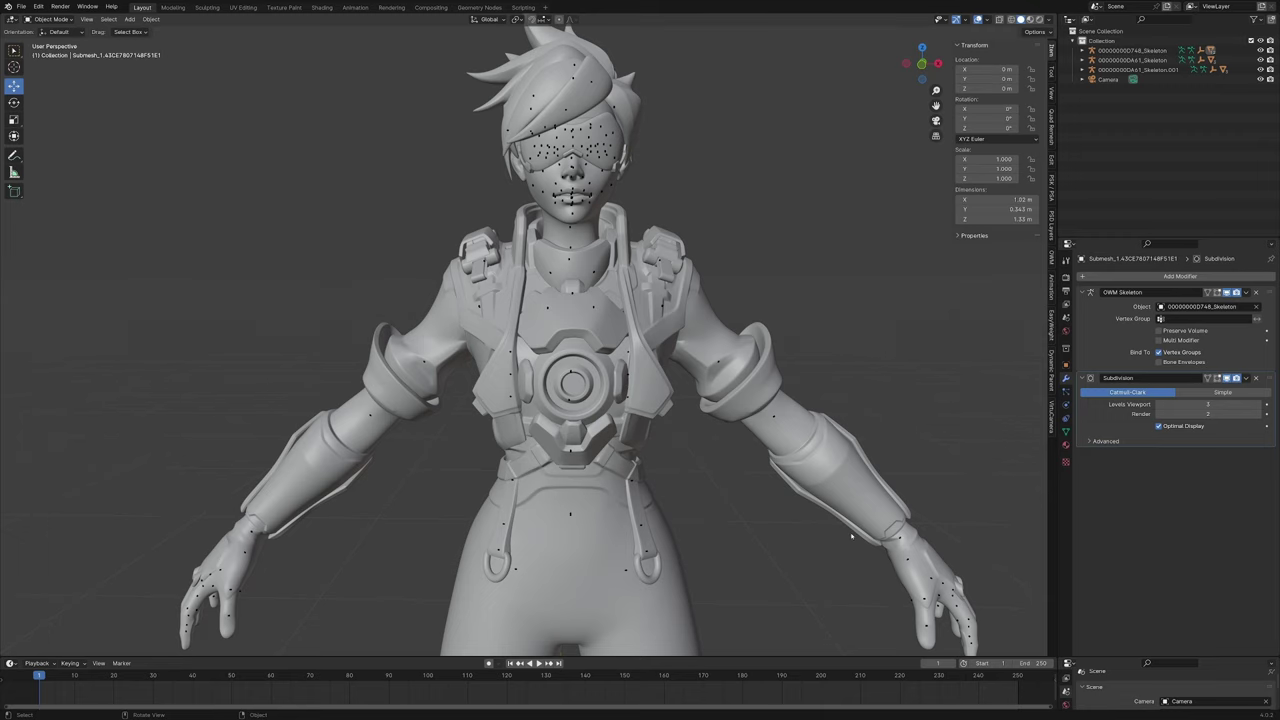
scroll(851, 537, "down", 4)
left_click(586, 348)
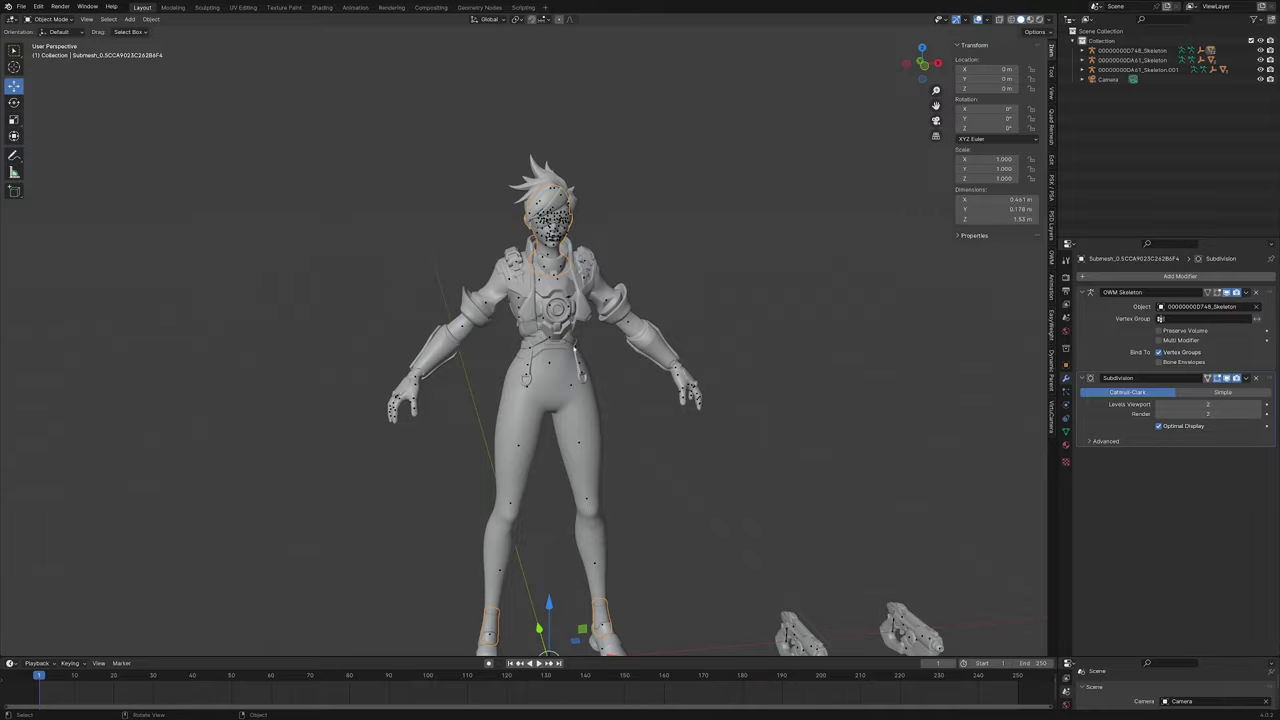
left_click(597, 397)
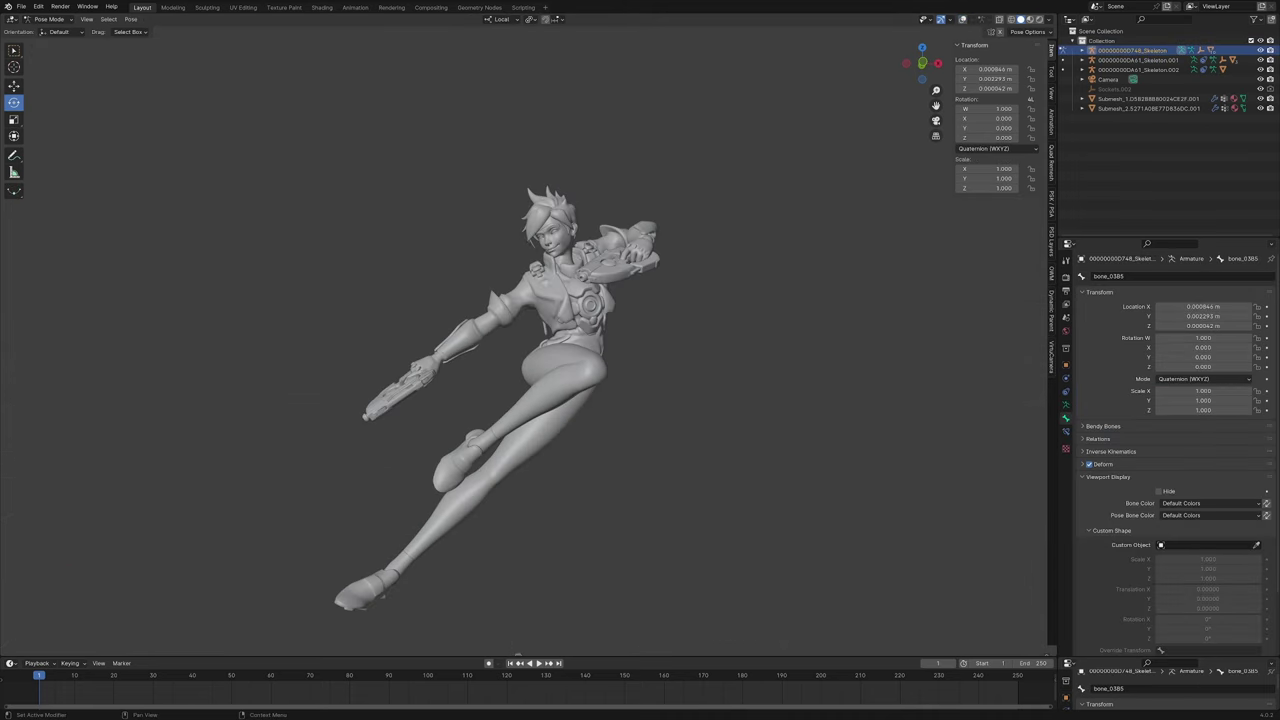
middle_click_drag(712, 463, 616, 411)
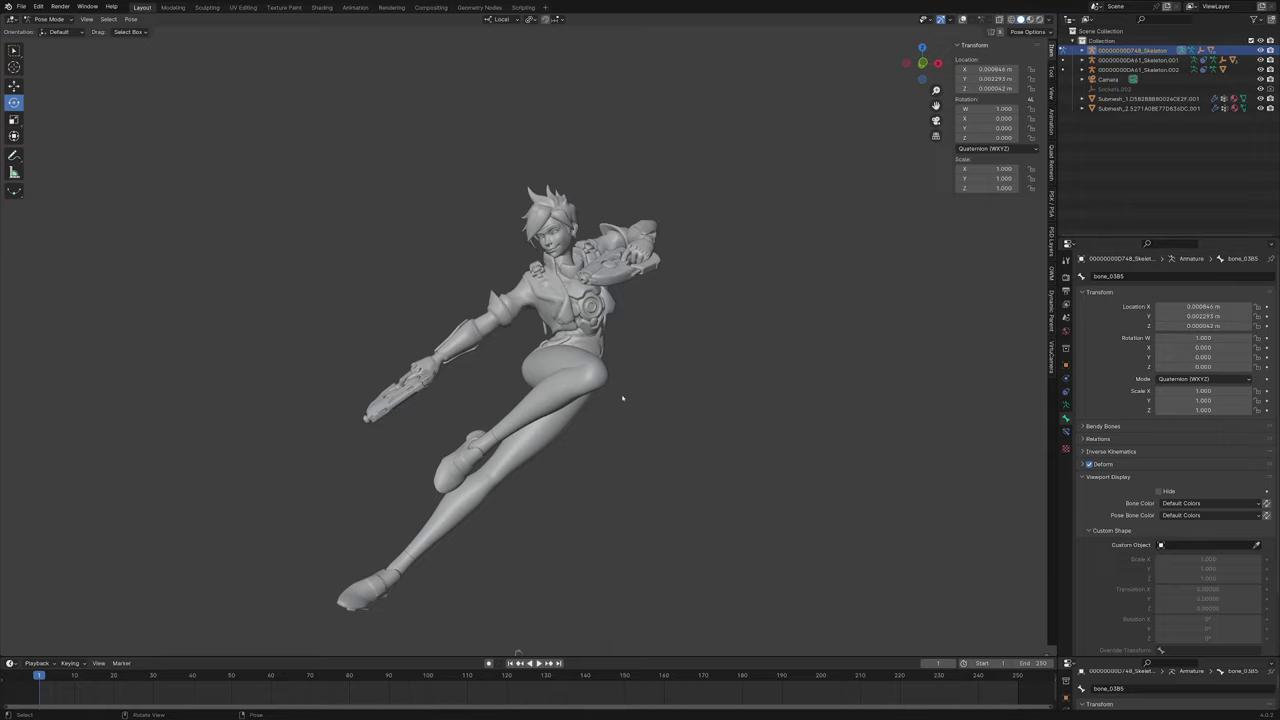
mouse_move(518, 652)
middle_mouse_down()
mouse_move(674, 277)
mouse_move(717, 311)
mouse_move(831, 323)
mouse_move(532, 645)
middle_mouse_up()
middle_click_drag(456, 281, 680, 290)
scroll(560, 290, "up", 3)
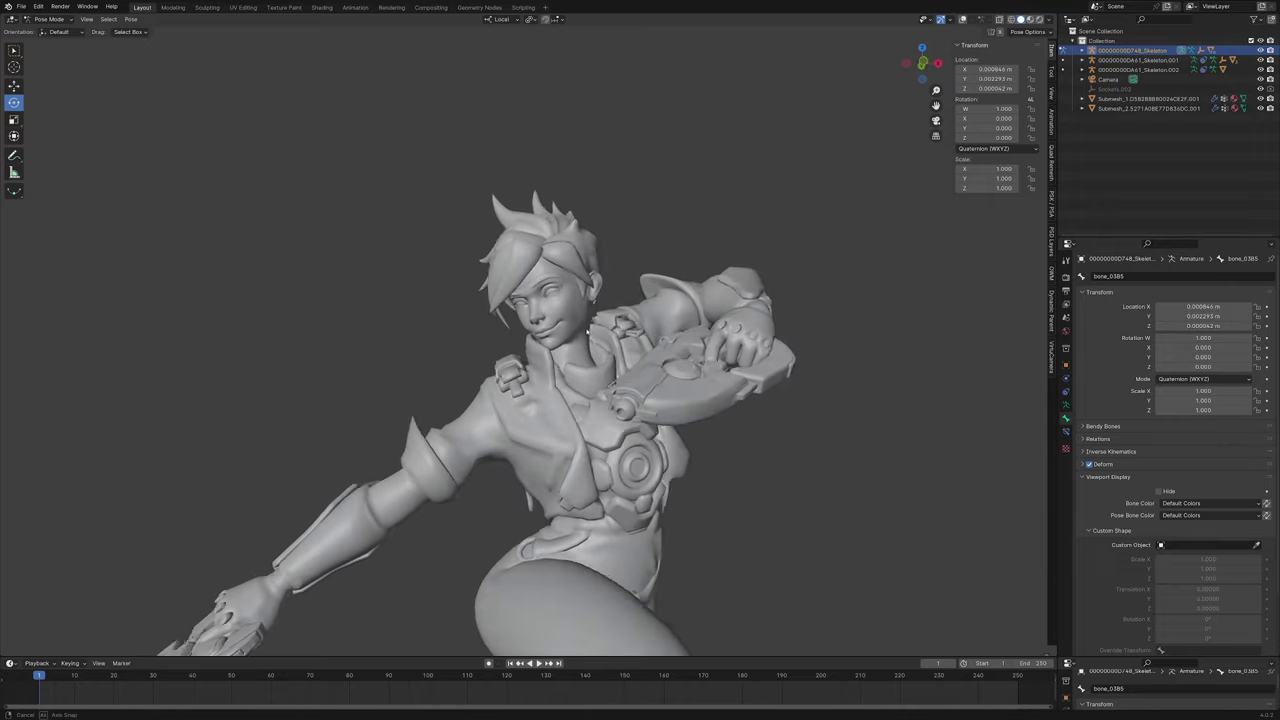
Step: Set the Key 1 shape key value of the hair mesh to 0 and check the lock at the back of the head
middle_click_drag(565, 295, 616, 313)
scroll(537, 322, "up", 4)
scroll(600, 320, "down", 3)
scroll(614, 323, "up", 3)
scroll(548, 326, "up", 6)
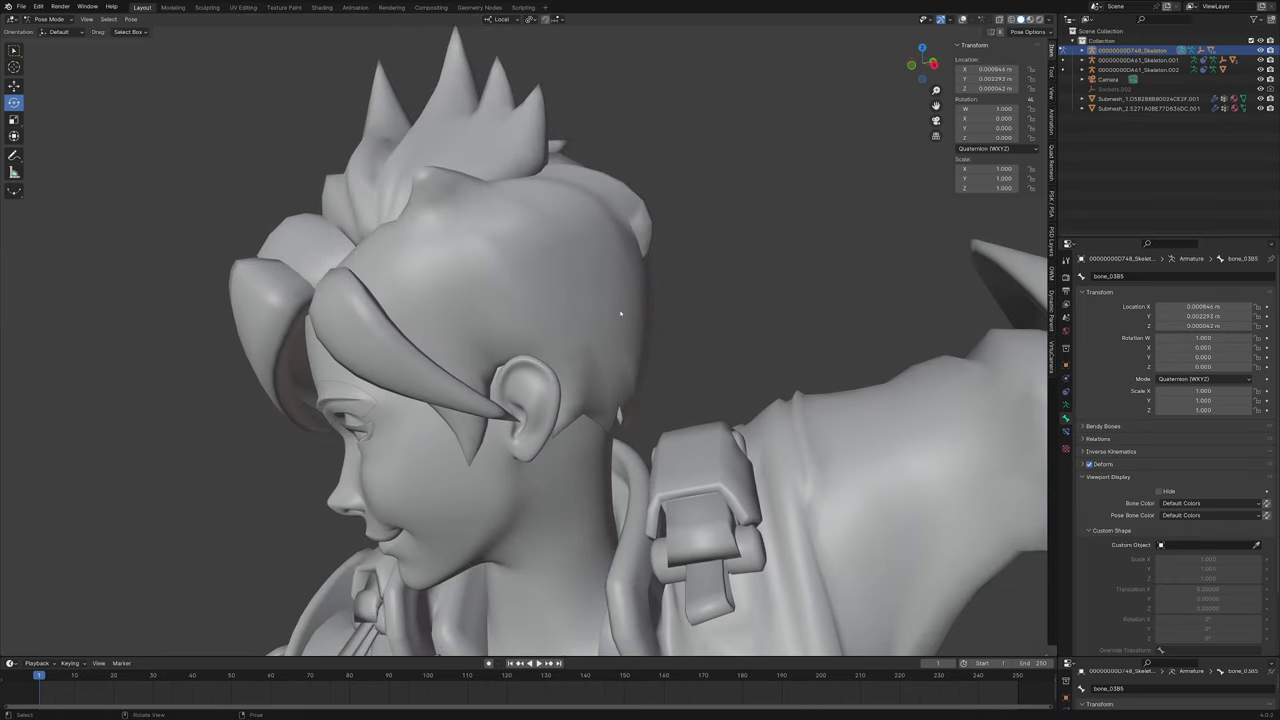
middle_click_drag(682, 332, 569, 346, "shift")
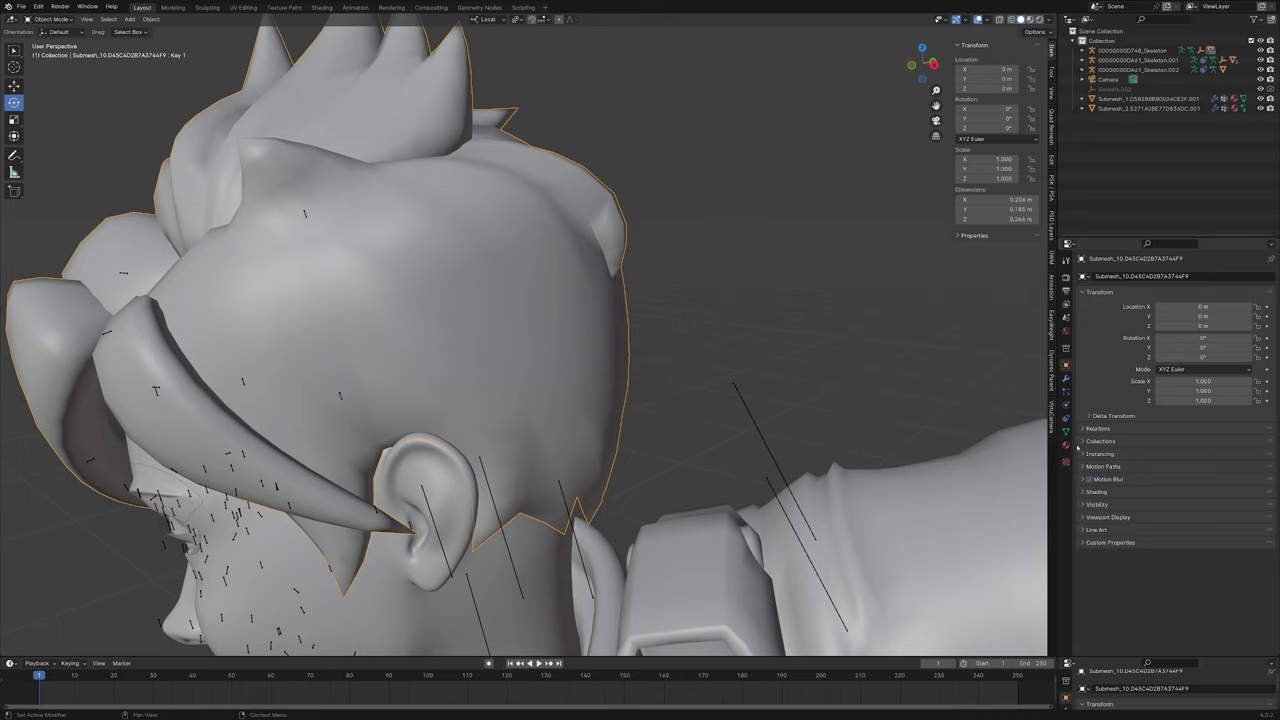
left_click(1066, 432)
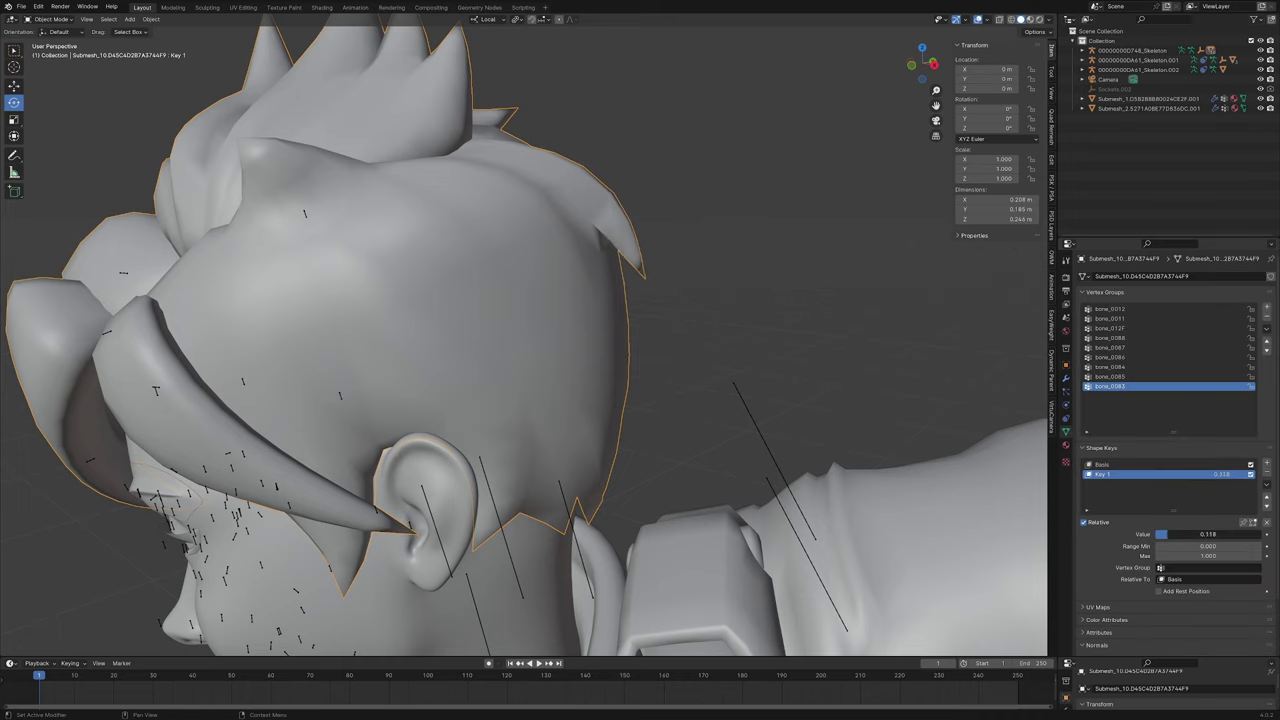
middle_click_drag(683, 292, 627, 470)
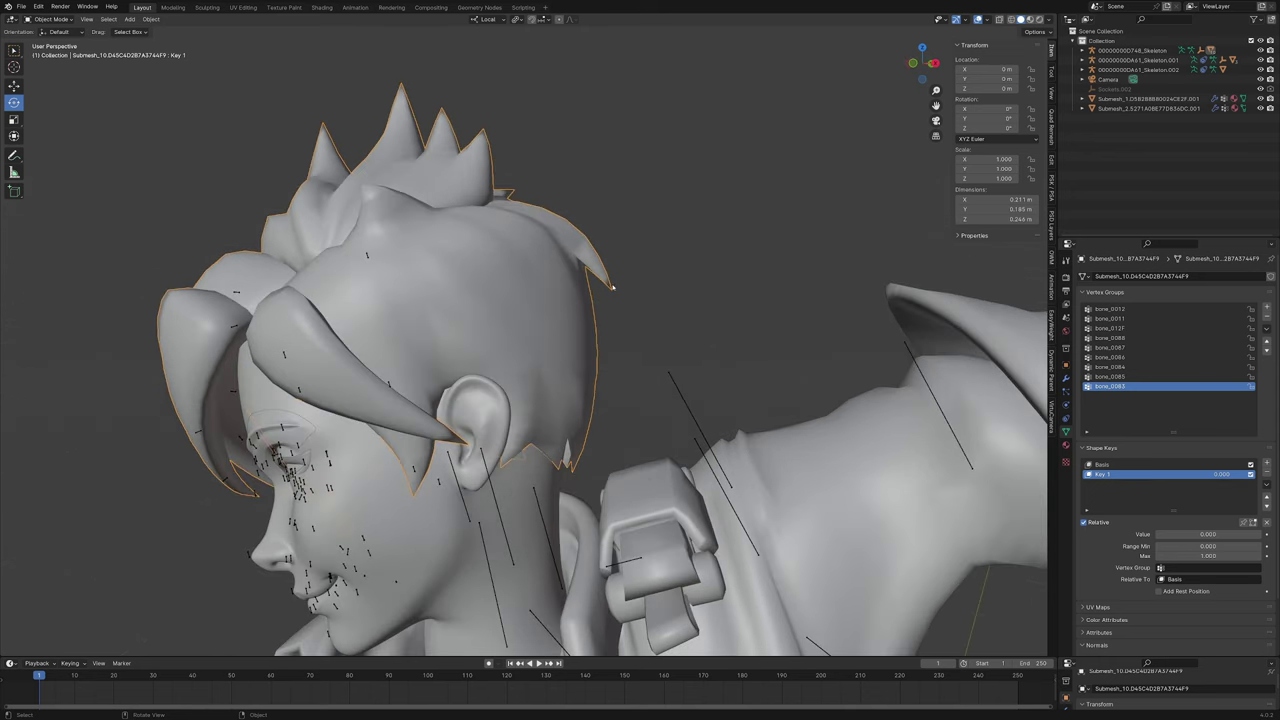
scroll(577, 247, "down", 6)
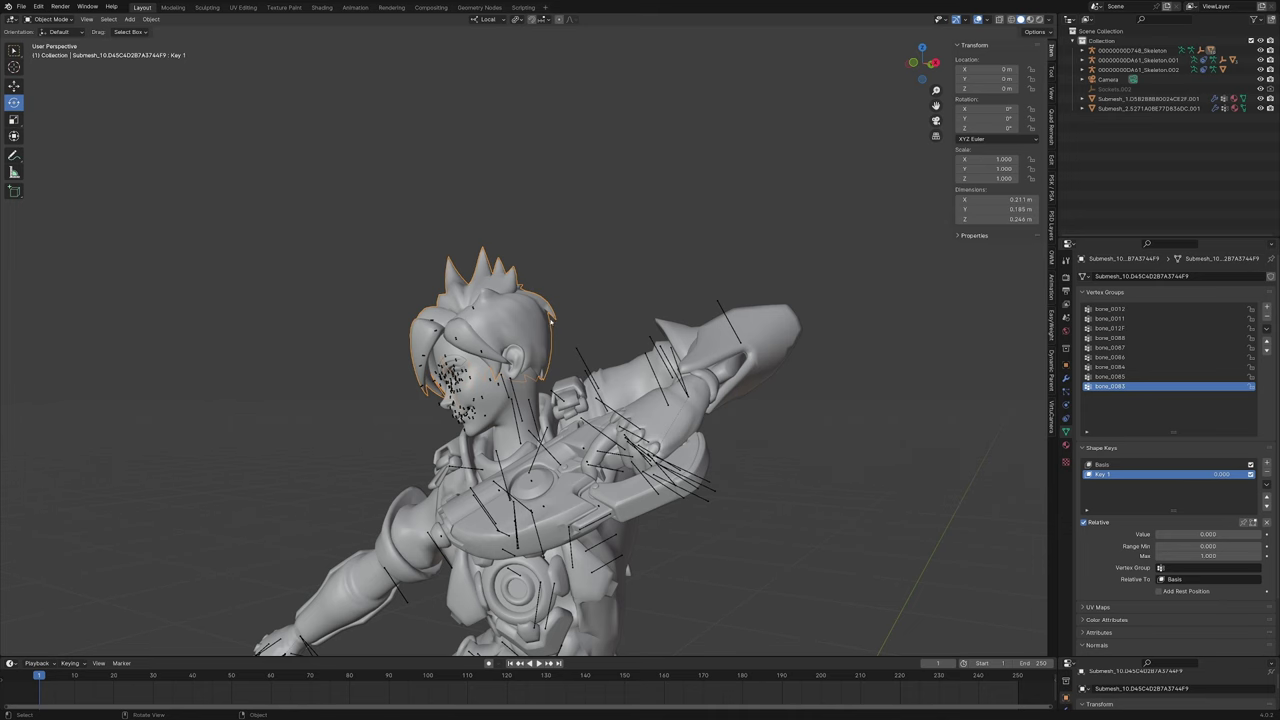
scroll(550, 320, "up", 5)
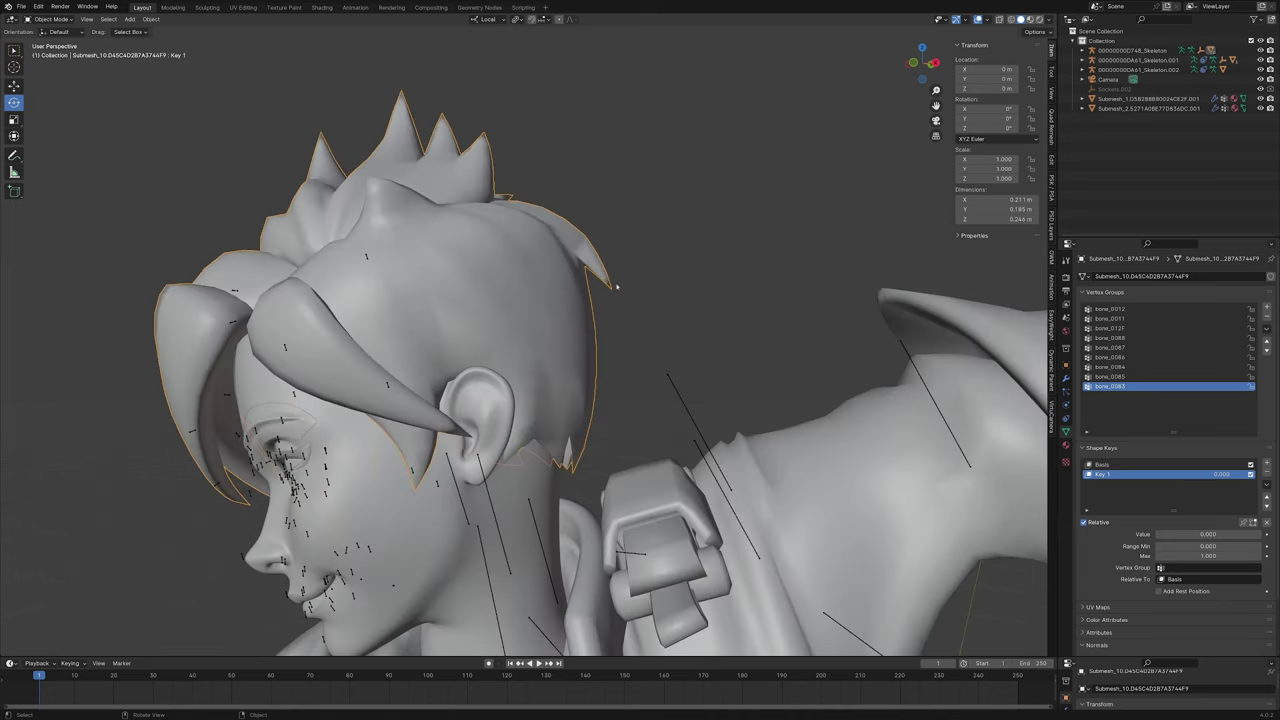
scroll(731, 342, "down", 8)
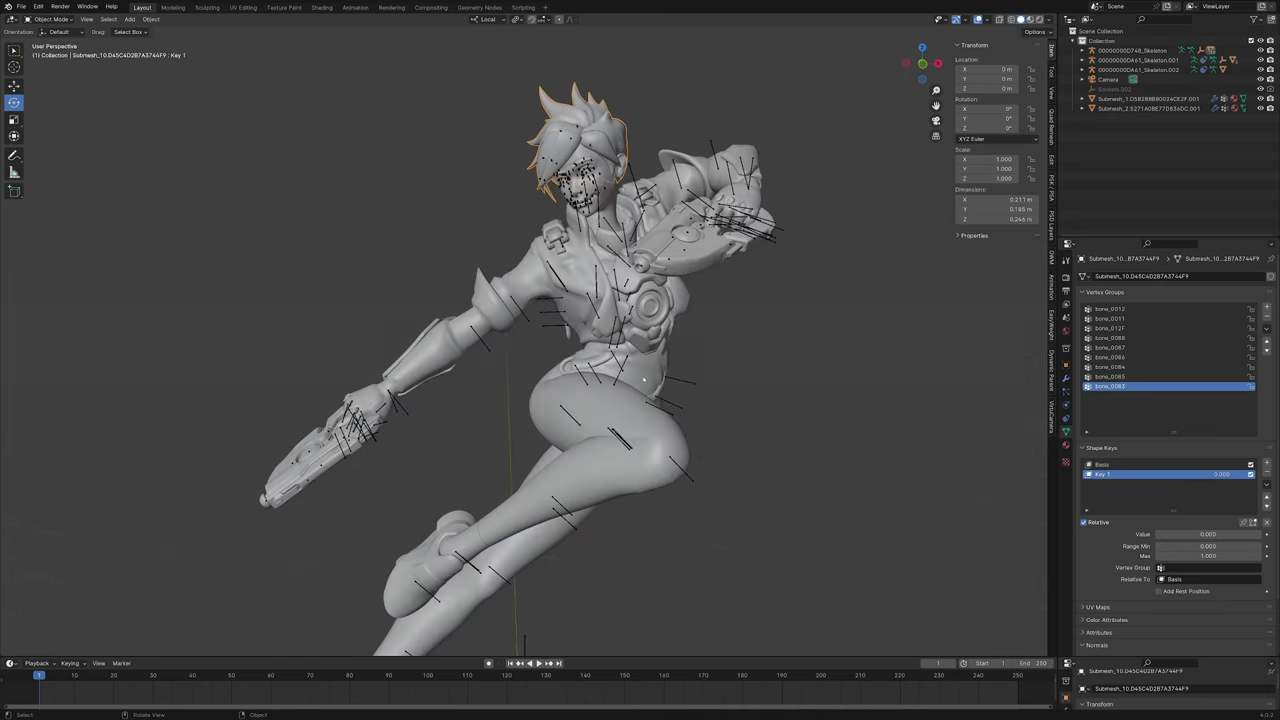
scroll(731, 342, "down", 3)
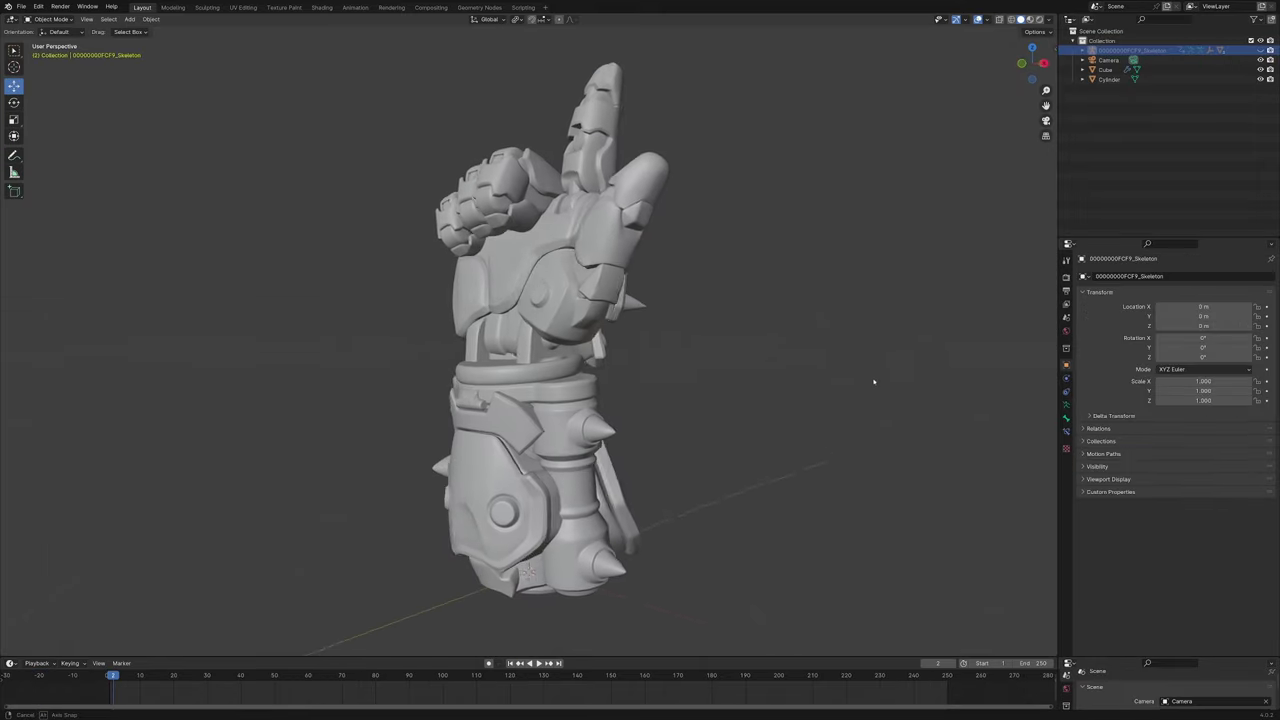
Step: Try moving the armour piece at the base of the spiked glove model out of place and cancel the move
middle_click_drag(874, 366, 604, 368)
scroll(692, 354, "up", 5)
middle_click_drag(560, 550, 706, 306, "shift")
left_click(705, 305)
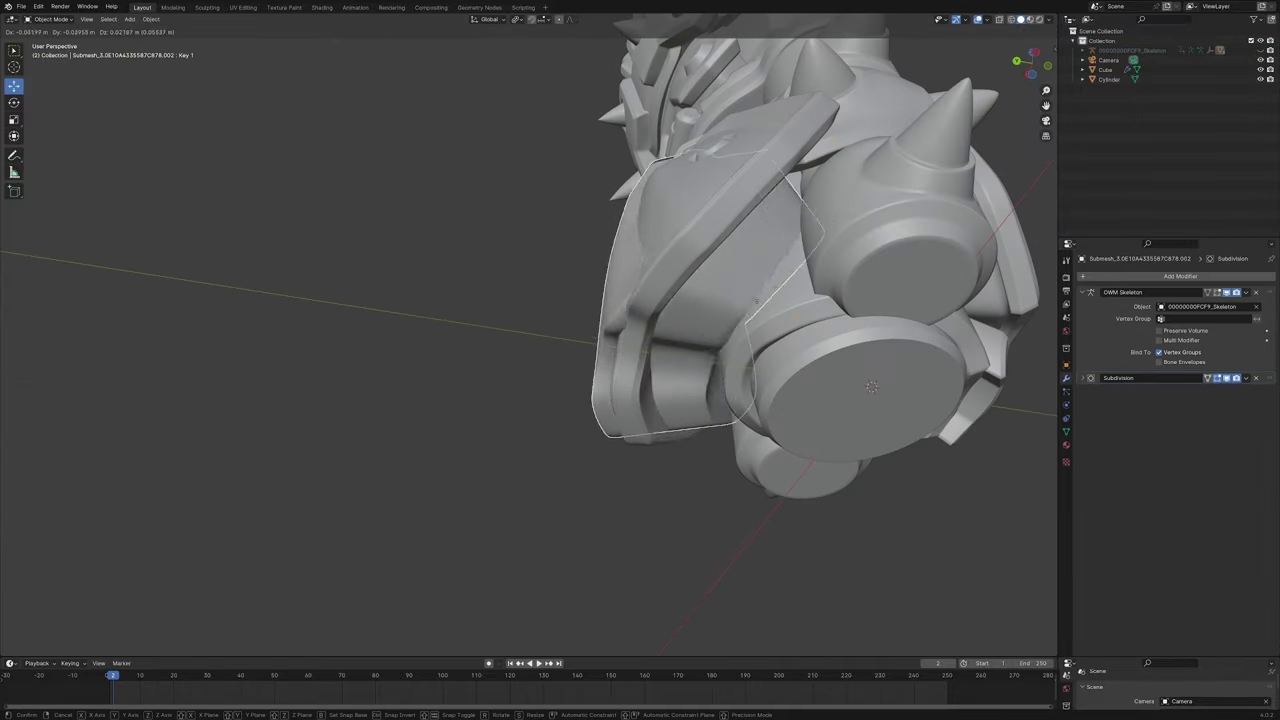
middle_click_drag(883, 362, 632, 432)
key("shift+d")
right_click(575, 295)
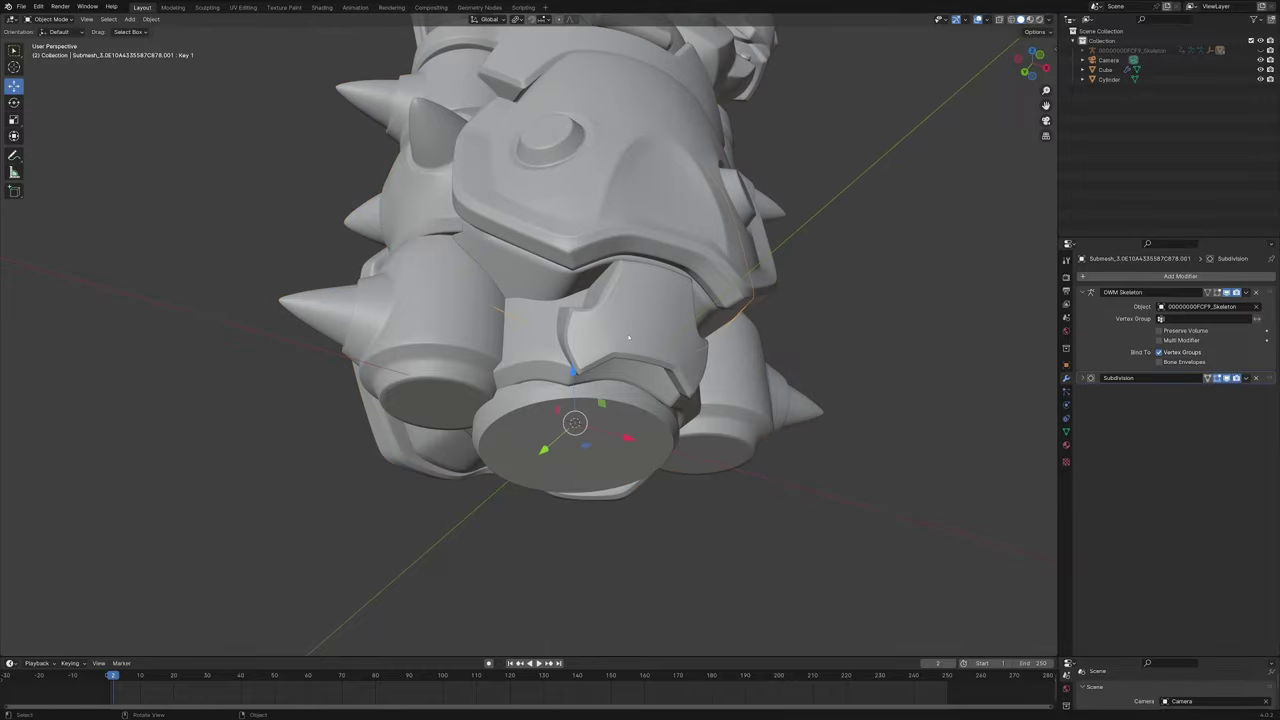
Step: Inspect the glove's separate pieces from below and the side, and try moving a selected piece
left_click(604, 304)
middle_click_drag(610, 312, 710, 382)
middle_click_drag(735, 305, 702, 350, "shift")
scroll(666, 408, "down", 6)
scroll(597, 320, "up", 5)
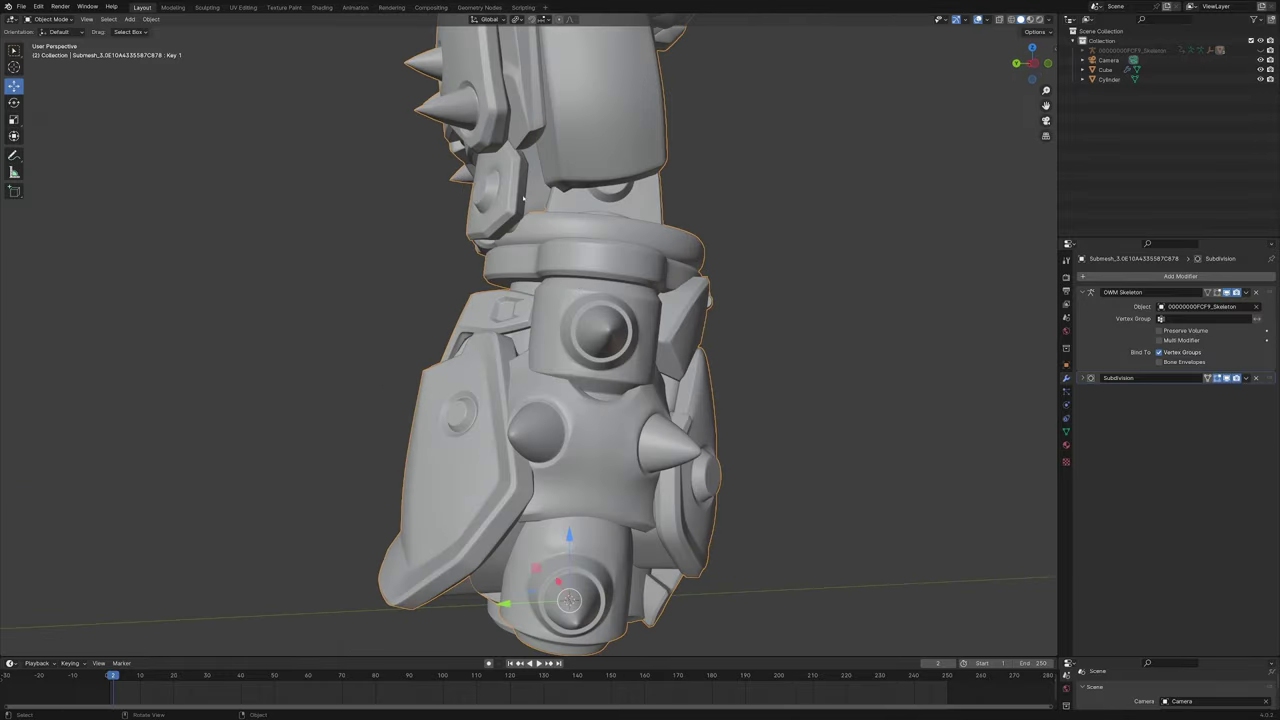
left_click(470, 195)
key("g")
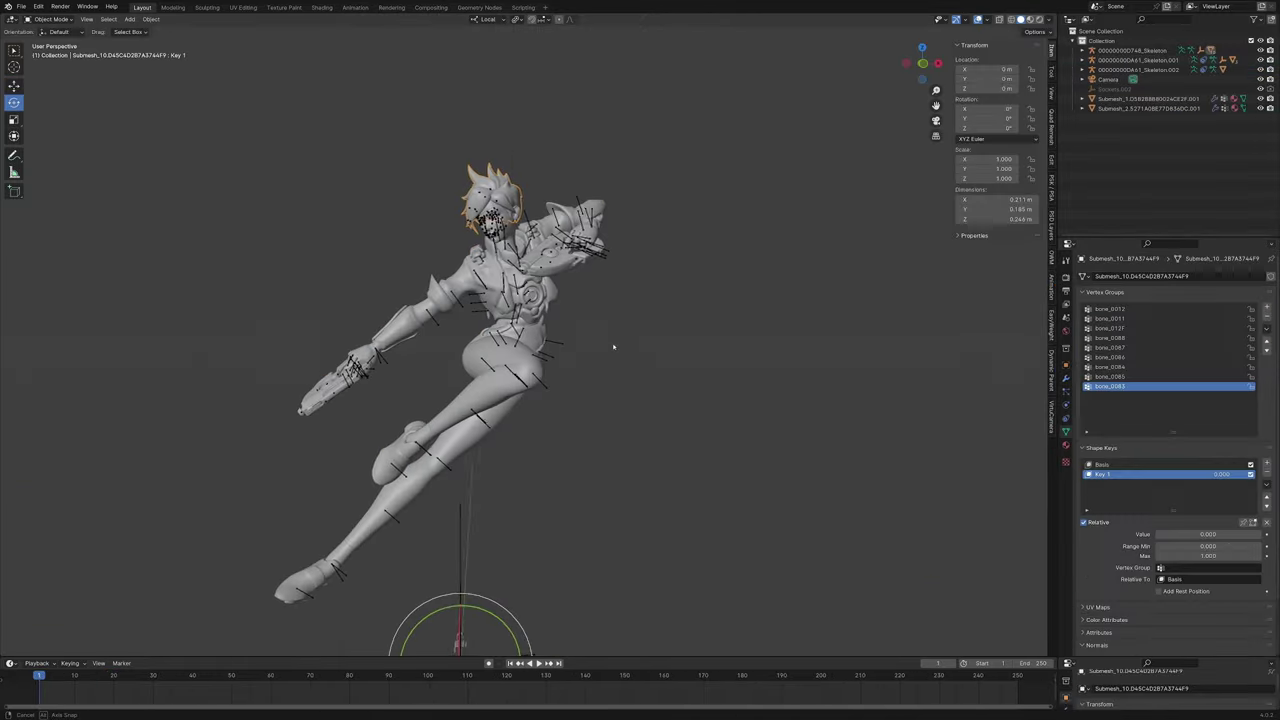
Step: Try rotating and moving the whole posed Tracer armature in Object Mode, and reset its placement
mouse_move(608, 349)
middle_mouse_down()
mouse_move(918, 353)
mouse_move(616, 347)
middle_mouse_up()
scroll(613, 350, "up", 2)
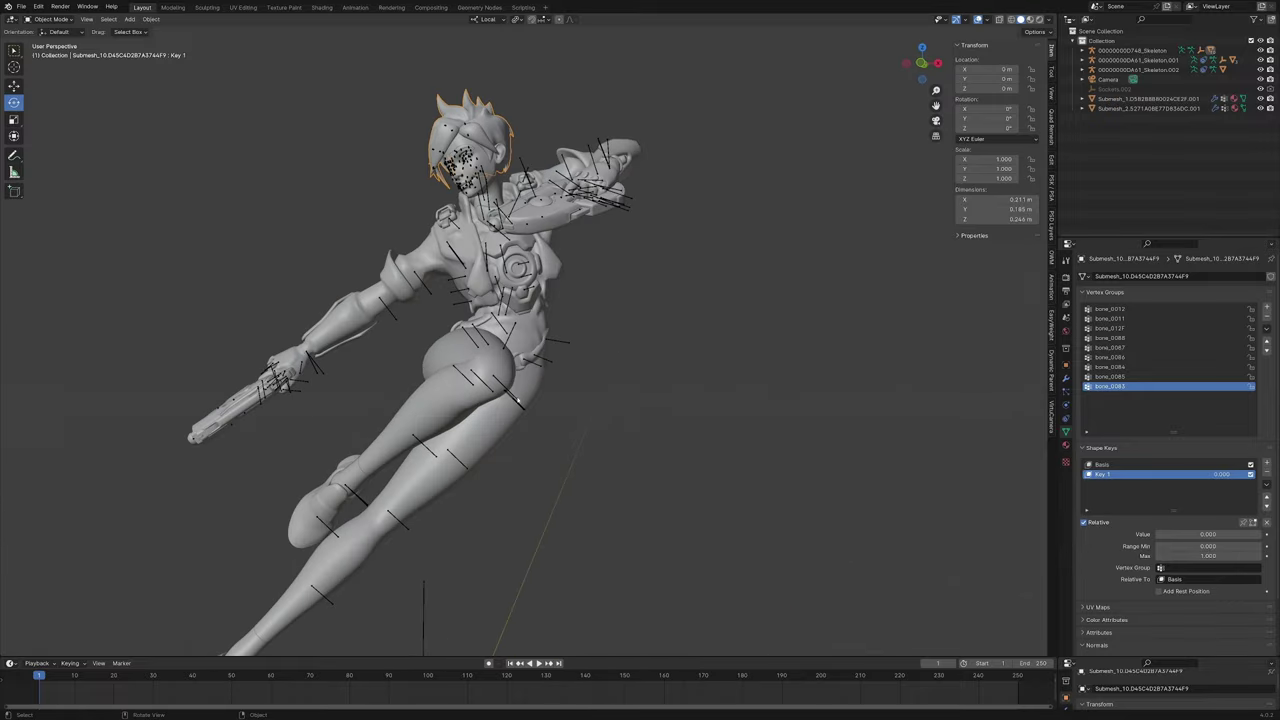
middle_click_drag(510, 391, 515, 344)
scroll(590, 360, "down", 2)
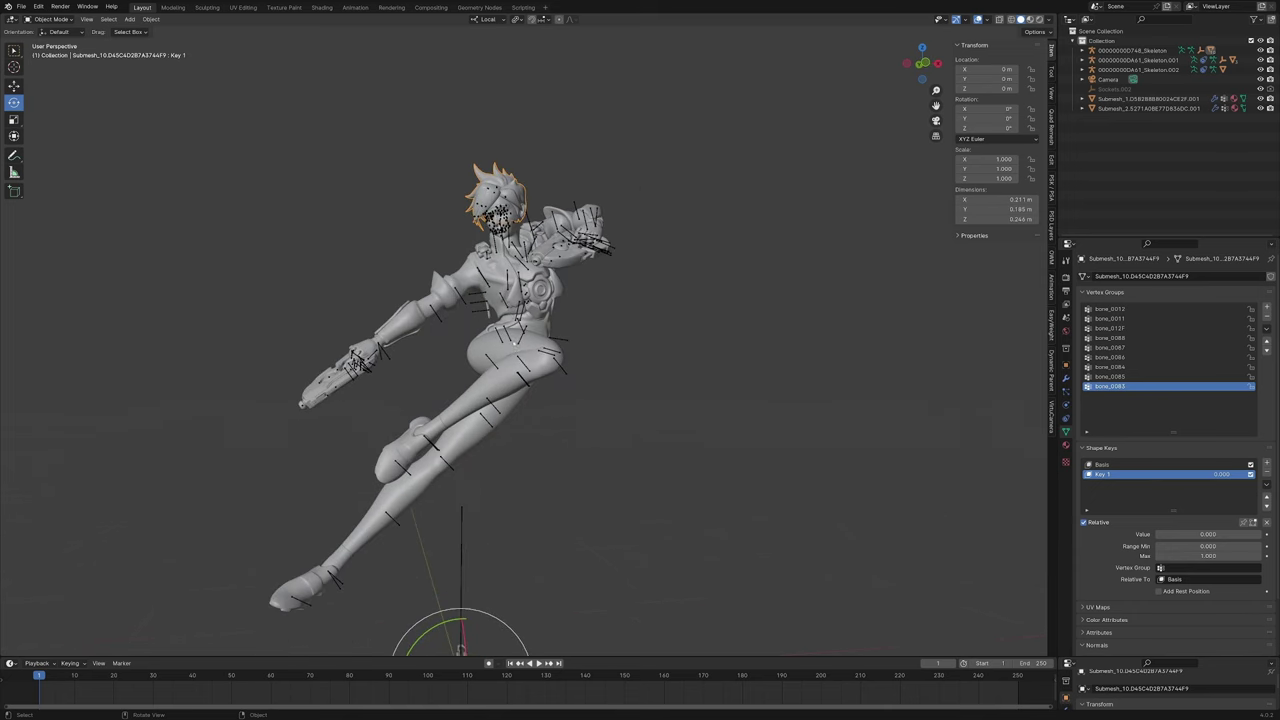
key("ctrl+Tab")
left_click(594, 246)
key("r")
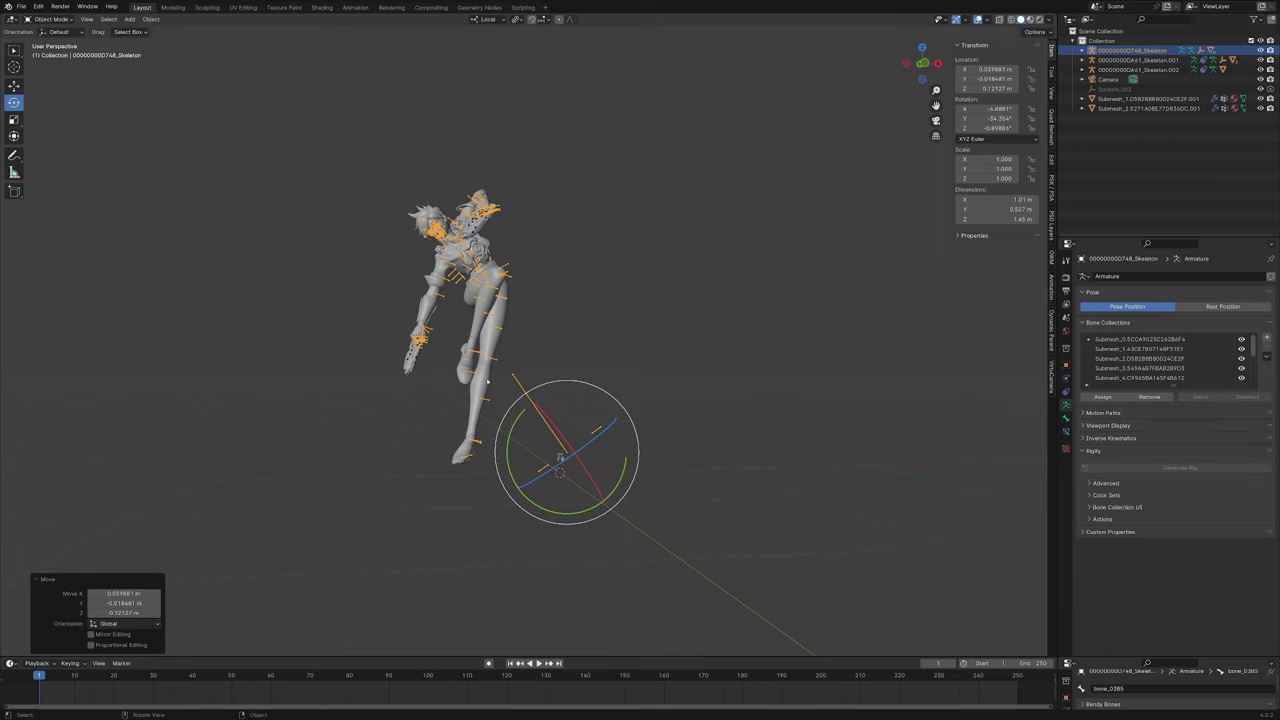
key("alt+g")
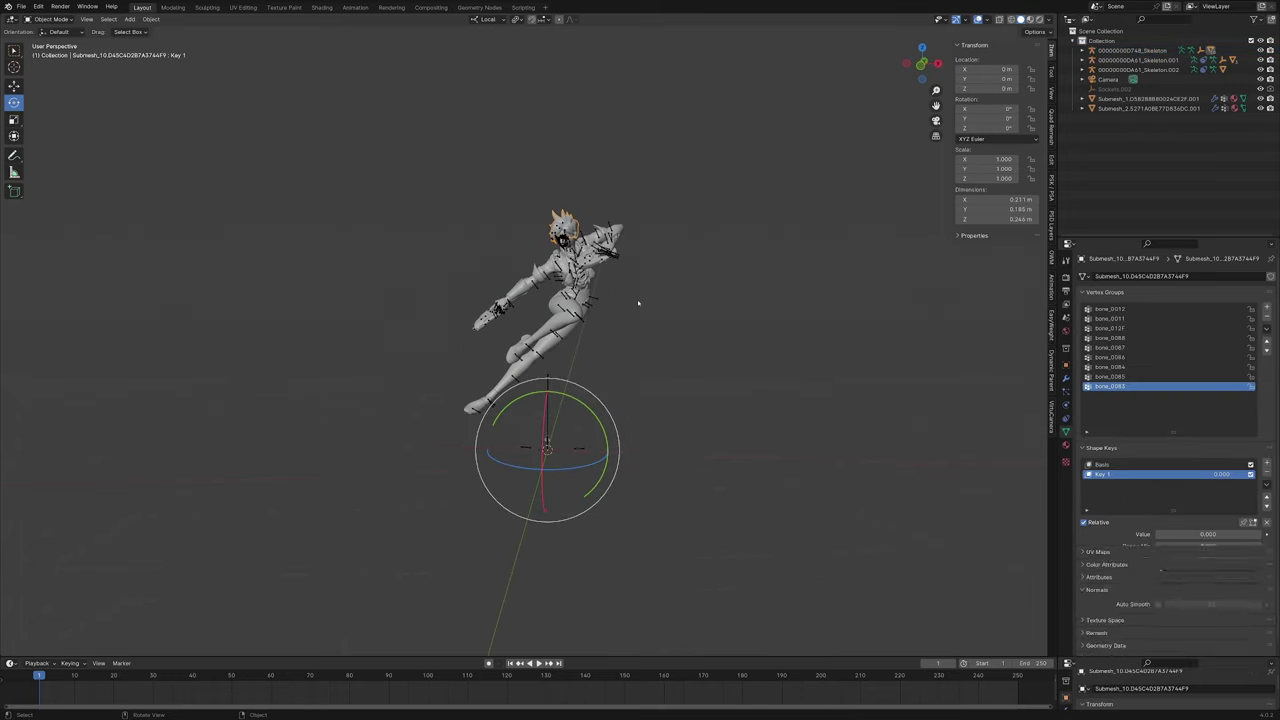
Step: Enter Pose Mode on the Tracer armature and freely rotate the upper bone of one strap tail on her back
scroll(640, 296, "up", 3)
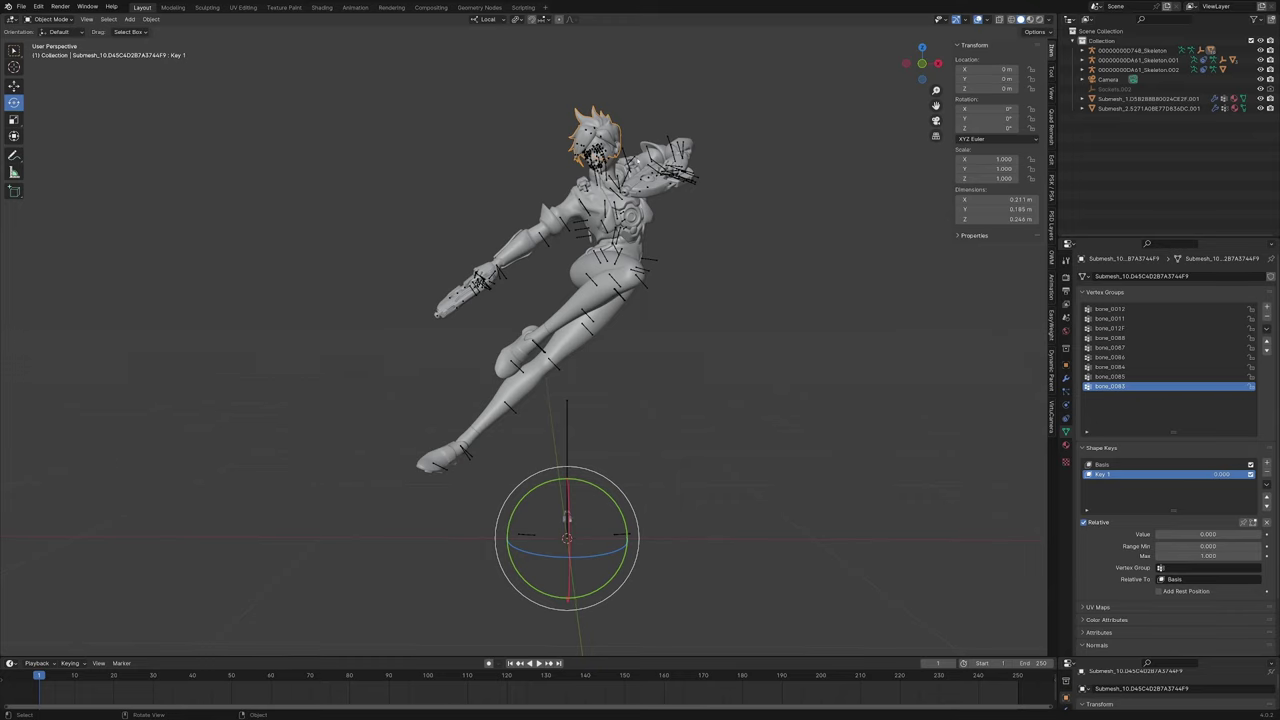
scroll(674, 274, "up", 6)
middle_click_drag(629, 201, 407, 286)
left_click(545, 297)
left_click(529, 297)
key("ctrl+Tab")
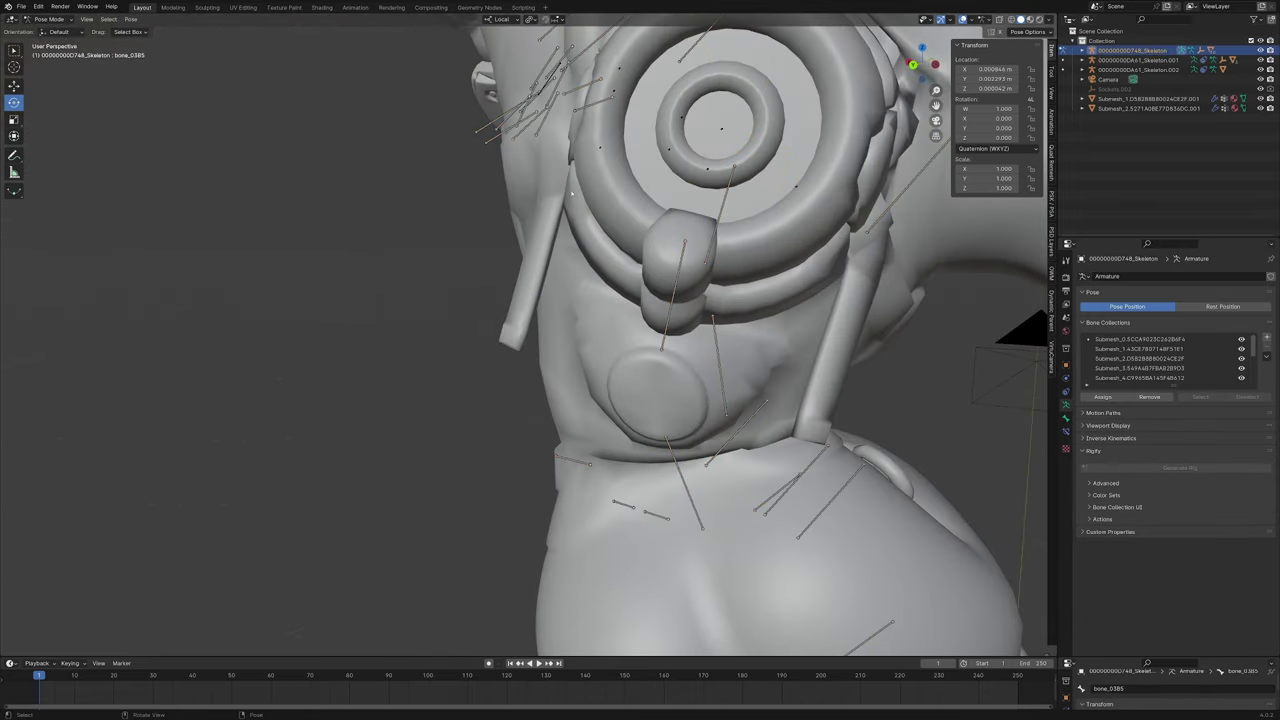
left_click(572, 194)
middle_click_drag(572, 194, 688, 196)
left_click_drag(585, 206, 565, 231)
mouse_move(566, 232)
middle_mouse_down()
mouse_move(670, 238)
mouse_move(580, 243)
middle_mouse_up()
middle_click_drag(580, 243, 422, 284, "shift")
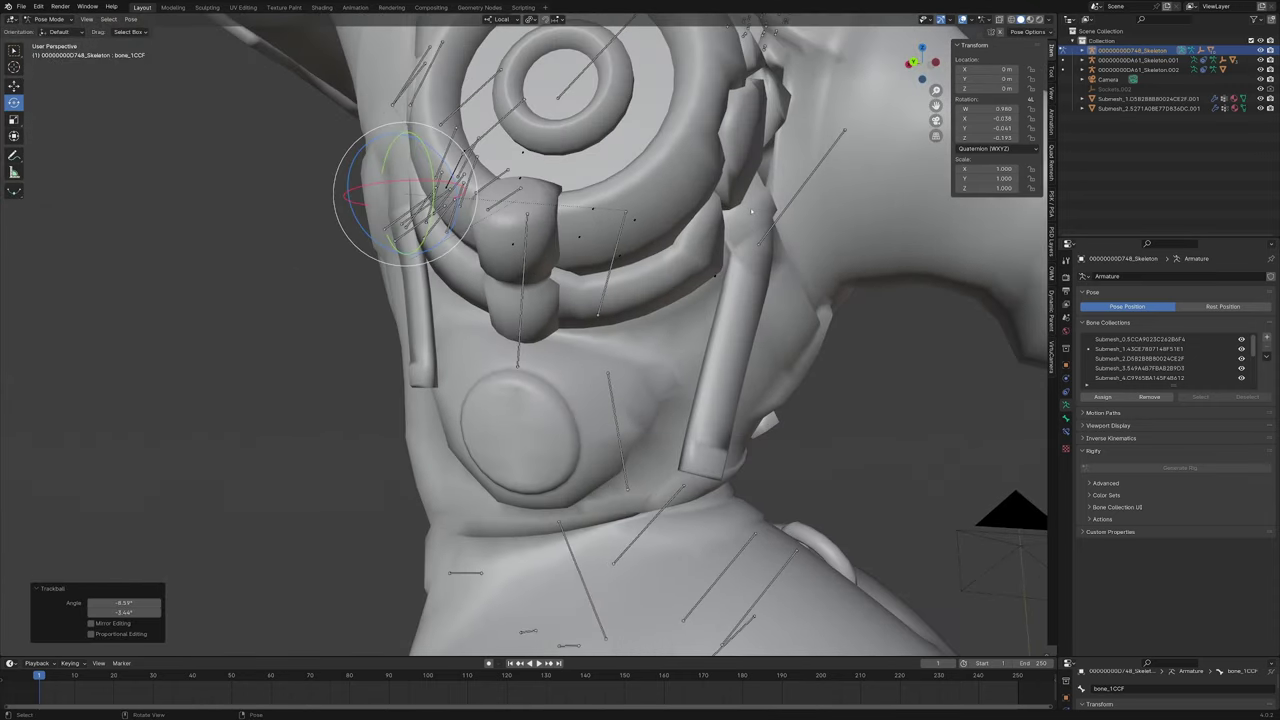
Step: Rotate the upper and lower bones of the opposite back strap so that it bends along the torso
left_click(735, 252)
middle_click_drag(735, 252, 705, 254)
left_click(705, 254)
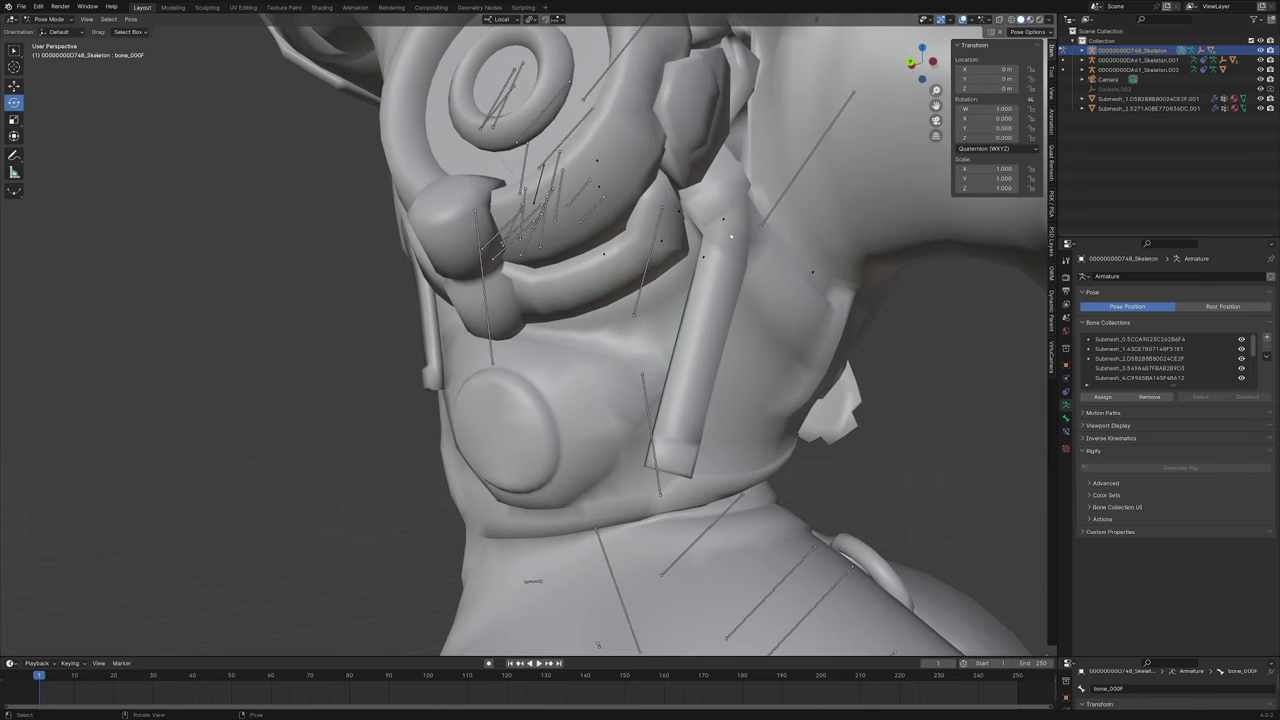
mouse_move(728, 250)
left_mouse_down()
mouse_move(734, 285)
mouse_move(730, 265)
left_mouse_up()
left_click(717, 402)
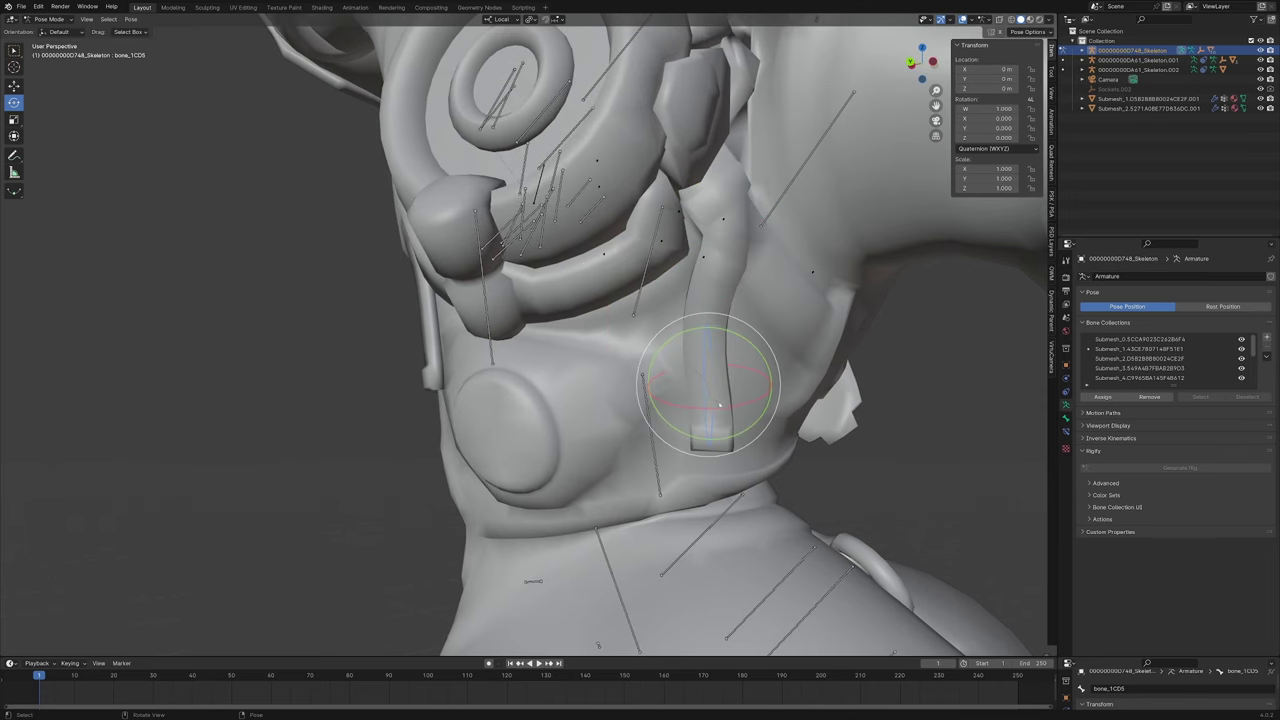
left_click_drag(764, 366, 762, 350)
left_click(735, 232)
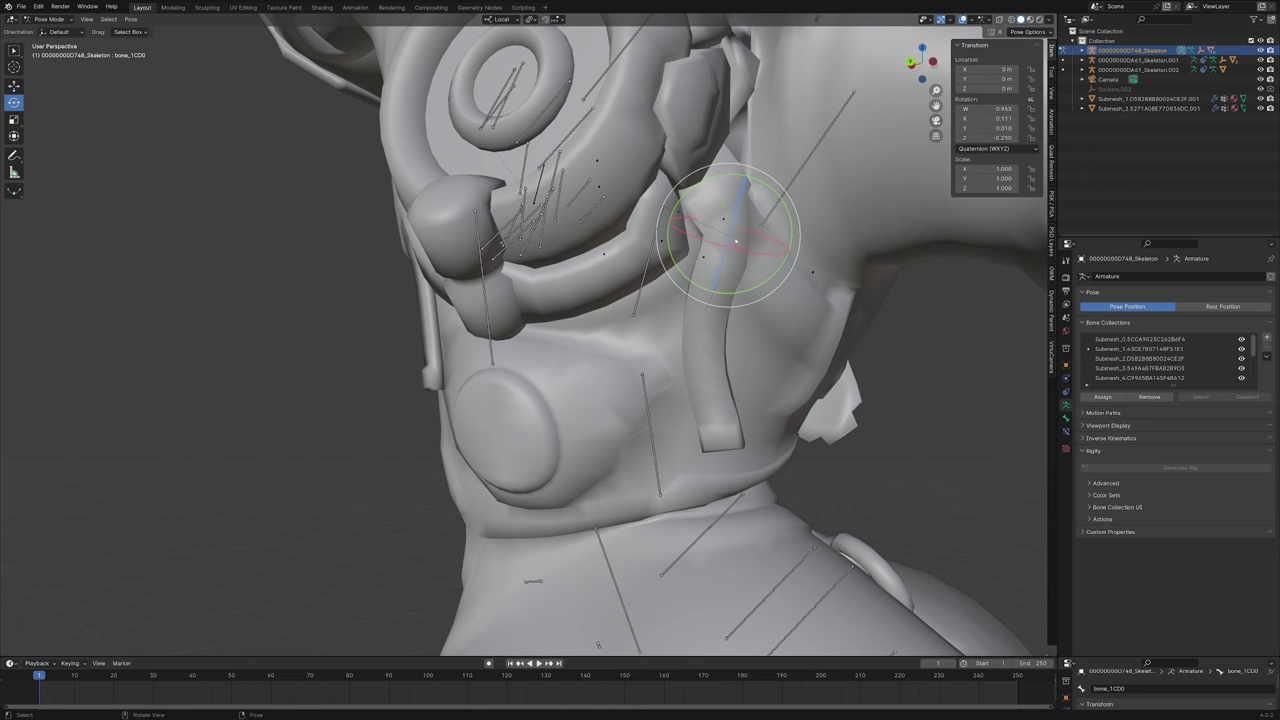
left_click_drag(740, 226, 757, 248)
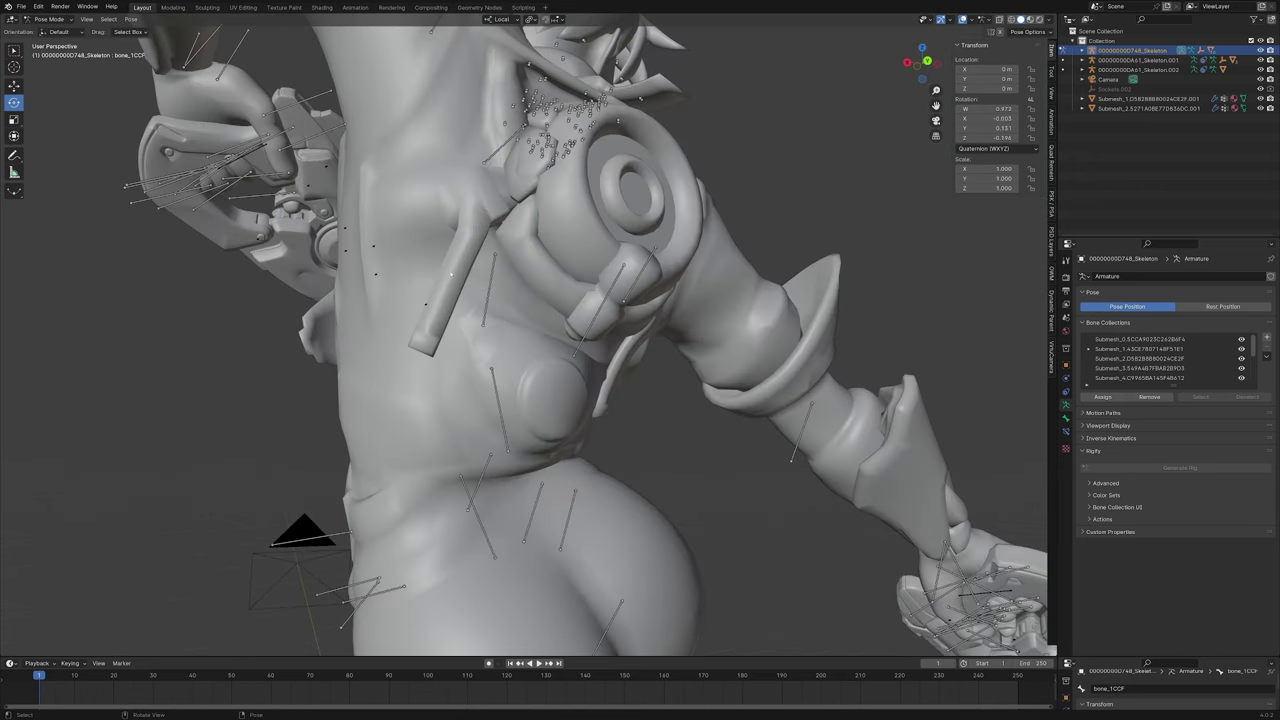
Step: Rotate the first back strap's upper bone further around its local axes to refine how the strap hangs
key("r")
left_click(478, 296)
key("r")
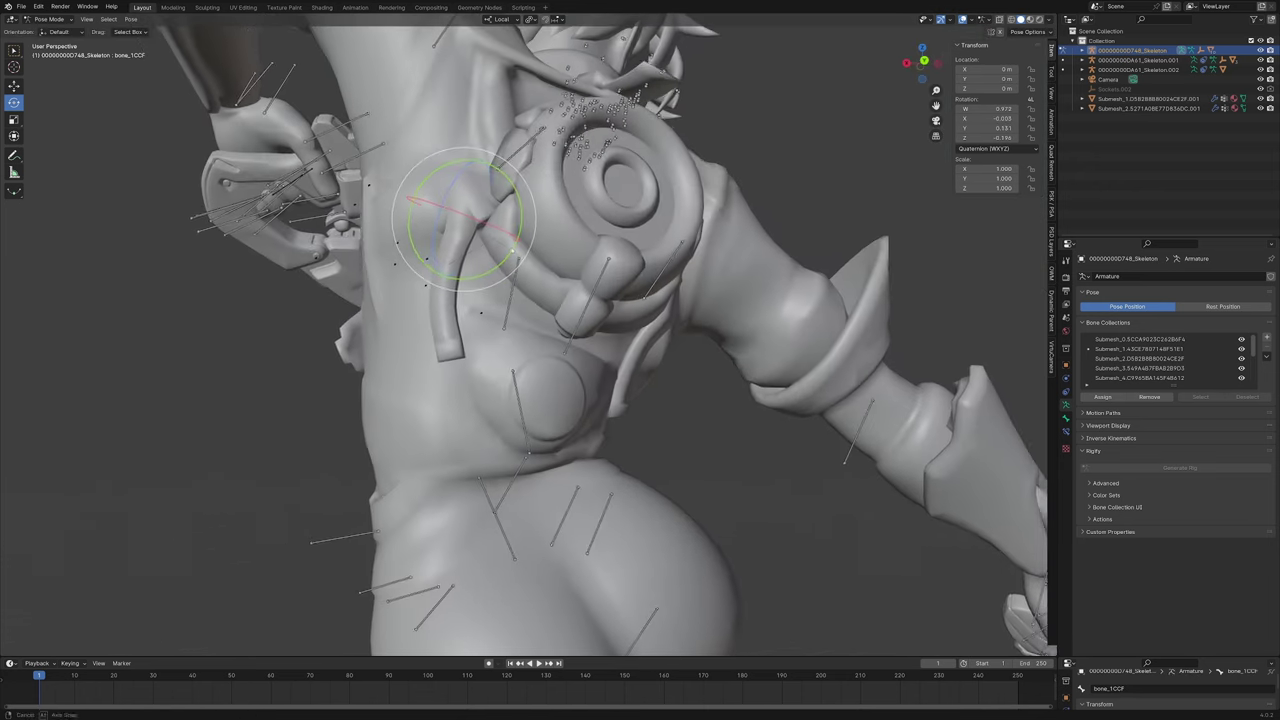
key("r")
key("r")
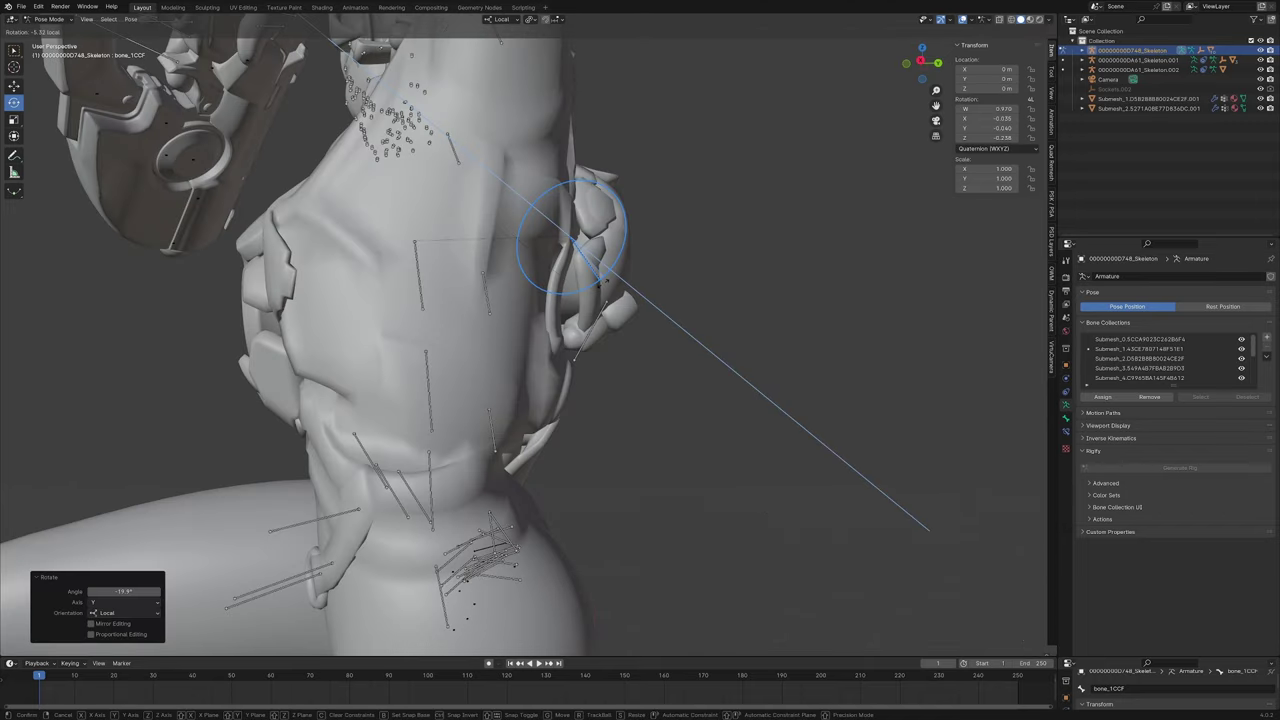
middle_click_drag(700, 300, 561, 320)
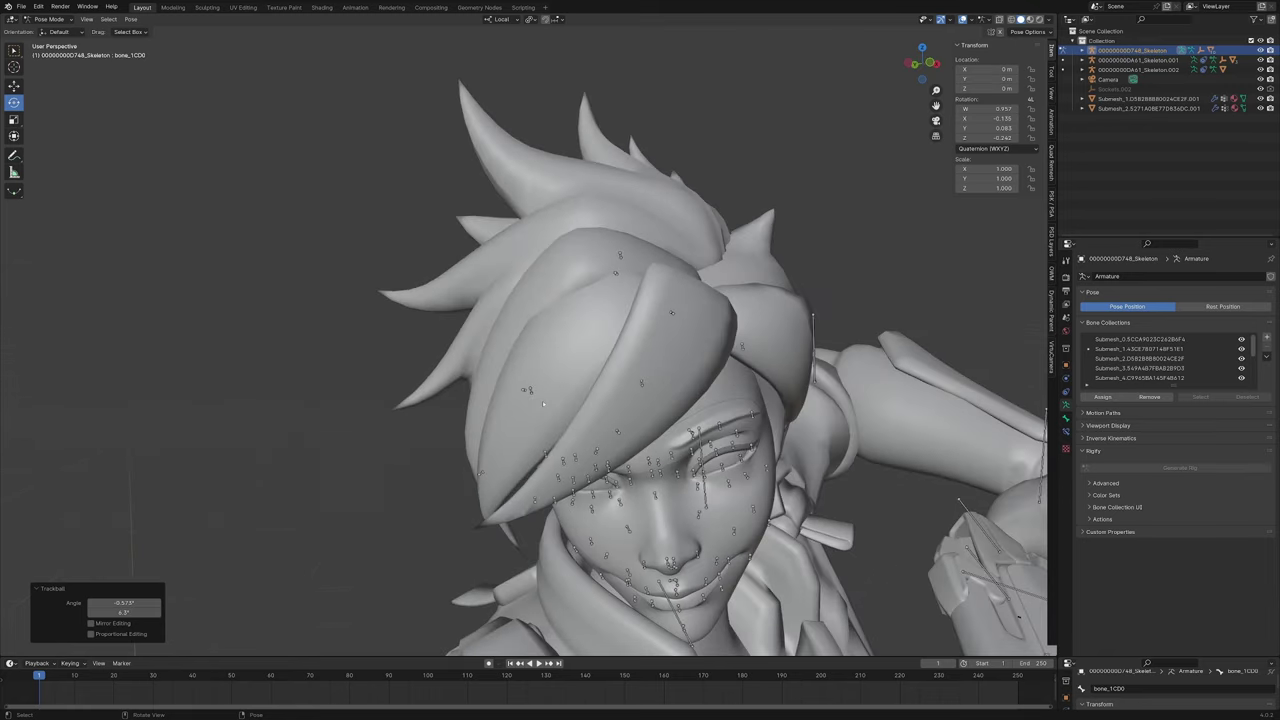
Step: Try rotating the front fringe's hair bone and undo the rotation
middle_click_drag(542, 400, 560, 396)
left_click(686, 255)
middle_click_drag(686, 255, 472, 291)
scroll(480, 290, "down", 5)
scroll(560, 220, "up", 2)
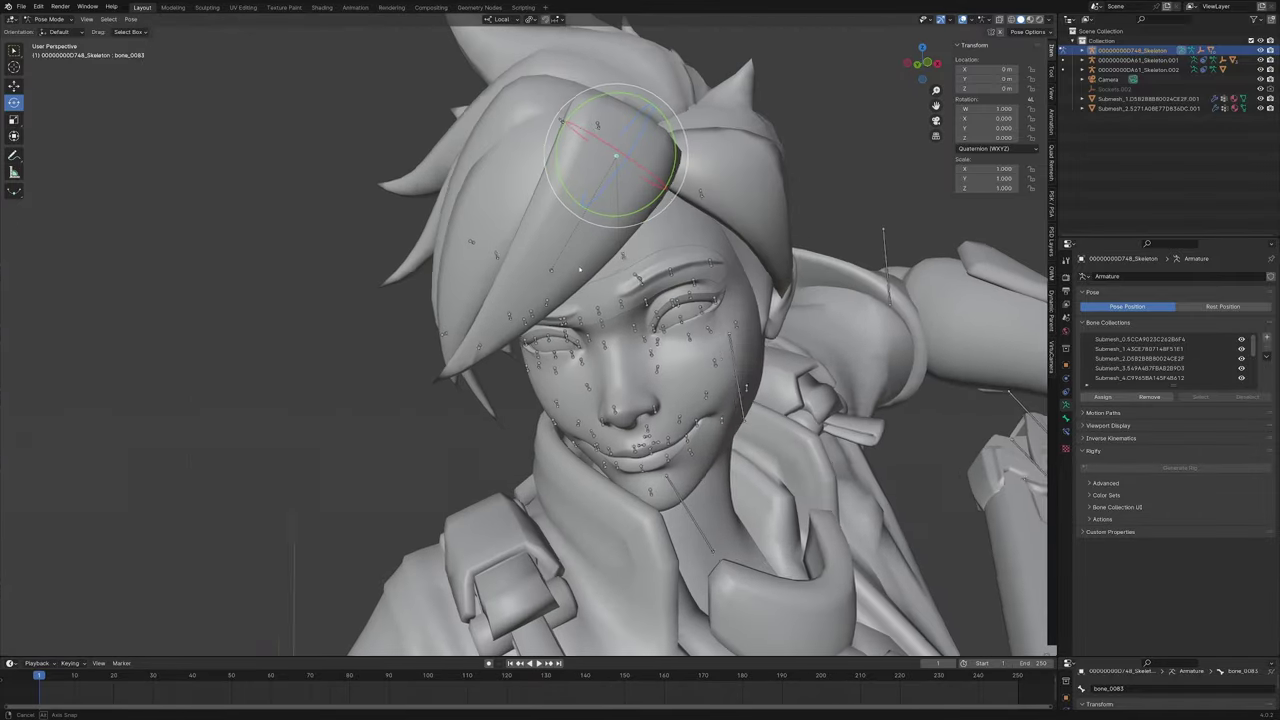
middle_click_drag(595, 170, 565, 183)
left_click_drag(540, 150, 578, 180)
left_click_drag(640, 228, 642, 230)
middle_click_drag(642, 230, 480, 300)
key("ctrl+z")
middle_click_drag(480, 430, 514, 478)
scroll(514, 478, "down", 2)
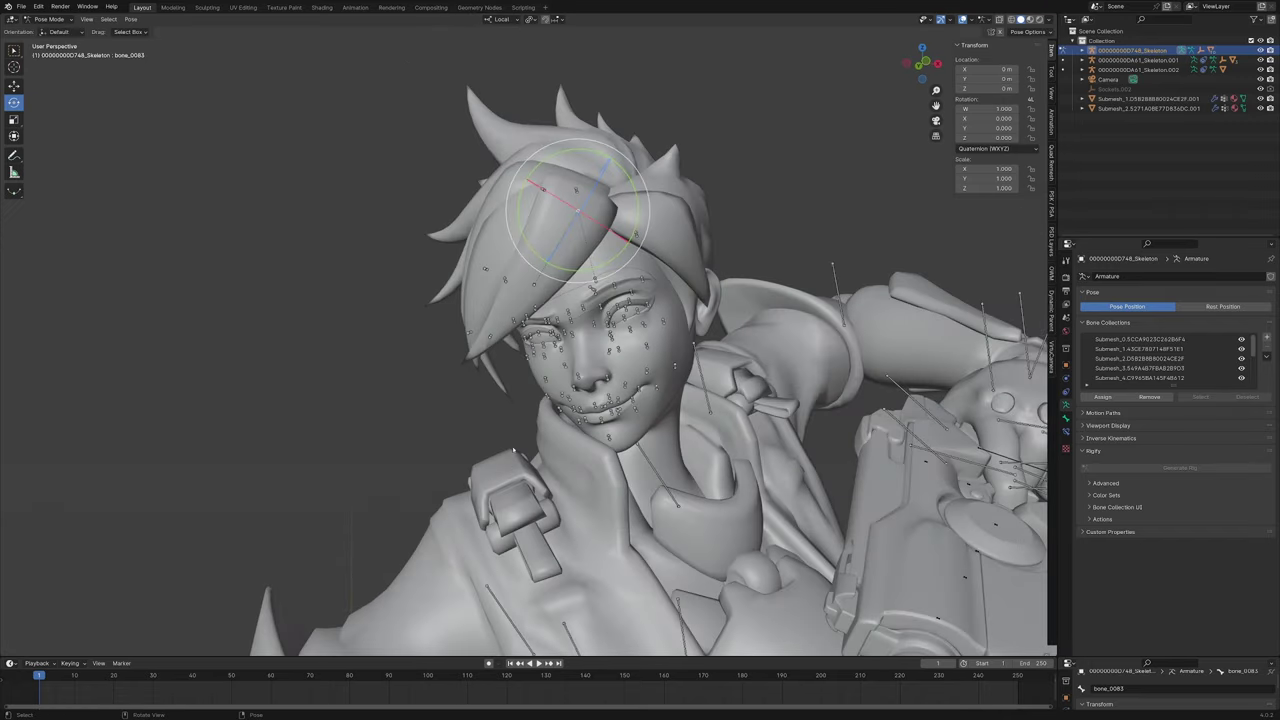
Step: Examine the fringe from the side of the head and select the bone at the base of its front lock
scroll(495, 392, "down", 5)
middle_click_drag(495, 392, 453, 560)
scroll(518, 292, "up", 7)
middle_click_drag(526, 394, 577, 188)
scroll(560, 255, "down", 3)
scroll(546, 223, "up", 3)
left_click(661, 150)
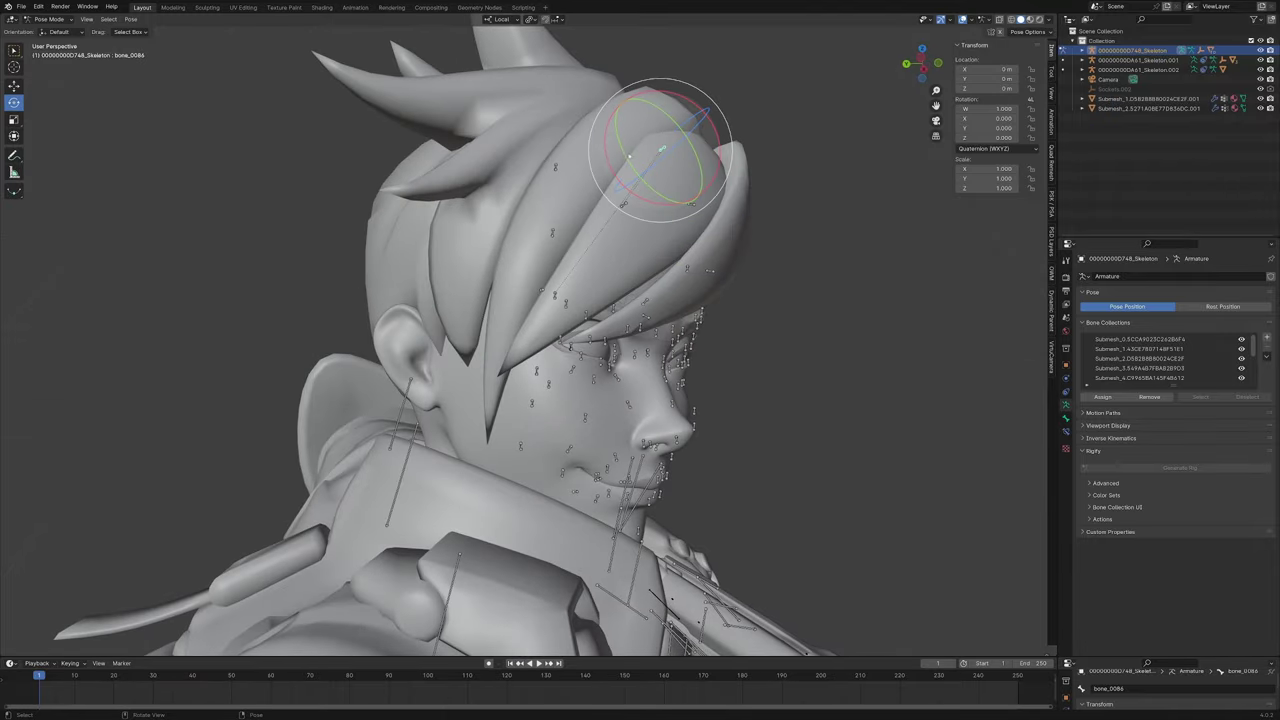
scroll(629, 156, "down", 4)
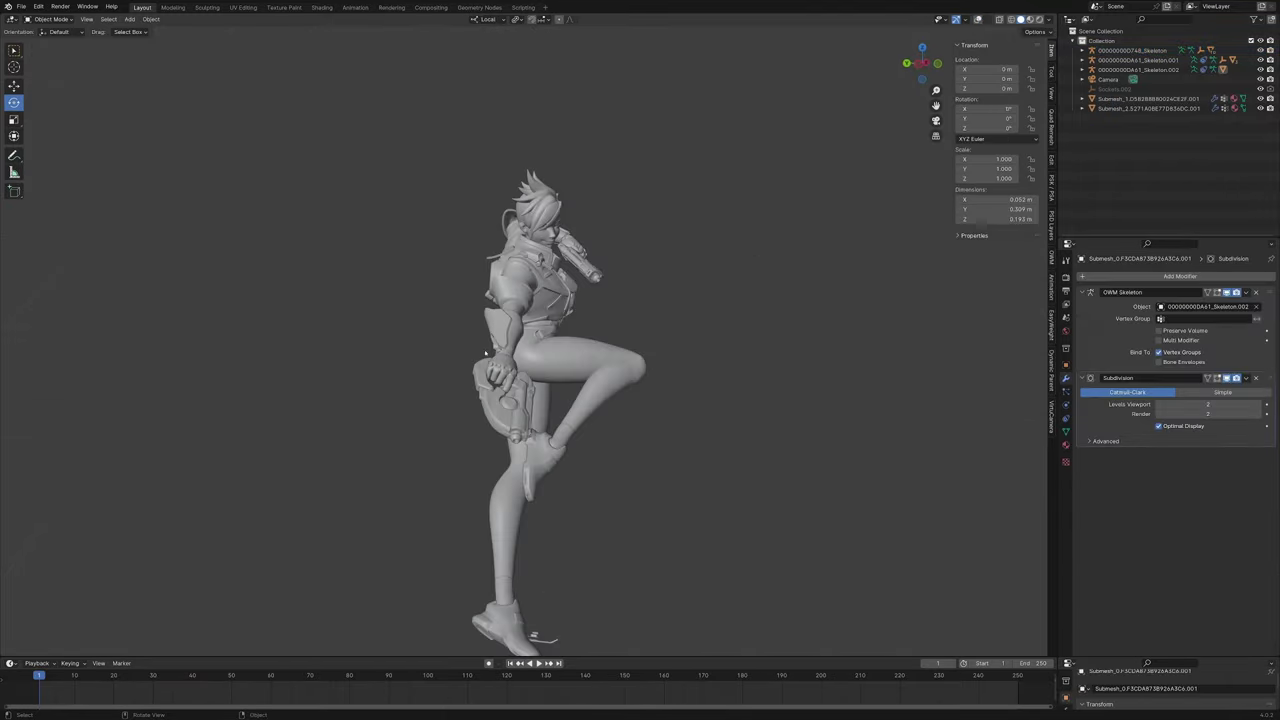
Step: Examine the full posed character from the back and front in Object Mode, with the viewport overlays on and off
middle_click_drag(435, 350, 625, 364)
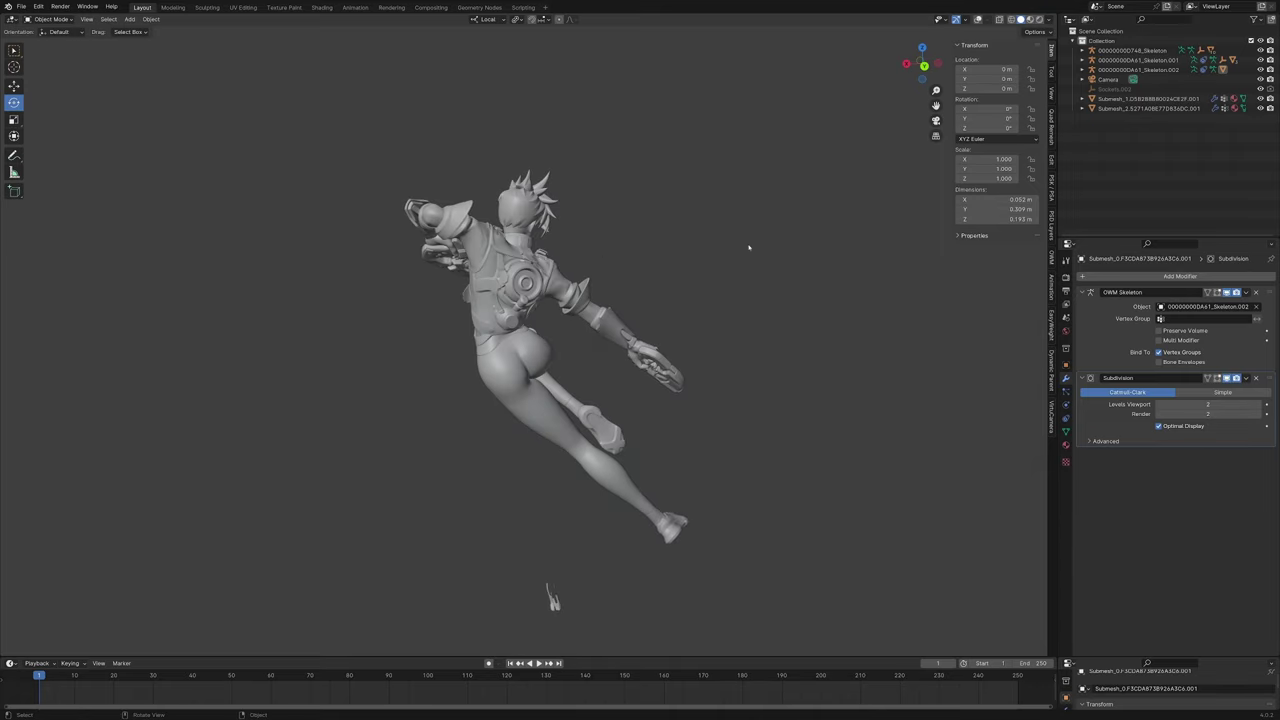
middle_click_drag(415, 488, 536, 495)
key("shift+alt+z")
middle_click_drag(457, 566, 477, 397)
scroll(490, 399, "up", 3)
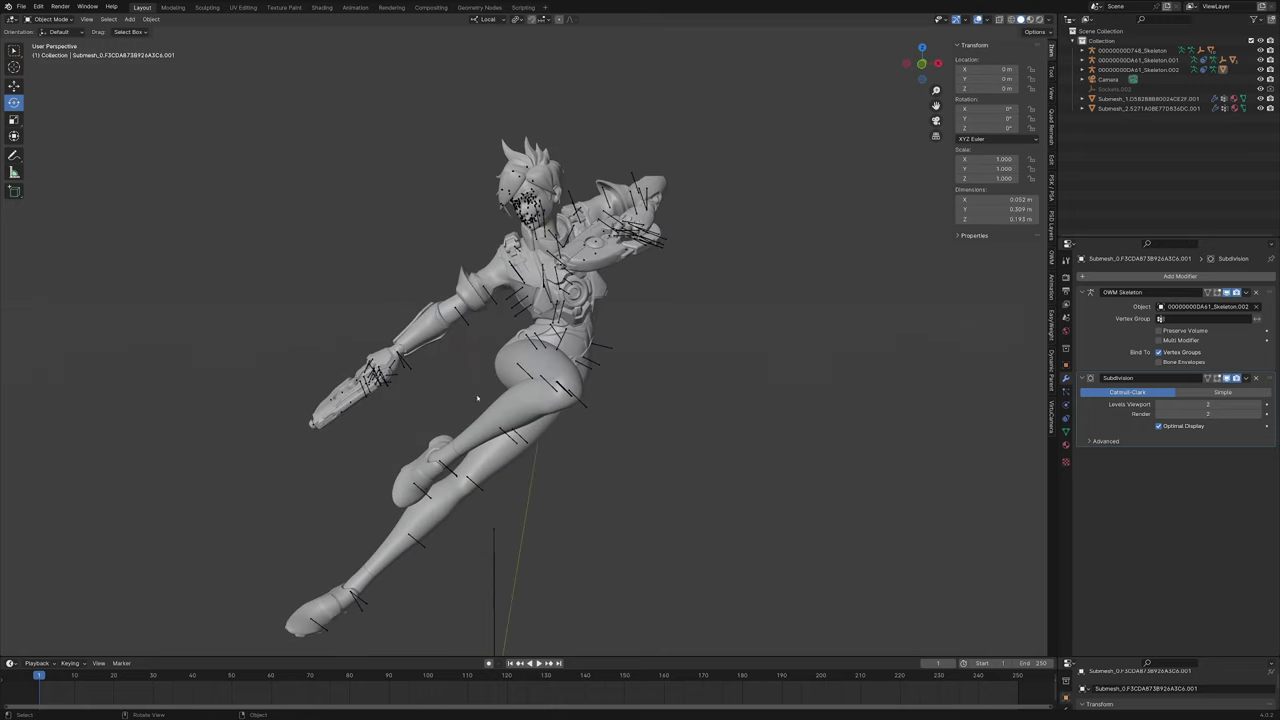
scroll(563, 278, "down", 2)
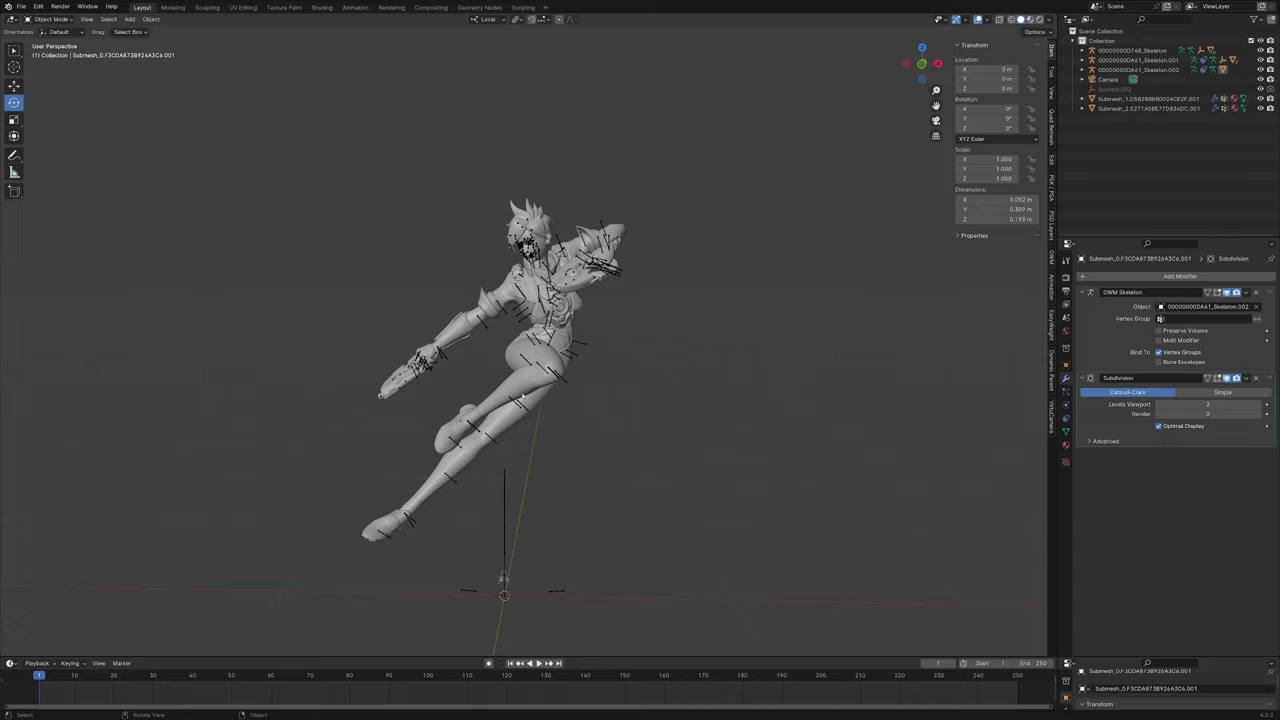
key("shift+alt+z")
middle_click_drag(455, 484, 370, 368)
middle_click_drag(507, 420, 599, 377)
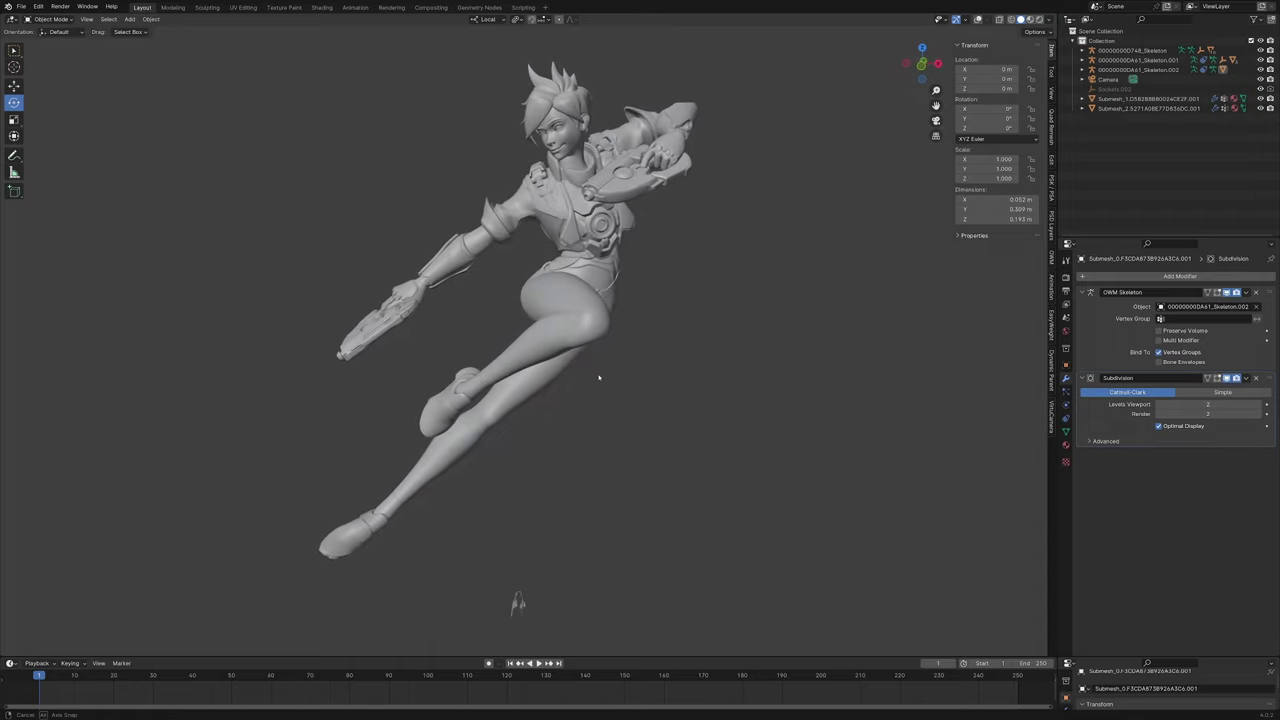